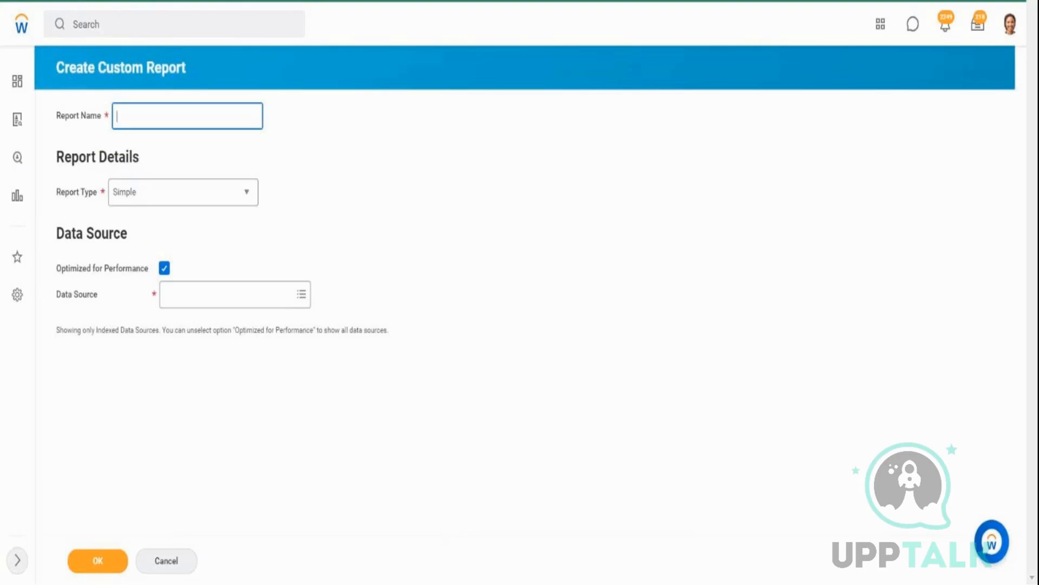
type("Zf - SR1 -")
key("BackSpace")
key("BackSpace")
key("BackSpace")
key("BackSpace")
key("BackSpace")
key("BackSpace")
key("BackSpace")
key("BackSpace")
key("BackSpace")
key("BackSpace")
- Search for zf and open the reports ZF - SubRep1 - All Standard Reports and ZF - SubRep2 - All Custom Reports
left_click(107, 12)
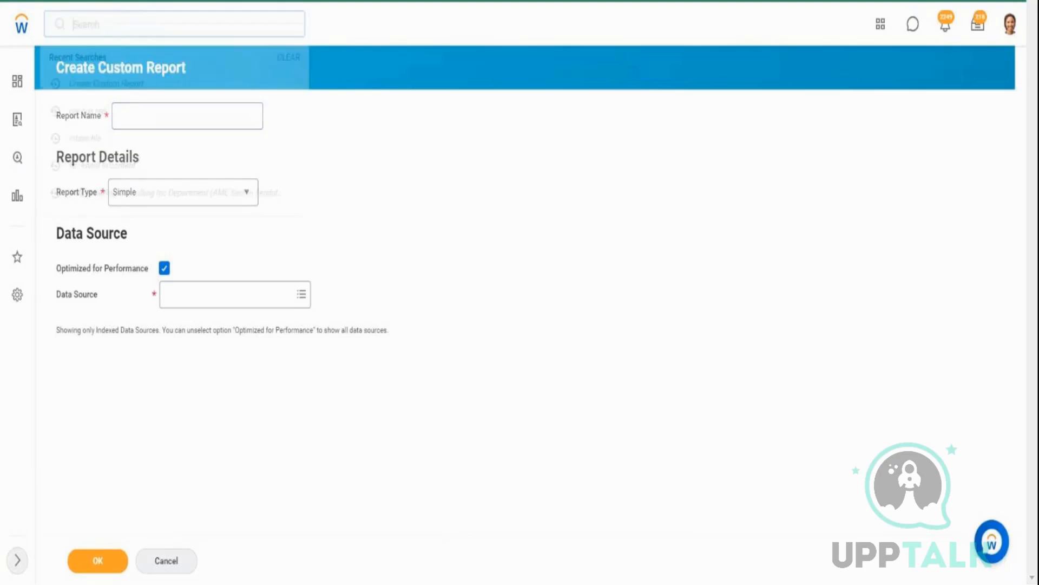
type("zf")
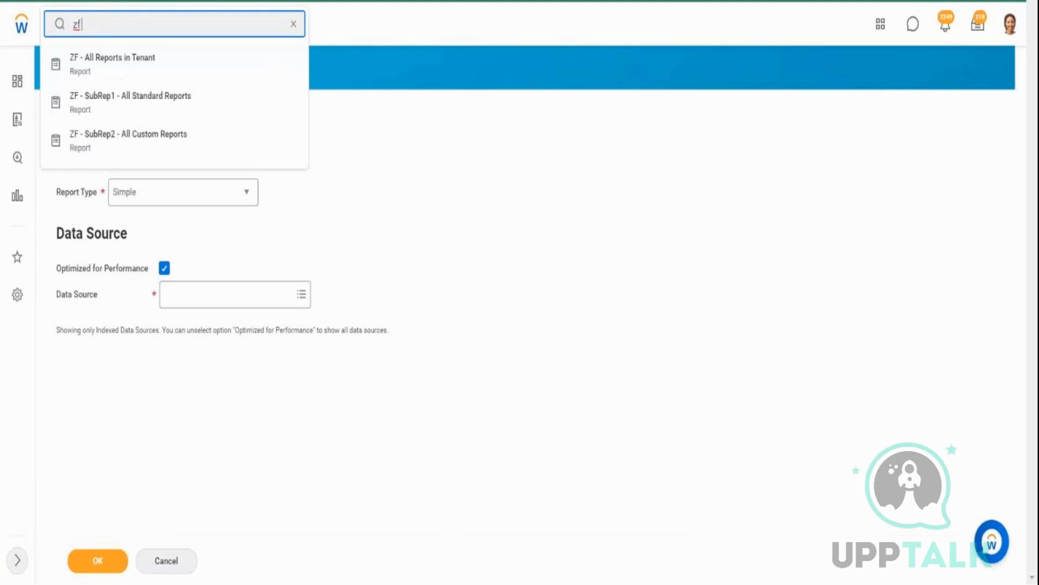
key("Down")
key("Down")
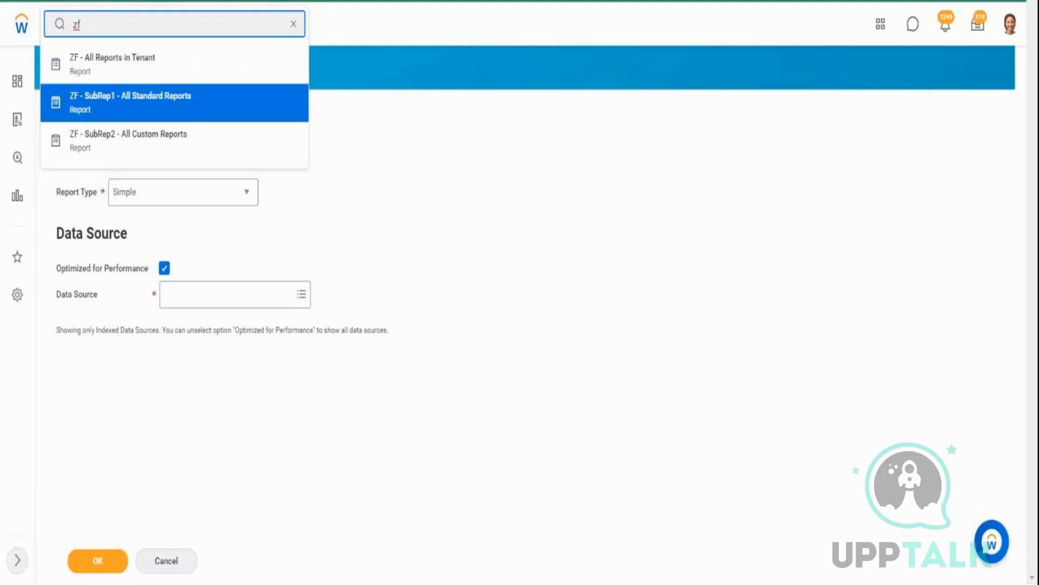
left_click(164, 107)
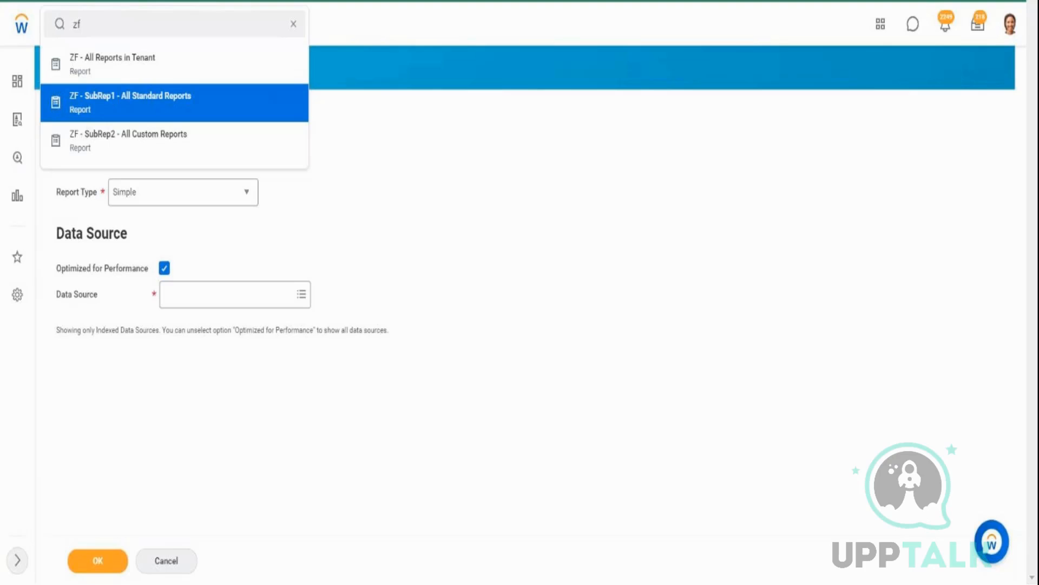
left_click(144, 145)
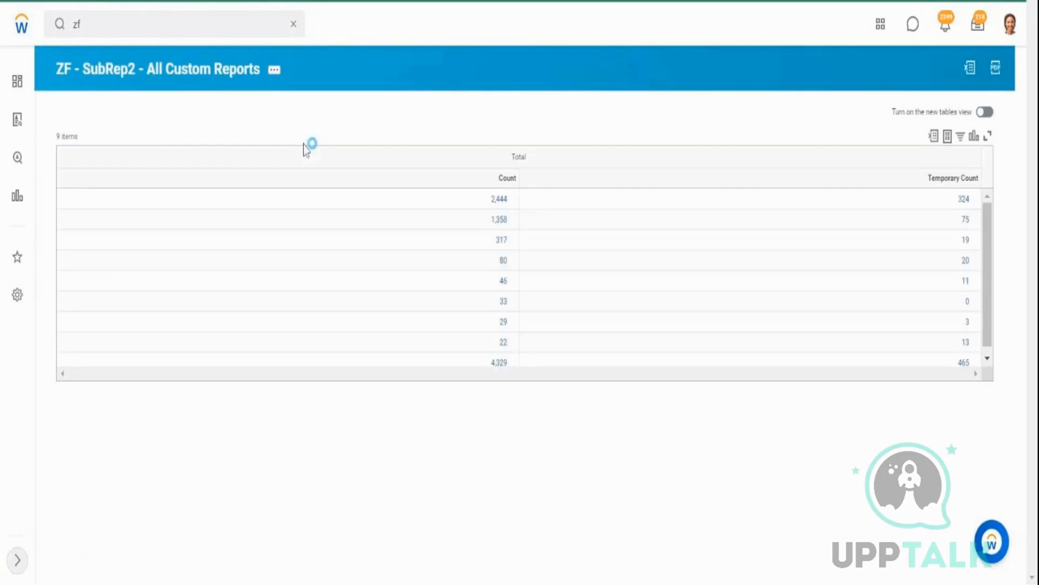
- Examine the custom report counts by report type, drill into the Advanced count, and check the Temporary Count column
left_click_drag(66, 201, 80, 255)
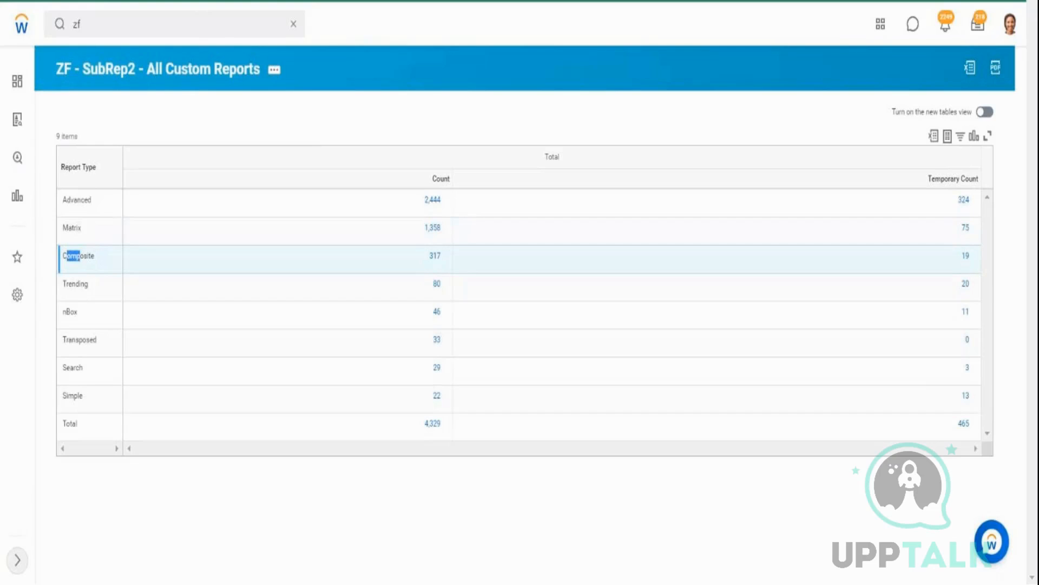
left_click_drag(74, 200, 112, 210)
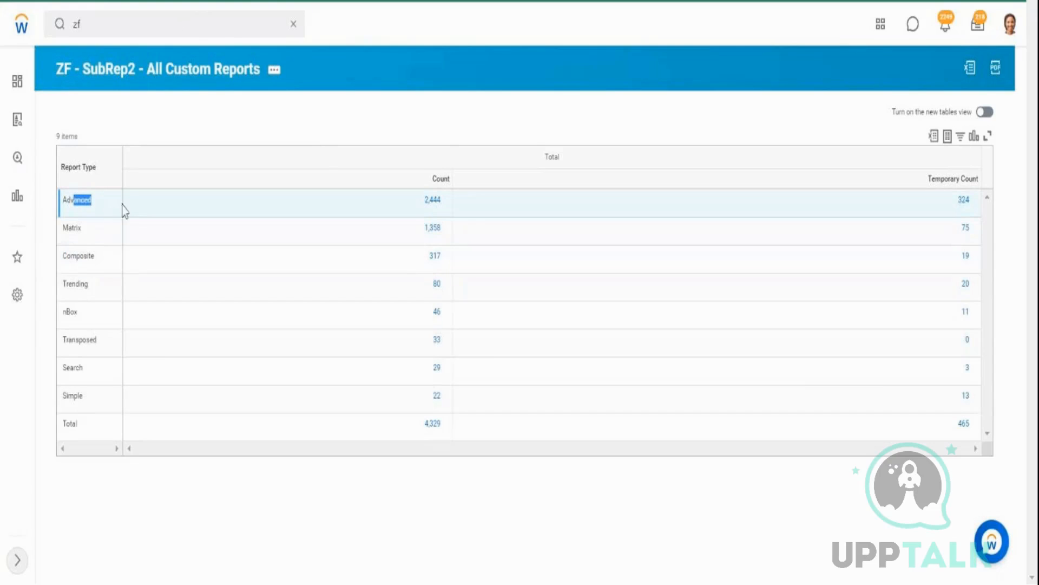
left_click_drag(417, 215, 436, 216)
left_click(441, 209)
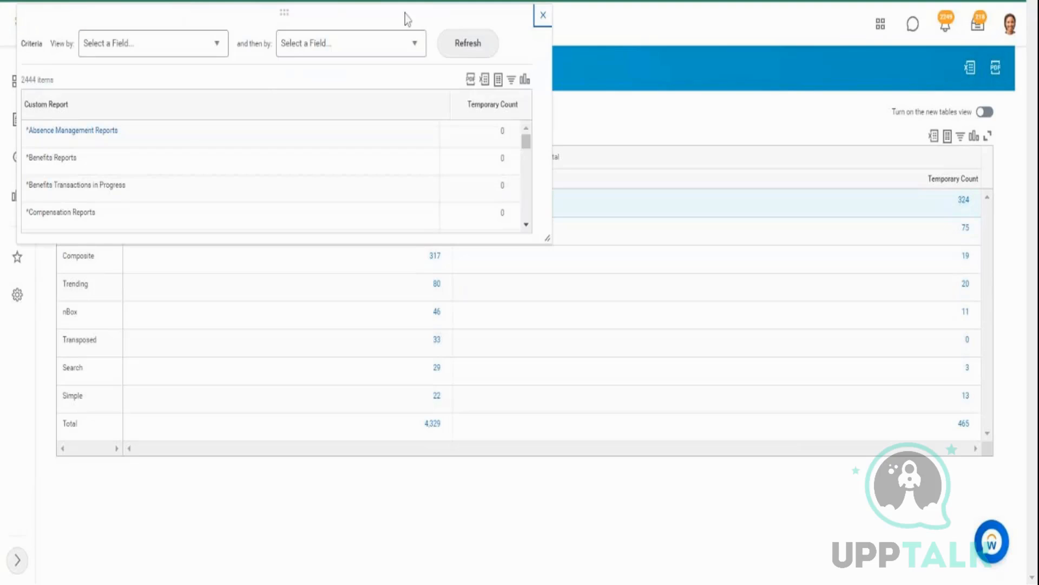
left_click(543, 16)
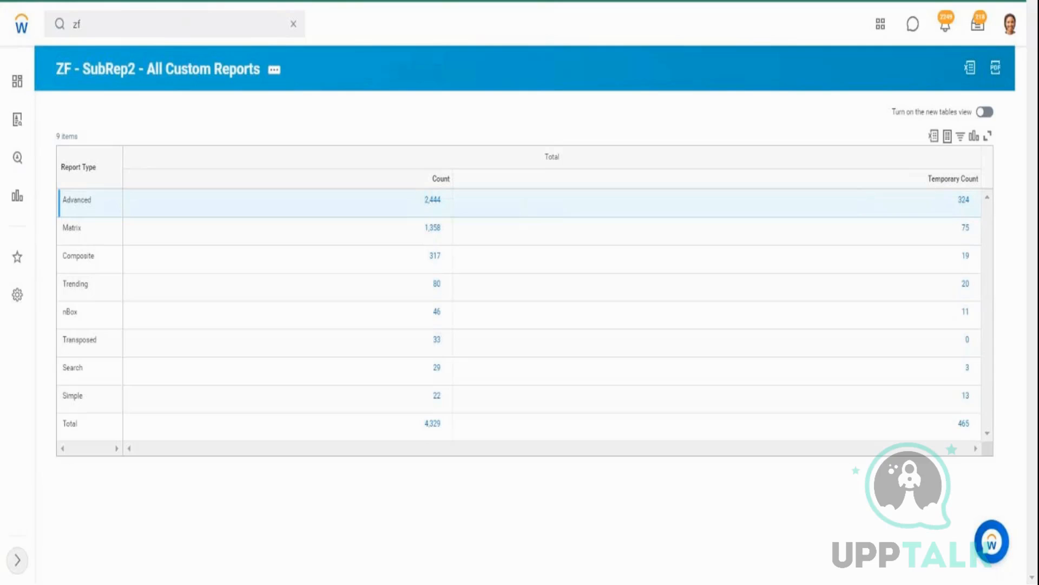
left_click(433, 199)
left_click(302, 79)
left_click_drag(928, 181, 979, 190)
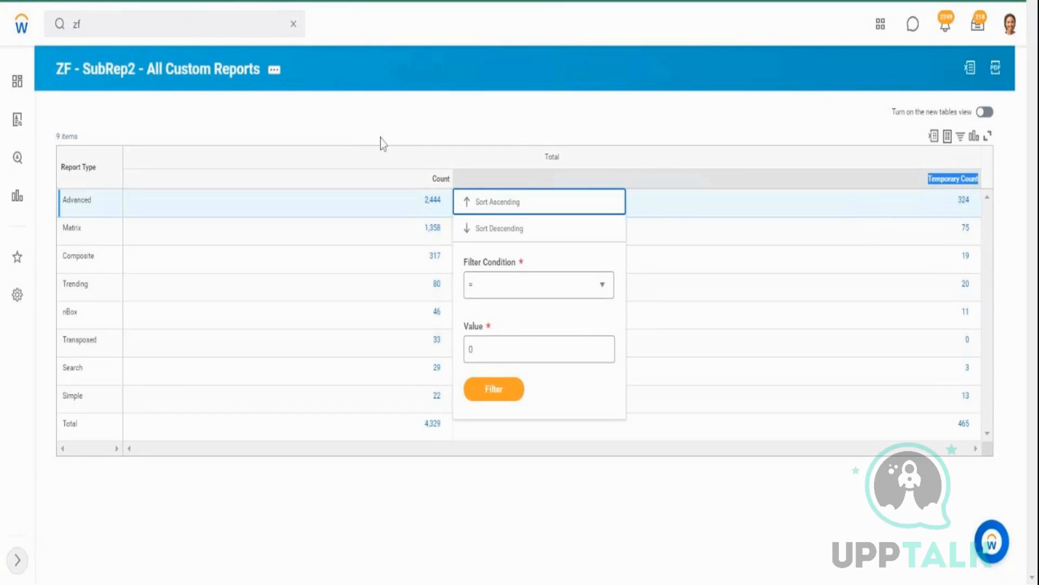
- Open the definition of ZF - SubRep2 - All Custom Reports and review its row grouping, column grouping and summarization fields
left_click(186, 70)
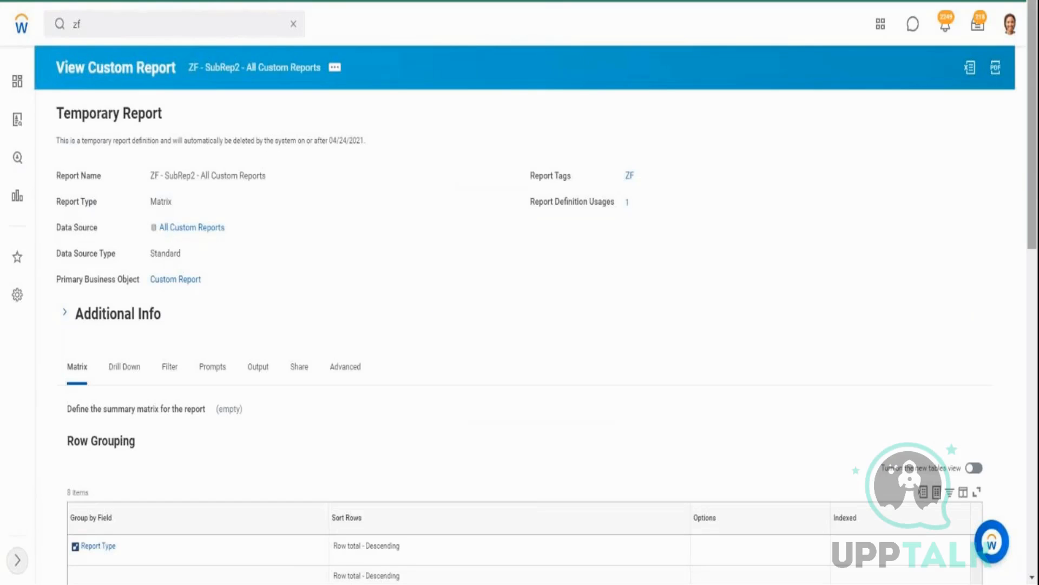
scroll(519, 292, "down", 9)
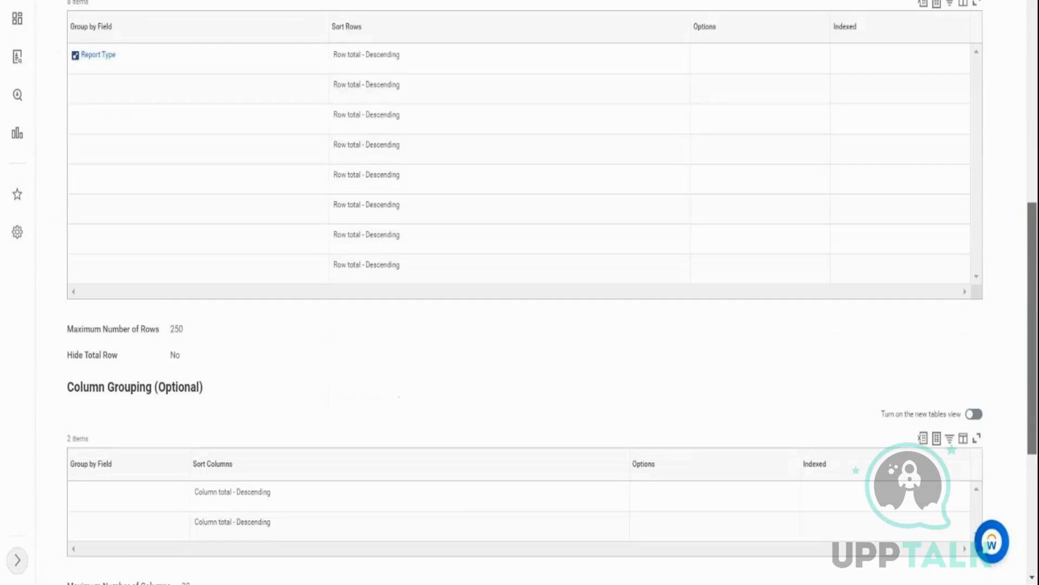
scroll(519, 293, "down", 2)
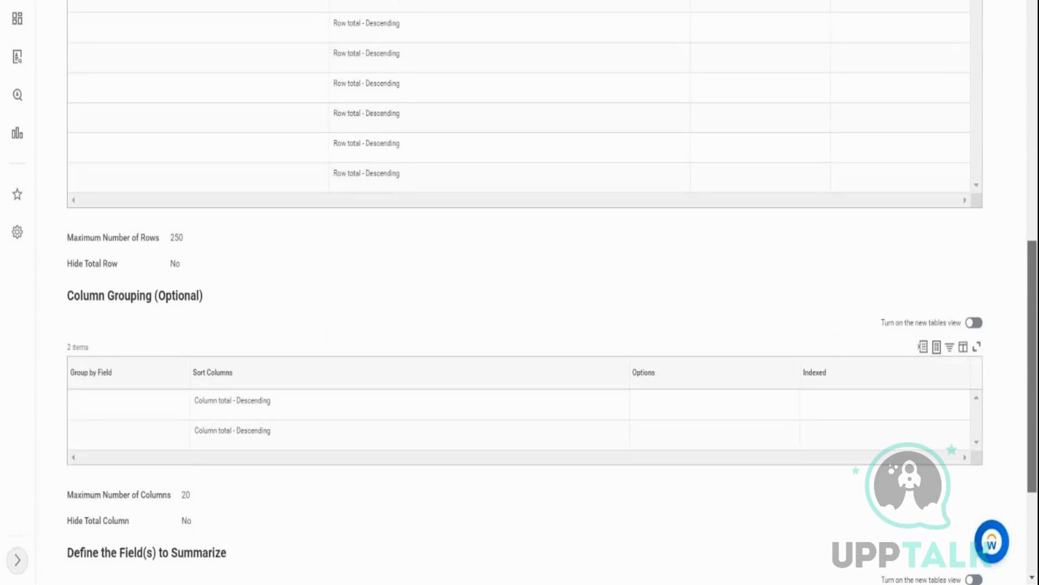
scroll(304, 509, "down", 3)
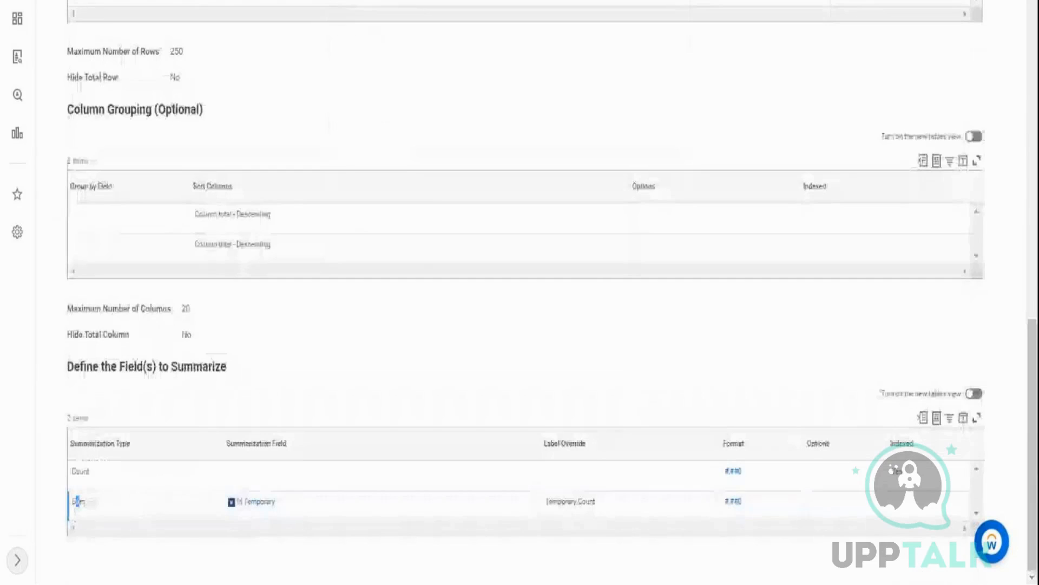
- View the details of the Is Temporary summarization field, check its calculation function, and close the details
mouse_move(280, 508)
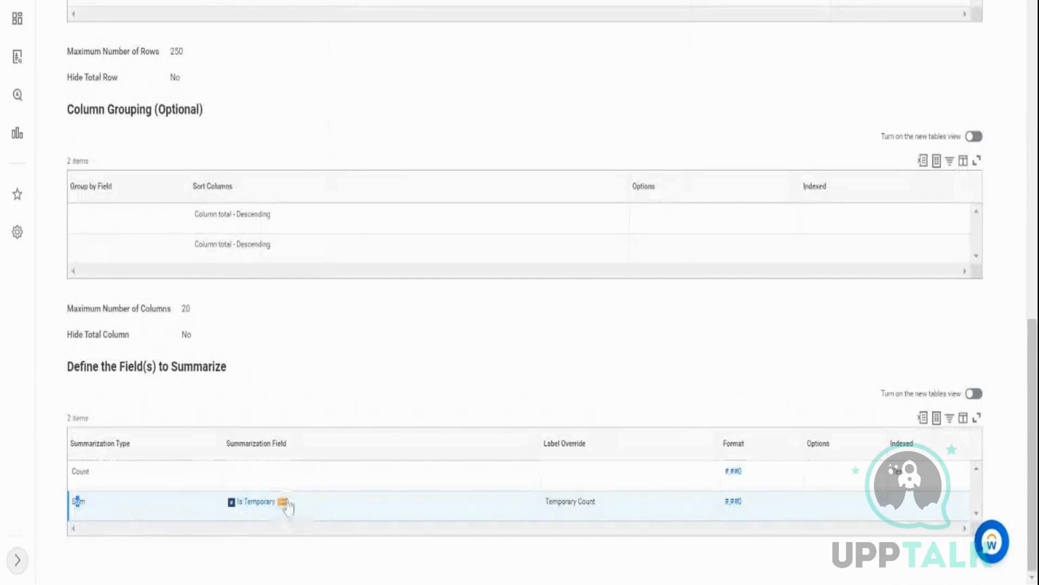
left_click(282, 501)
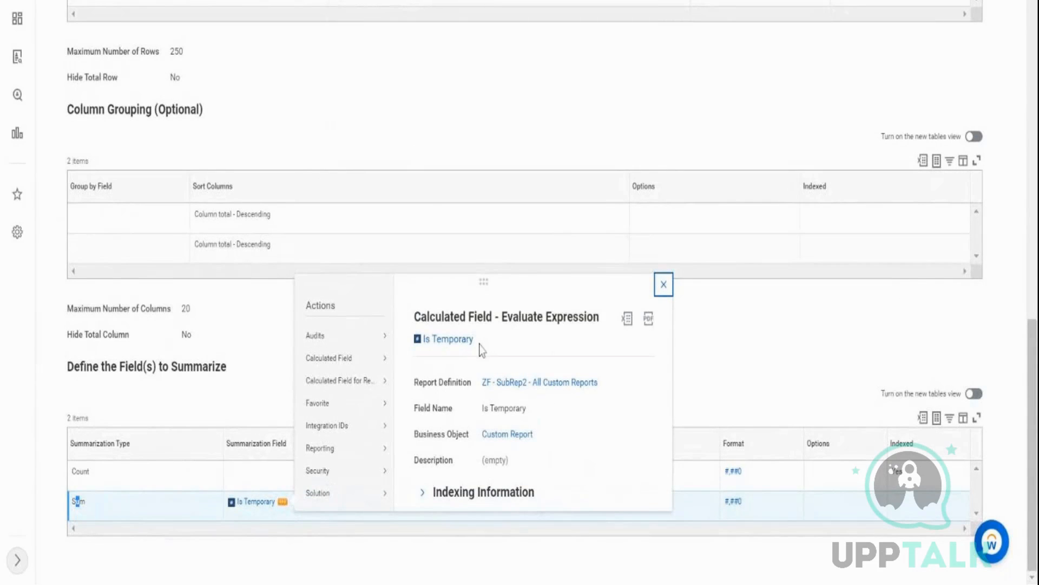
left_click_drag(479, 352, 431, 354)
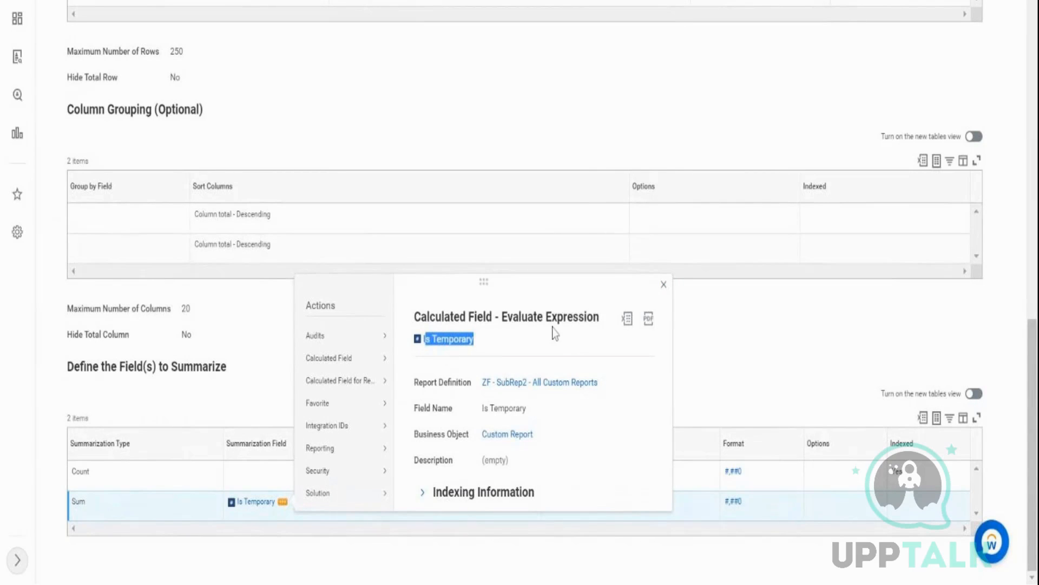
left_click_drag(508, 318, 563, 319)
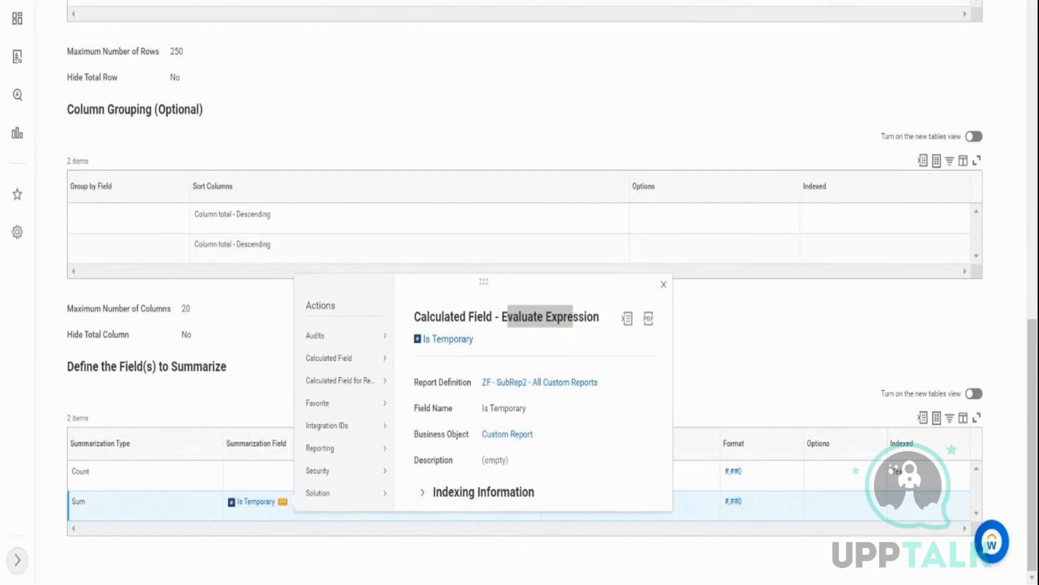
left_click(558, 95)
- Review the SubRep2 definition again, from its report details and row grouping to the Is Temporary sum row
scroll(560, 101, "up", 7)
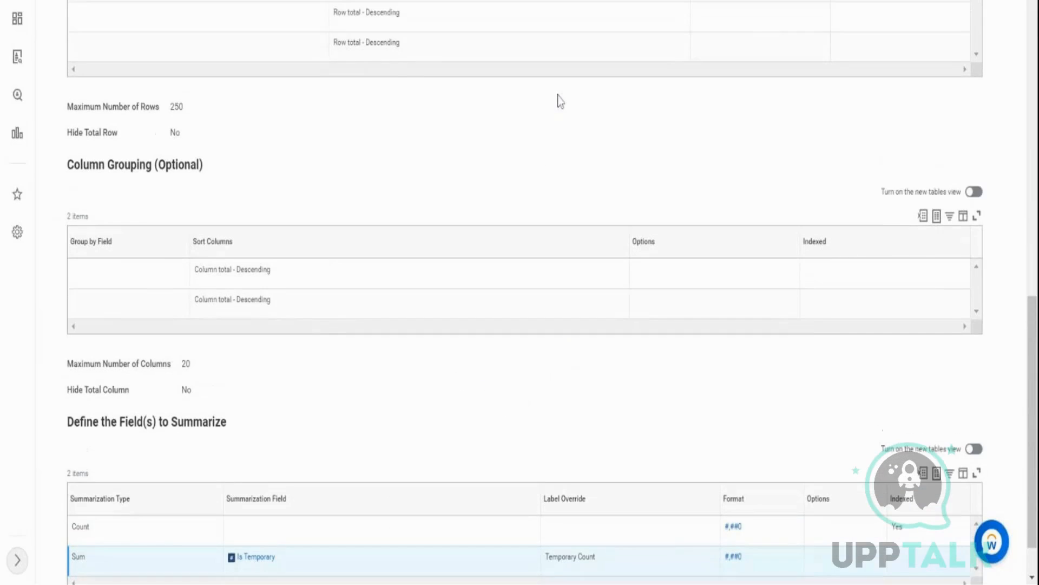
scroll(561, 100, "up", 5)
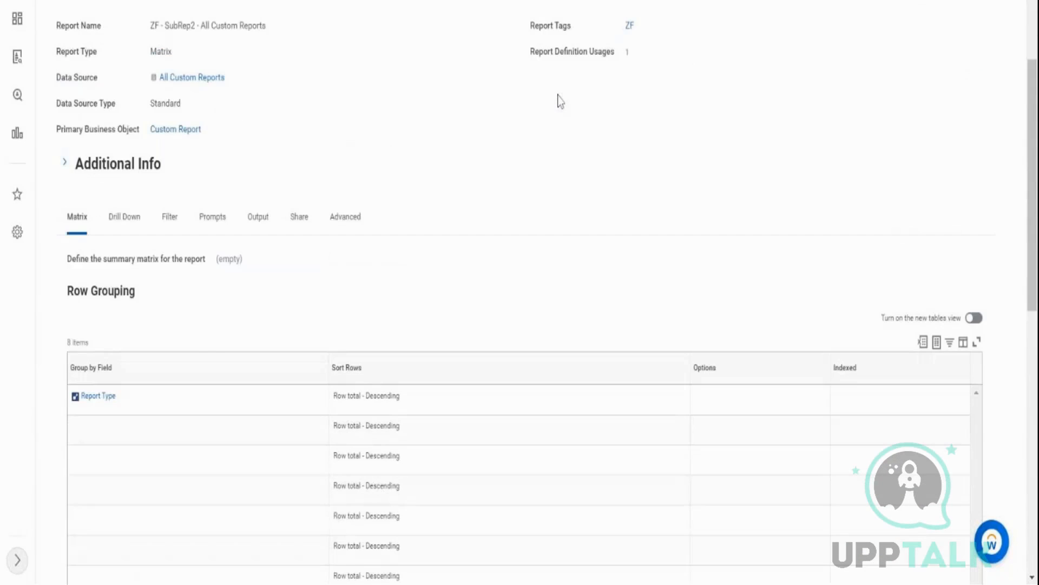
scroll(560, 101, "up", 3)
left_click_drag(1034, 194, 1033, 515)
left_click_drag(80, 511, 332, 505)
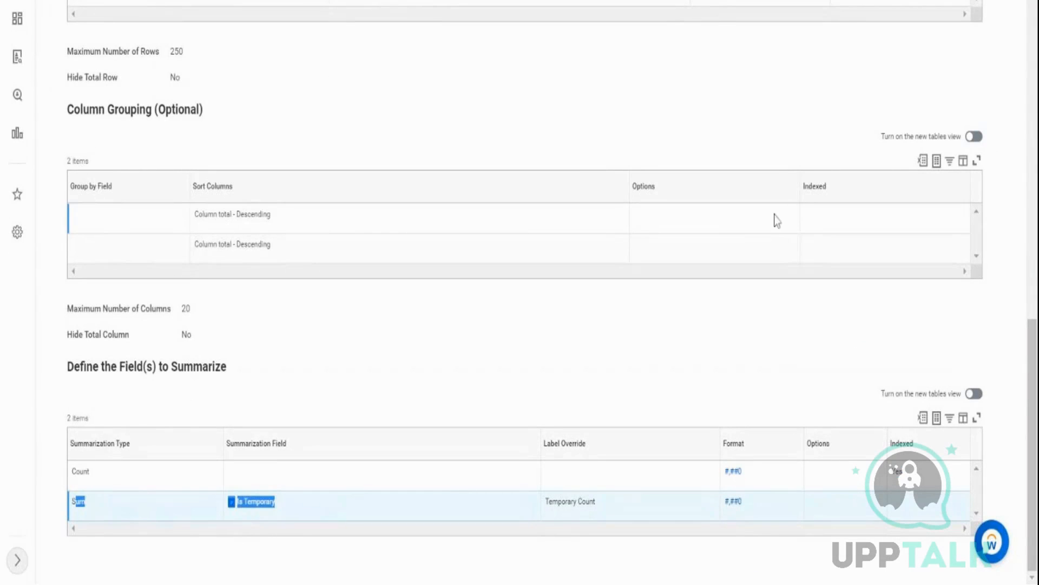
left_click(1030, 29)
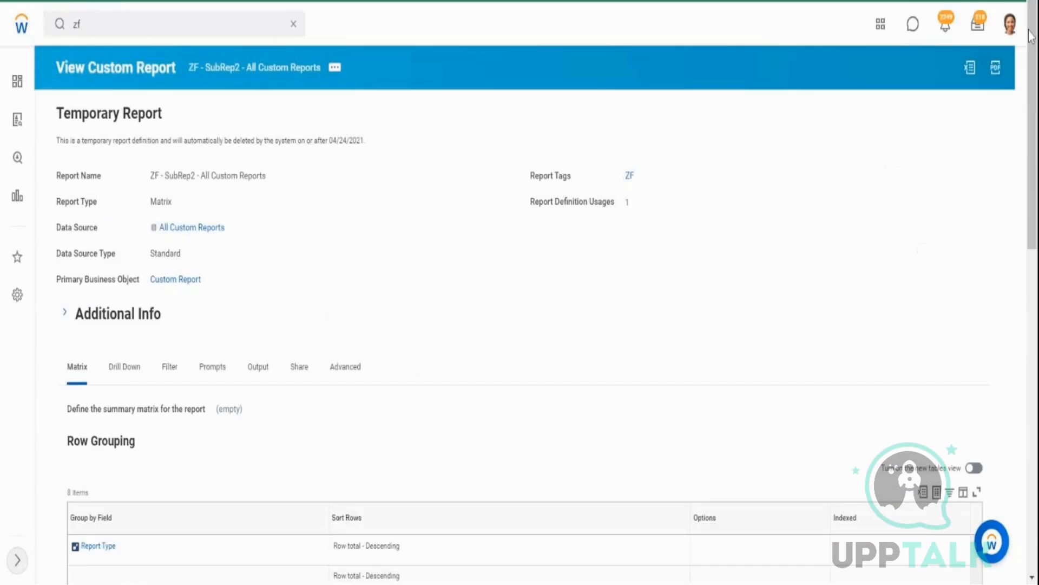
- Search for create custom report and open the Create Custom Report task
left_click(292, 26)
type("create")
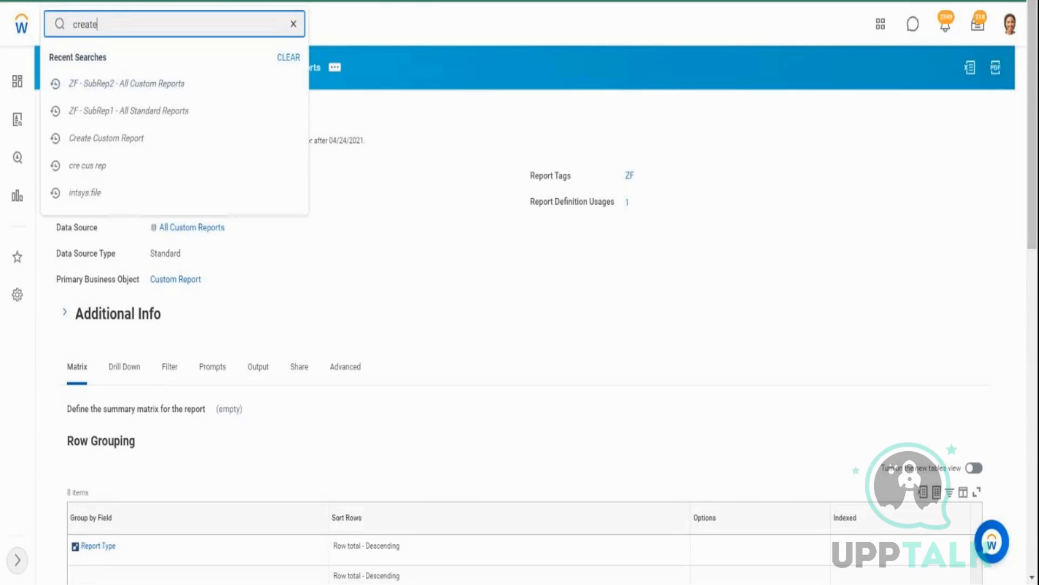
type(" custom report")
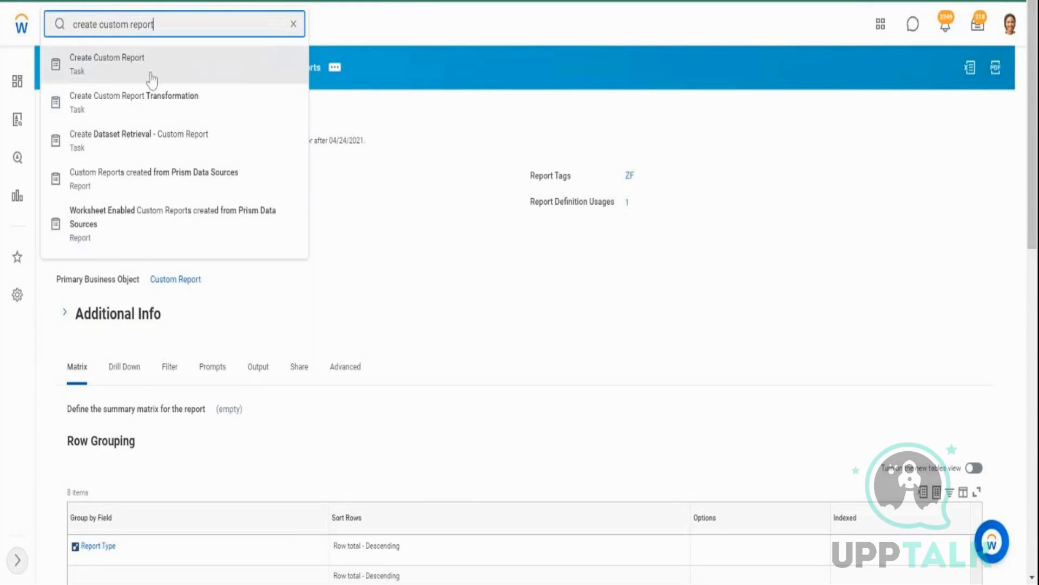
left_click(152, 81)
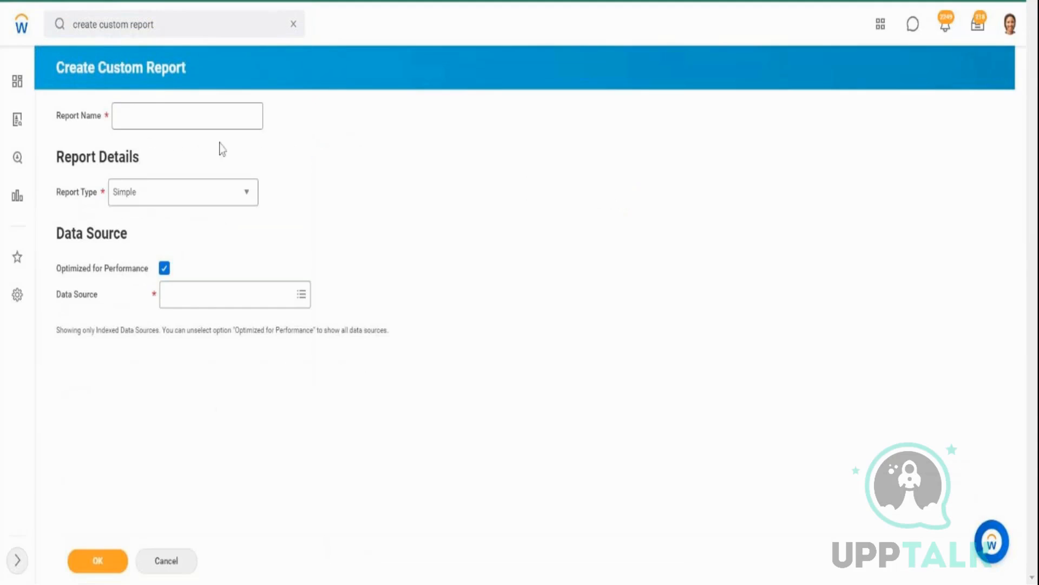
- Name the new custom report ZF - View All Reports in Tenant
type("F - View")
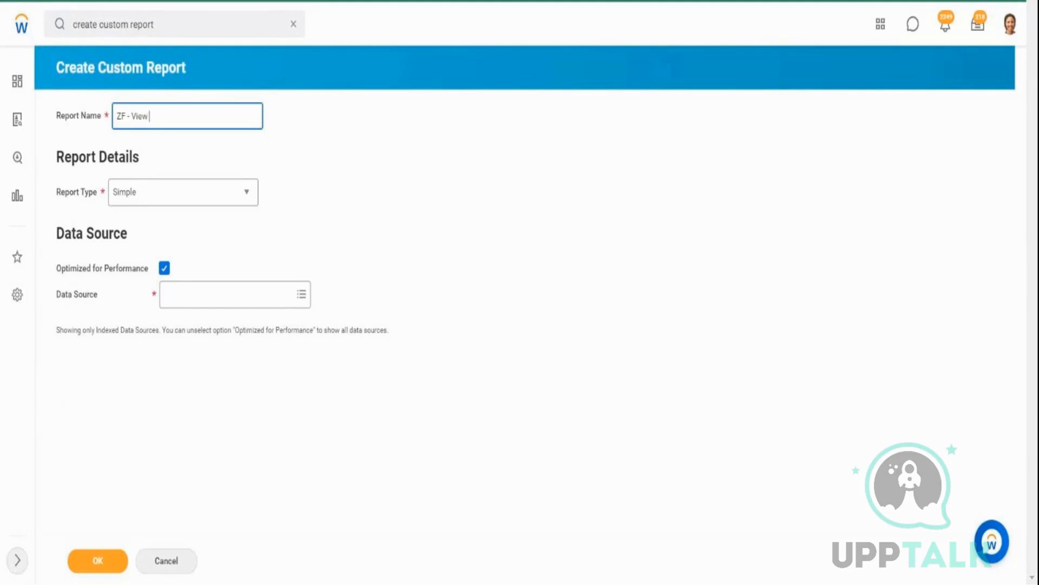
type(" All Reports in")
type(" Tenna")
type("ant")
- Set the report type to Composite and add a row to the business objects enabled for filtering and grouping
left_click(239, 198)
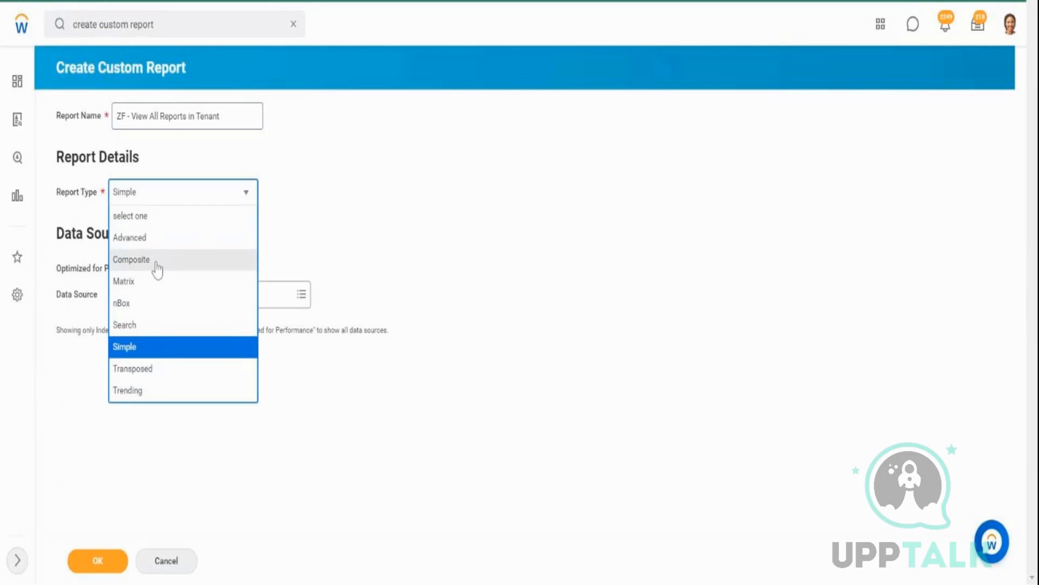
left_click(158, 269)
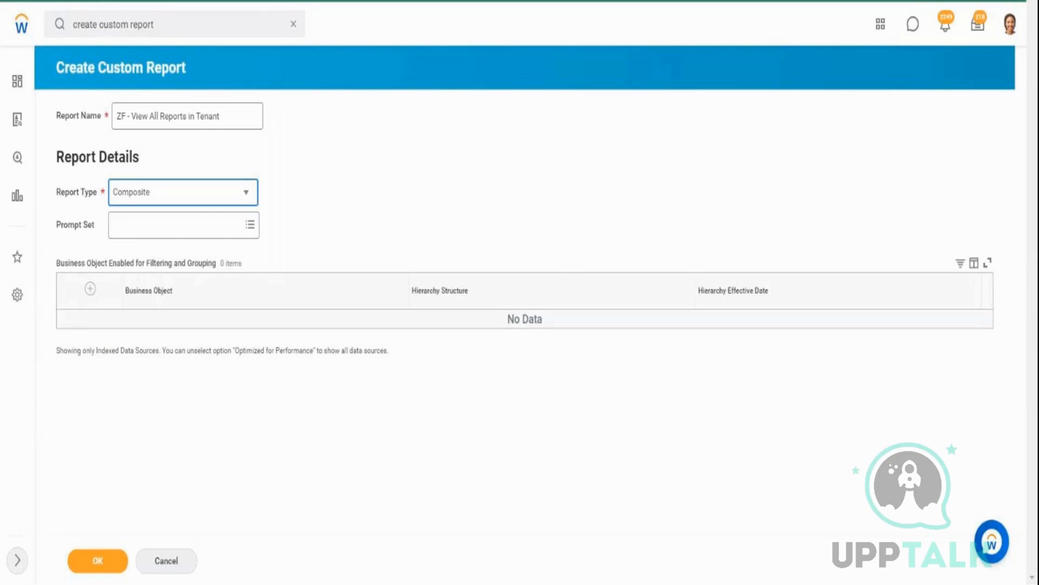
left_click(90, 291)
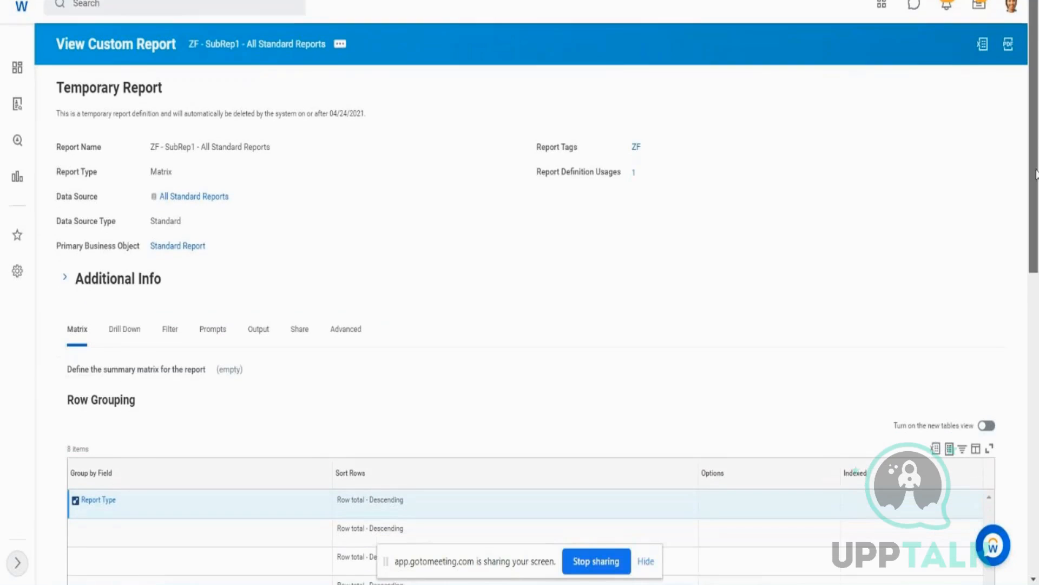
- Check the primary business object in the definition of ZF - SubRep1 - All Standard Reports
scroll(1037, 181, "down", 1)
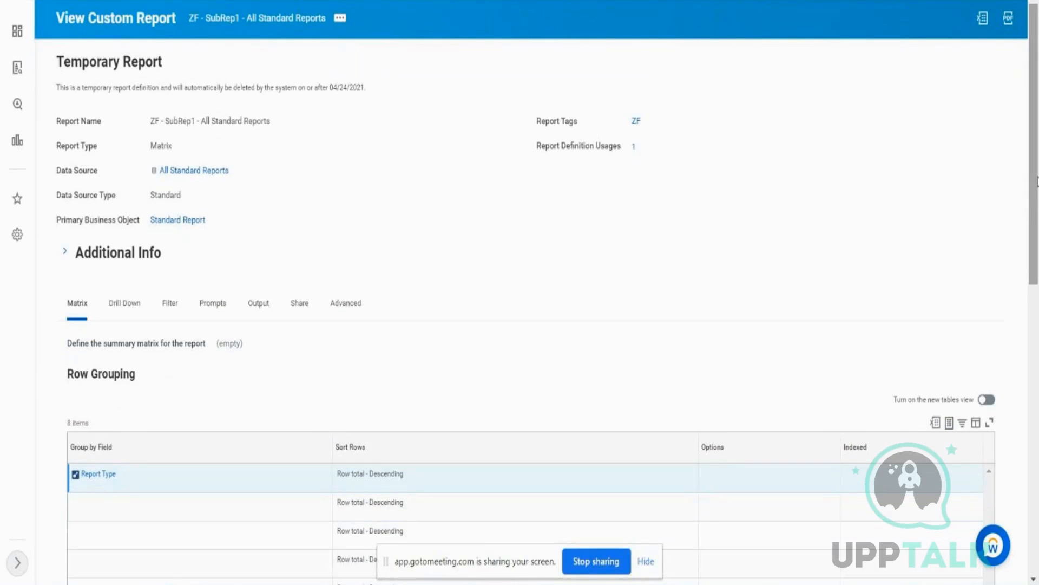
left_click_drag(1037, 182, 1037, 230)
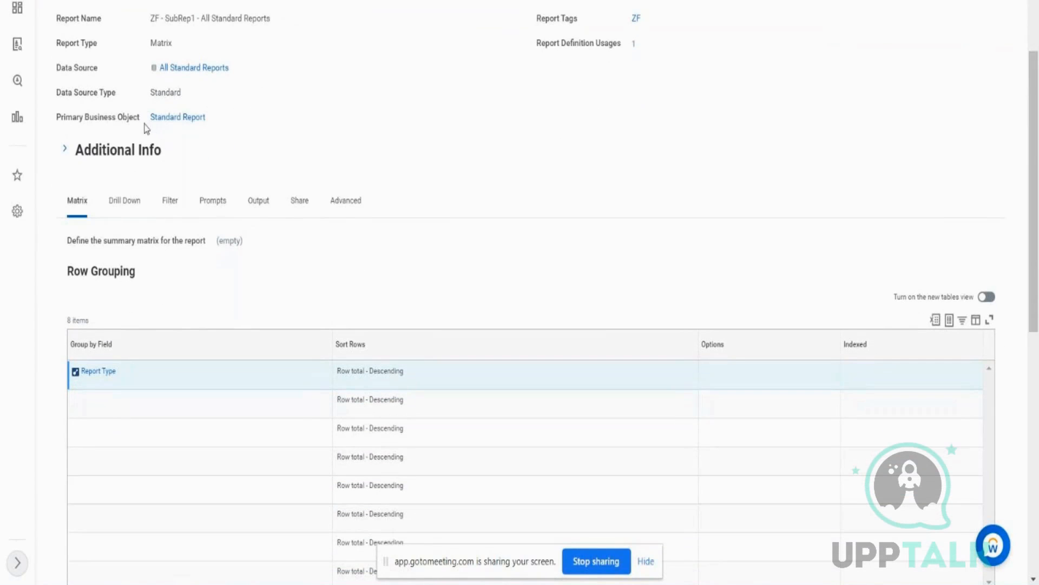
left_click_drag(151, 117, 183, 118)
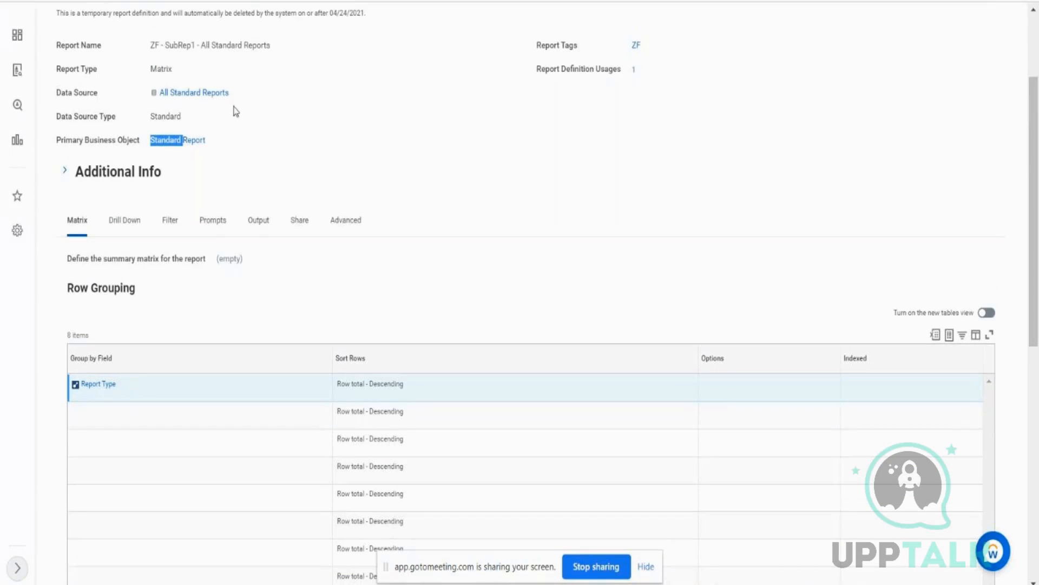
left_click_drag(226, 141, 150, 146)
- Check the primary business object in the definition of ZF - SubRep2 - All Custom Reports
scroll(520, 292, "down", 3)
scroll(473, 82, "up", 1)
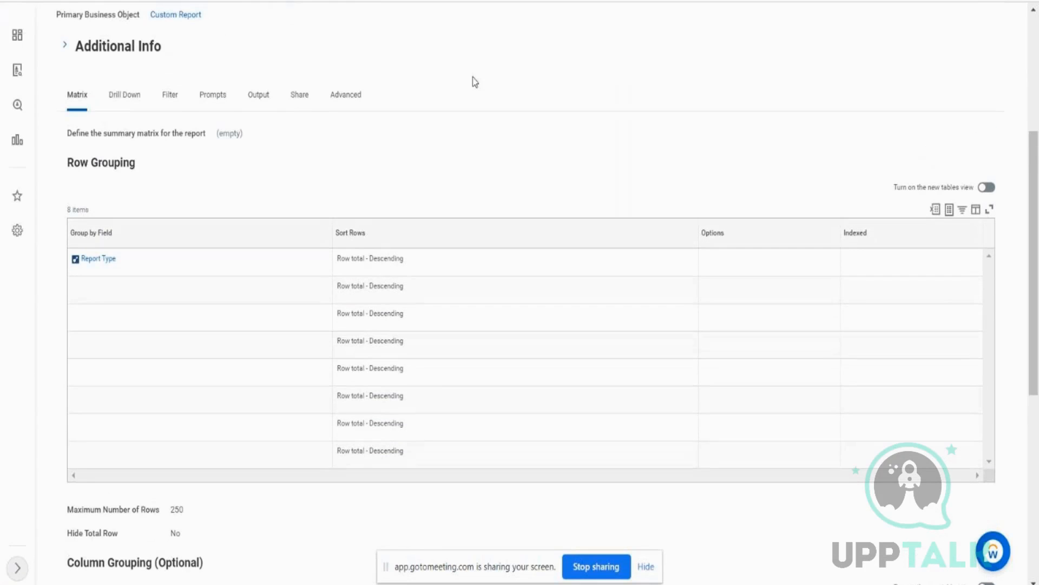
scroll(472, 77, "up", 1)
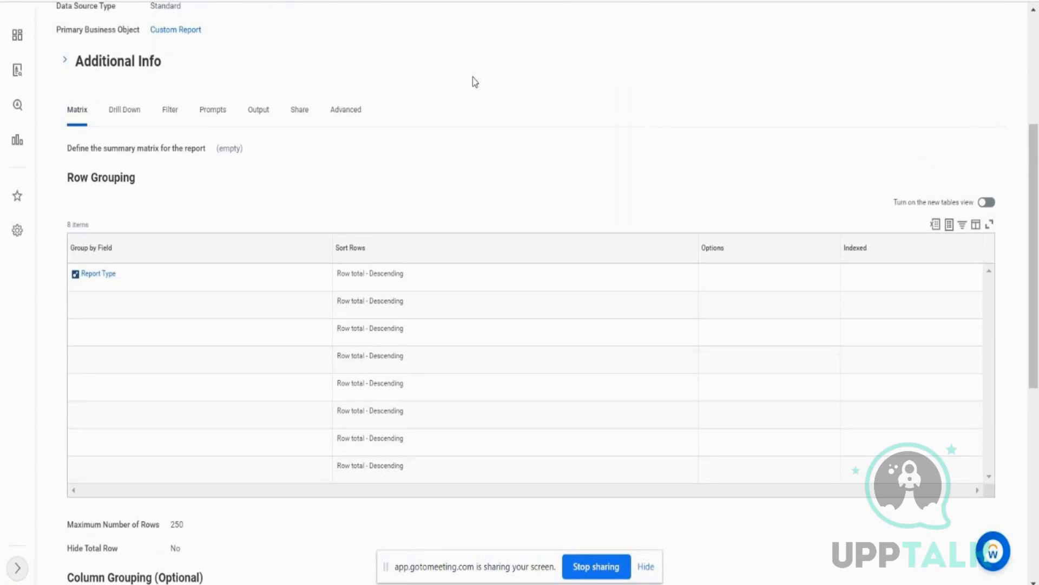
scroll(473, 77, "up", 1)
left_click_drag(227, 106, 157, 111)
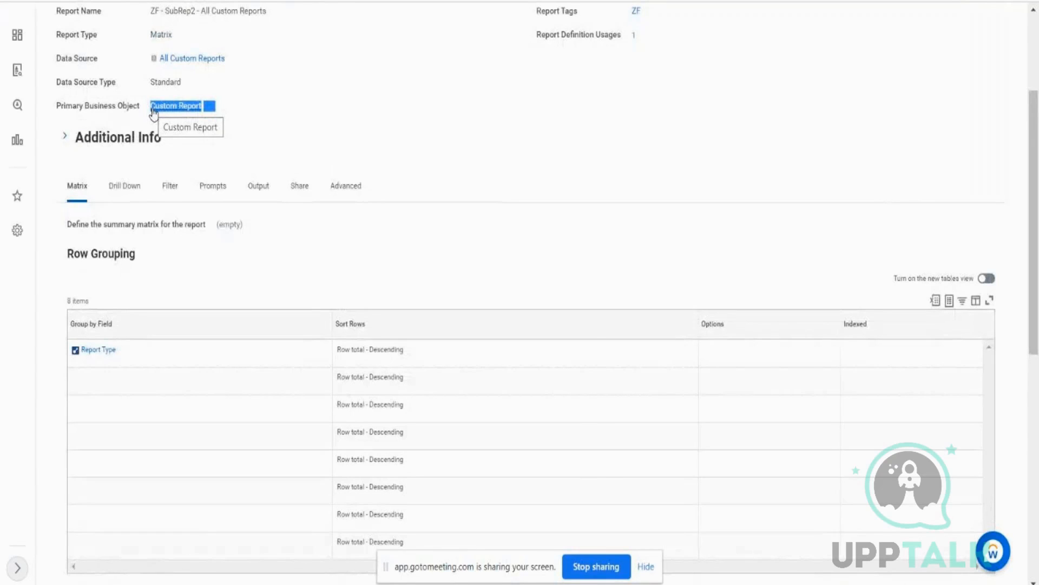
- Compare the row grouping fields in the definitions of ZF - SubRep1 - All Standard Reports and ZF - SubRep2 - All Custom Reports
left_click(274, 134)
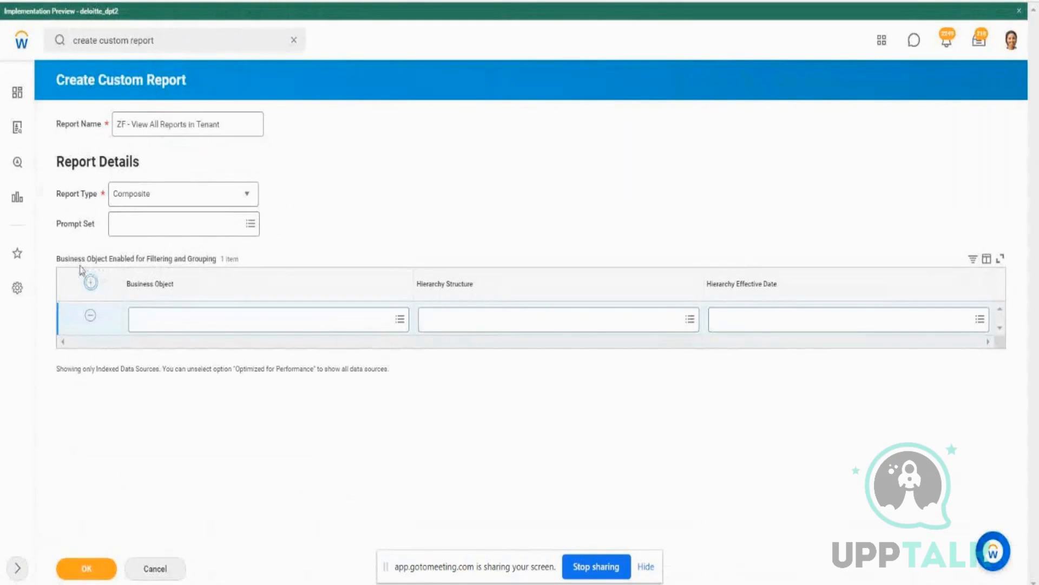
left_click_drag(70, 258, 105, 258)
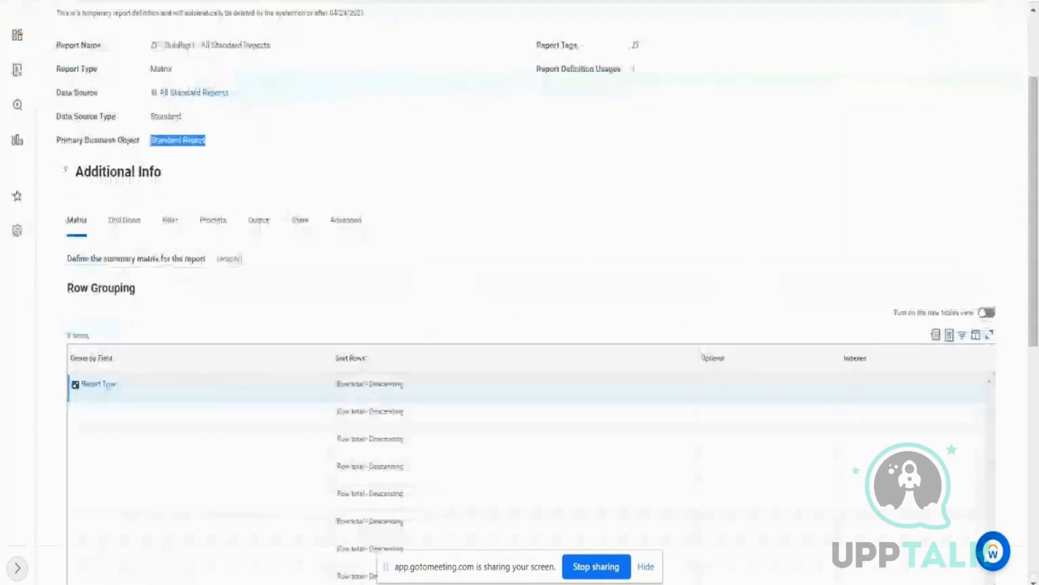
left_click_drag(138, 393, 83, 397)
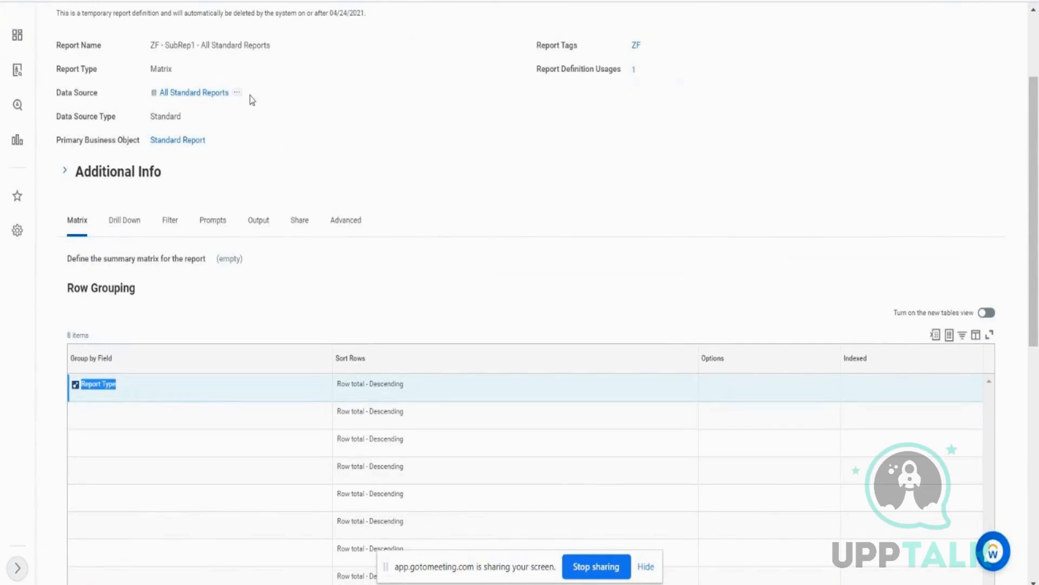
double_click(219, 45)
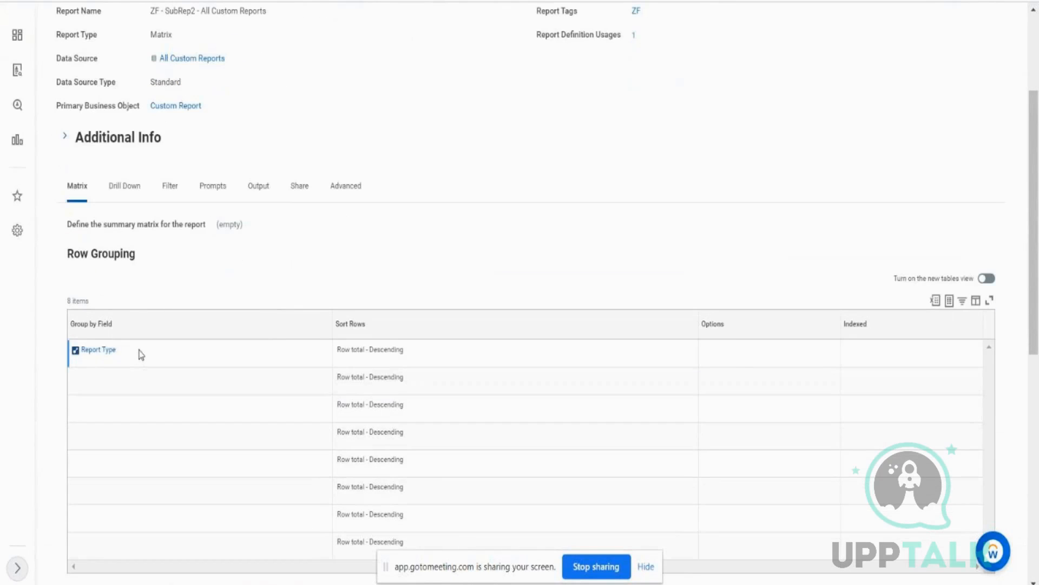
left_click_drag(142, 354, 77, 363)
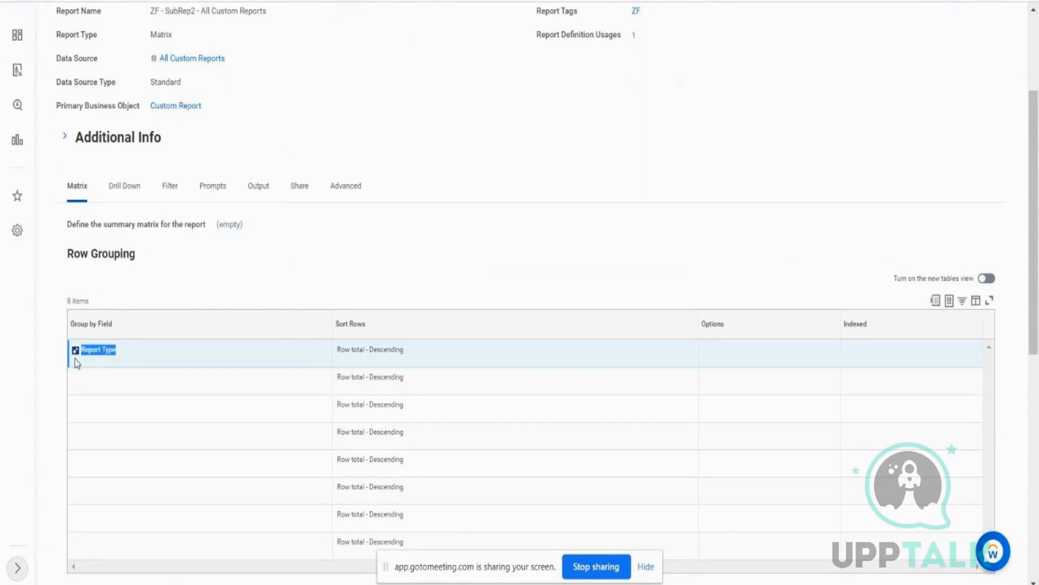
triple_click(181, 111)
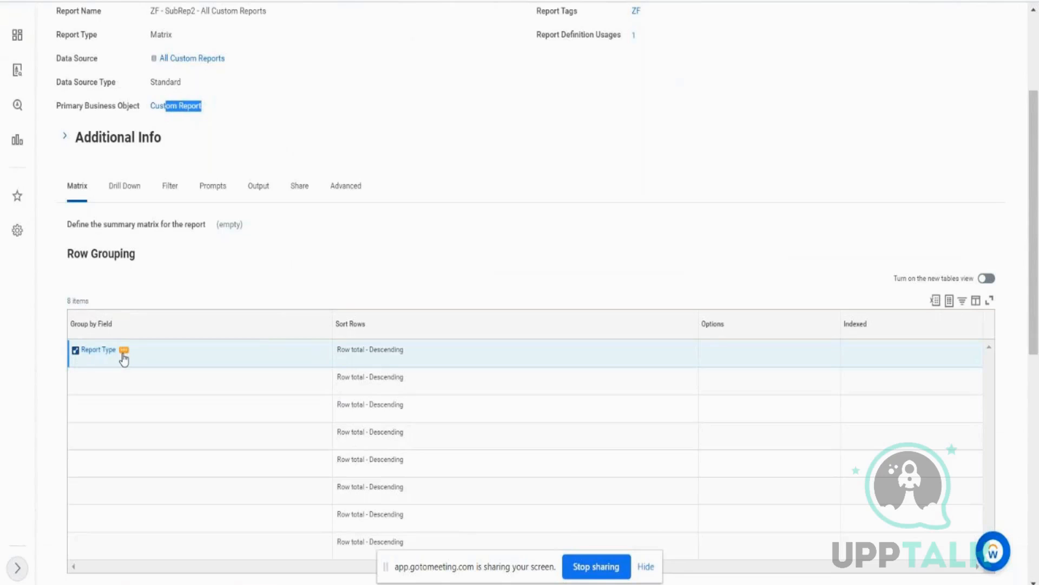
left_click(124, 350)
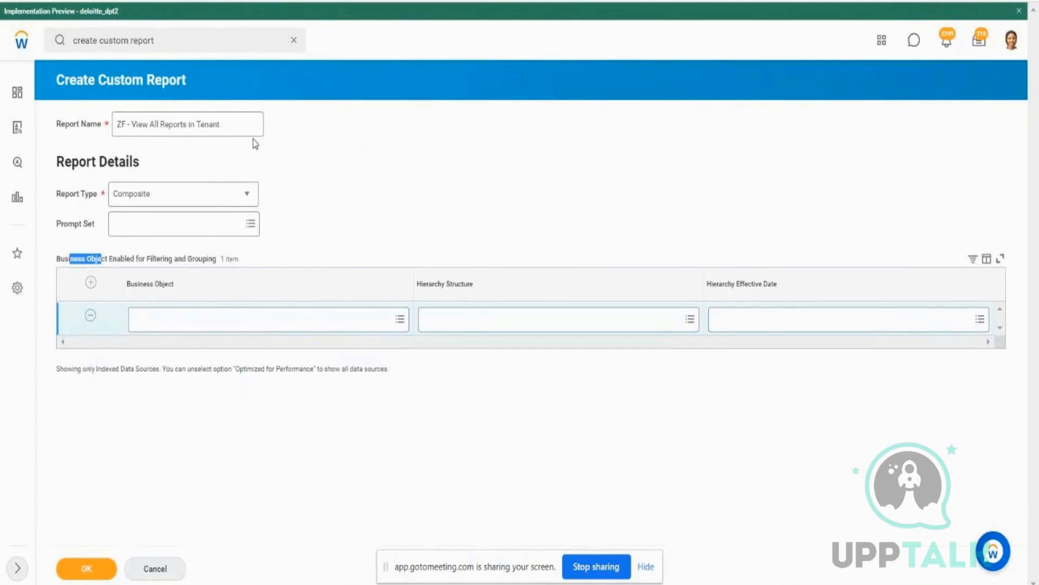
- Set the business object enabled for filtering and grouping to Report Type
left_click(209, 315)
type("report type")
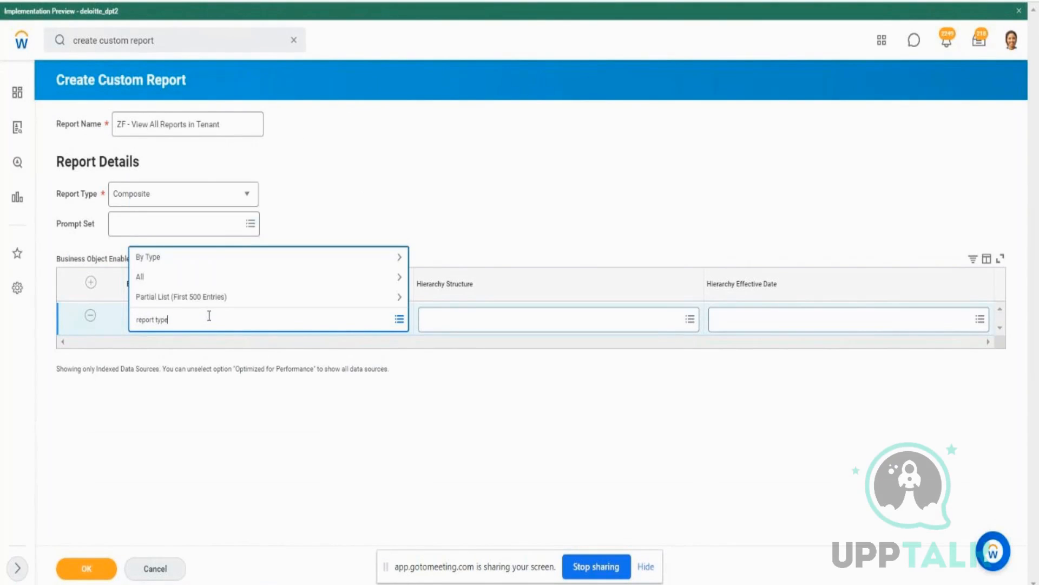
key("Return")
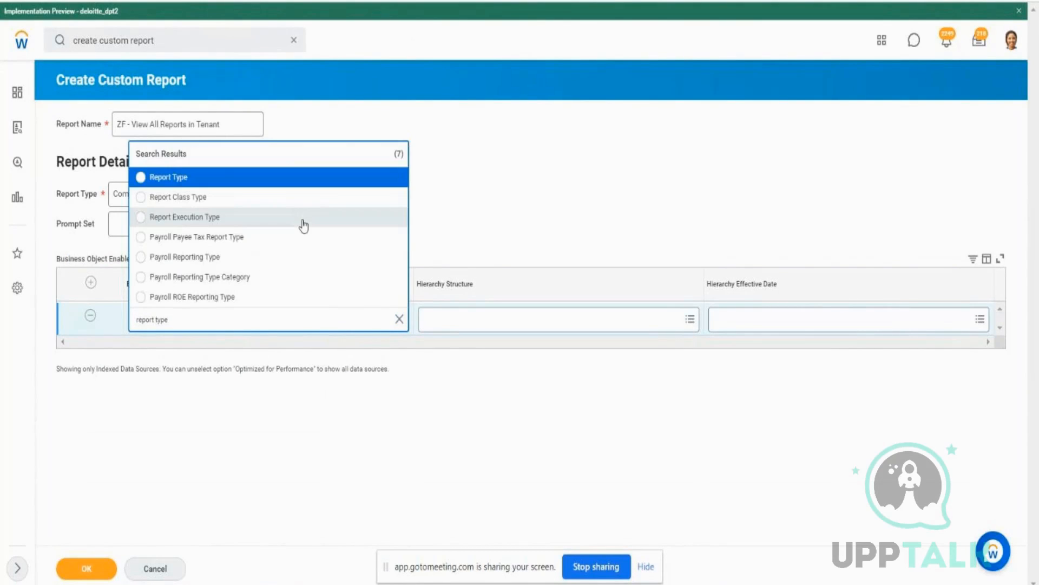
left_click(181, 178)
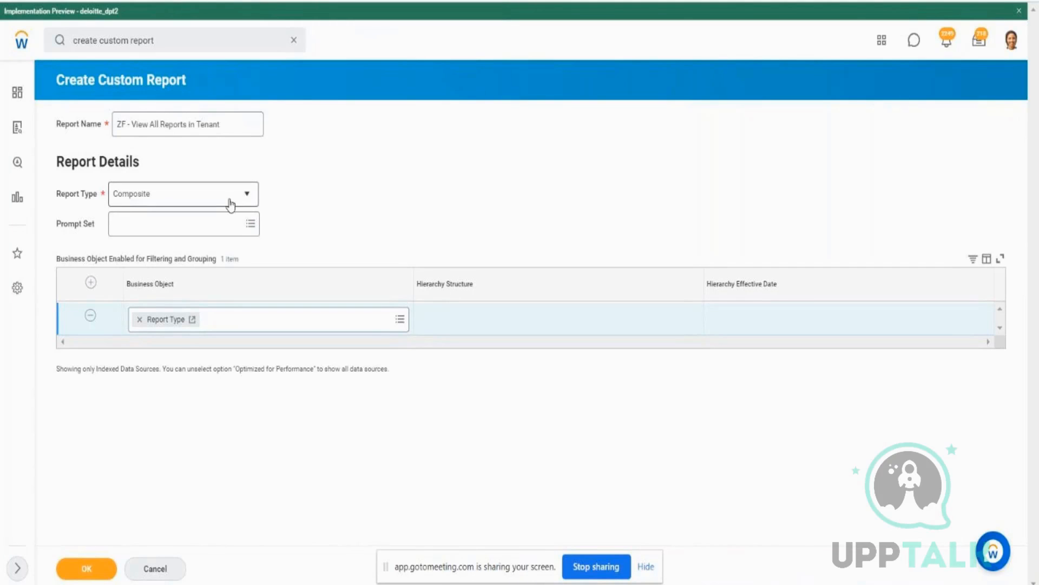
left_click(91, 282)
left_click(174, 318)
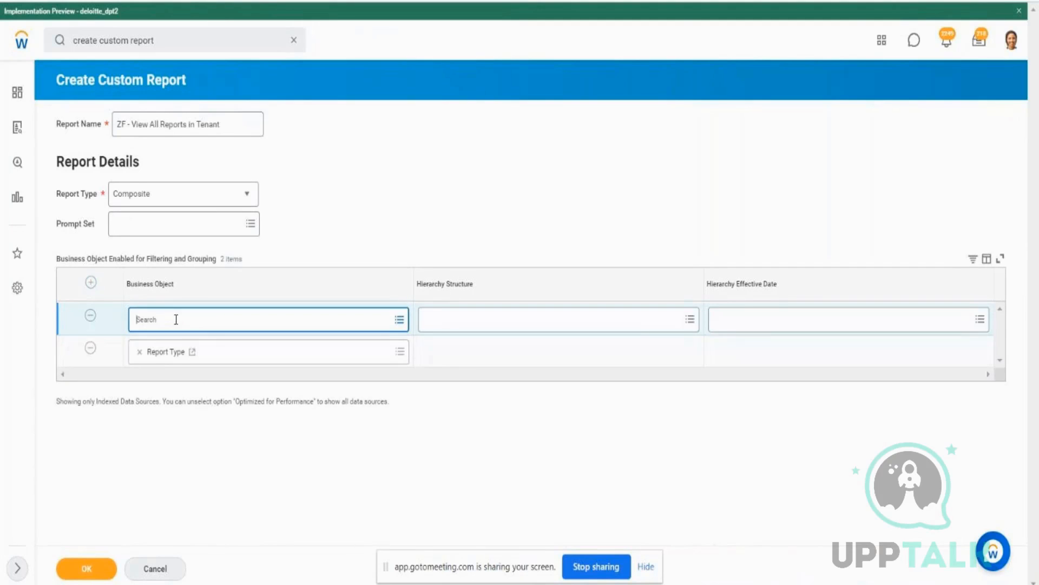
type("company")
key("Return")
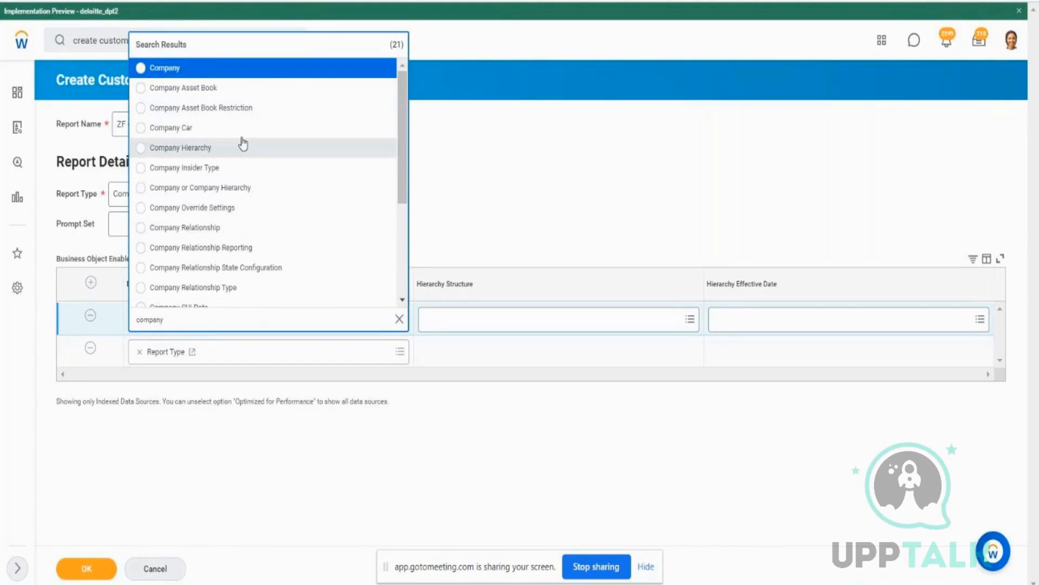
left_click(573, 145)
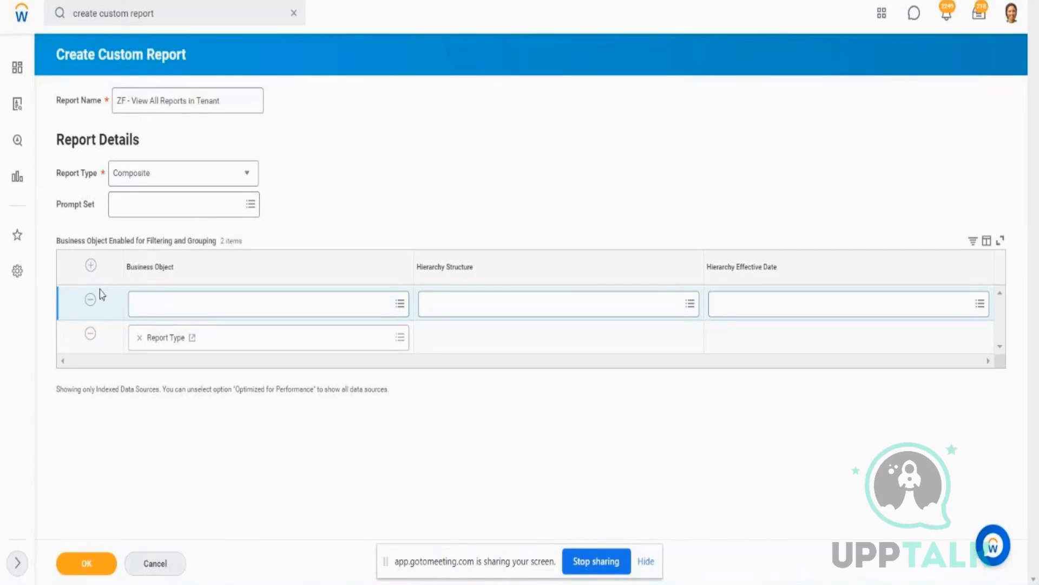
left_click(91, 301)
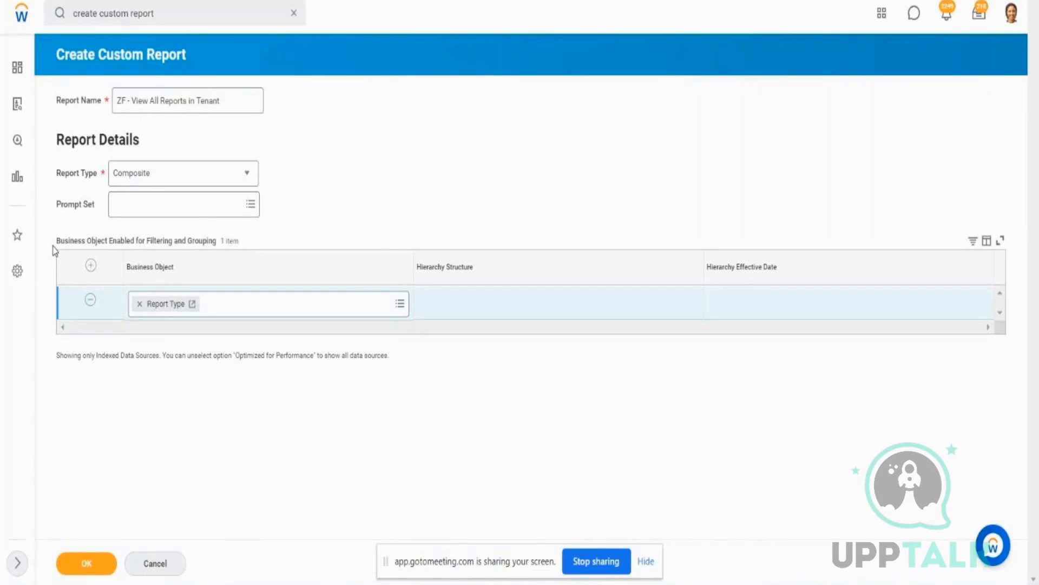
- Submit the report details to create the composite report with its single business object row
left_click_drag(53, 245, 106, 243)
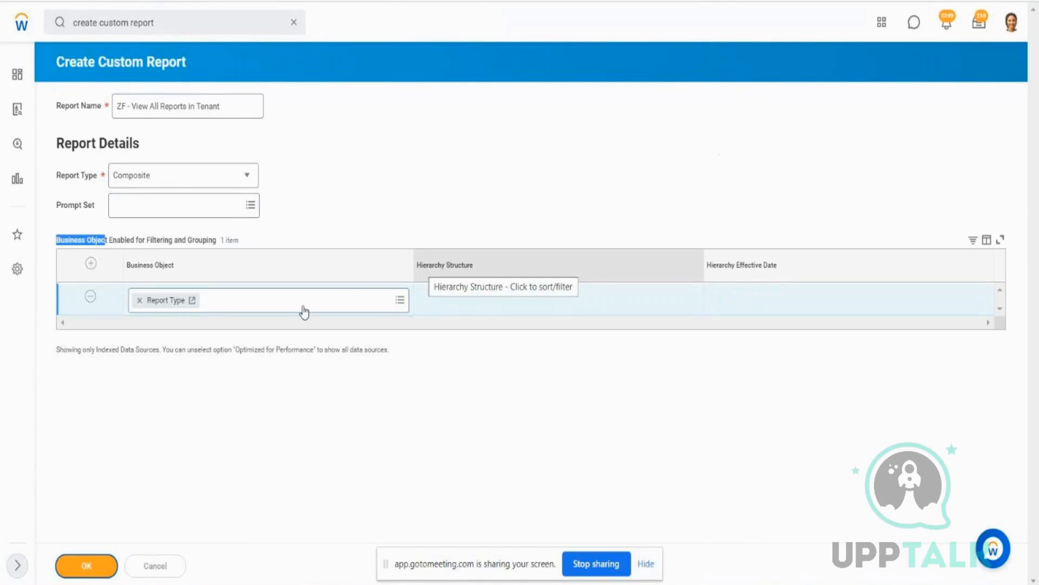
left_click(82, 568)
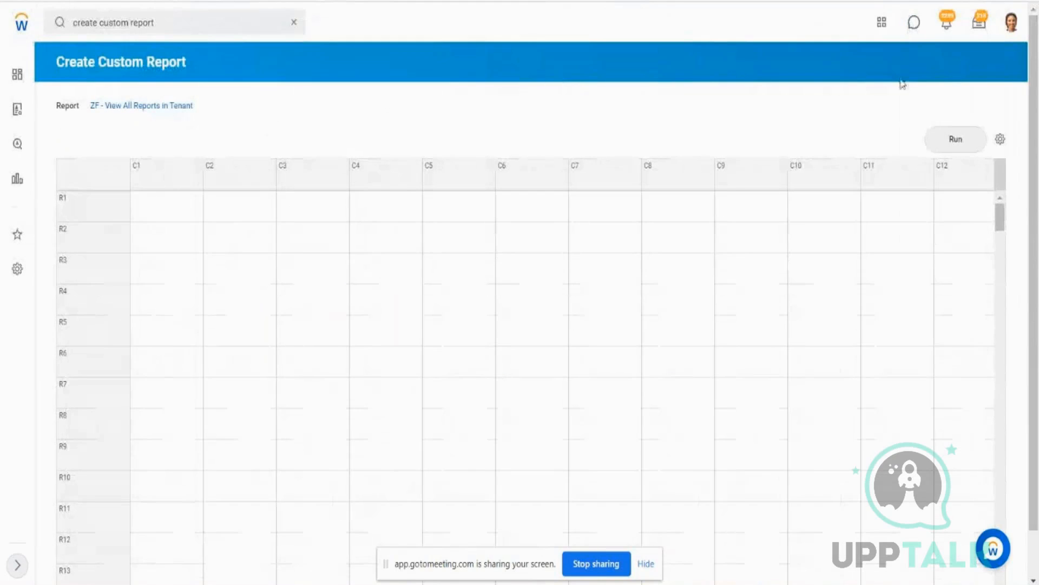
- Review the Prompts options in the composite report settings and close the settings without changes
left_click(1000, 140)
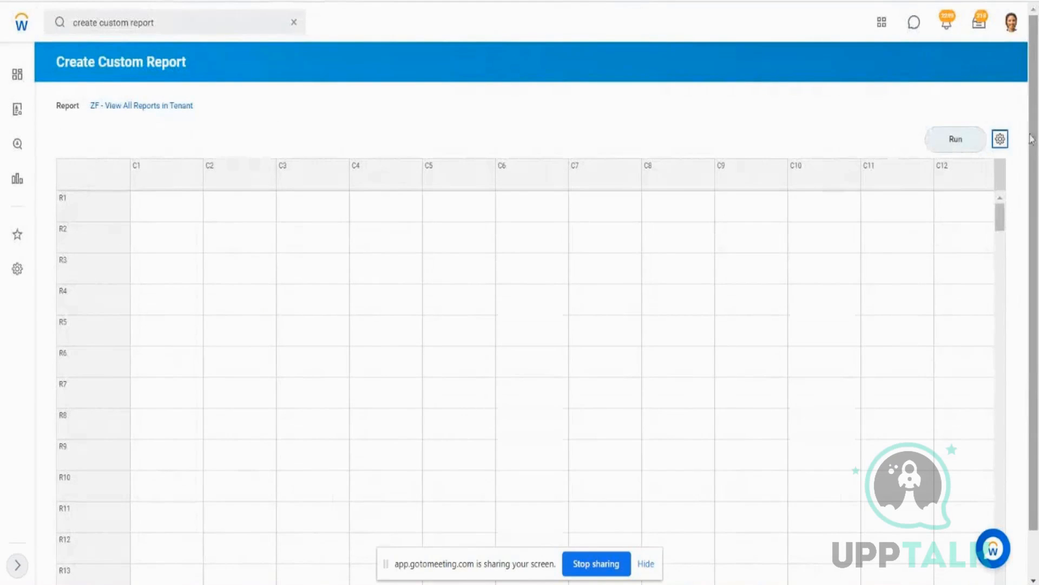
left_click(1005, 144)
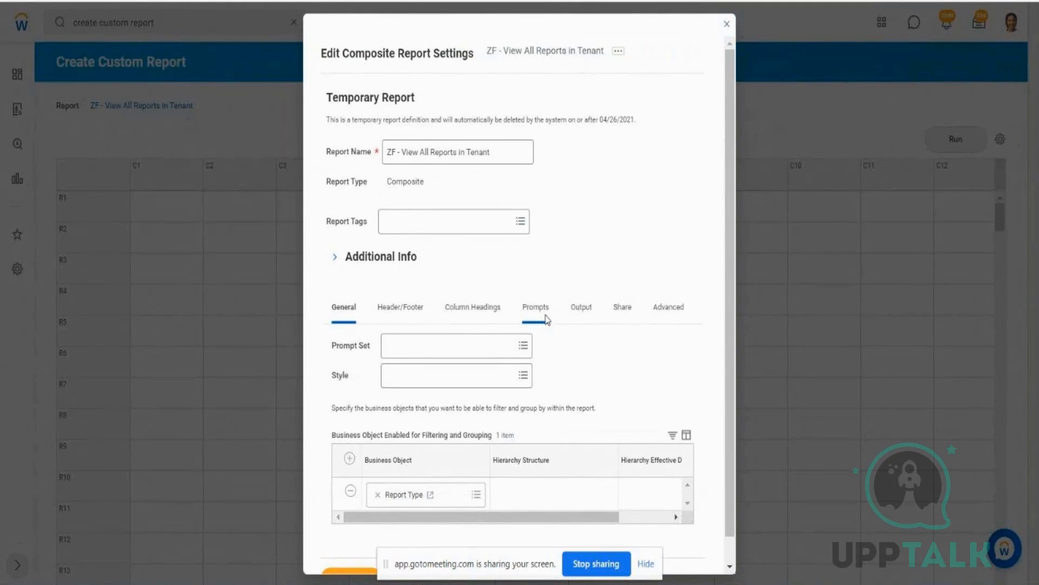
left_click(547, 319)
left_click_drag(725, 306, 768, 456)
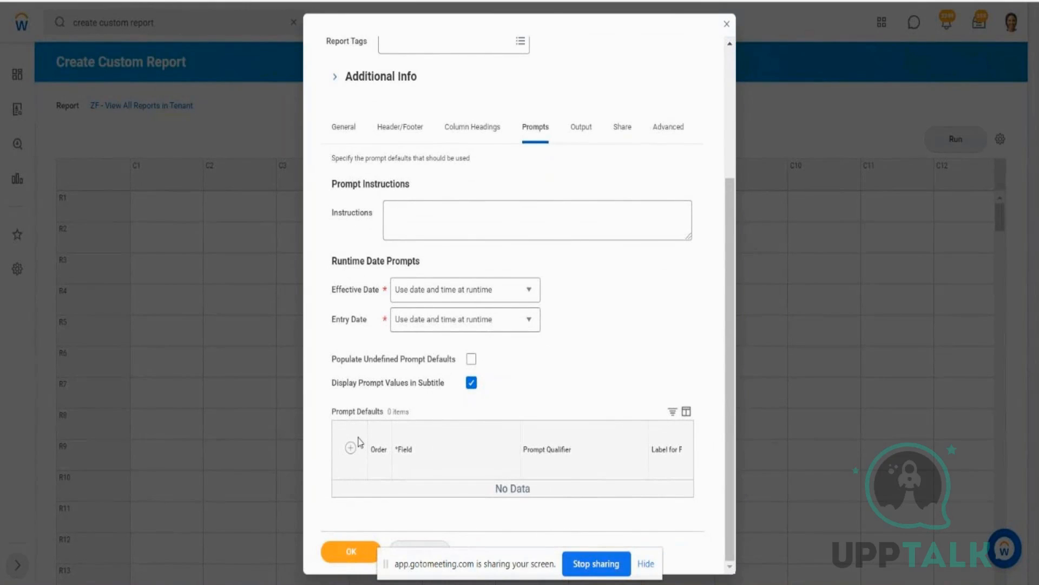
left_click(727, 24)
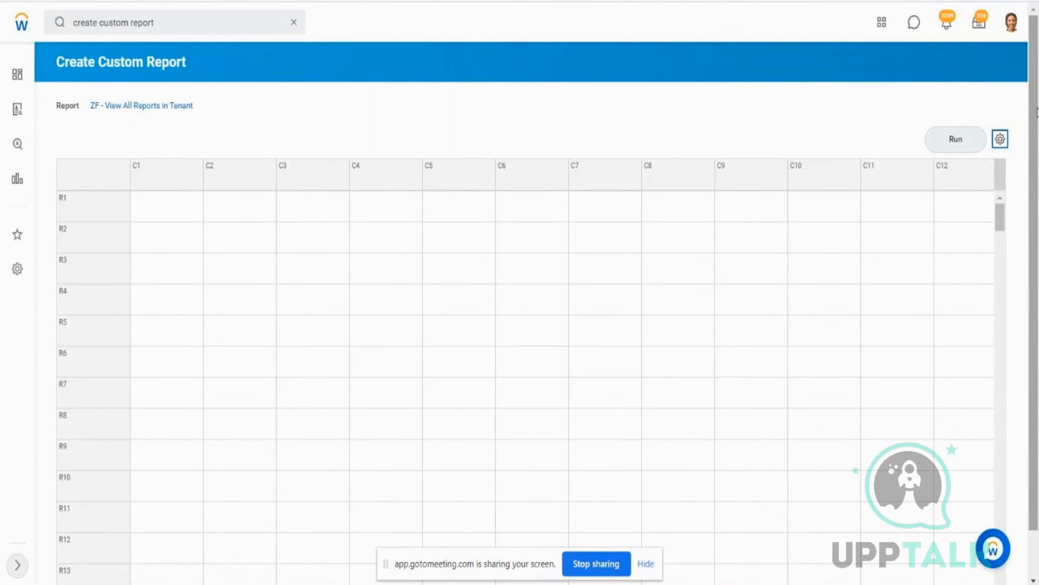
- Examine the empty composite grid and recheck the row grouping field of ZF - SubRep1 - All Standard Reports
left_click_drag(1038, 112, 1038, 259)
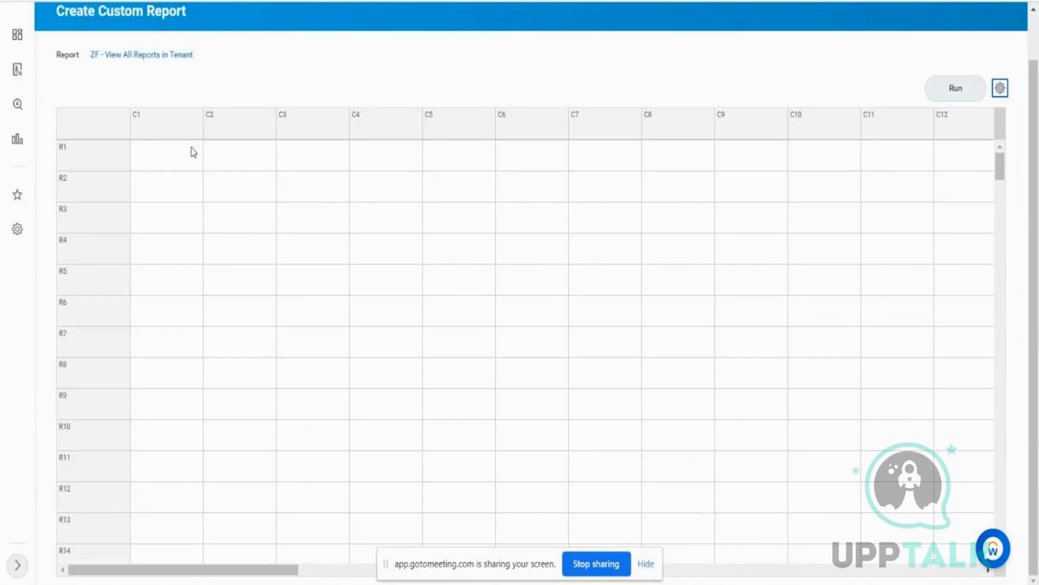
left_click_drag(194, 17, 75, 15)
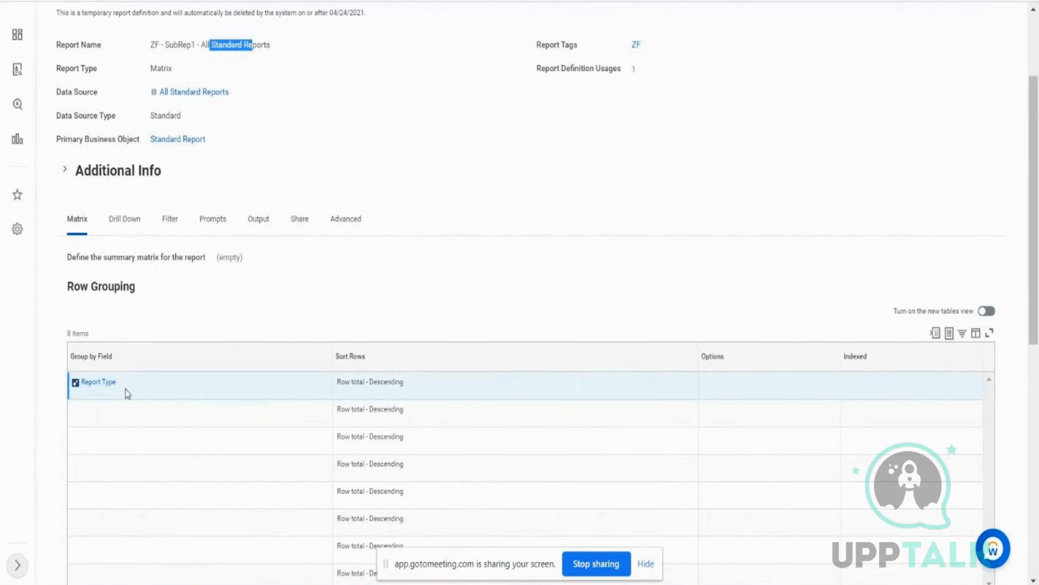
left_click_drag(117, 389, 85, 390)
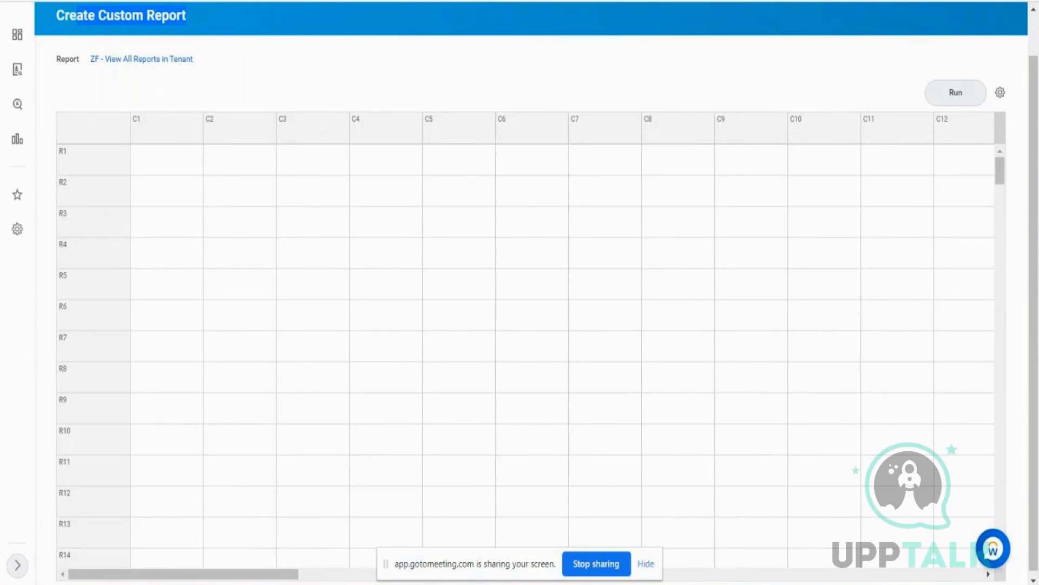
- Start a Control Field definition for column C1 and check the business object options, keeping Report Type
left_click(183, 133)
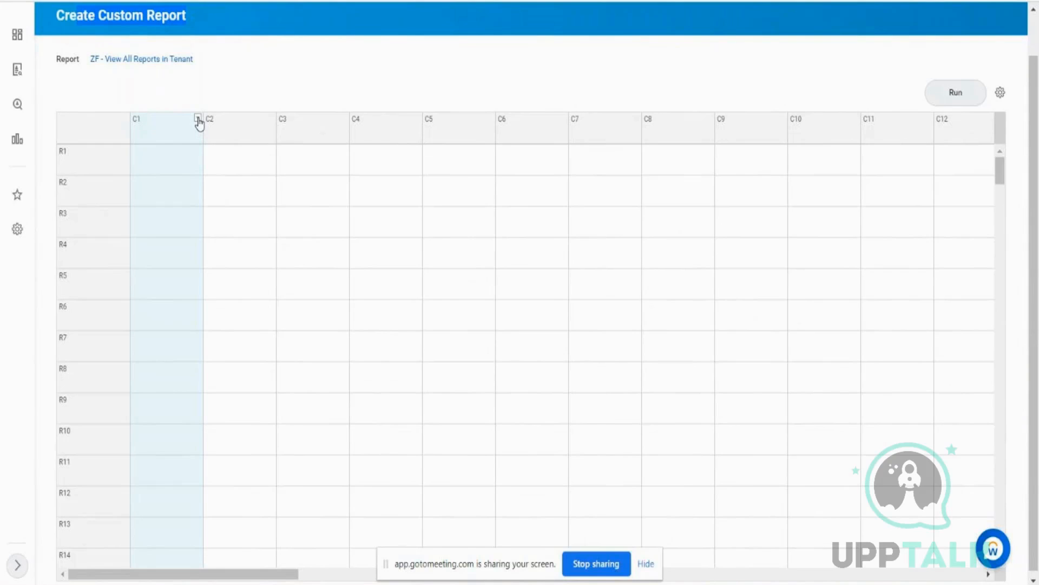
left_click(198, 119)
mouse_move(231, 157)
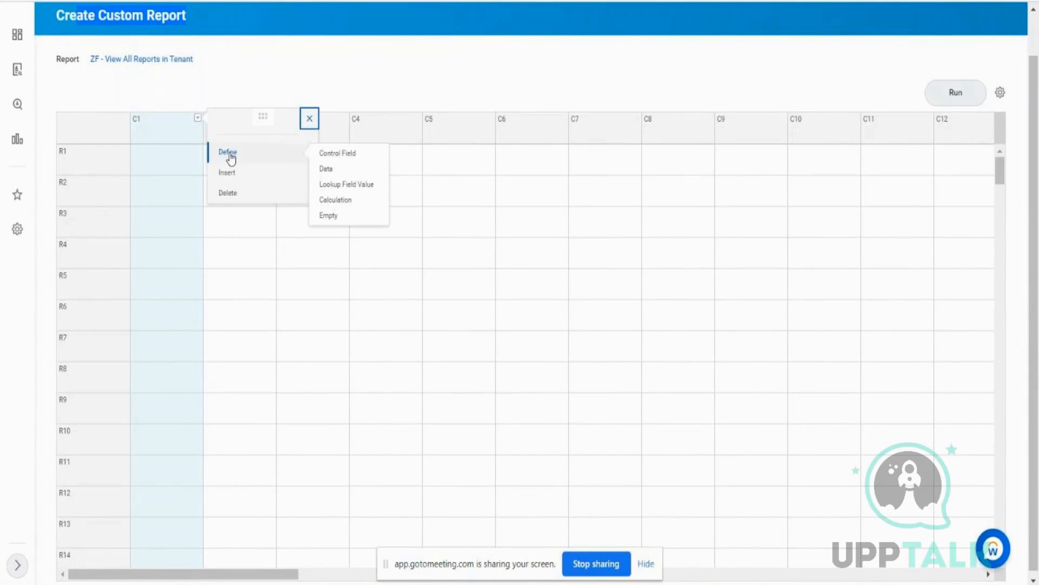
left_click(333, 157)
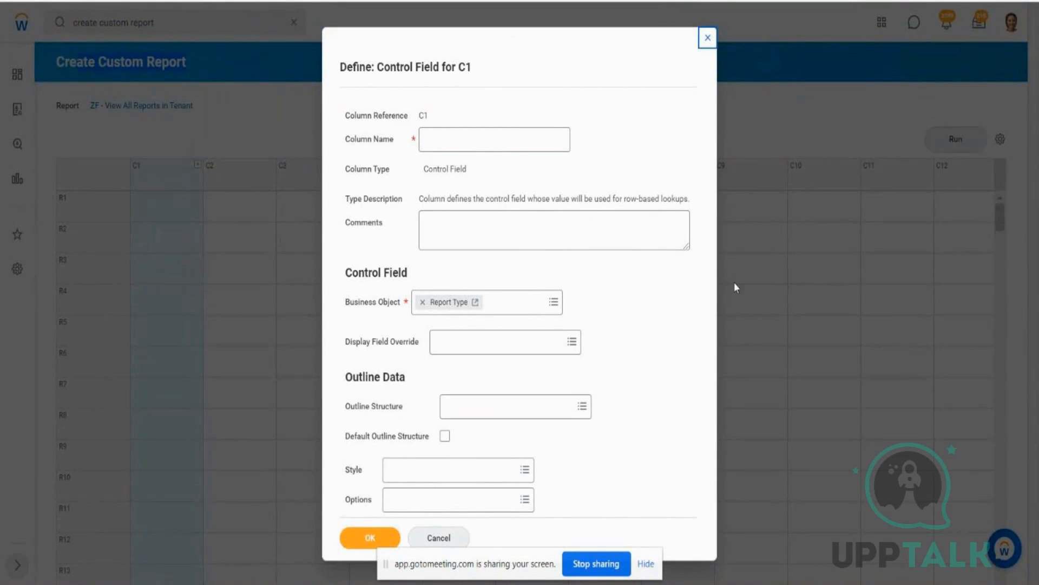
left_click_drag(356, 303, 395, 304)
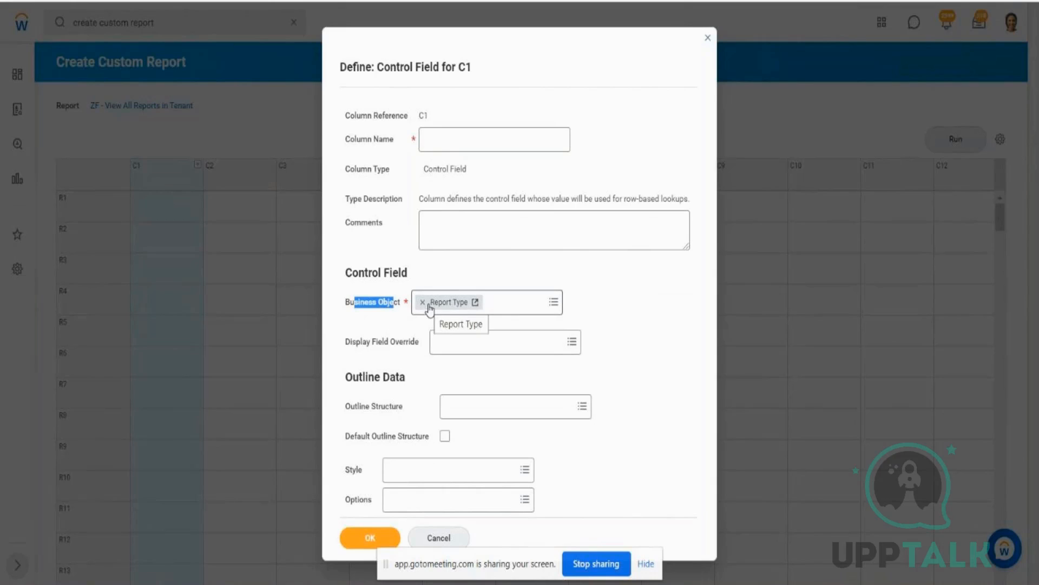
left_click(555, 303)
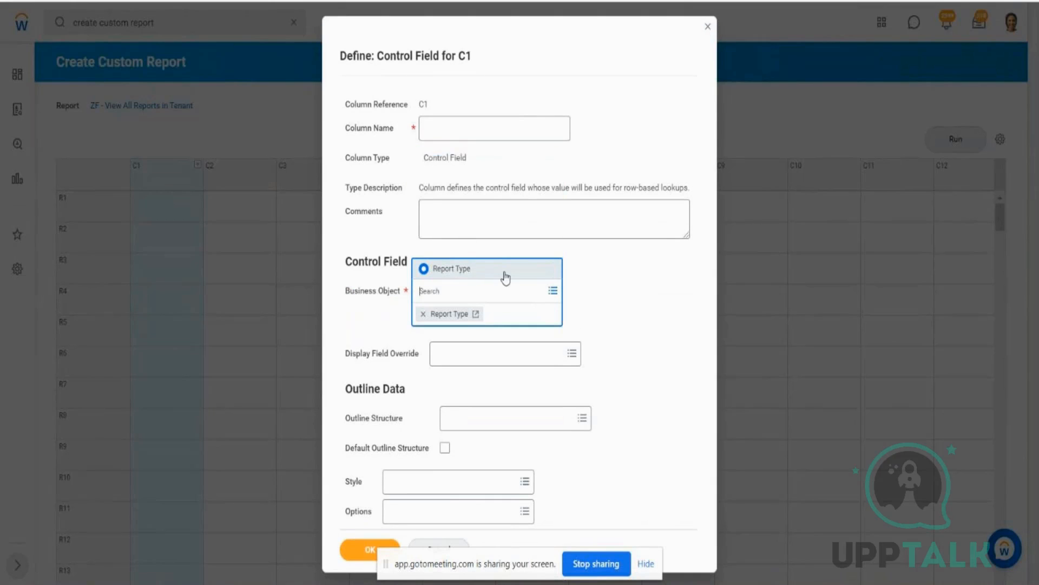
- Enter Report Type as the column name of the C1 control field, matching its business object
left_click(467, 137)
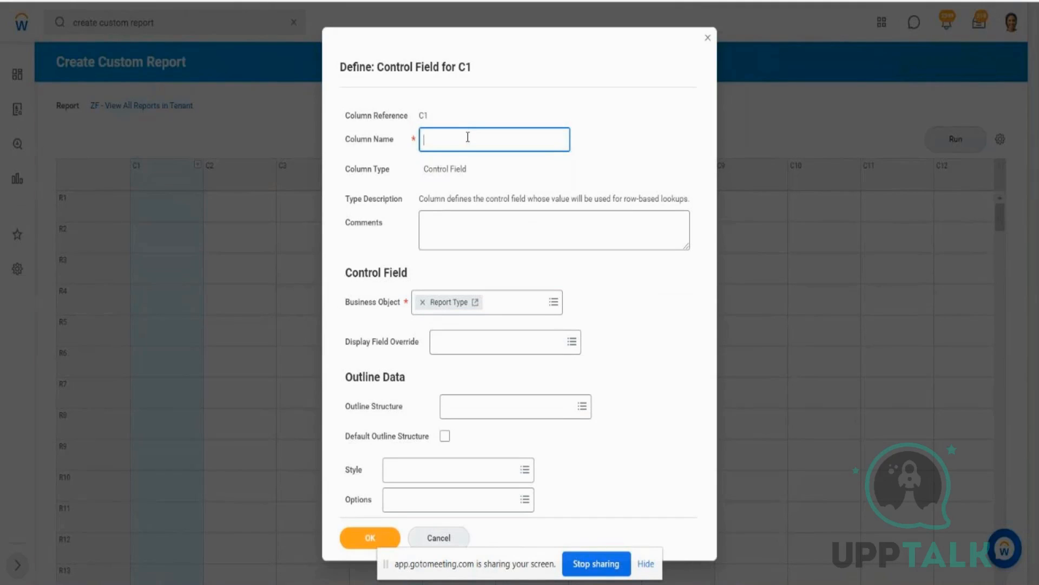
type("Report Type")
left_click_drag(468, 136, 420, 137)
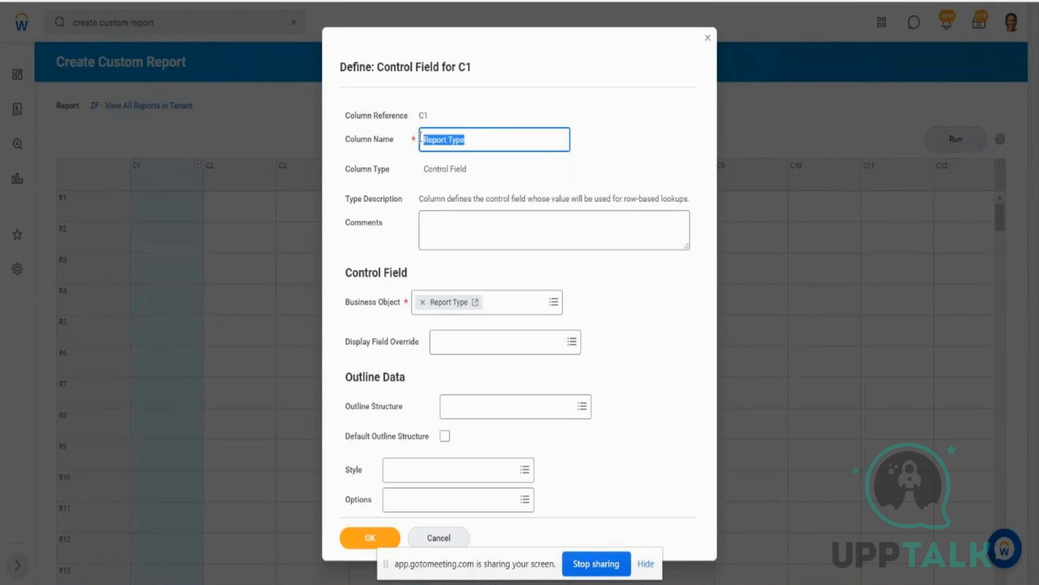
left_click(362, 309)
left_click_drag(402, 305, 393, 306)
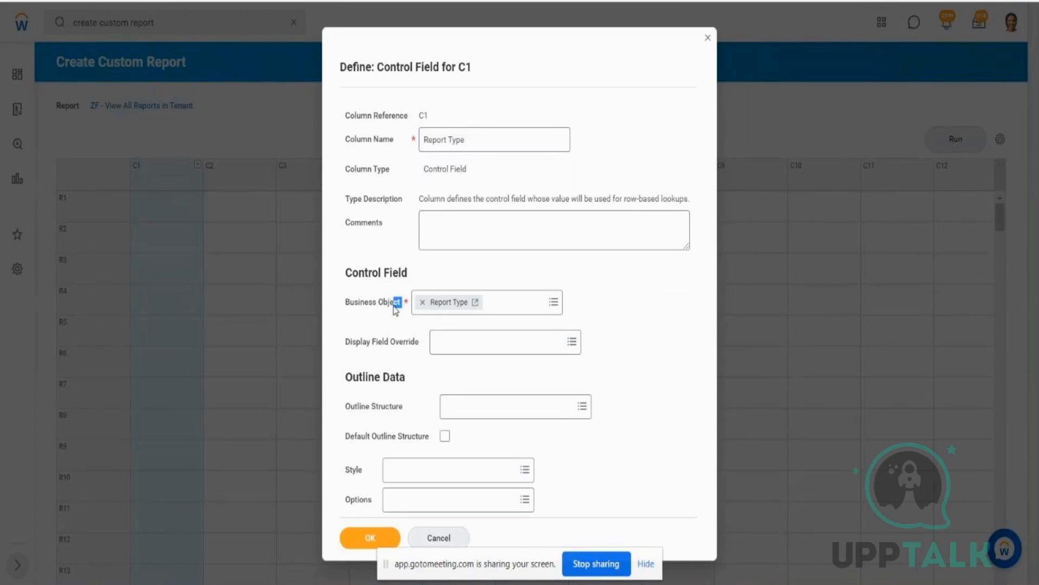
- Change the column name of the C1 control field to ABC and dismiss the notification
left_click(486, 150)
key("BackSpace")
key("BackSpace")
key("BackSpace")
key("BackSpace")
key("BackSpace")
key("BackSpace")
key("BackSpace")
key("BackSpace")
key("BackSpace")
key("BackSpace")
key("BackSpace")
type("ABC")
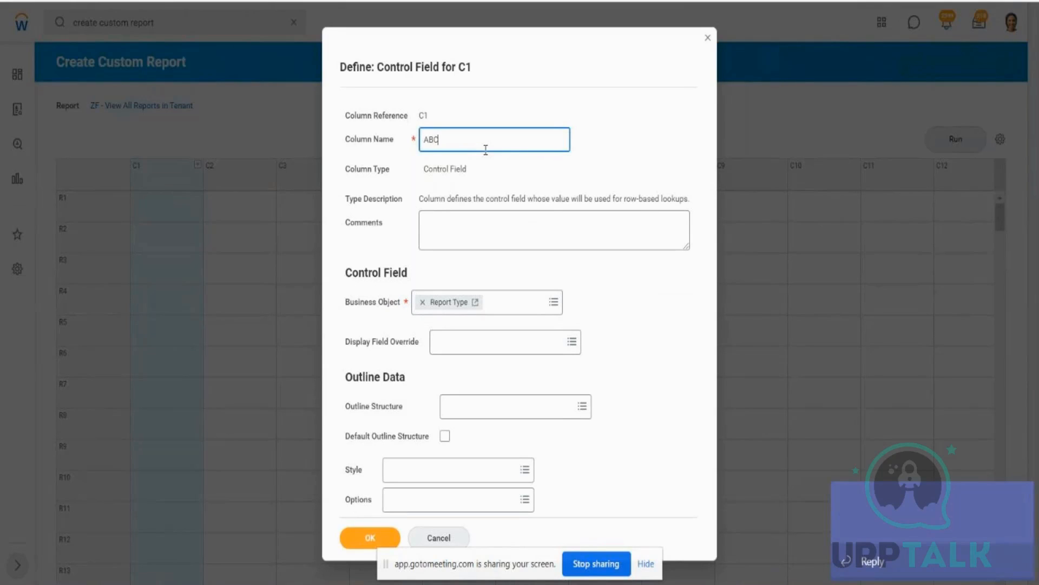
left_click(1024, 501)
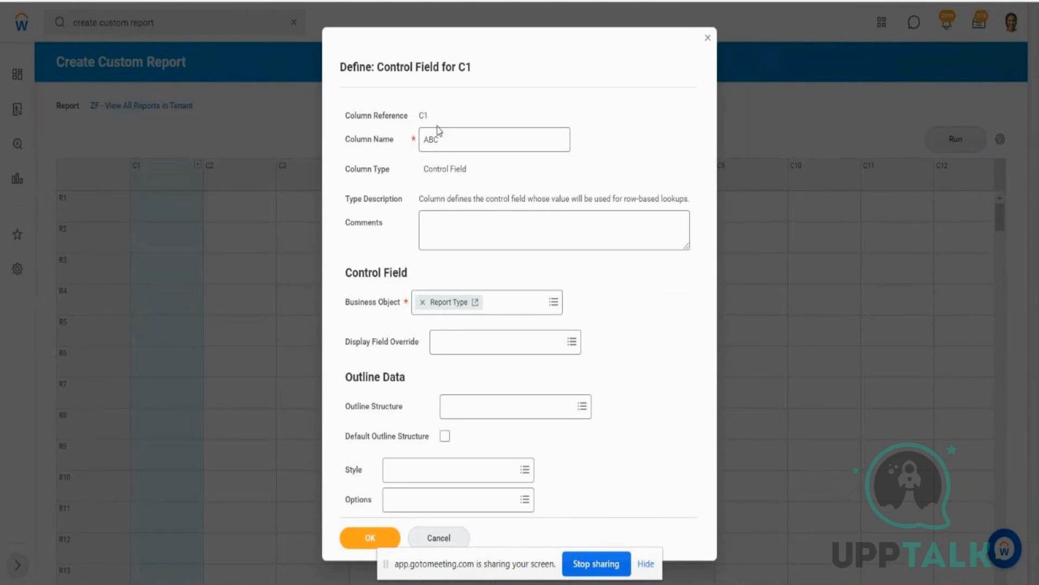
- Replace the C1 column name ABC with Report Type
left_click(449, 140)
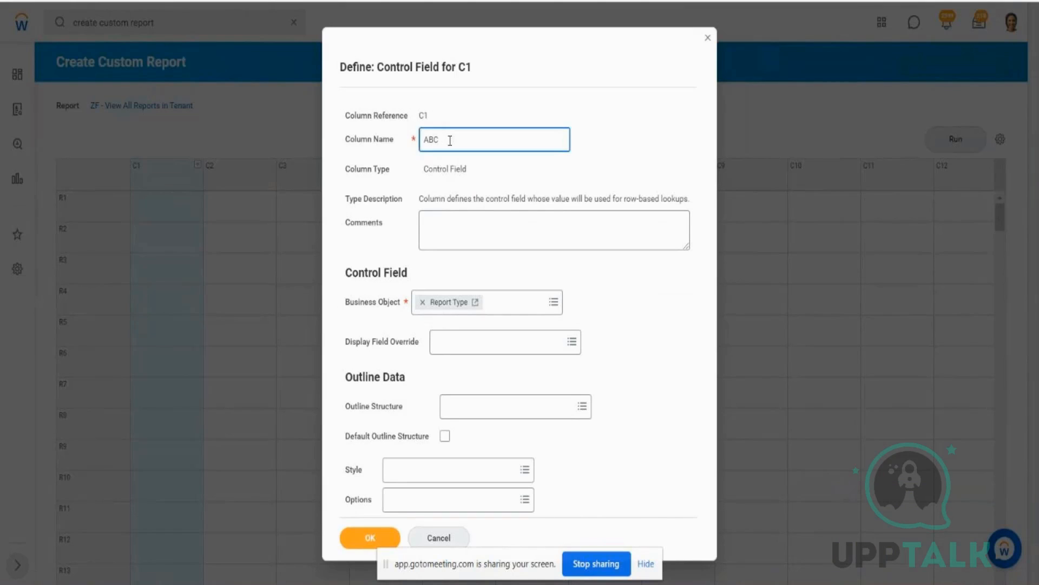
key("BackSpace")
key("BackSpace")
key("BackSpace")
type("Report Type")
left_click_drag(488, 148, 419, 143)
left_click(649, 325)
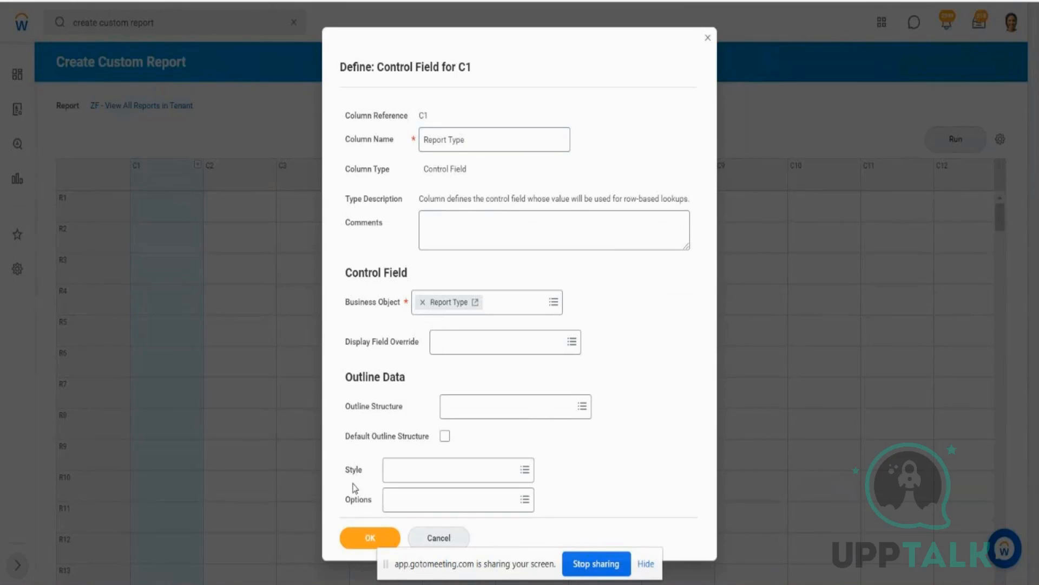
- Confirm the C1 control field definition and start a Data definition for column C2 named Standard Reports
left_click(360, 535)
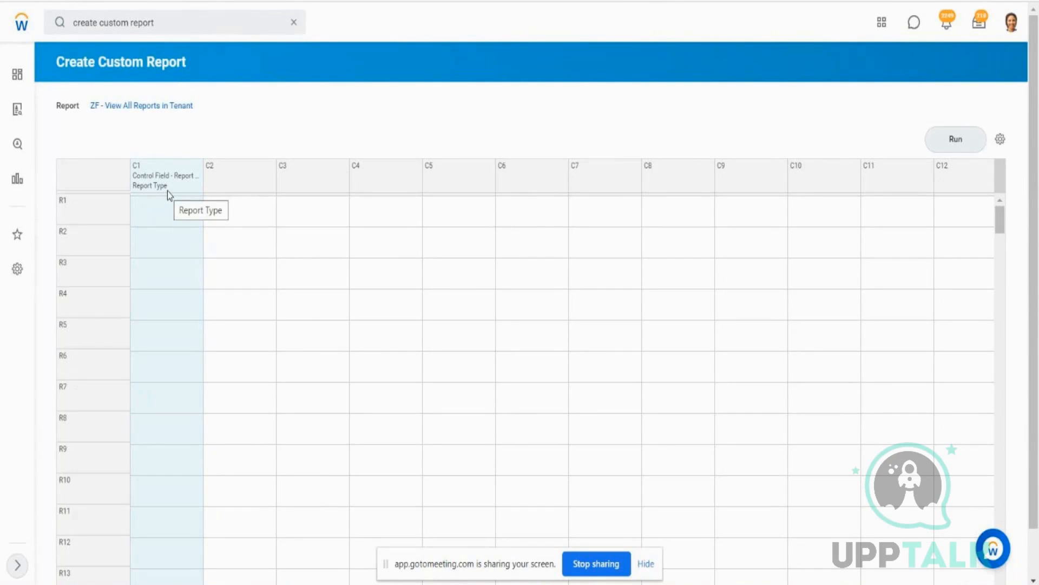
left_click(243, 179)
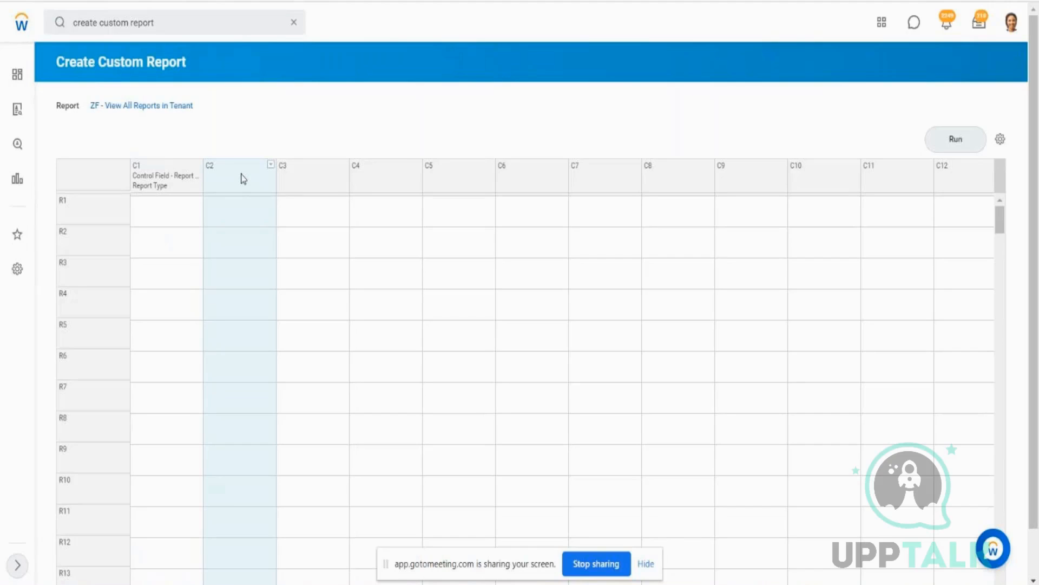
left_click(271, 166)
mouse_move(320, 201)
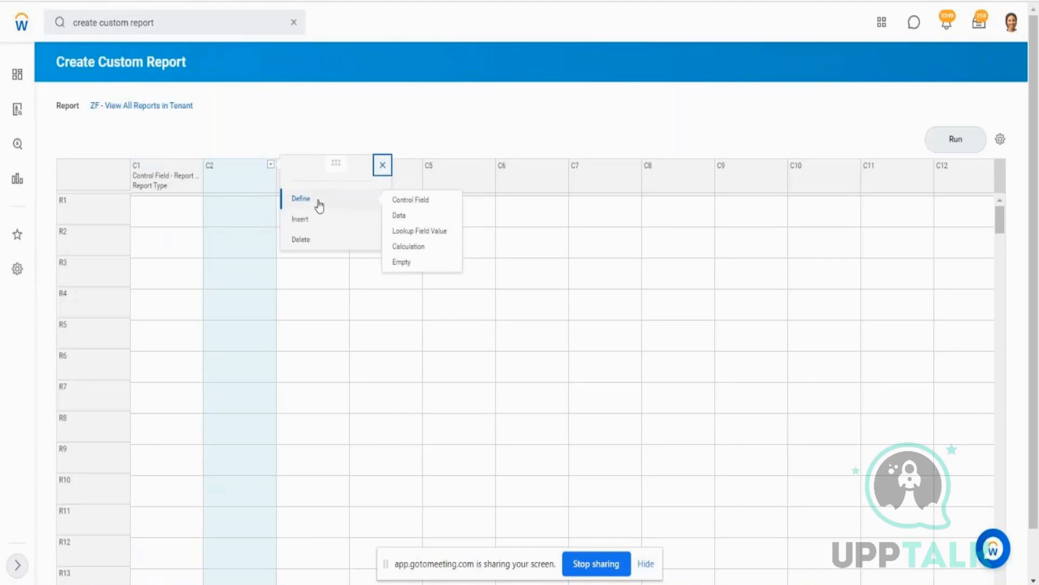
left_click(406, 221)
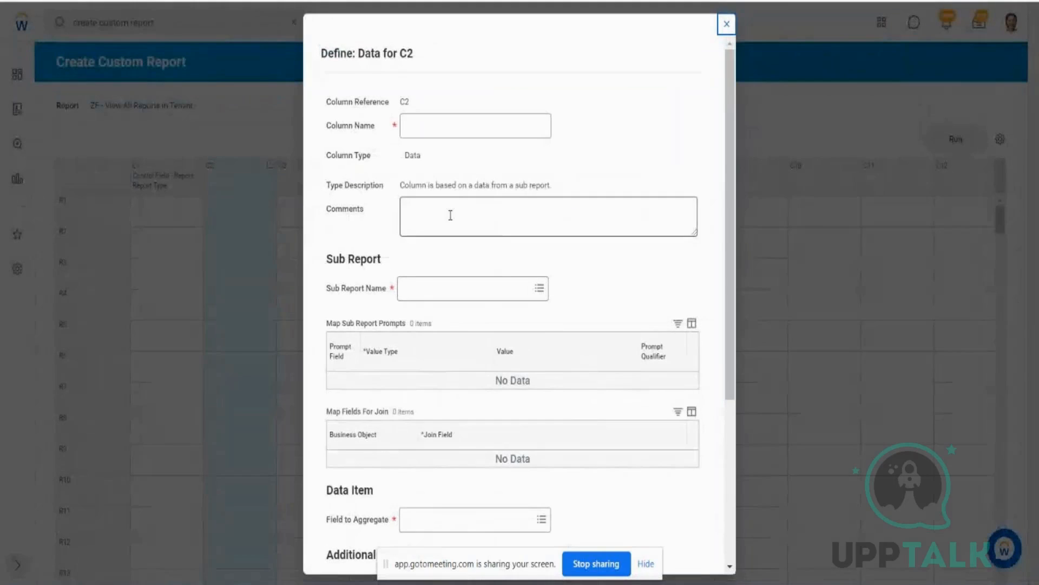
left_click(448, 130)
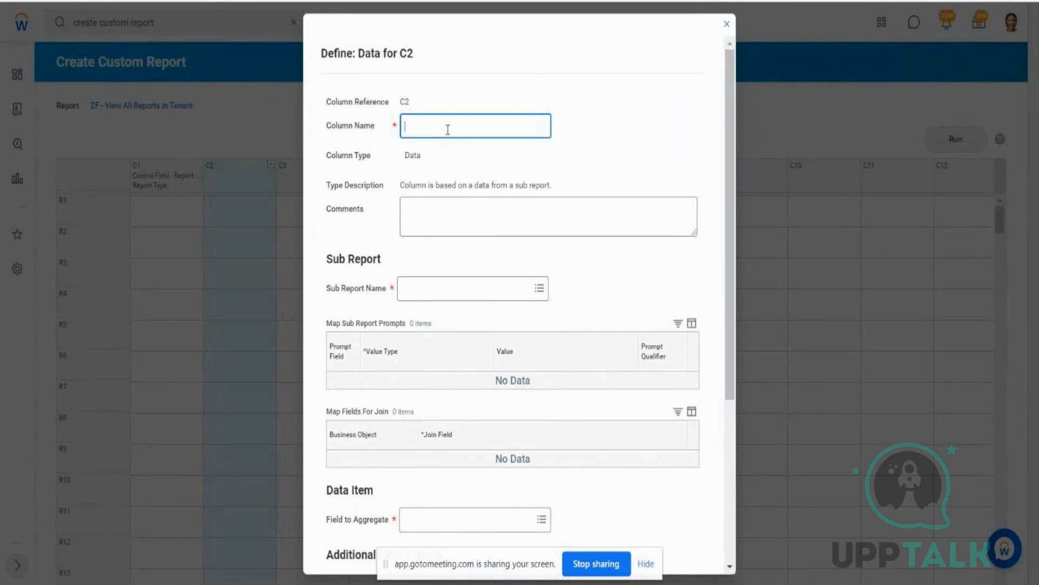
type("Standard Reports")
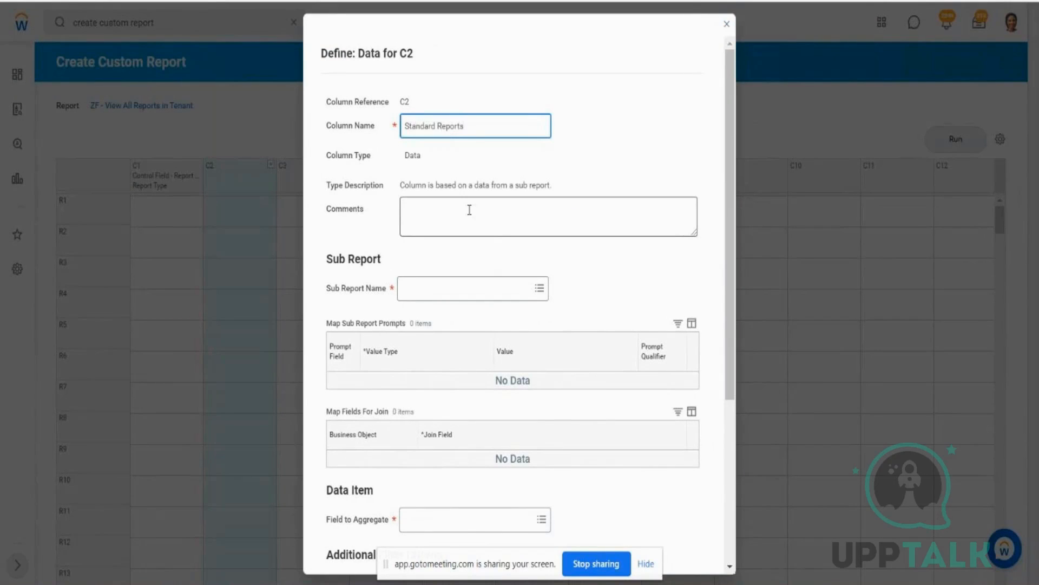
- Set the sub report of column C2 to ZF - SubRep1 - All Standard Reports
left_click_drag(330, 288, 381, 294)
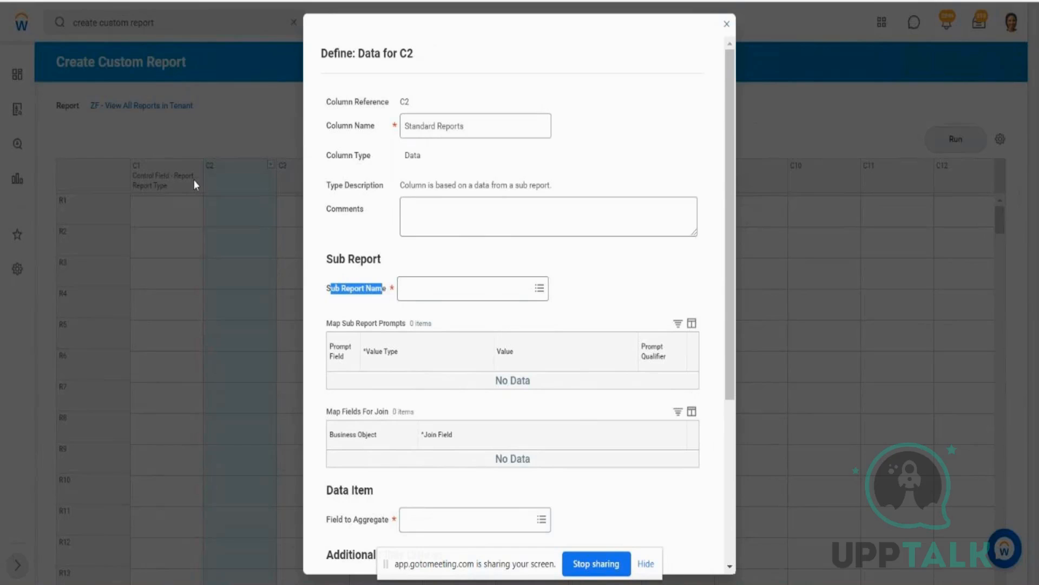
left_click(438, 289)
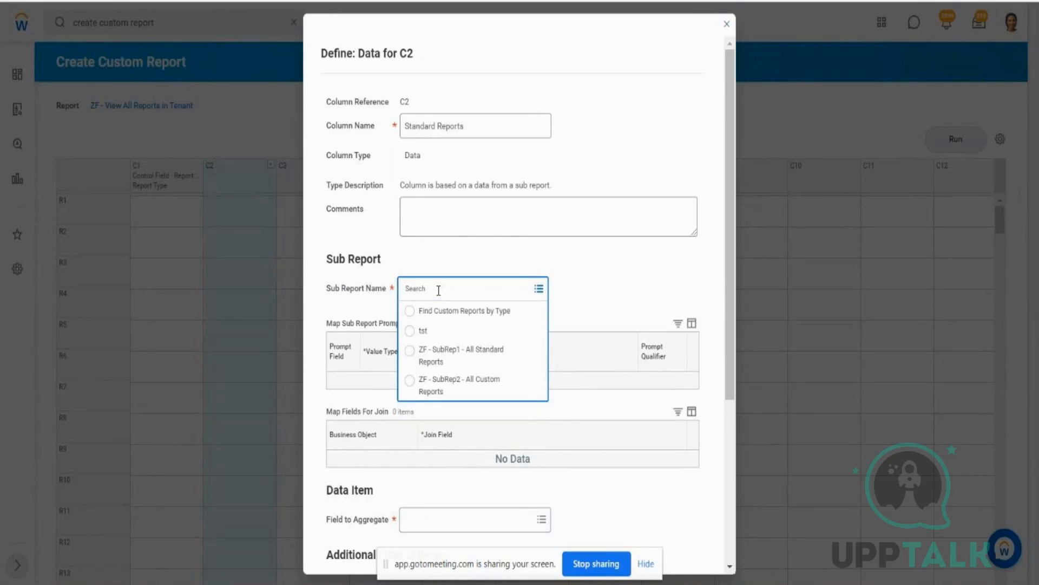
left_click(464, 358)
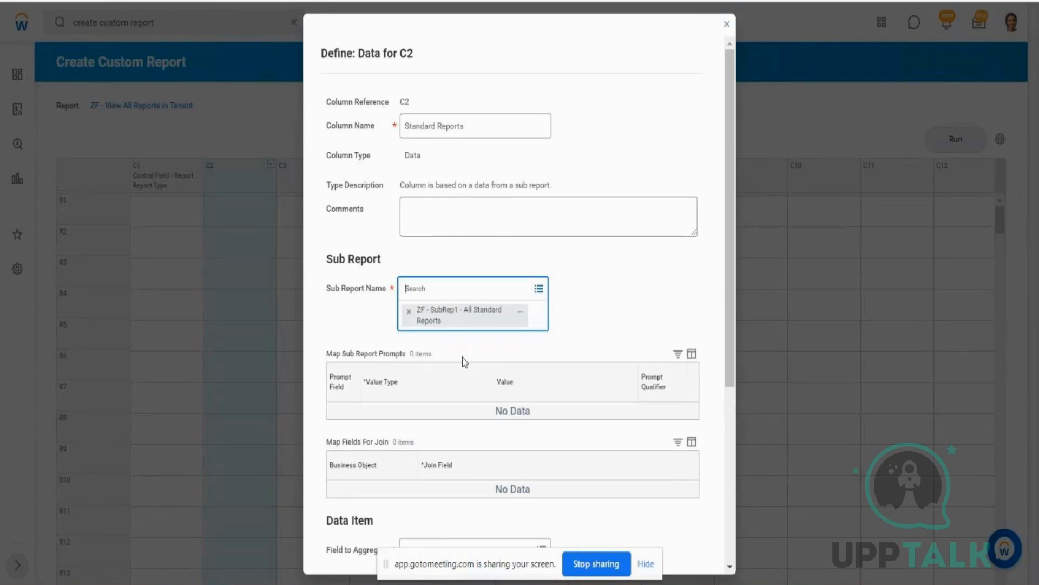
- Compare the C2 join field and field to aggregate with the row grouping and summarization type in the matrix sub-report definitions
left_click_drag(731, 289, 753, 440)
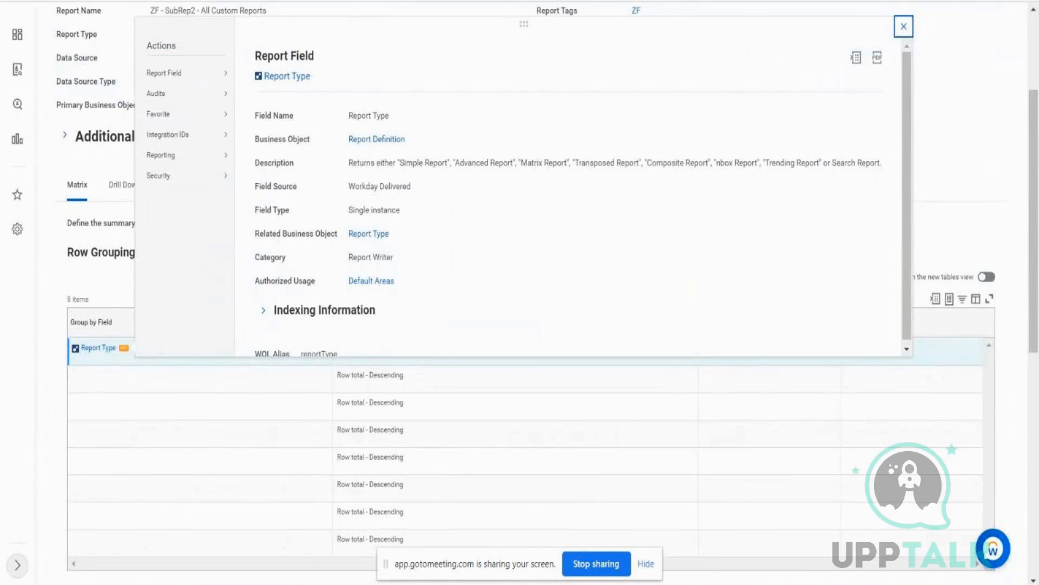
left_click(976, 113)
scroll(976, 112, "up", 1)
scroll(976, 113, "up", 1)
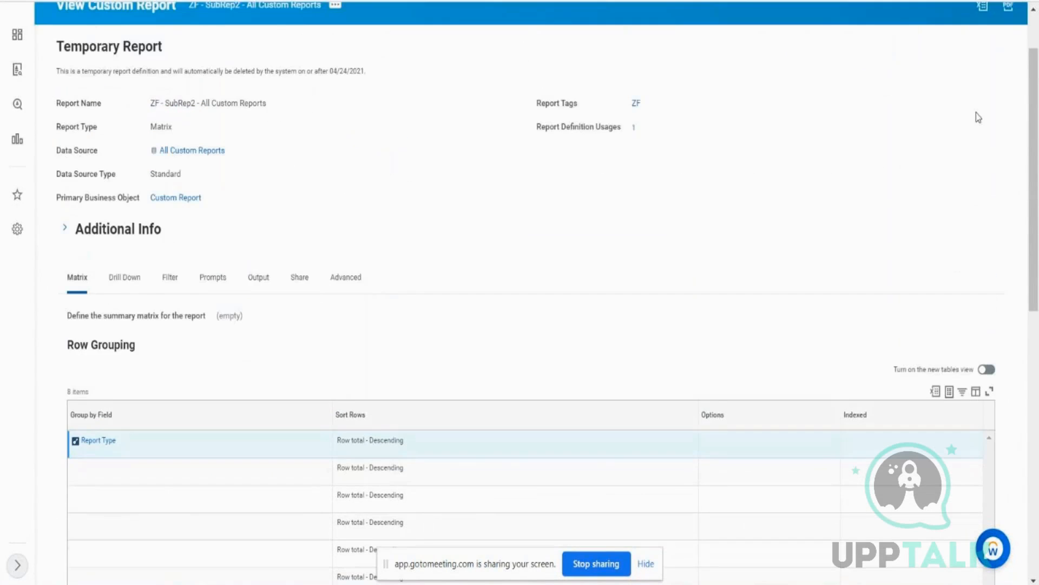
scroll(976, 113, "down", 1)
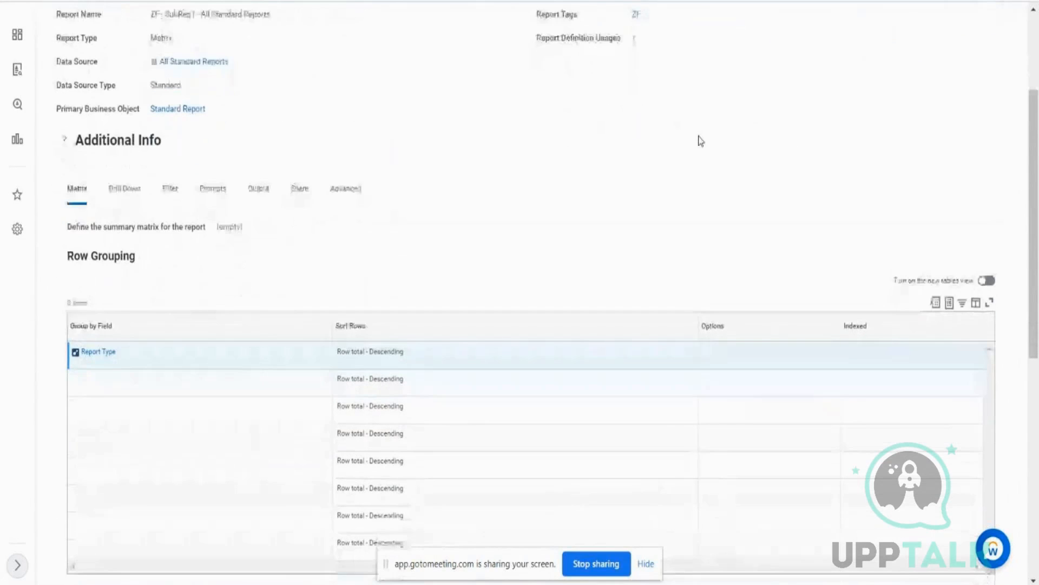
scroll(698, 139, "down", 9)
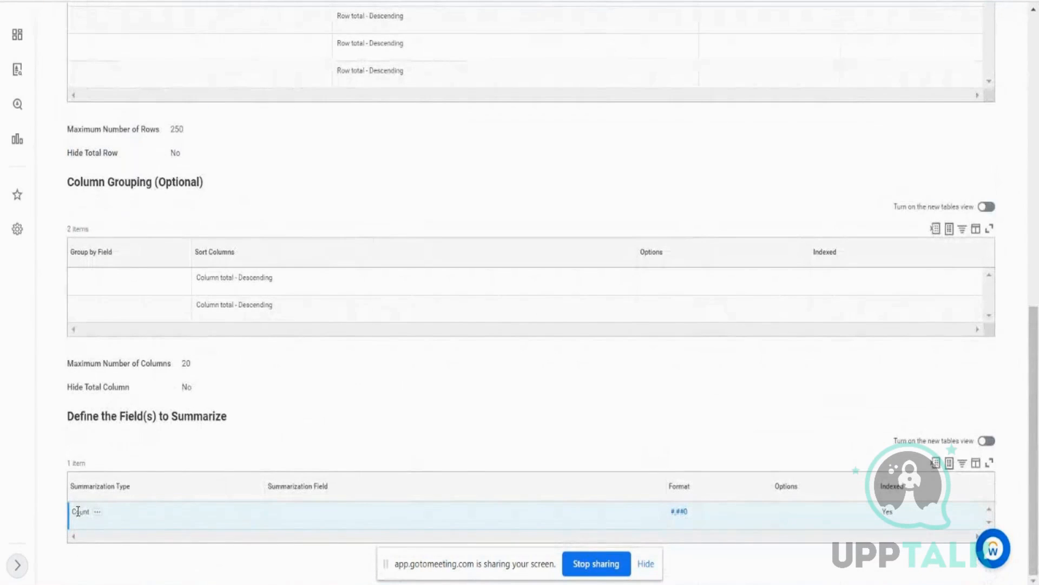
left_click_drag(77, 511, 84, 511)
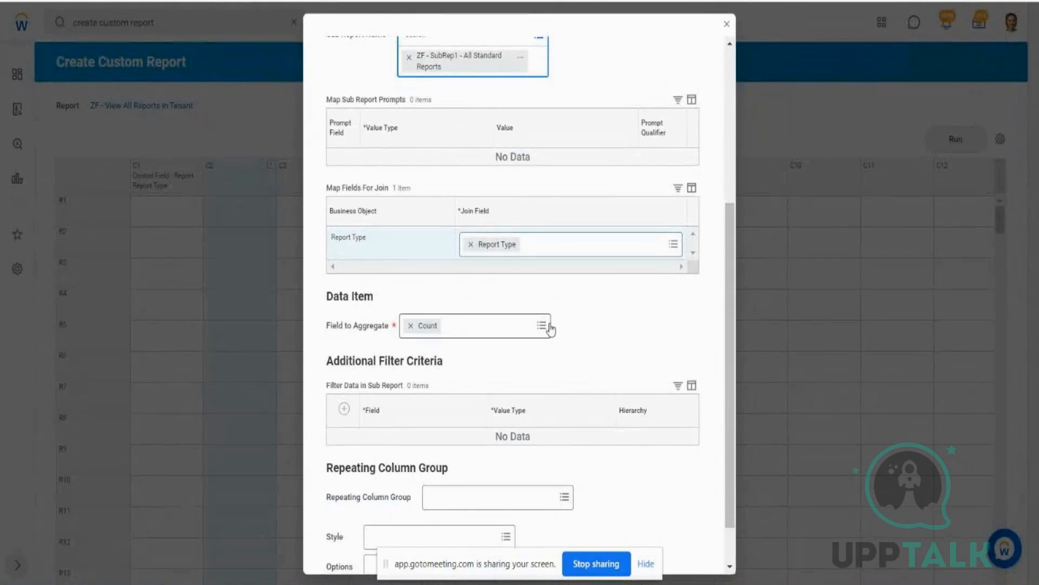
left_click_drag(730, 361, 731, 296)
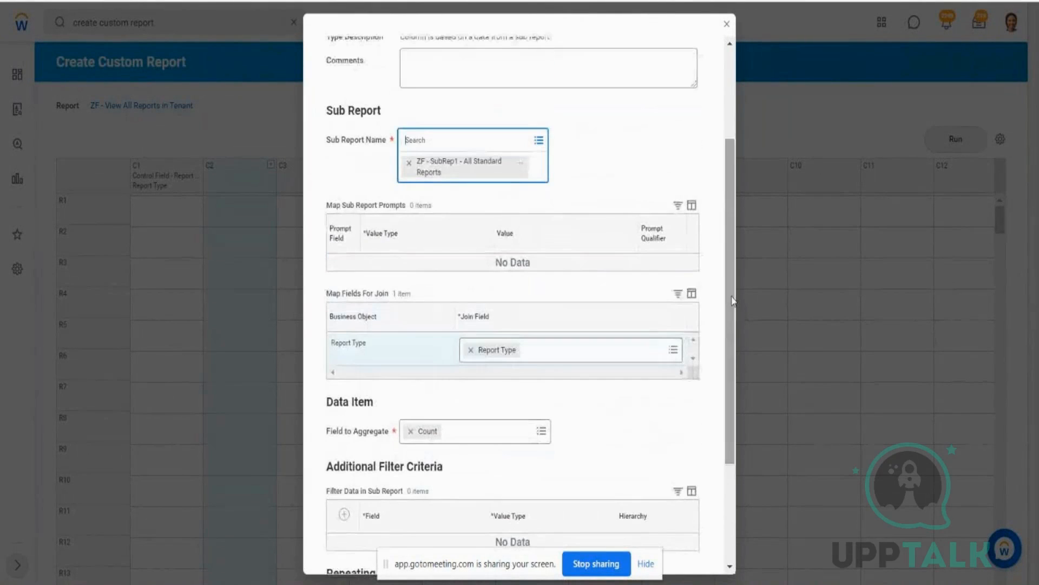
left_click_drag(345, 135, 463, 154)
left_click_drag(338, 408, 368, 410)
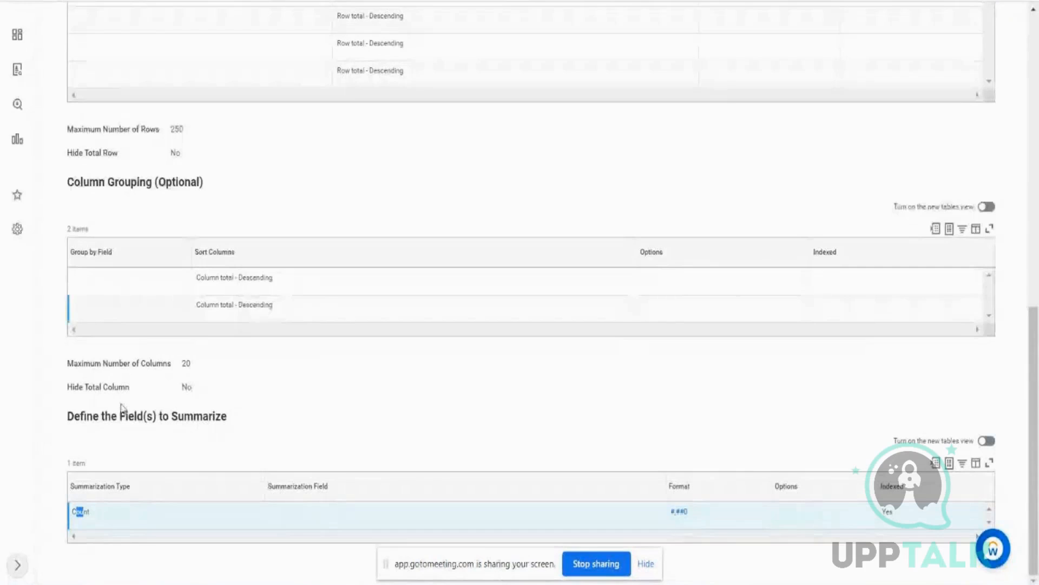
left_click(74, 513)
left_click_drag(74, 513, 88, 514)
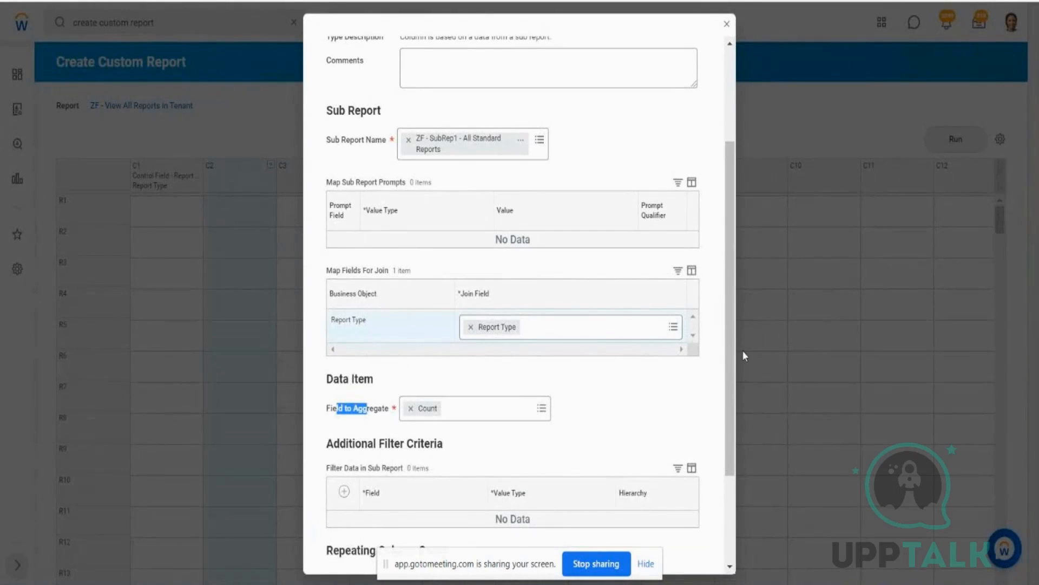
- Confirm the C2 data definition with Report Type as join field and Count as field to aggregate, and check its column header
scroll(742, 350, "down", 3)
left_click(350, 557)
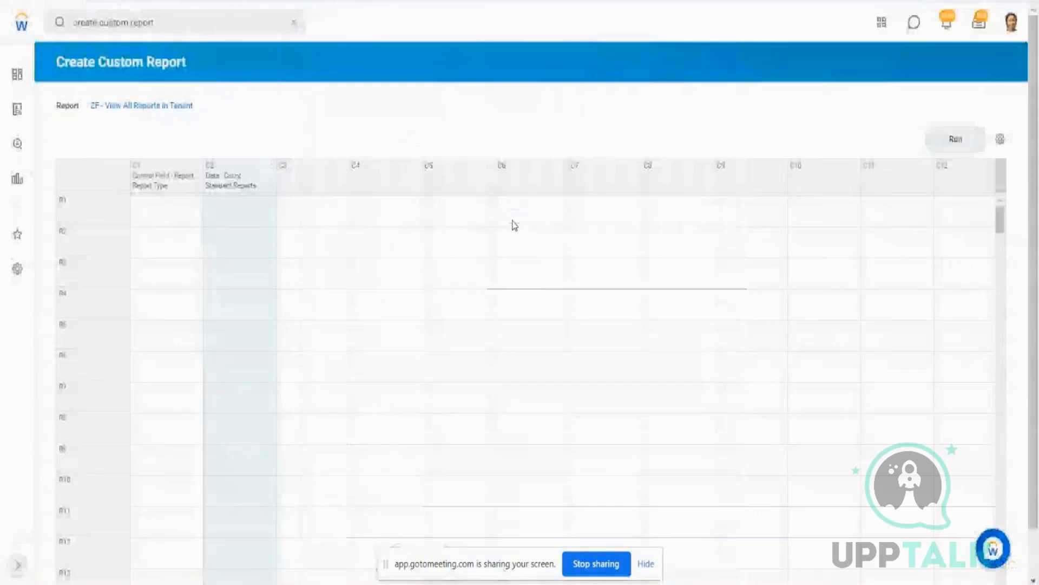
left_click(327, 175)
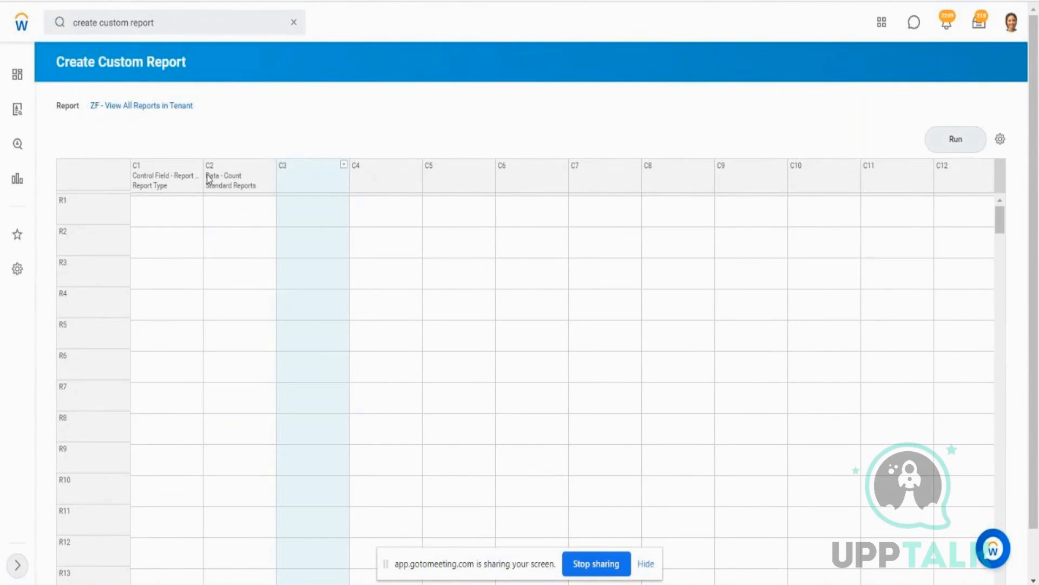
left_click(259, 186)
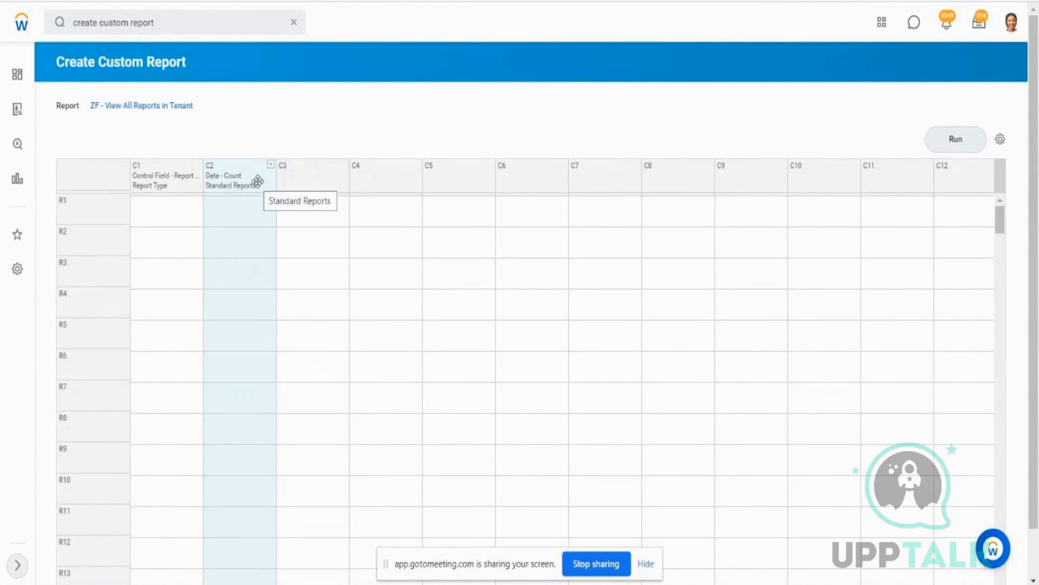
- Define column C3 as a Data column named Custom Reports Count, using the sub report ZF - SubRep2 - All Custom Reports
left_click(339, 178)
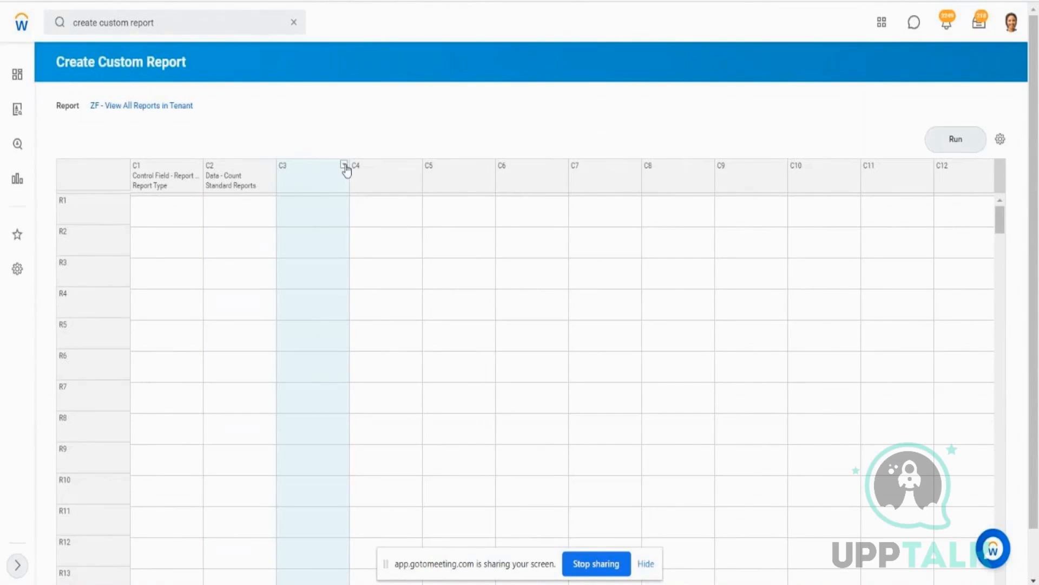
mouse_move(388, 204)
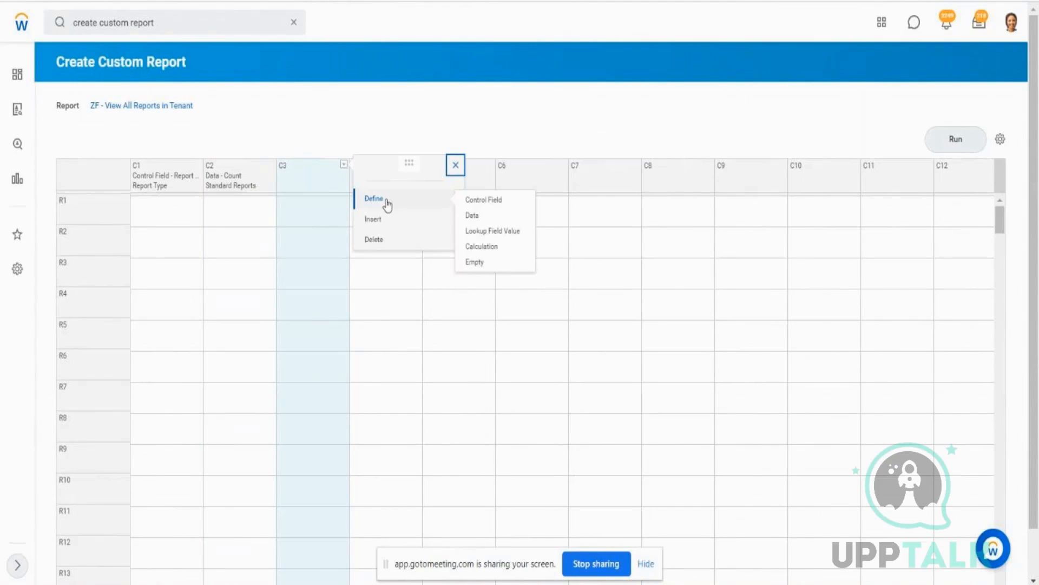
left_click(473, 216)
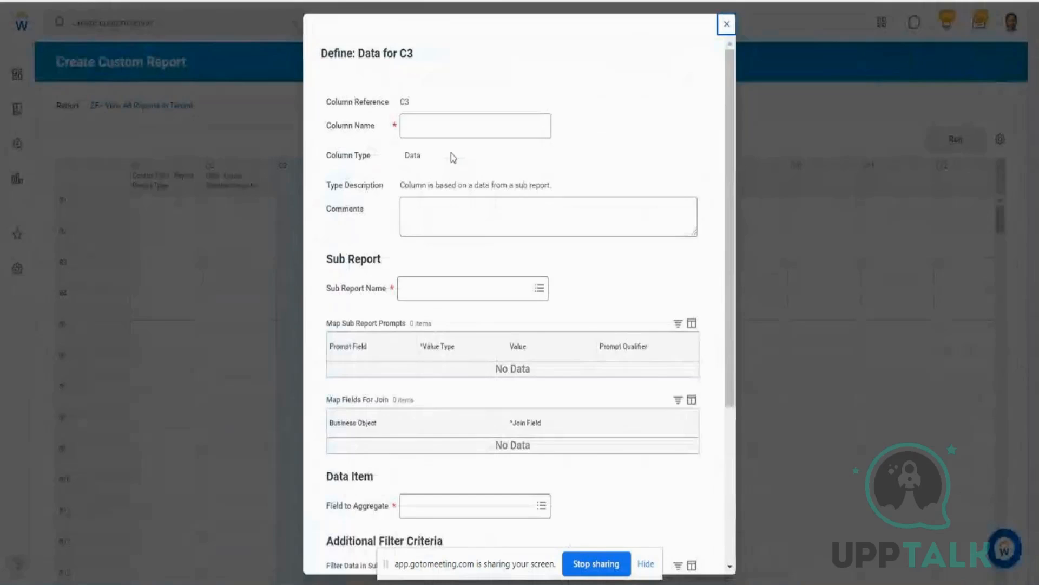
left_click(457, 133)
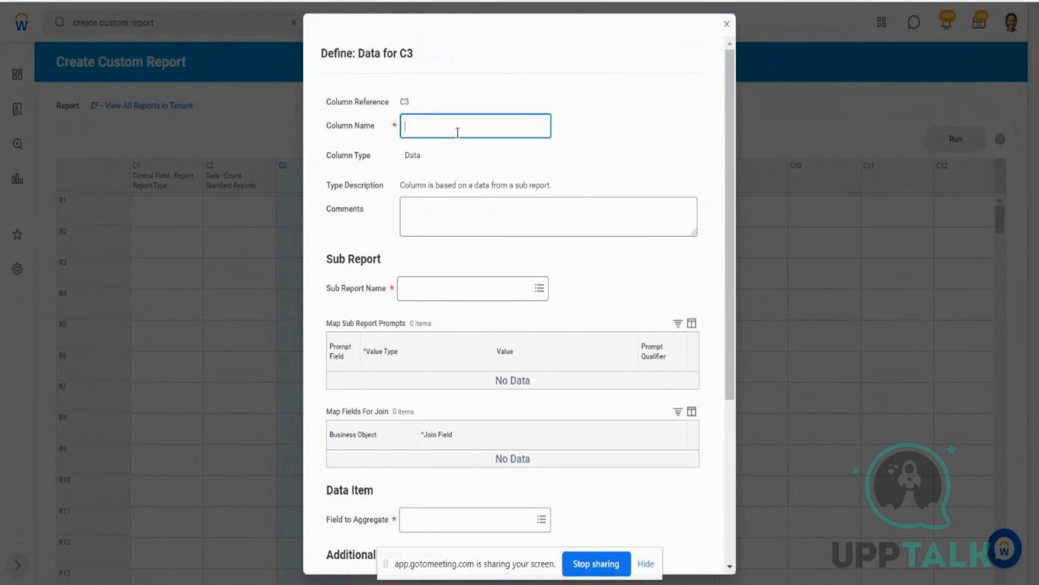
type("Custom Reports Count")
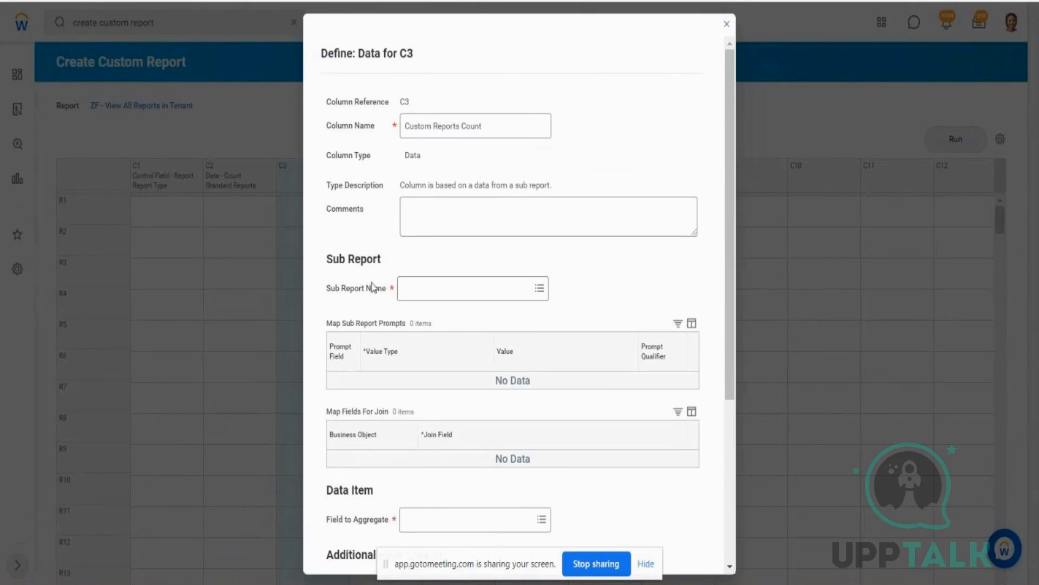
left_click(422, 288)
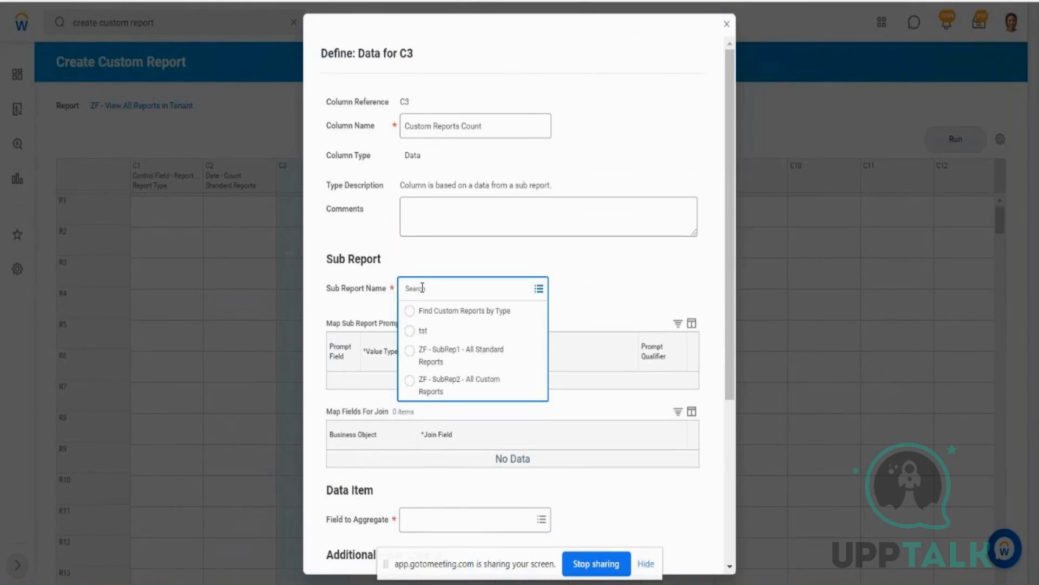
left_click(484, 395)
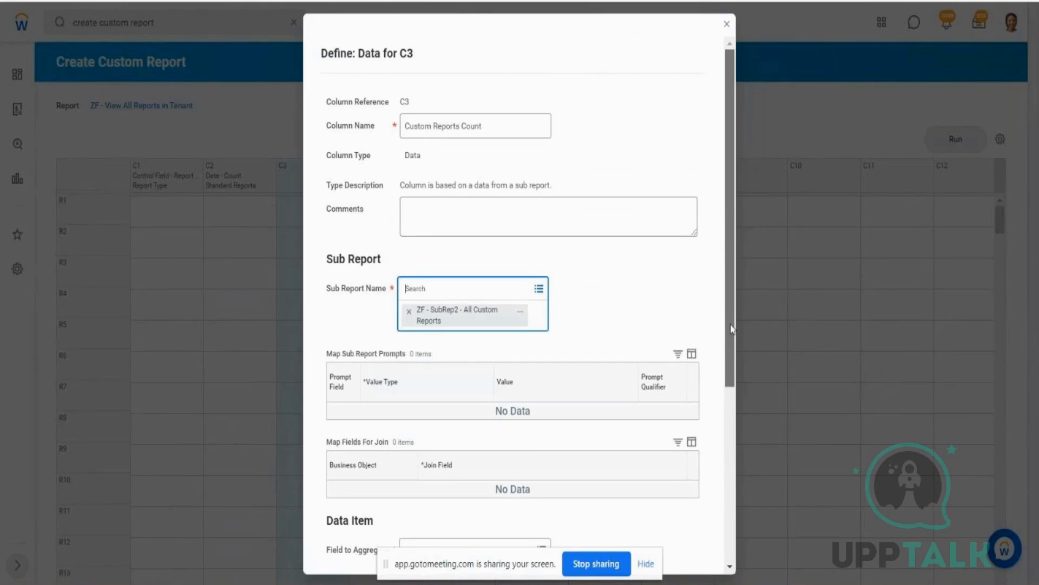
- Check the C3 join field and the field to aggregate options against the summarization fields defined in ZF - SubRep2 - All Custom Reports
scroll(760, 434, "down", 4)
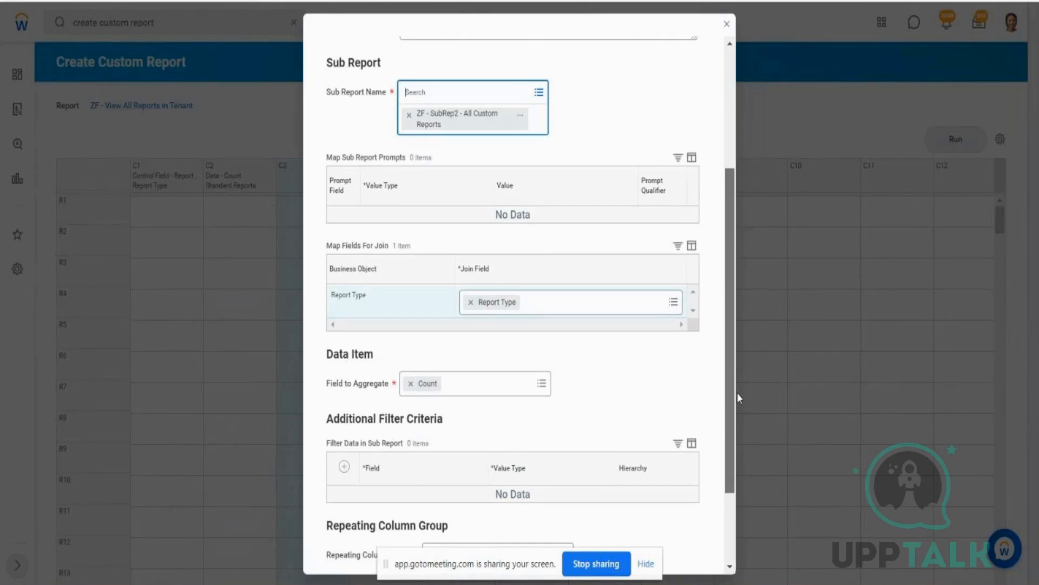
scroll(355, 359, "down", 1)
left_click_drag(356, 366, 381, 334)
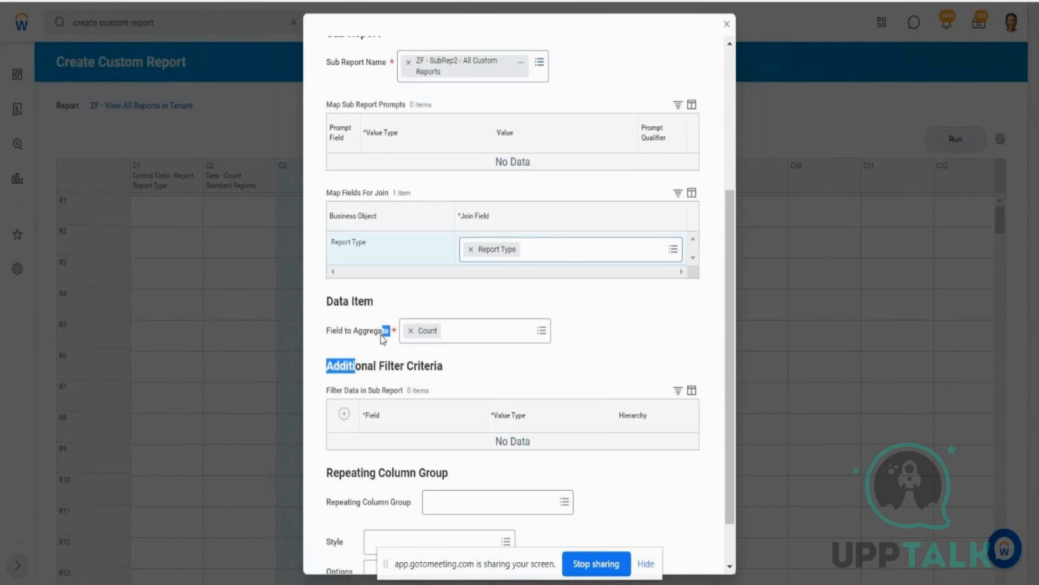
left_click(541, 330)
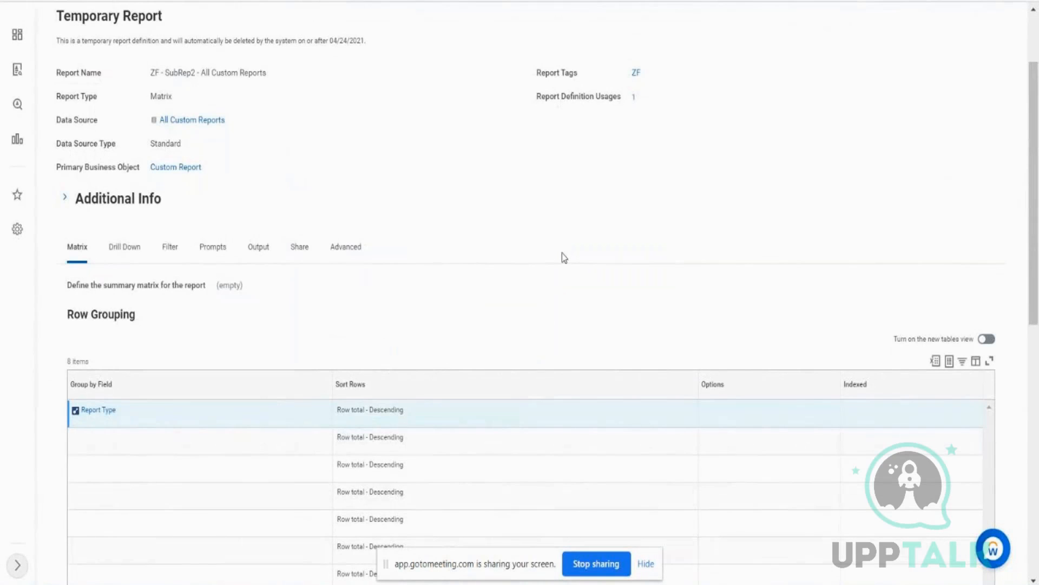
scroll(562, 252, "down", 10)
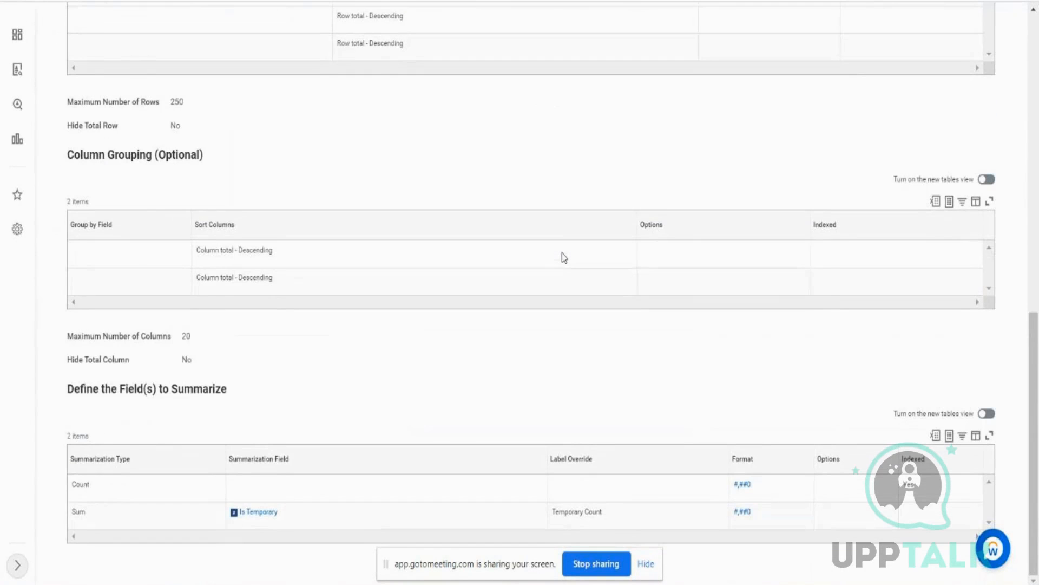
left_click_drag(76, 484, 98, 486)
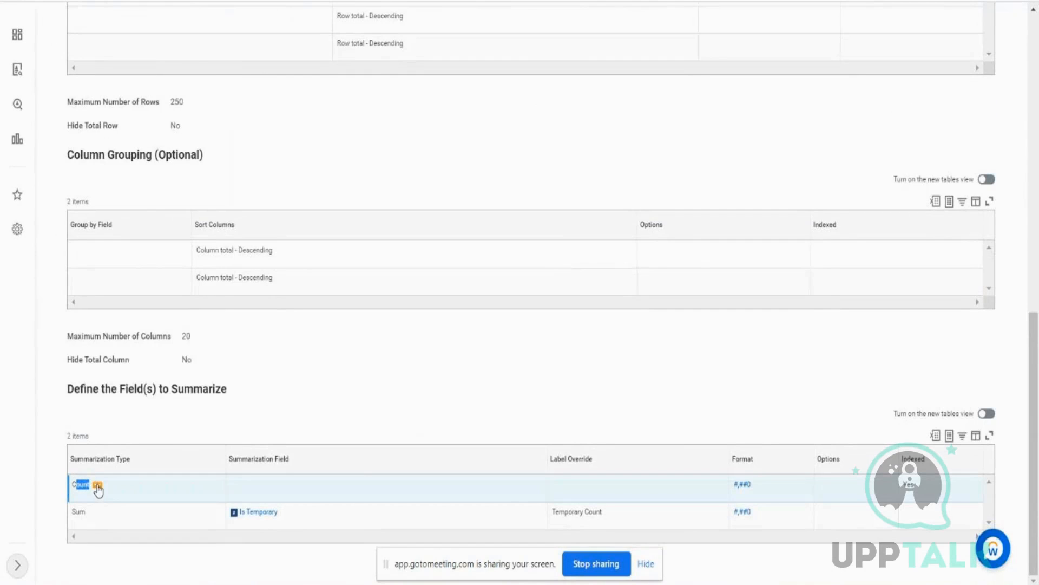
left_click_drag(555, 511, 597, 518)
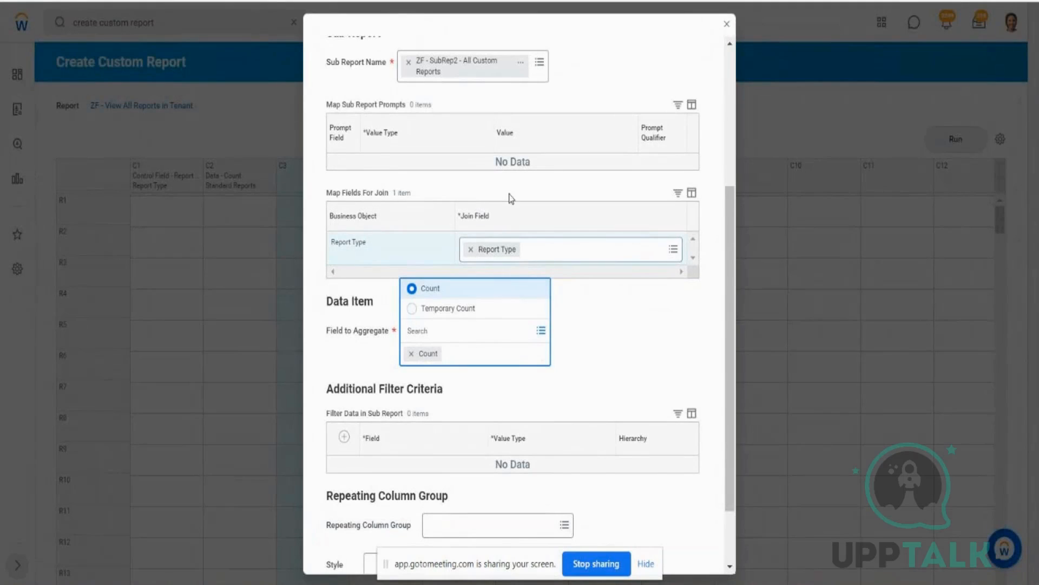
left_click(600, 300)
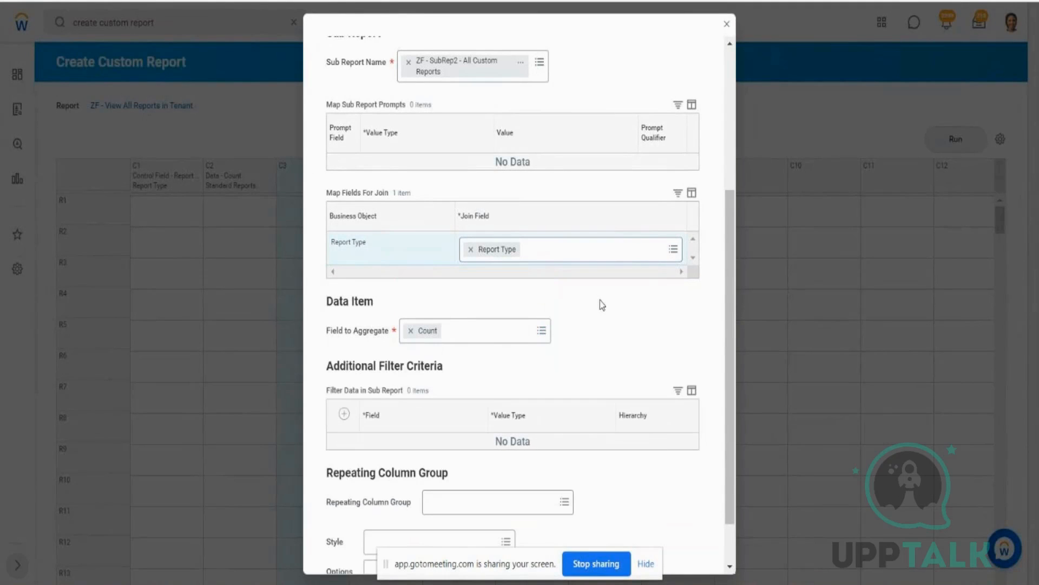
scroll(738, 375, "down", 1)
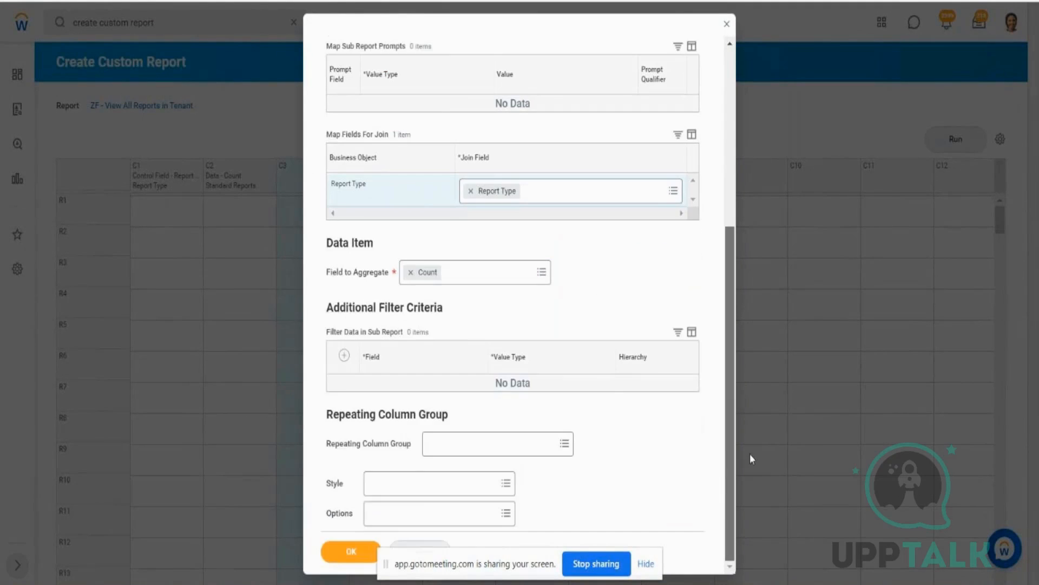
- Confirm the C3 definition with Report Type as join field and Count to aggregate, and rename column C2 as Standard Reports Count
left_click(361, 552)
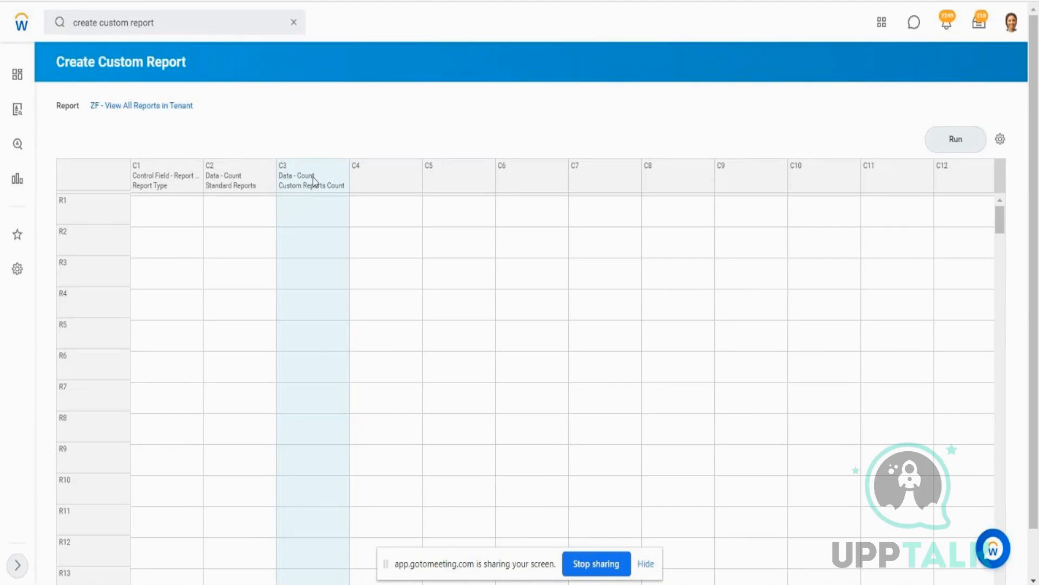
left_click(255, 179)
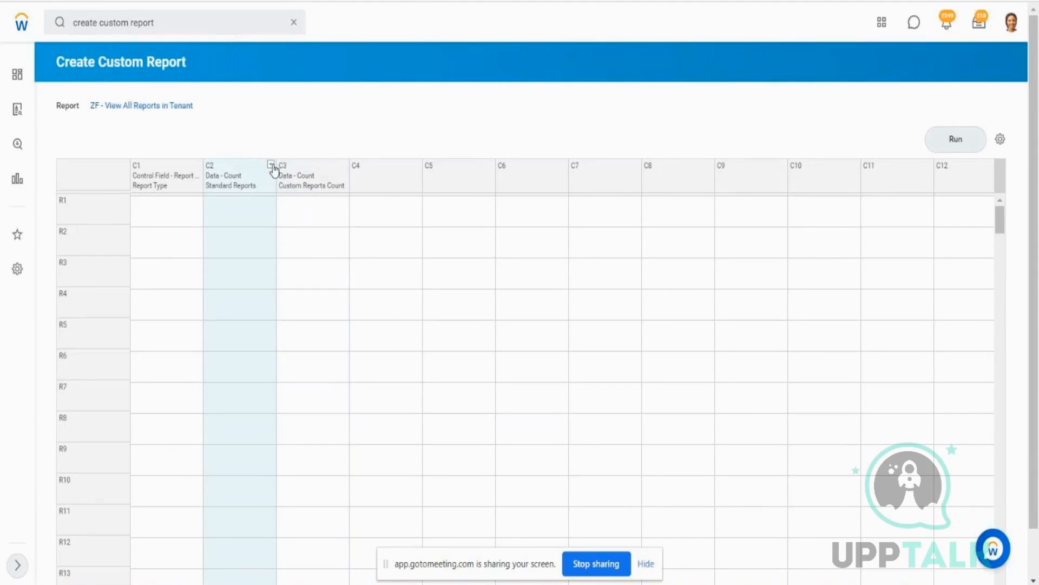
left_click(271, 165)
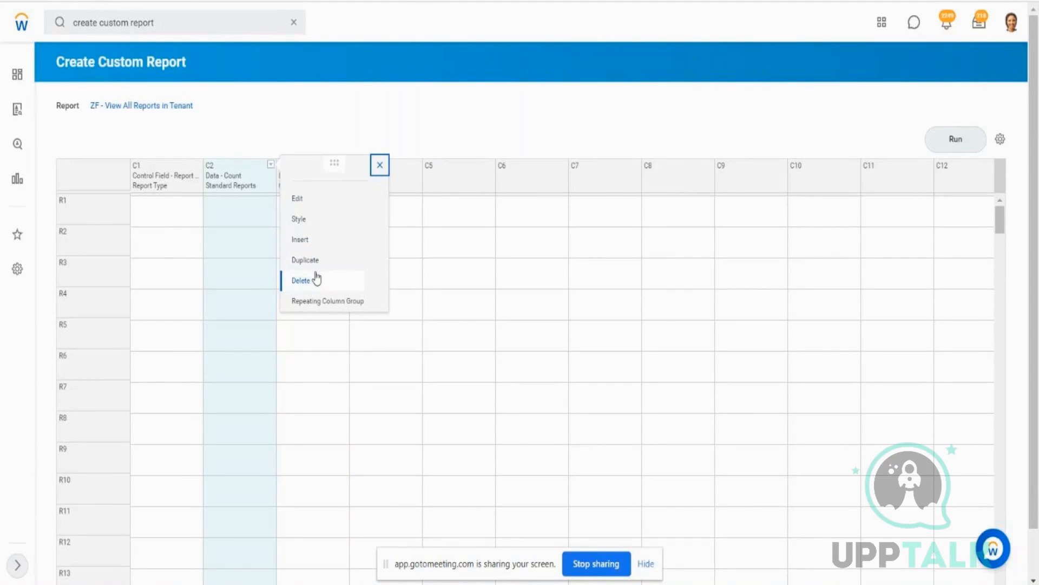
left_click(308, 202)
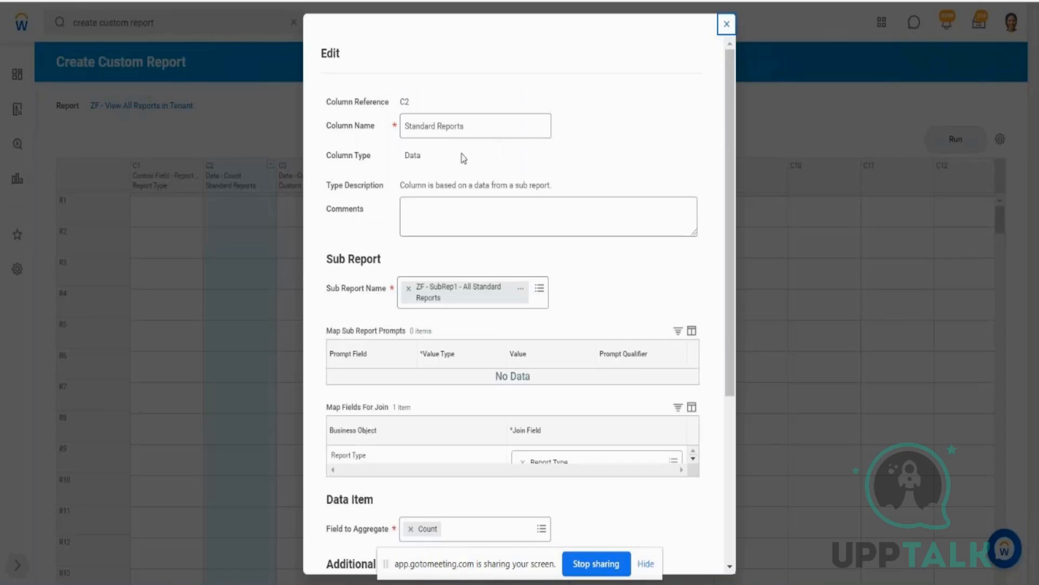
left_click(477, 124)
type("Count")
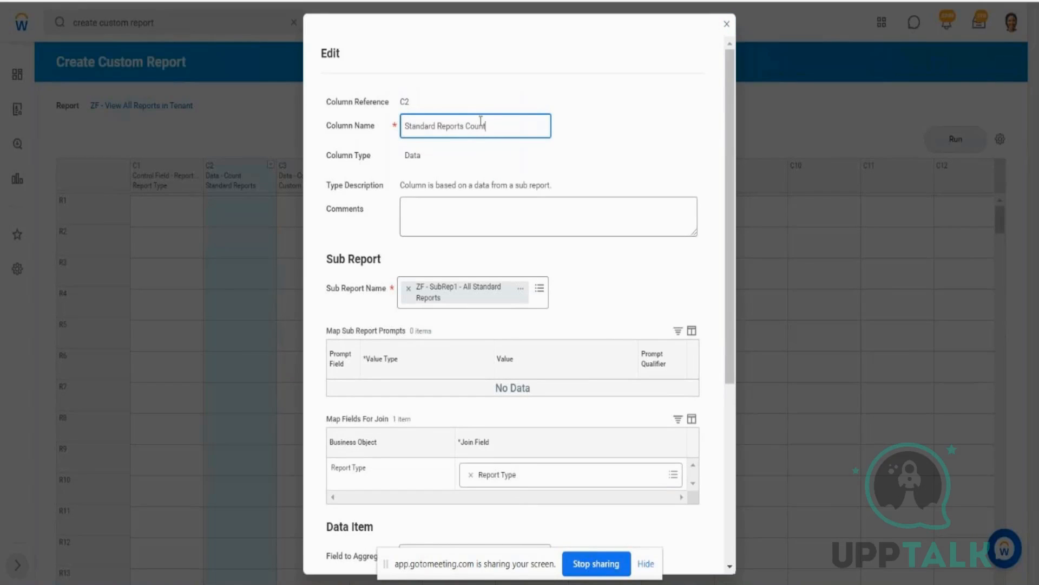
left_click_drag(490, 126, 407, 126)
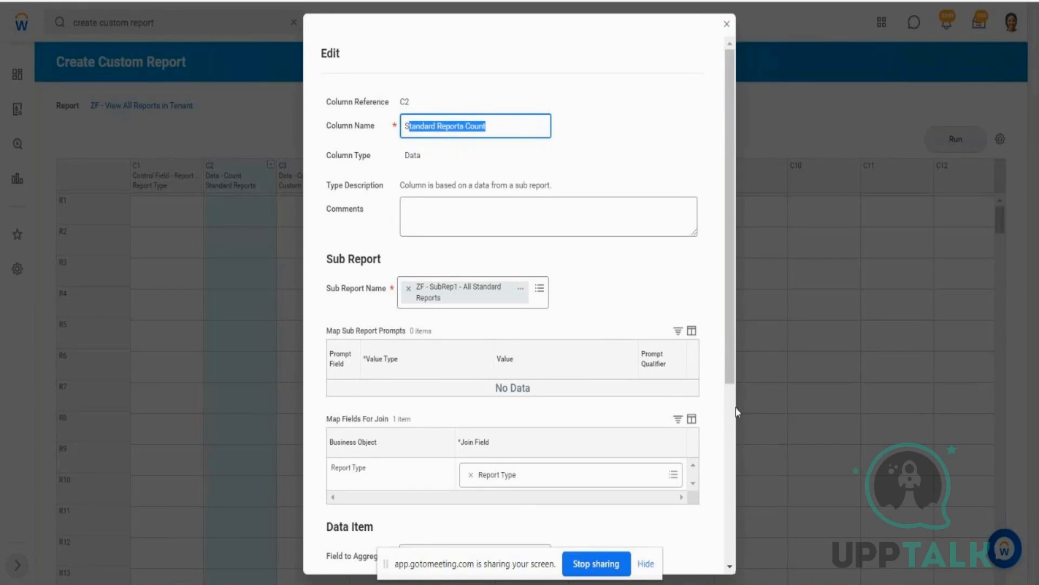
left_click_drag(729, 374, 731, 553)
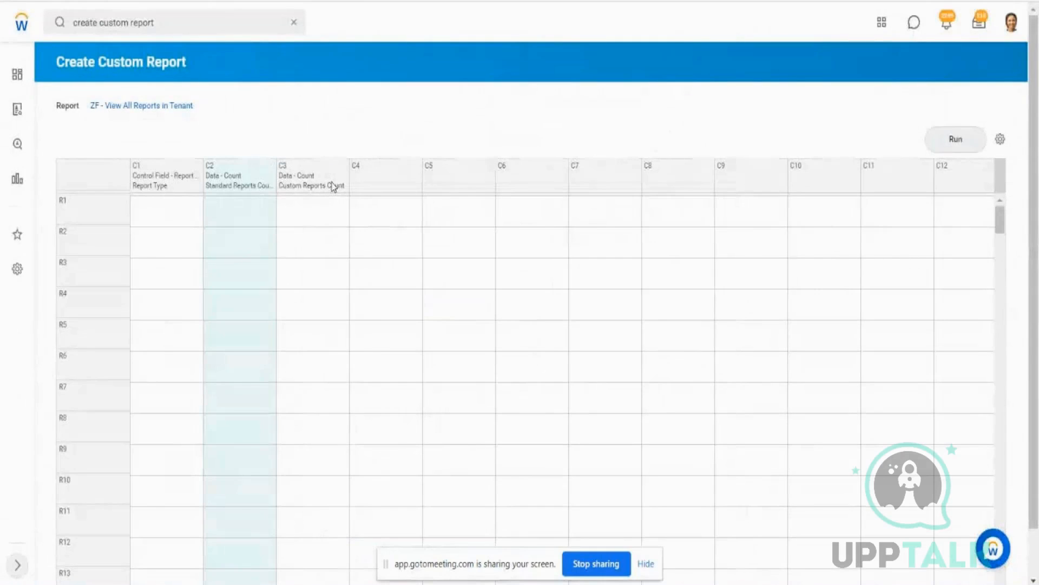
- Run the composite report ZF - View All Reports in Tenant
left_click(343, 165)
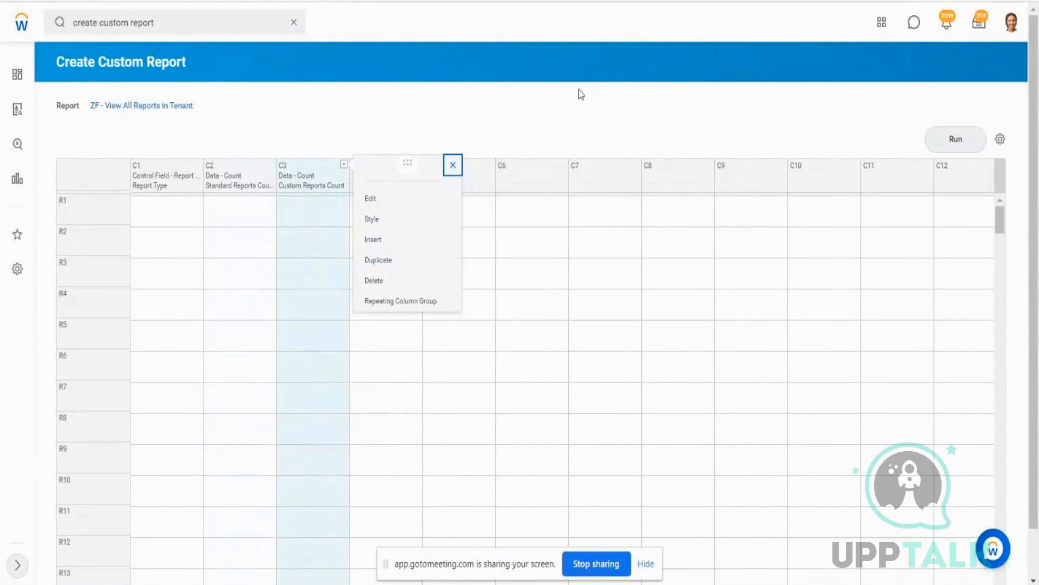
left_click(592, 80)
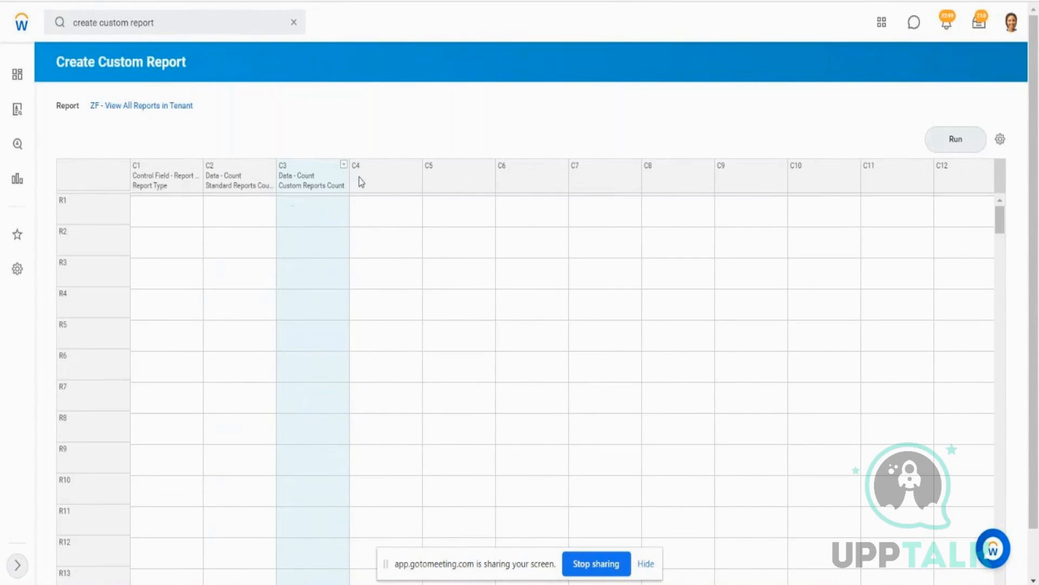
left_click(957, 139)
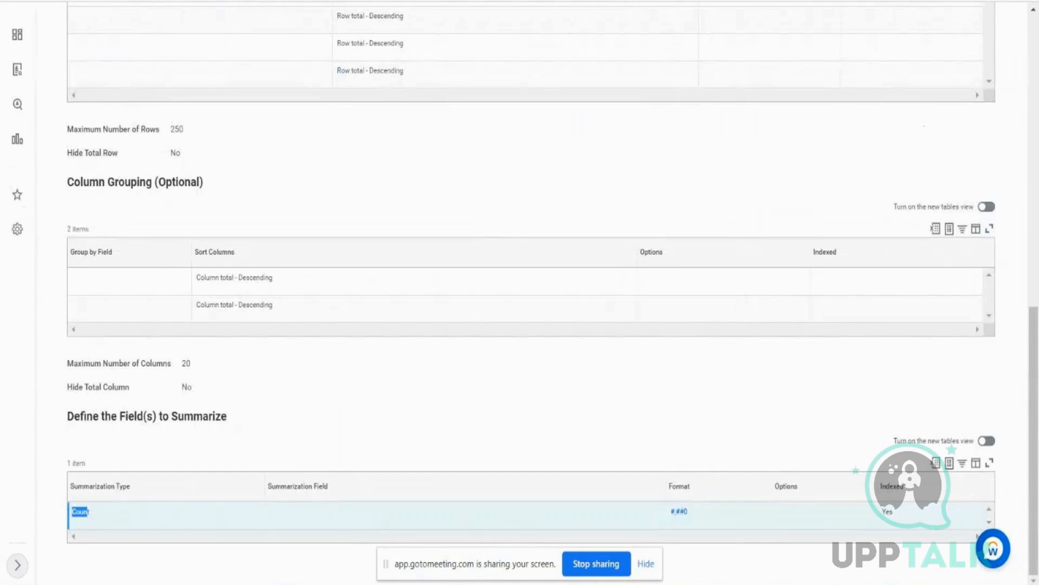
- Run the sub report ZF - SubRep1 - All Standard Reports from its report definition
scroll(697, 65, "up", 15)
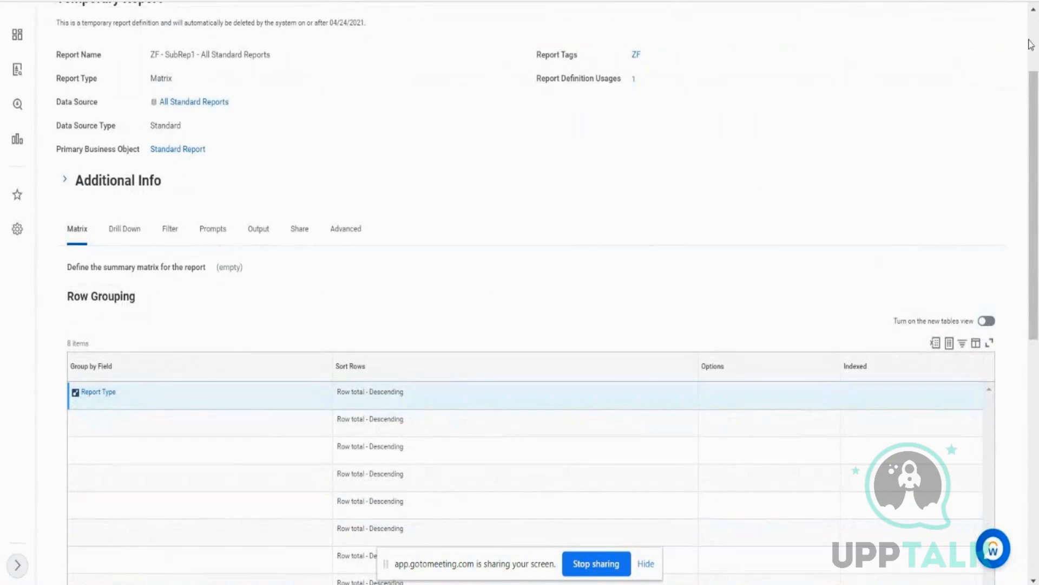
scroll(692, 64, "up", 3)
left_click(340, 79)
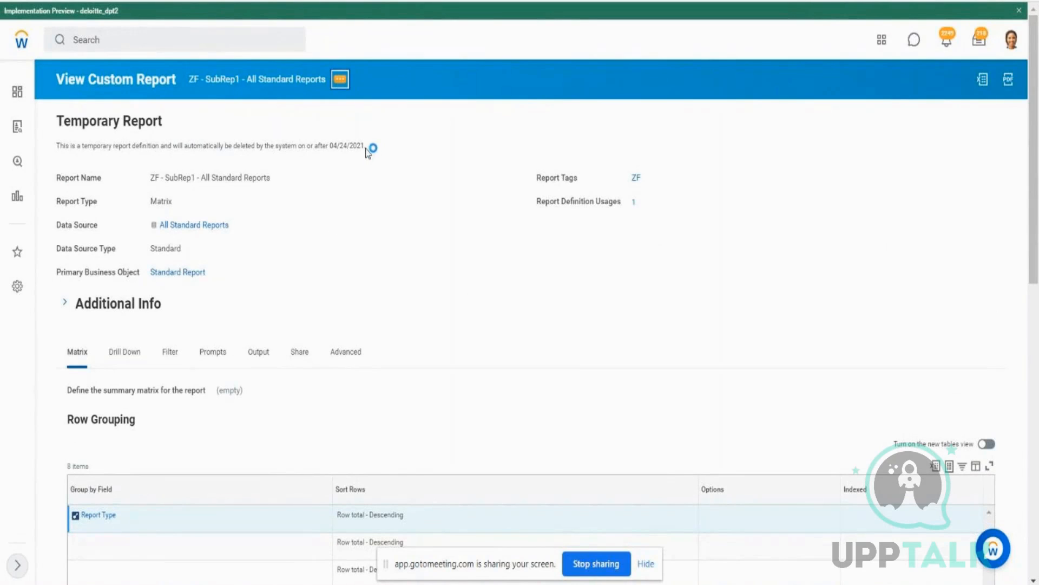
mouse_move(386, 173)
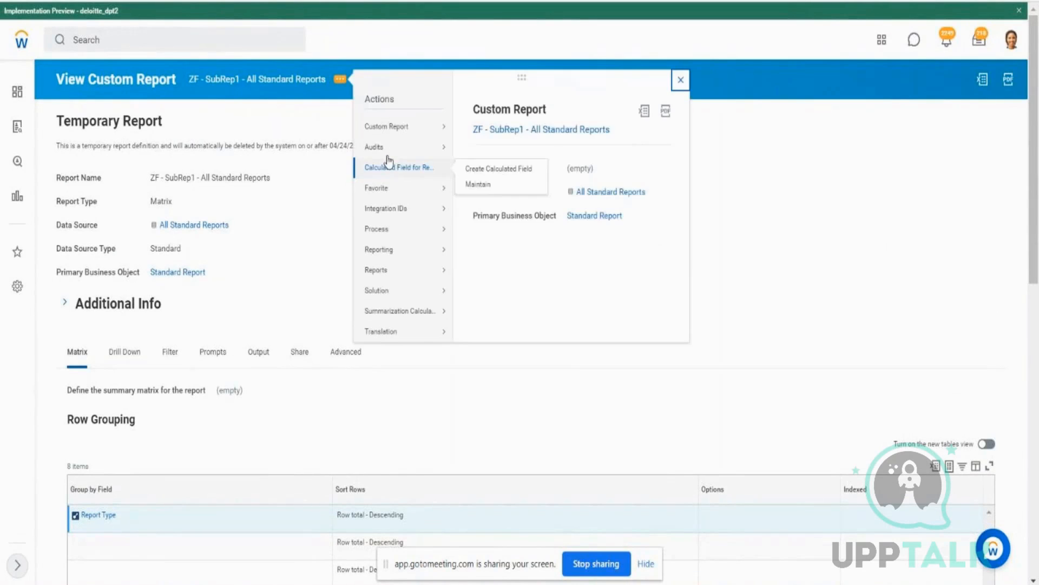
mouse_move(396, 131)
left_click(478, 179)
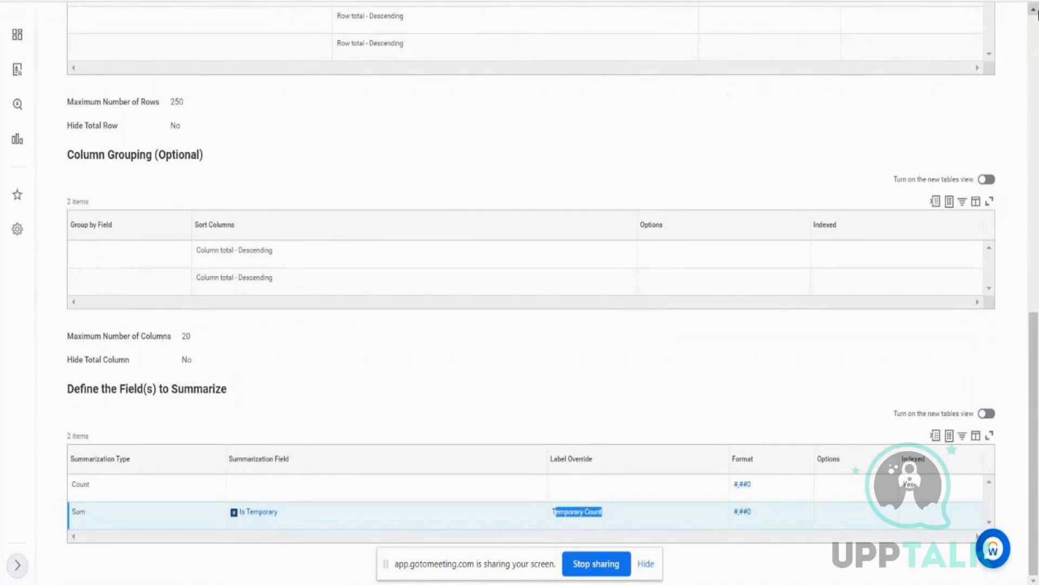
- Run the sub report ZF - SubRep2 - All Custom Reports from its report definition
left_click(1034, 34)
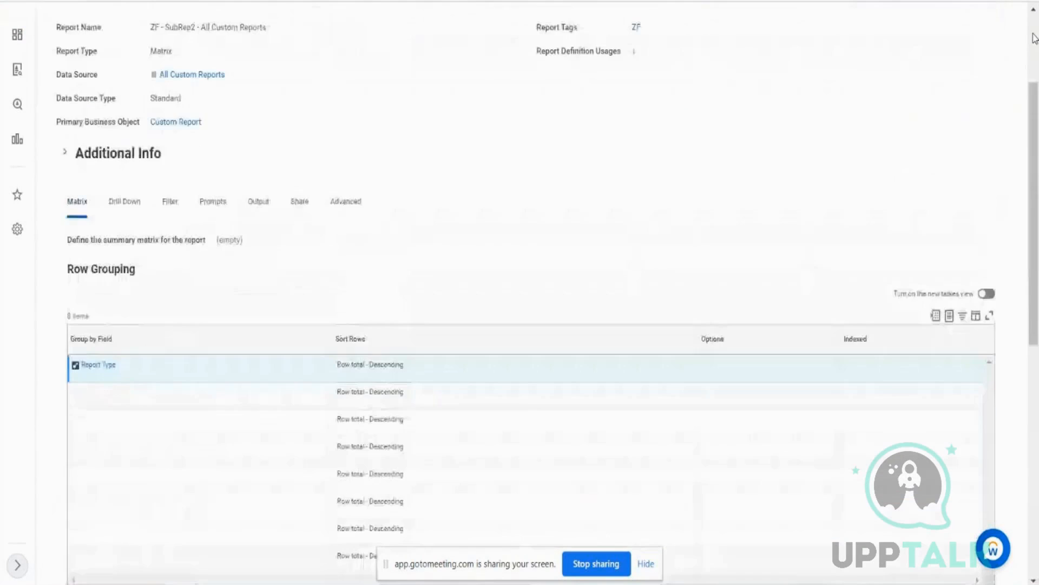
left_click(1033, 34)
left_click(335, 81)
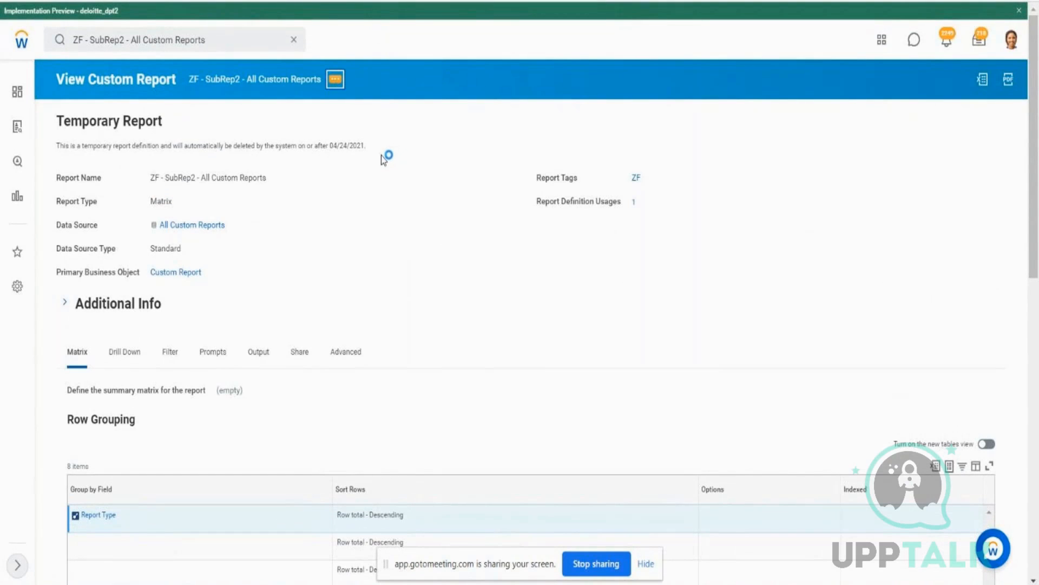
mouse_move(438, 144)
left_click(467, 174)
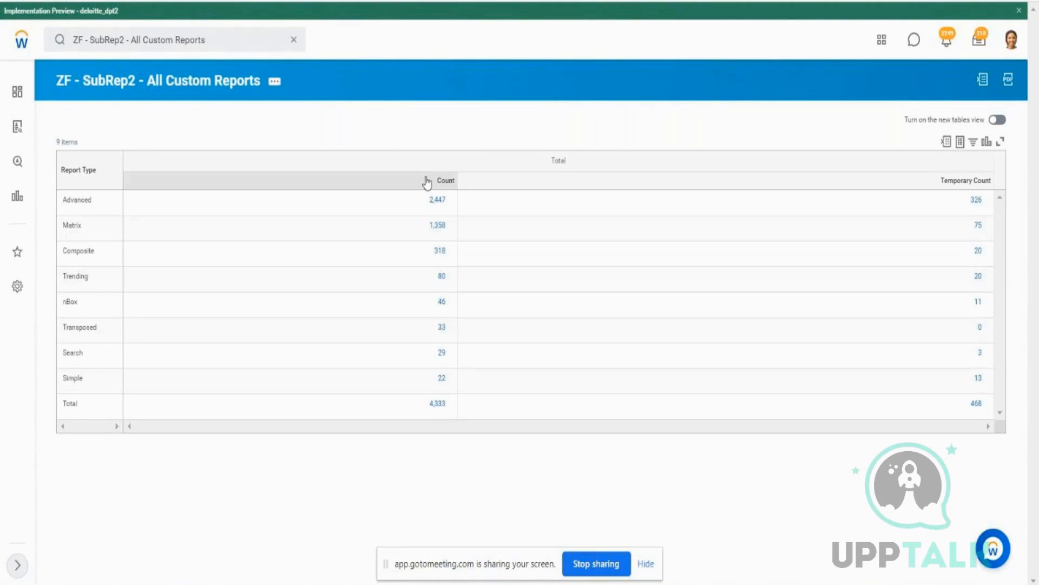
- Compare the standard and custom counts for the Advanced report type in the composite output with both sub report outputs
left_click_drag(427, 183, 446, 252)
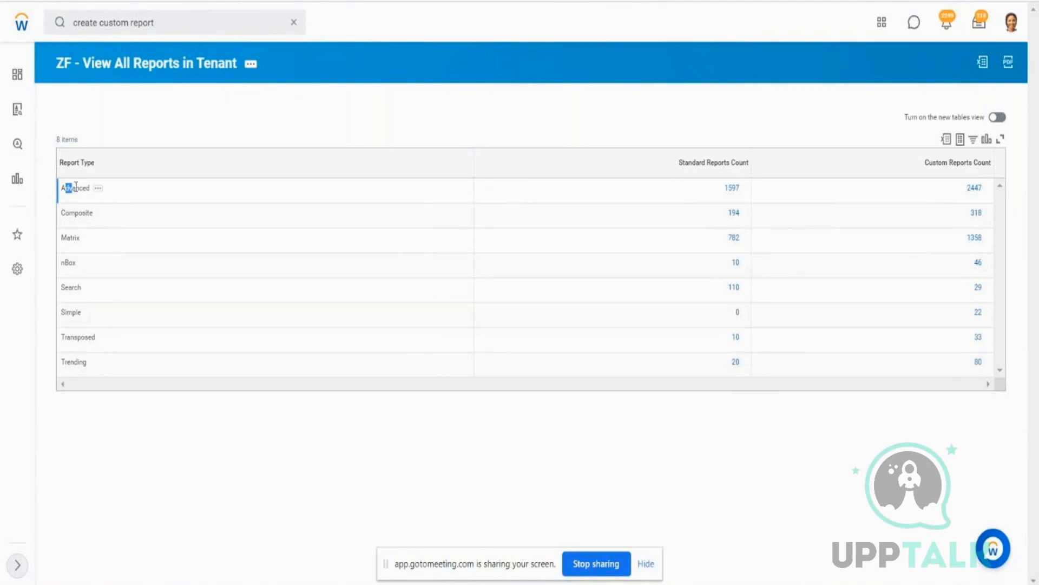
left_click_drag(65, 187, 87, 188)
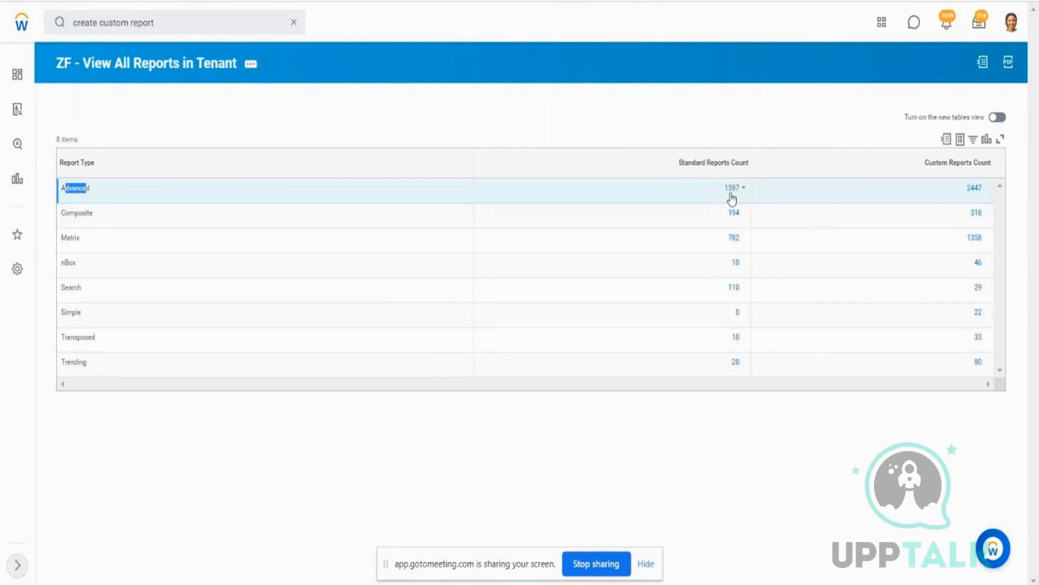
left_click(702, 173)
double_click(735, 165)
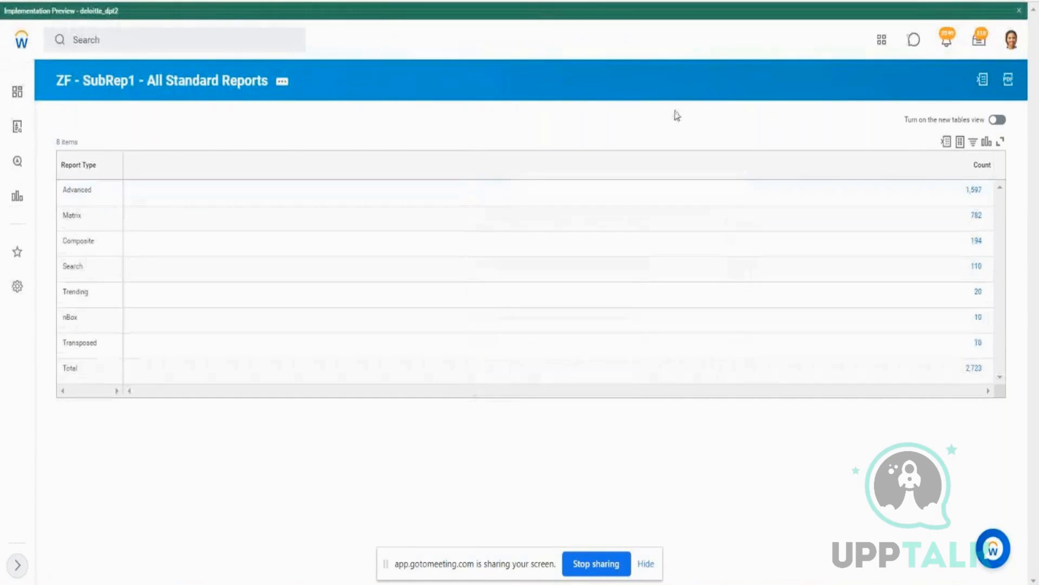
left_click_drag(959, 192, 985, 195)
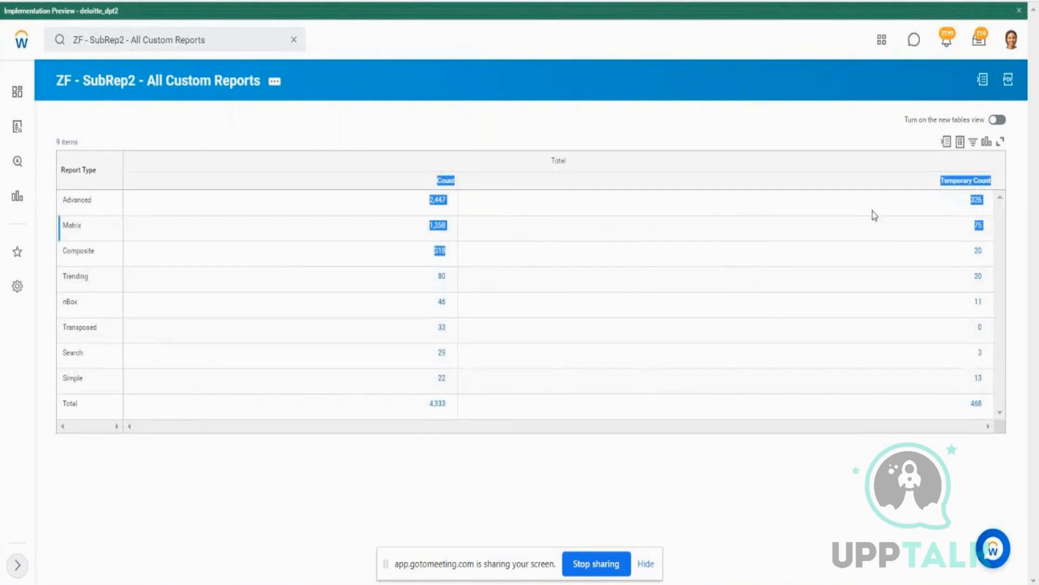
left_click(728, 126)
left_click_drag(416, 211, 452, 208)
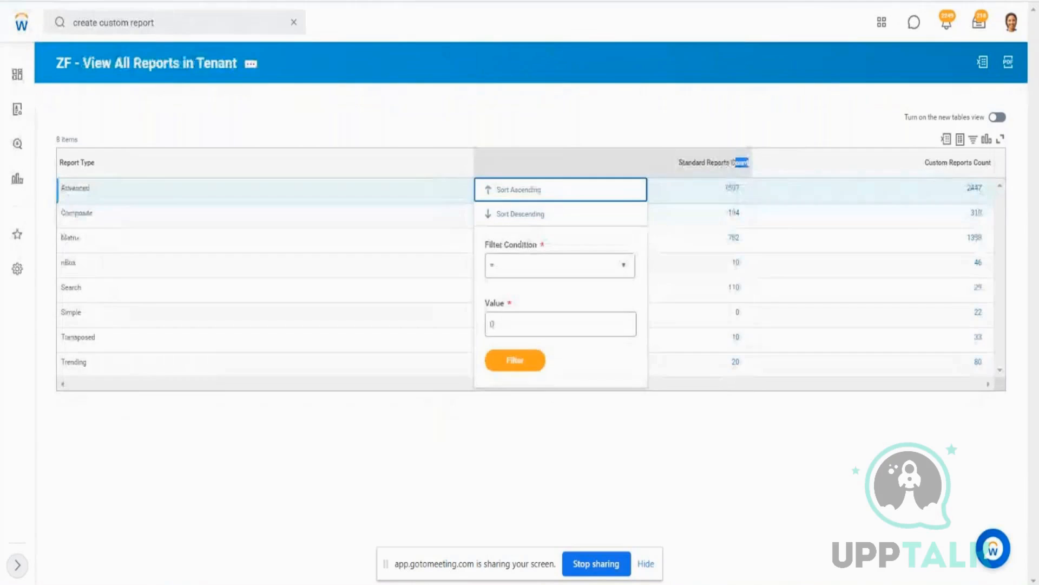
left_click(988, 199)
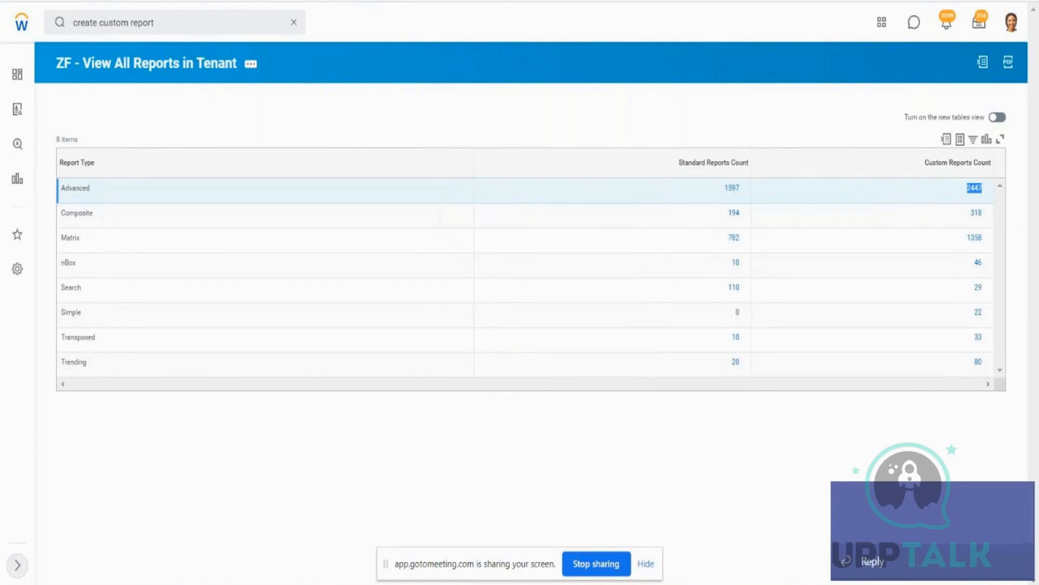
- Return to the column layout of ZF - View All Reports in Tenant and check the C2 and C3 columns
left_click(1022, 502)
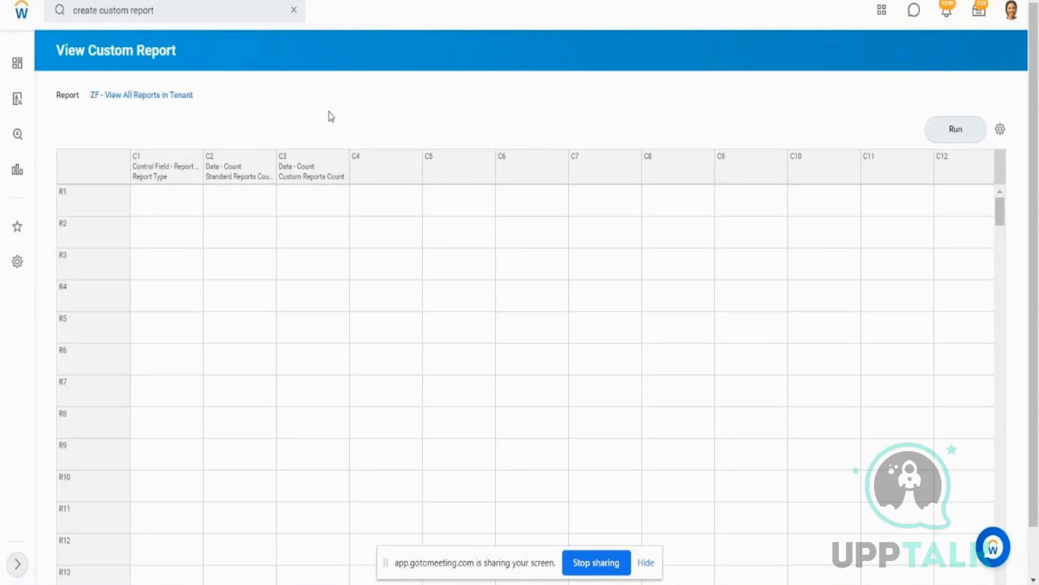
left_click(941, 133)
left_click(245, 170)
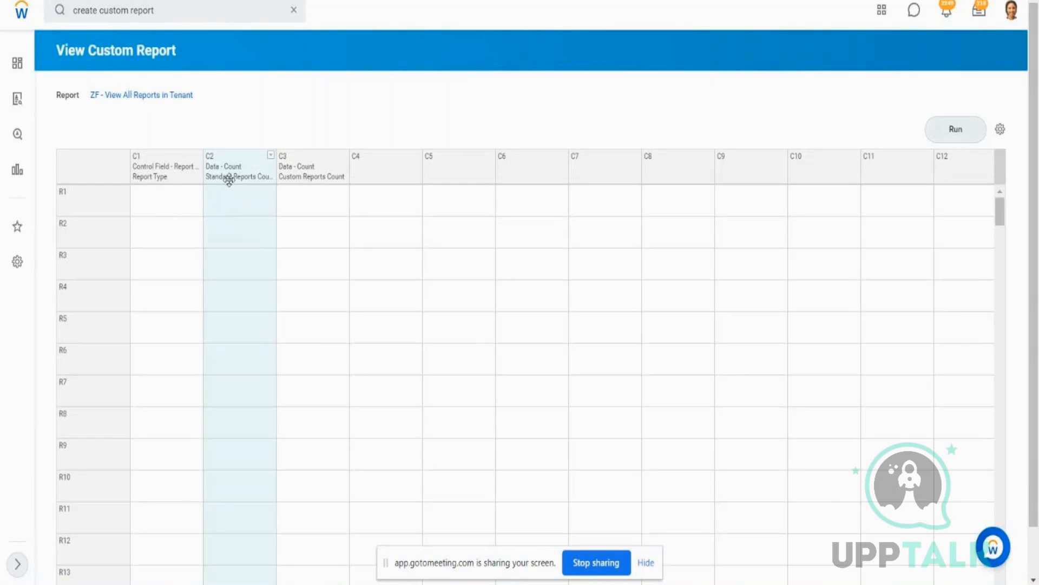
left_click(318, 173)
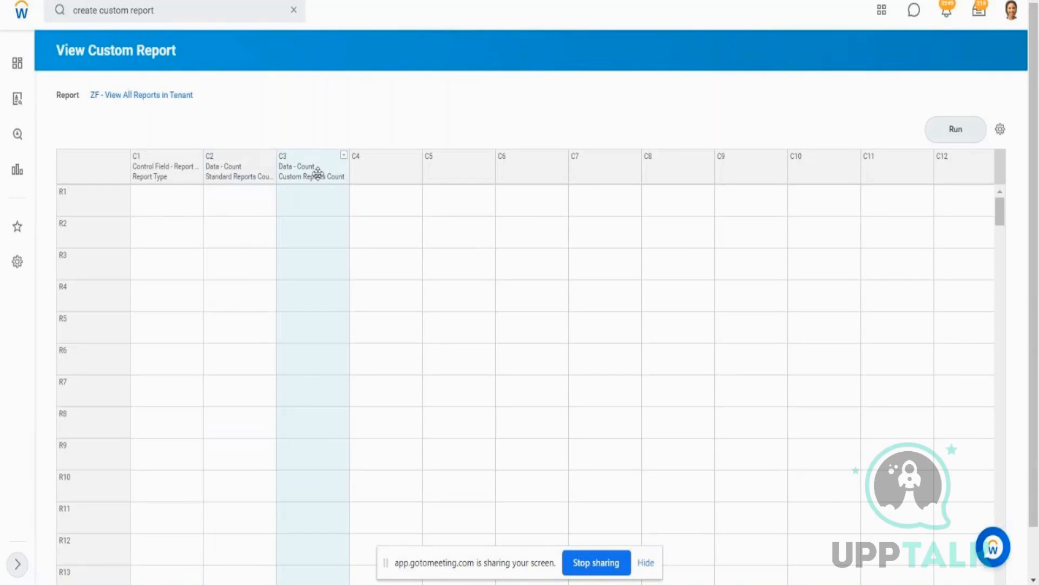
- Define column C4 as an Empty column named Empty Column
left_click(387, 175)
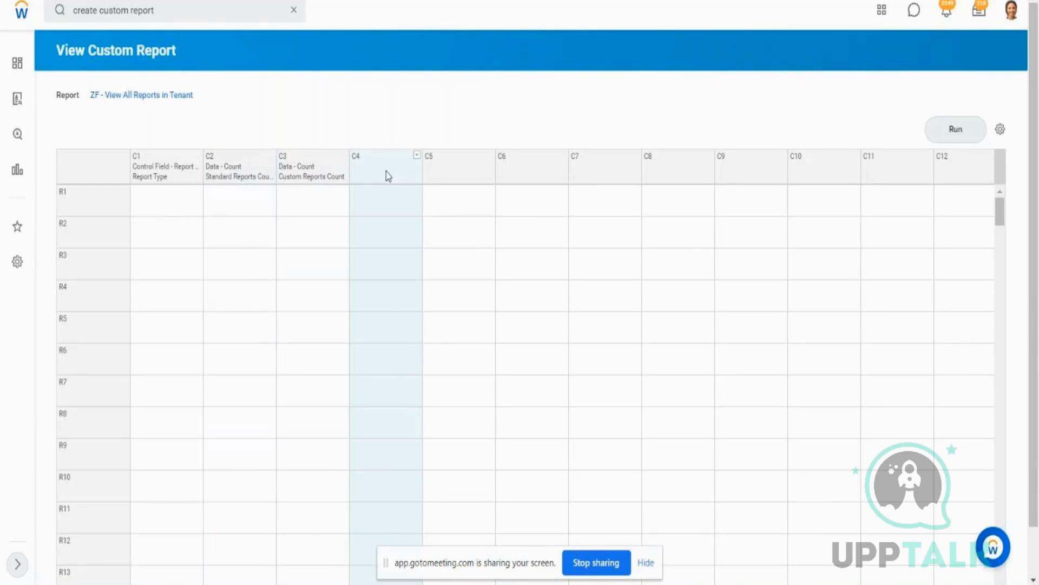
left_click(416, 156)
left_click(461, 200)
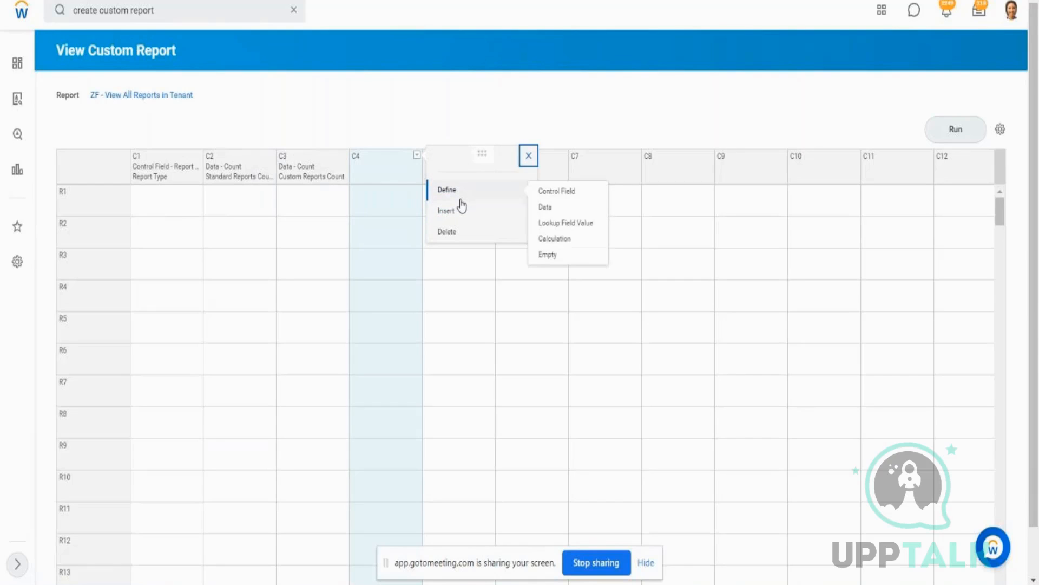
left_click(548, 256)
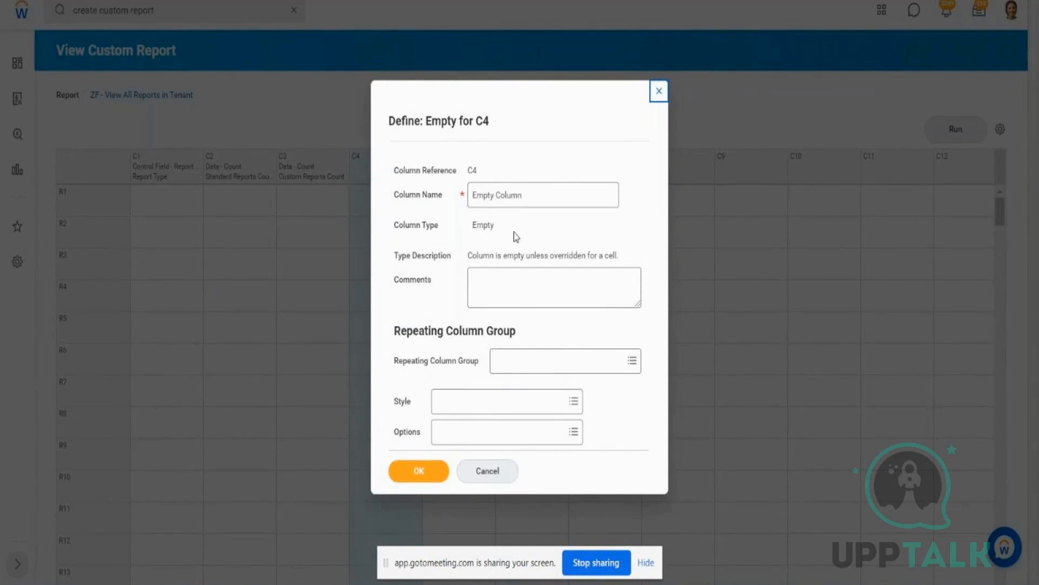
left_click(545, 199)
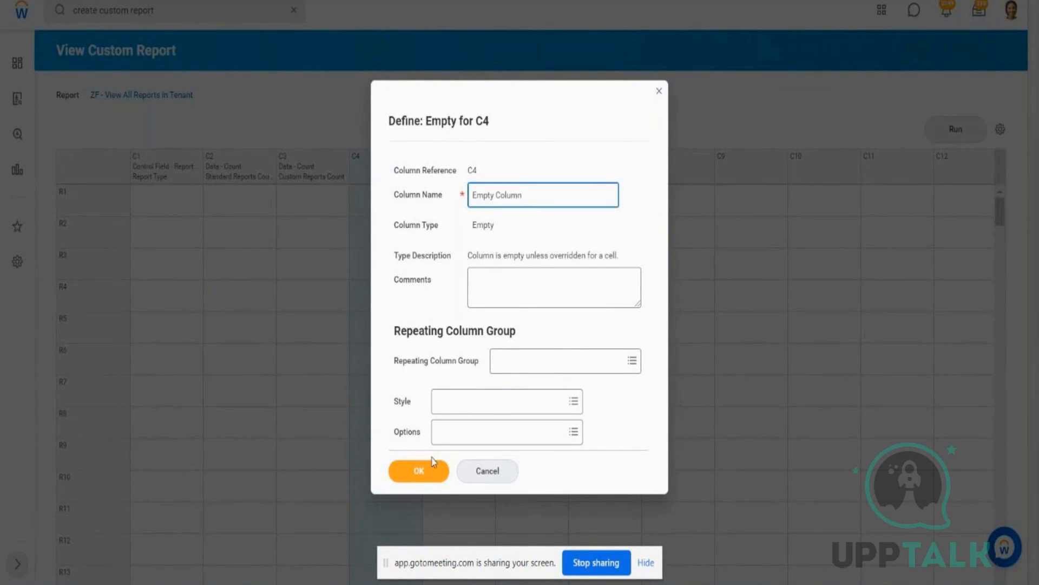
left_click(423, 471)
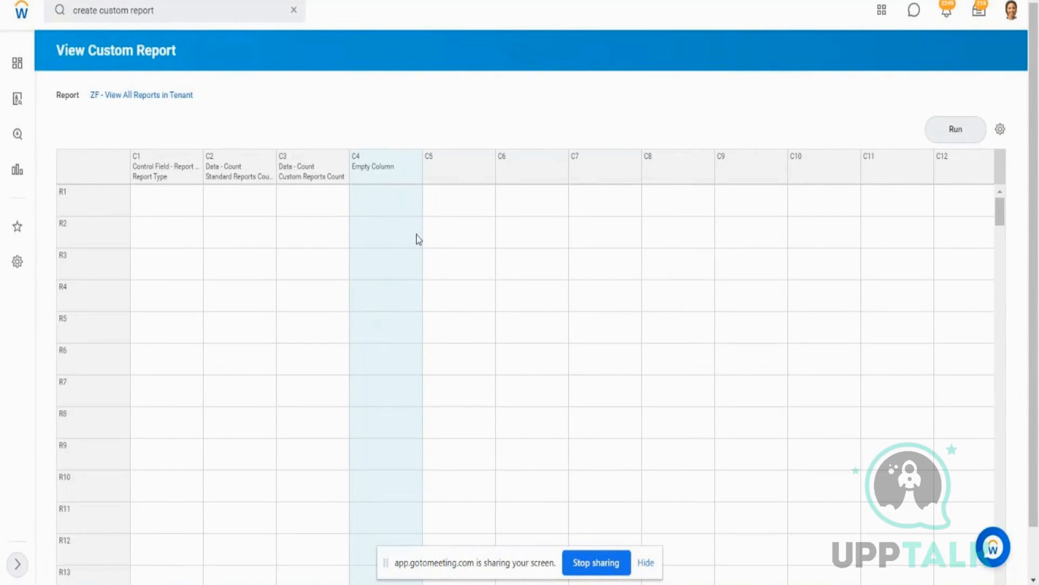
- Define column C5 as a Calculation column named Total Report Count and review the available calculation types
left_click(460, 167)
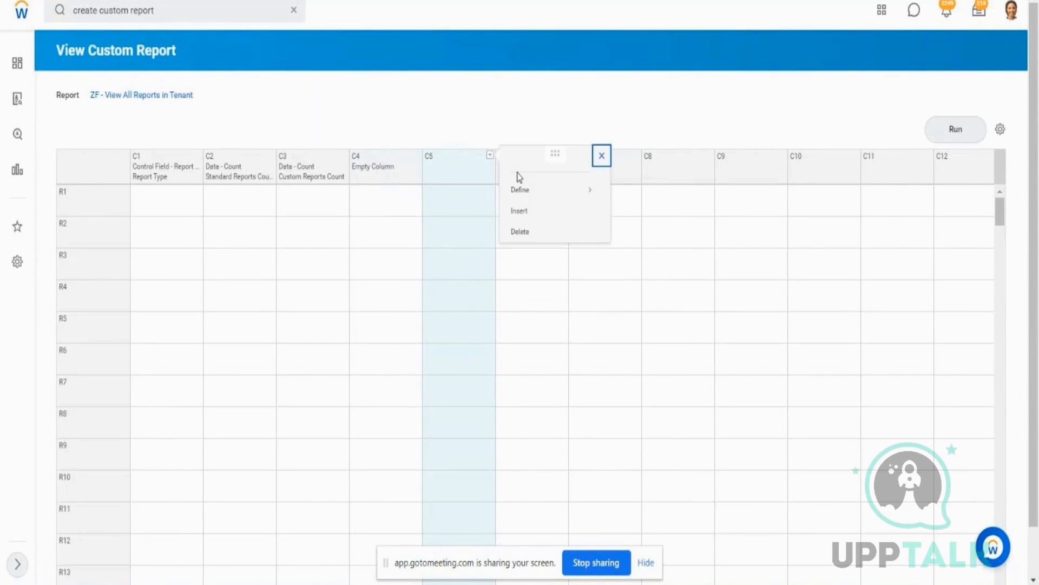
mouse_move(518, 193)
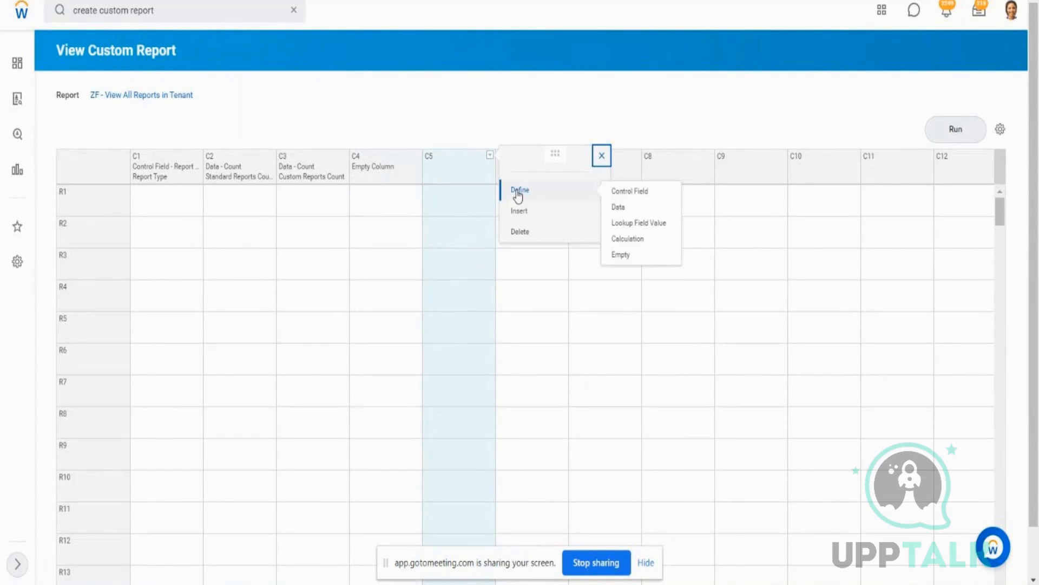
left_click(628, 239)
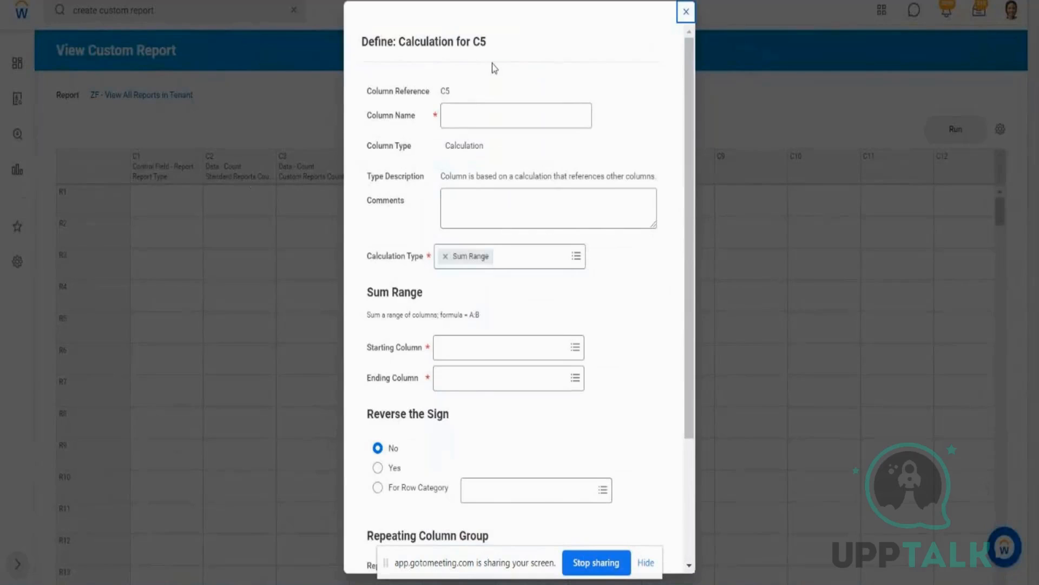
left_click(482, 117)
type("Total Count")
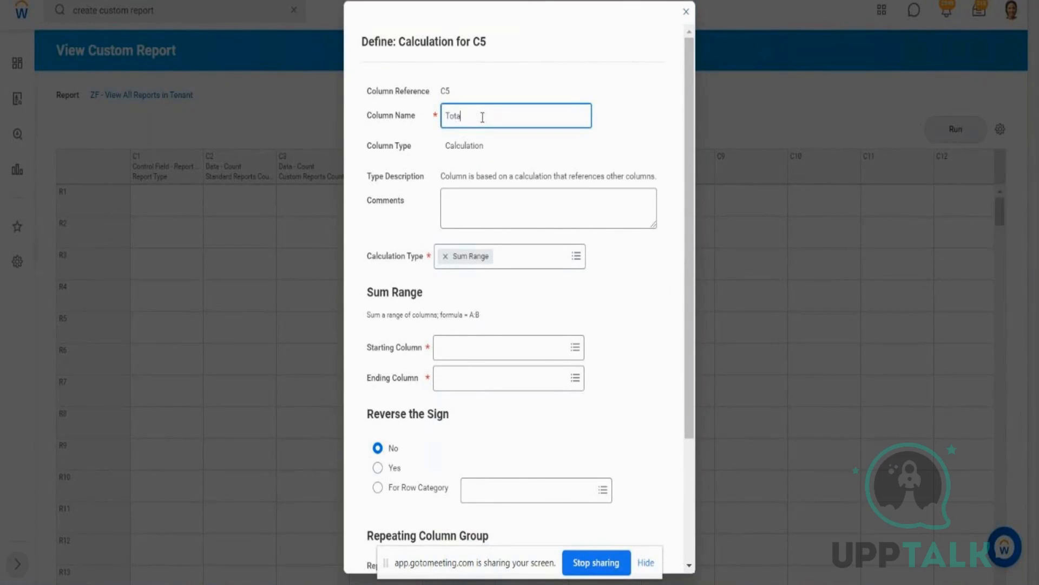
key("BackSpace")
key("BackSpace")
key("BackSpace")
key("BackSpace")
key("BackSpace")
type("Report Count")
left_click(576, 257)
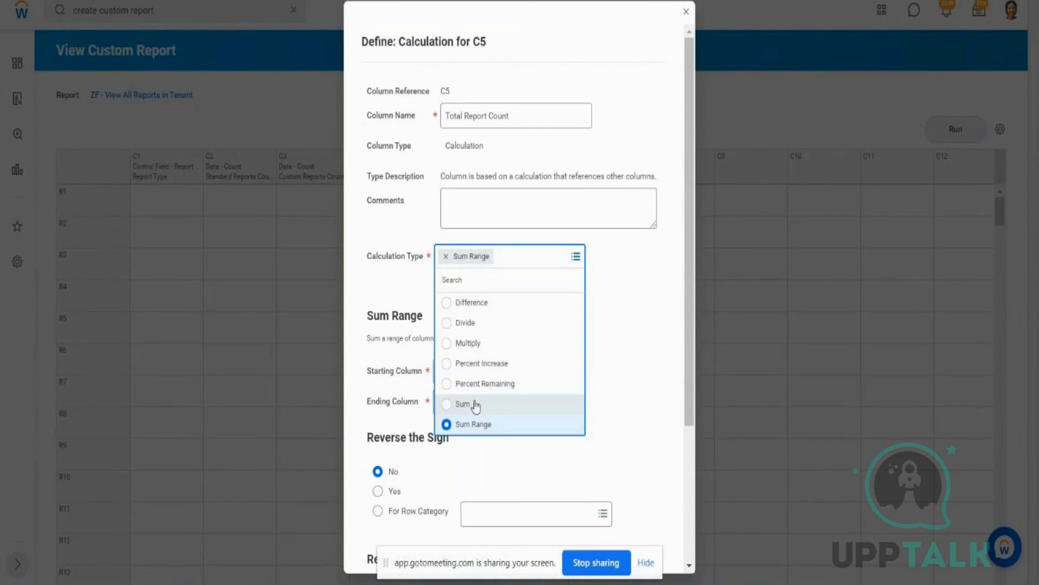
left_click(646, 313)
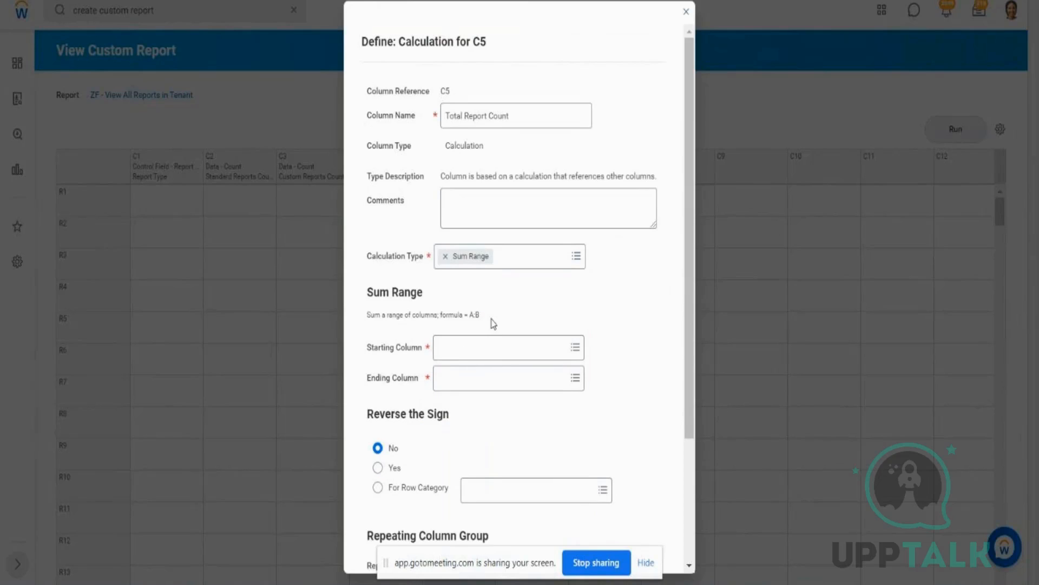
- Set the Sum Range calculation for C5 to start at C2 (Standard Reports Count) and end at C3 (Custom Reports Count)
left_click(462, 348)
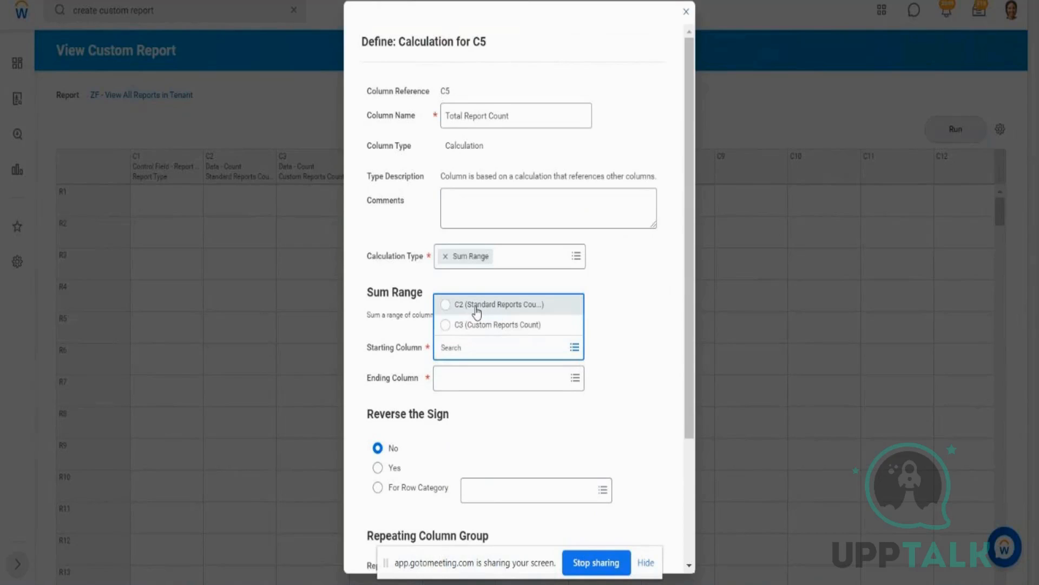
left_click(476, 308)
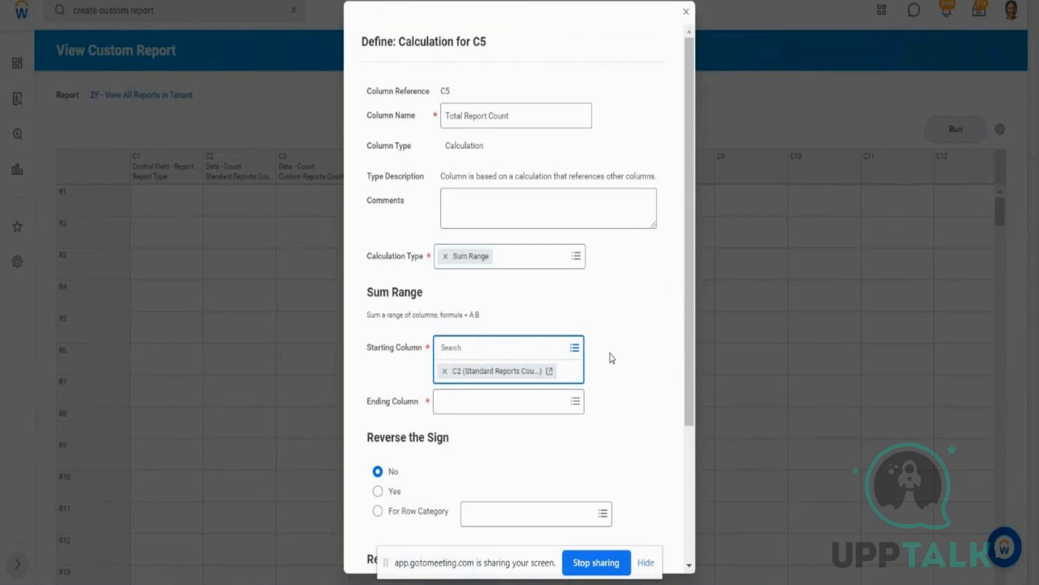
left_click(574, 401)
left_click(574, 386)
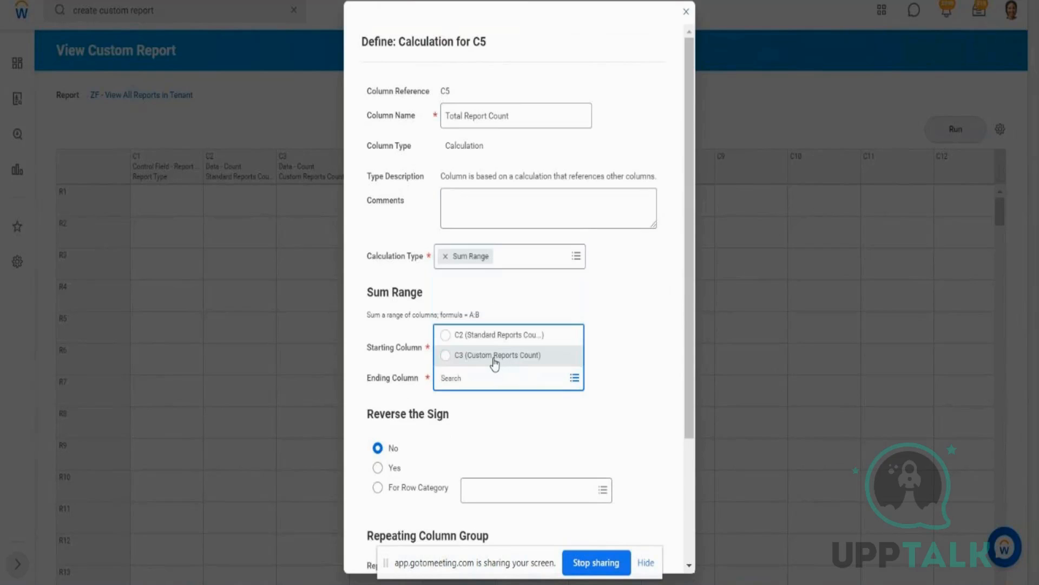
left_click(495, 357)
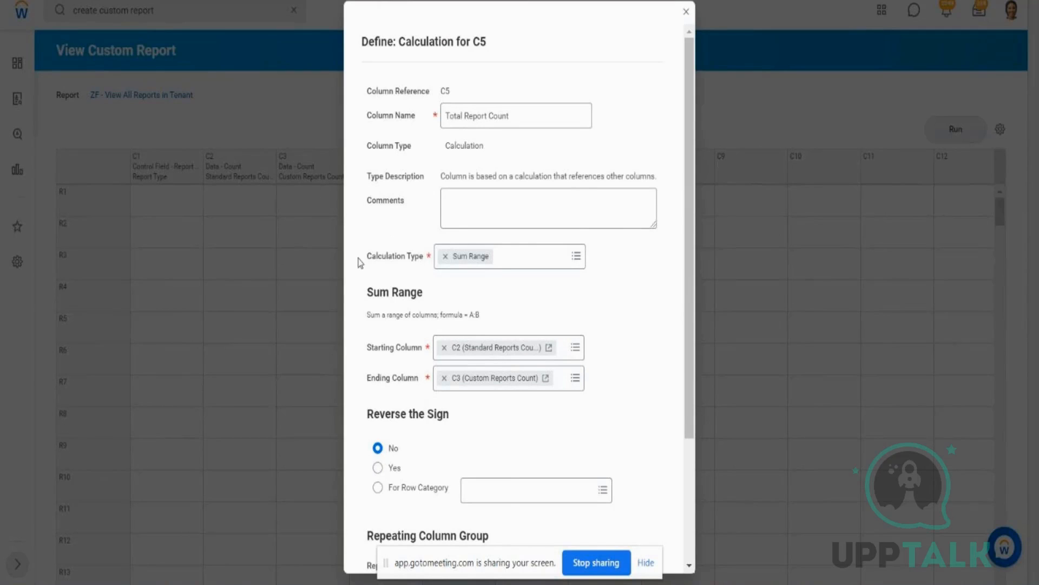
- Change C5's calculation type to Sum over columns C2 and C3, and save the column definition
left_click(577, 258)
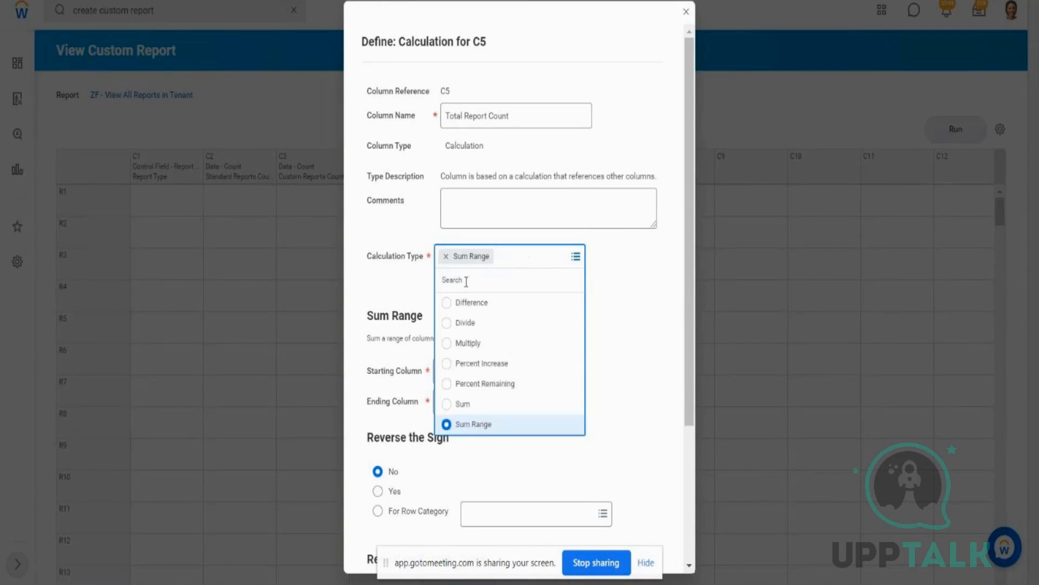
left_click(469, 405)
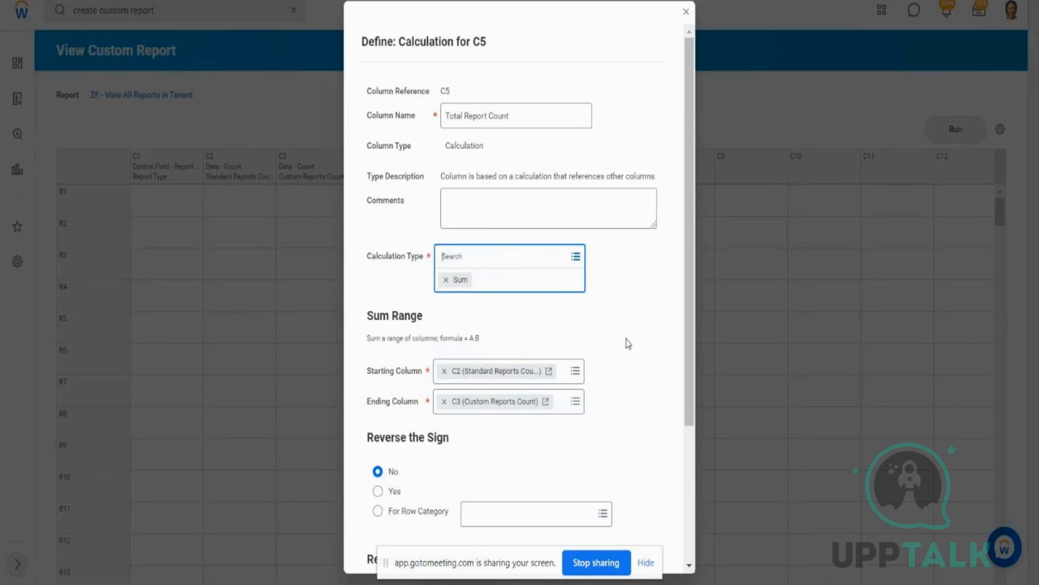
left_click(548, 350)
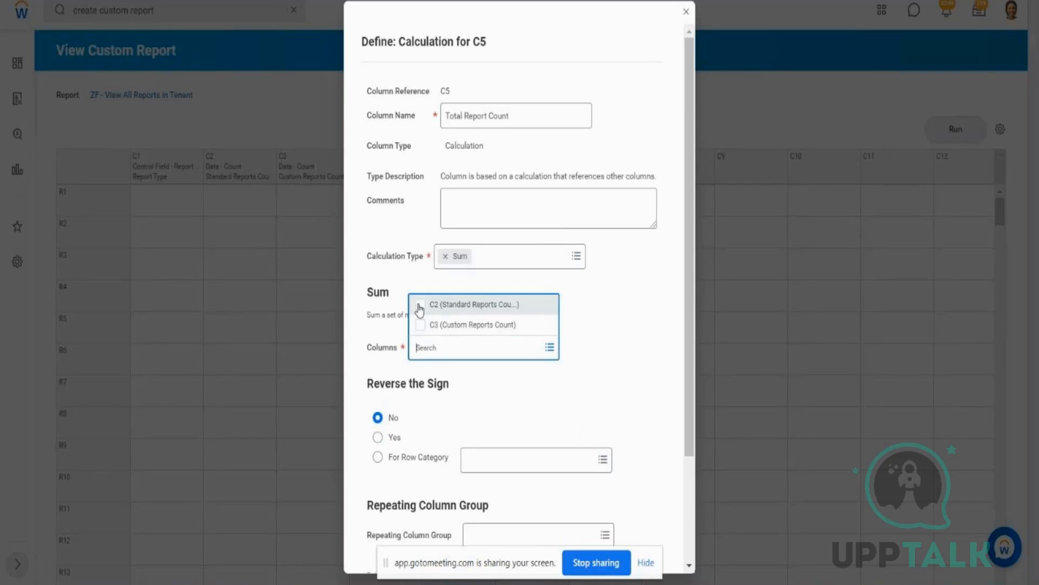
left_click(421, 305)
left_click(421, 325)
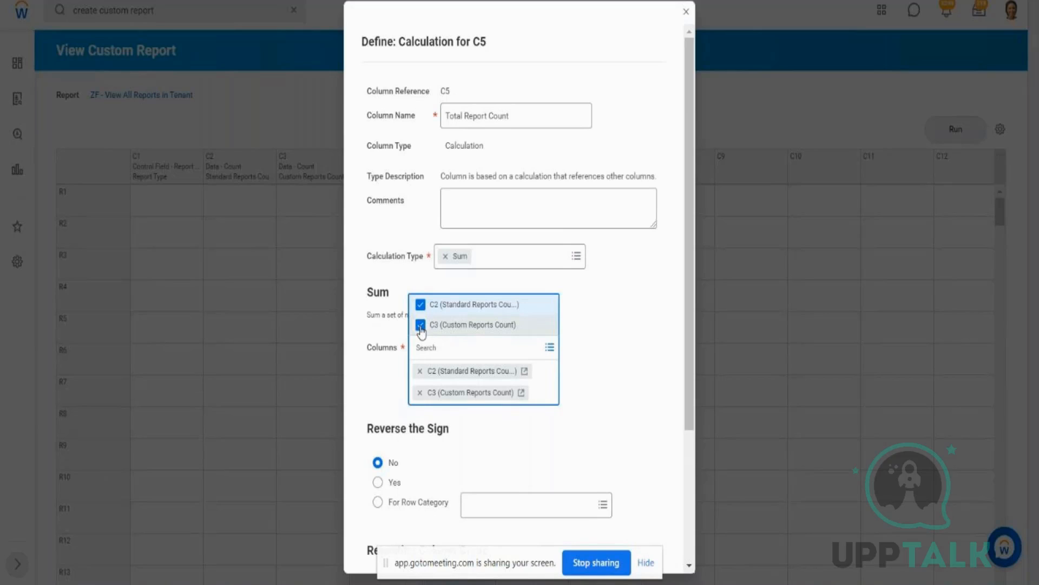
left_click(650, 353)
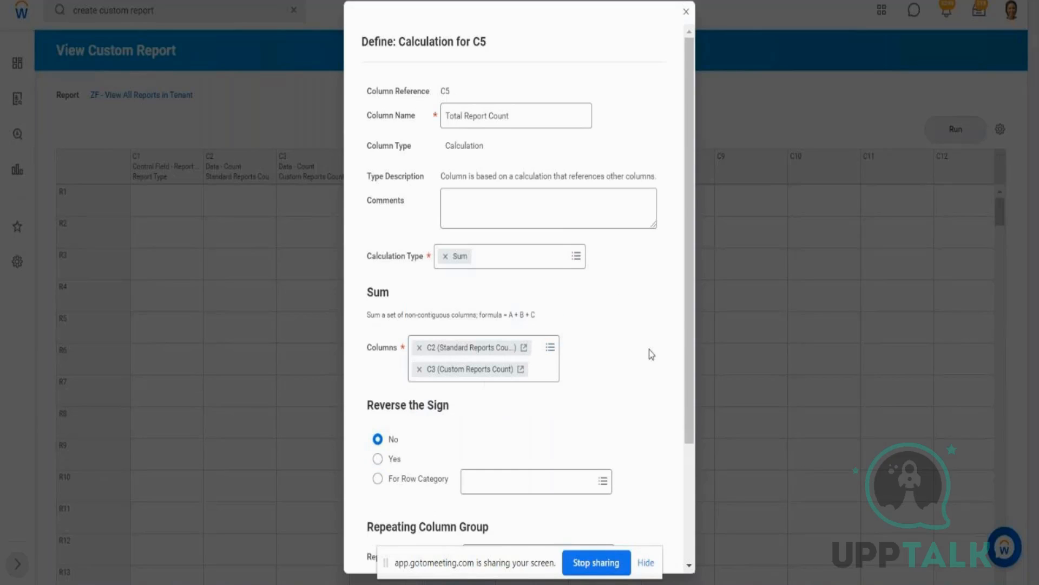
left_click_drag(693, 382, 714, 497)
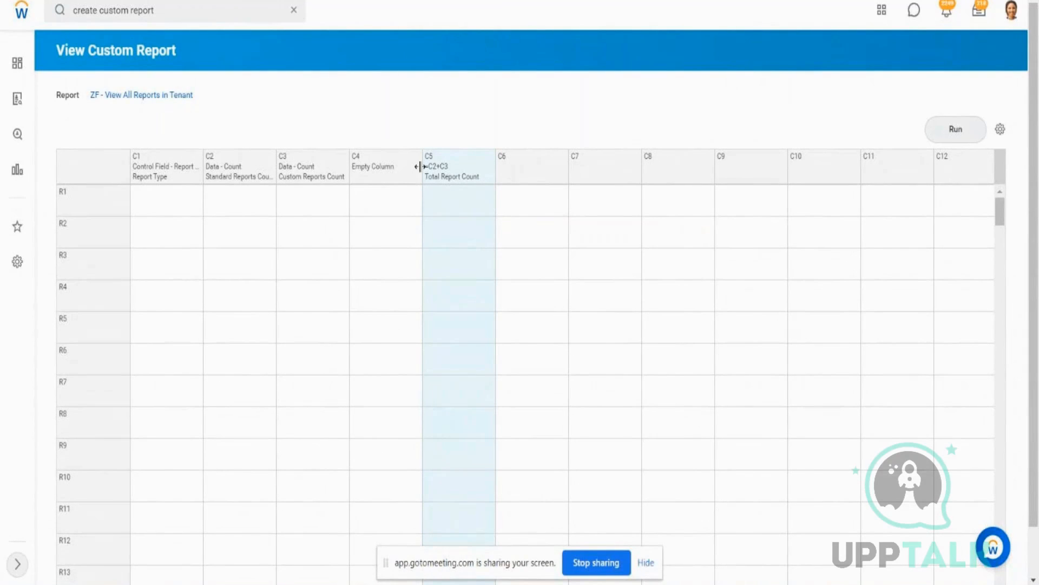
- Run ZF - View All Reports in Tenant and check the Total Report Count values for the Advanced, Transposed, Simple and Search report types
left_click(304, 173)
left_click(955, 129)
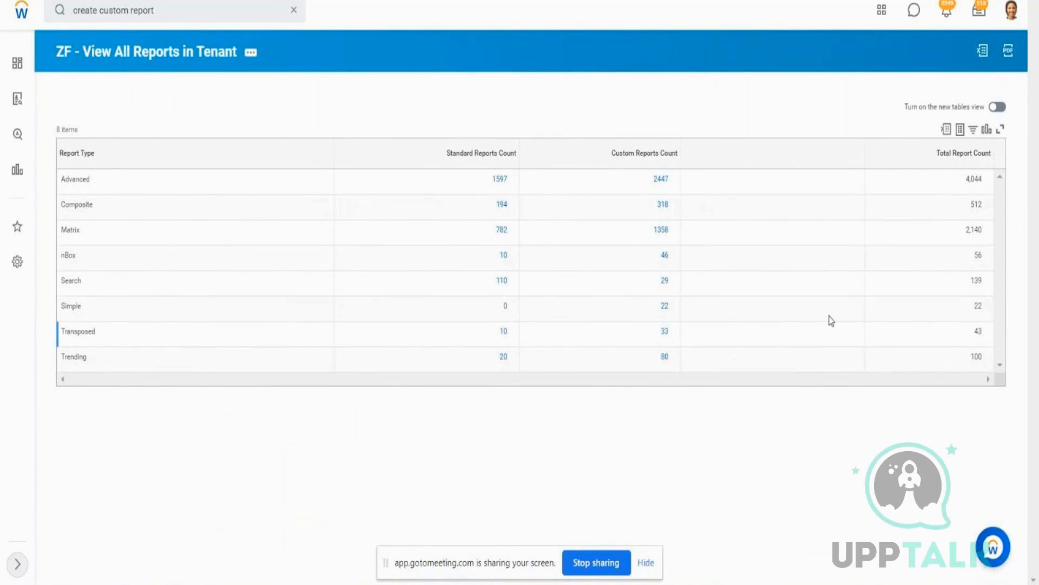
left_click(966, 183)
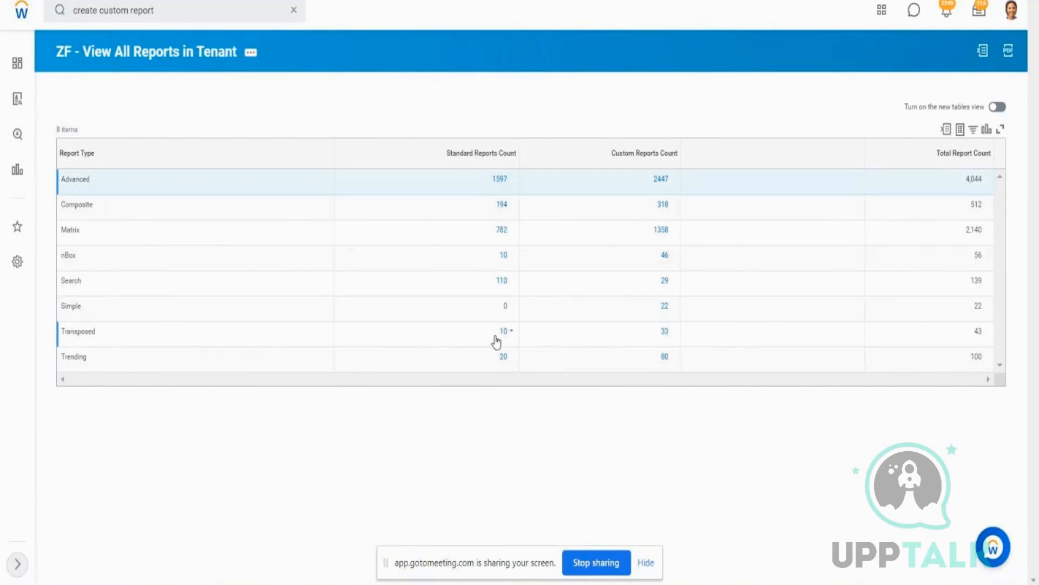
left_click_drag(498, 340, 937, 332)
left_click(978, 307)
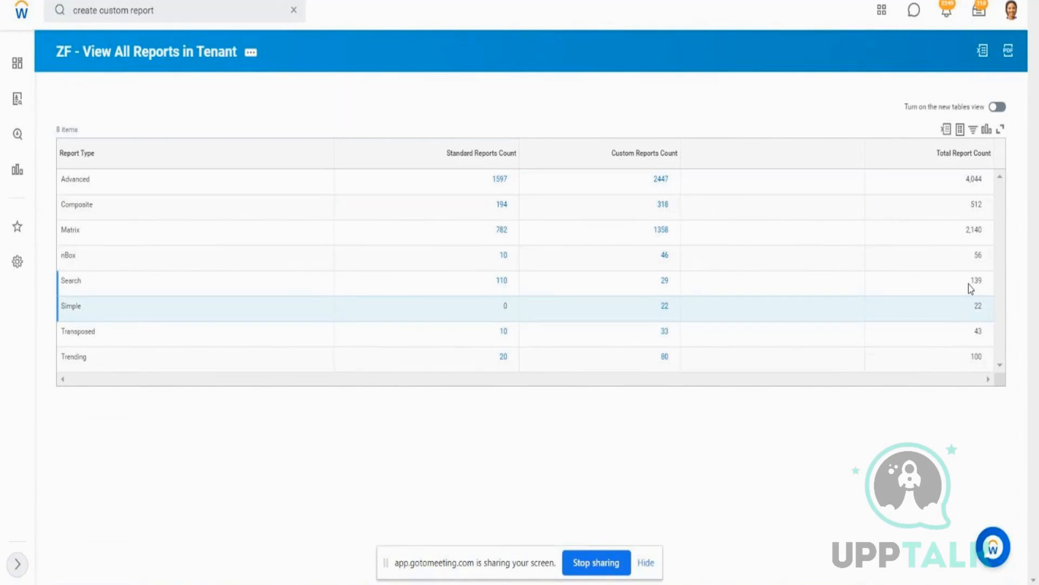
left_click_drag(968, 284, 989, 281)
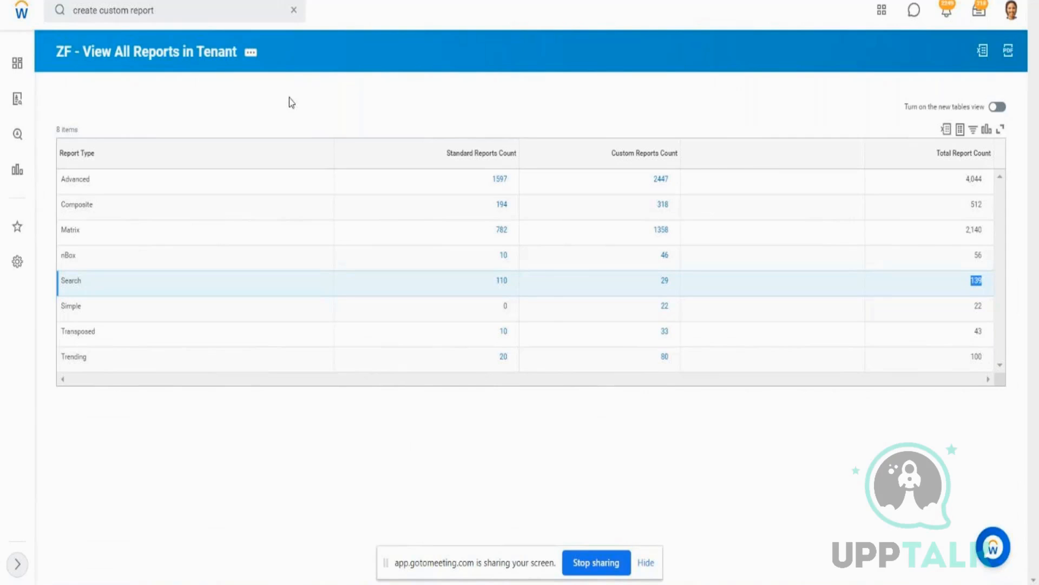
- Return to the report's column layout and define column C6 as an Empty column named Empty Column
left_click(498, 125)
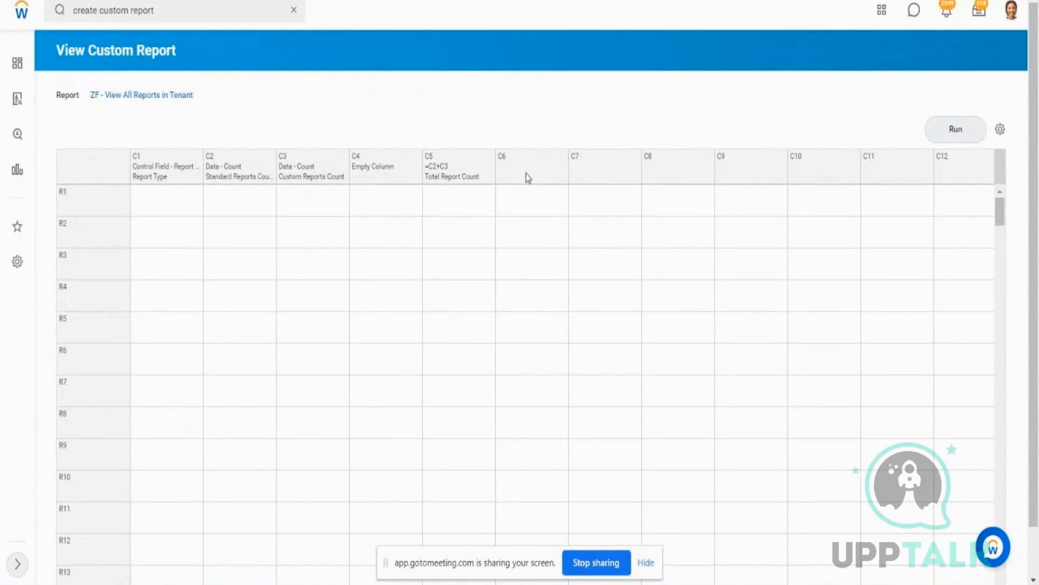
left_click(529, 176)
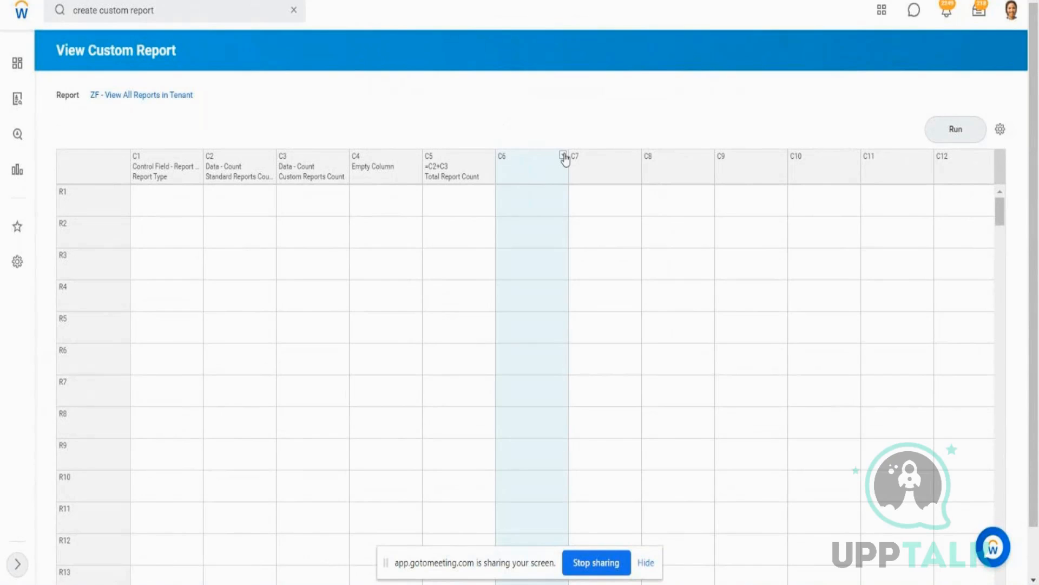
left_click(563, 157)
mouse_move(498, 196)
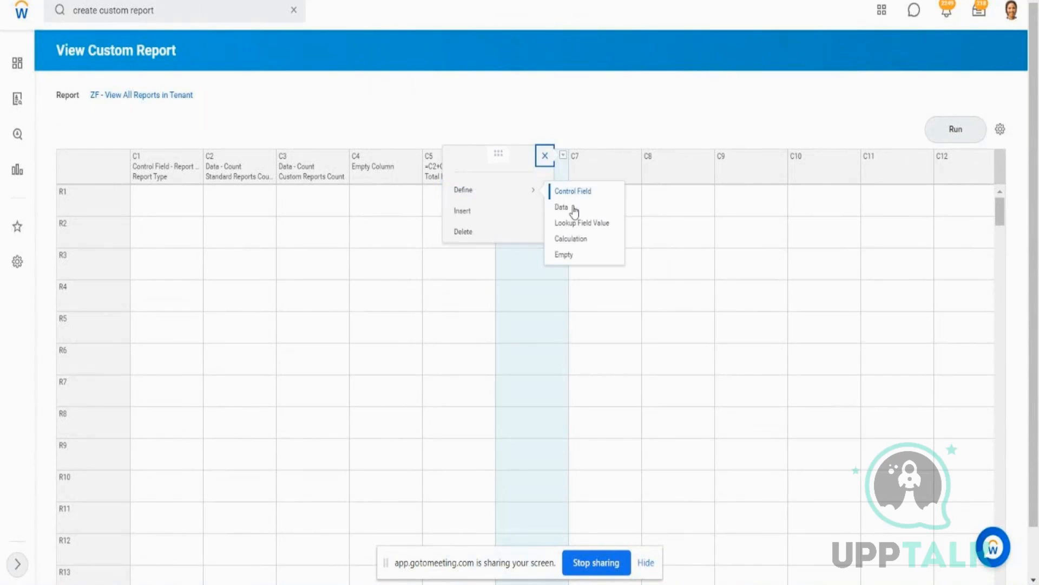
left_click(572, 260)
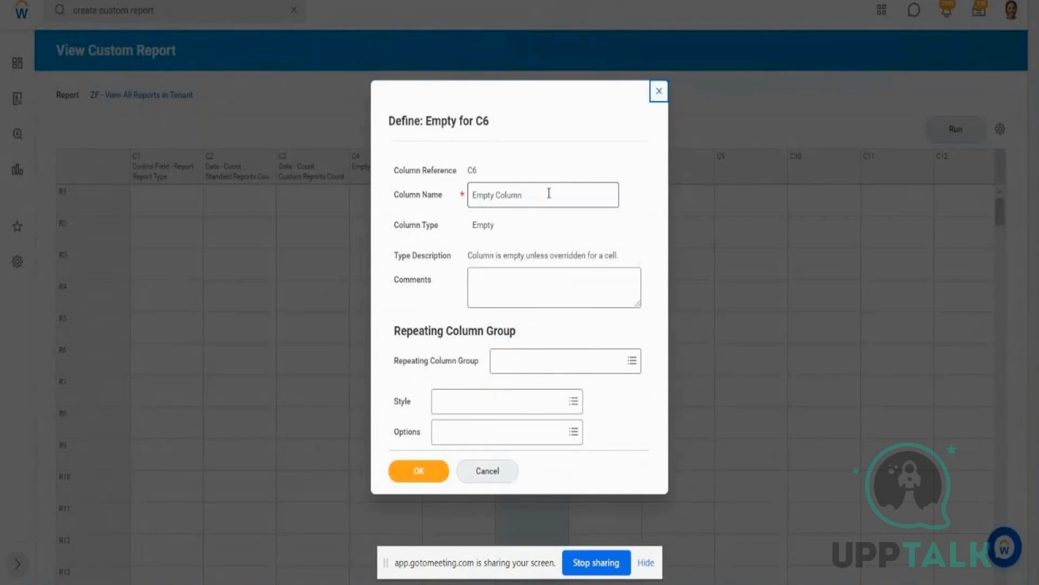
left_click(546, 200)
left_click(426, 474)
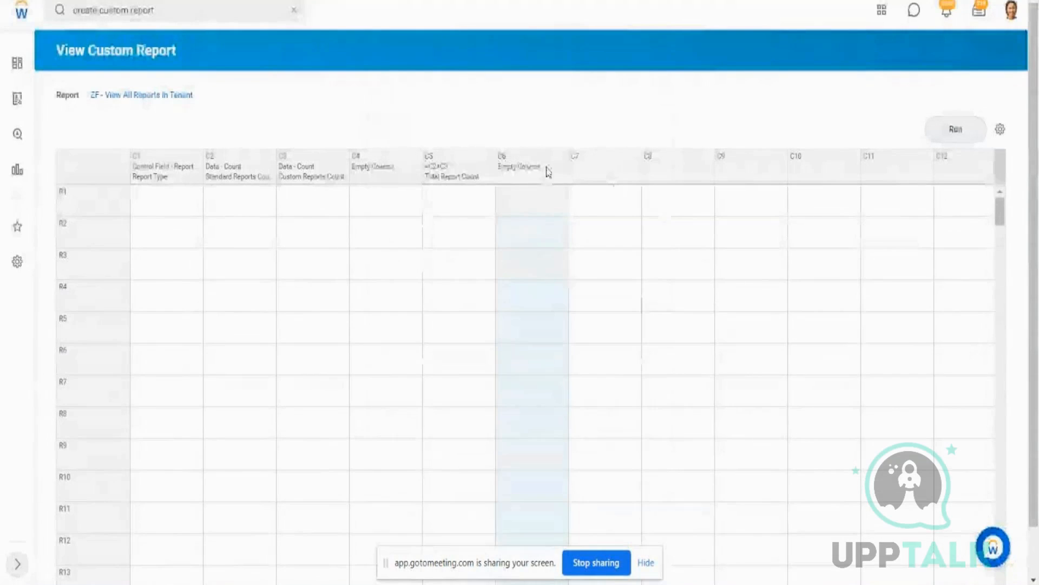
- Examine the Temporary Count column in the ZF - SubRep2 - All Custom Reports output
left_click(595, 171)
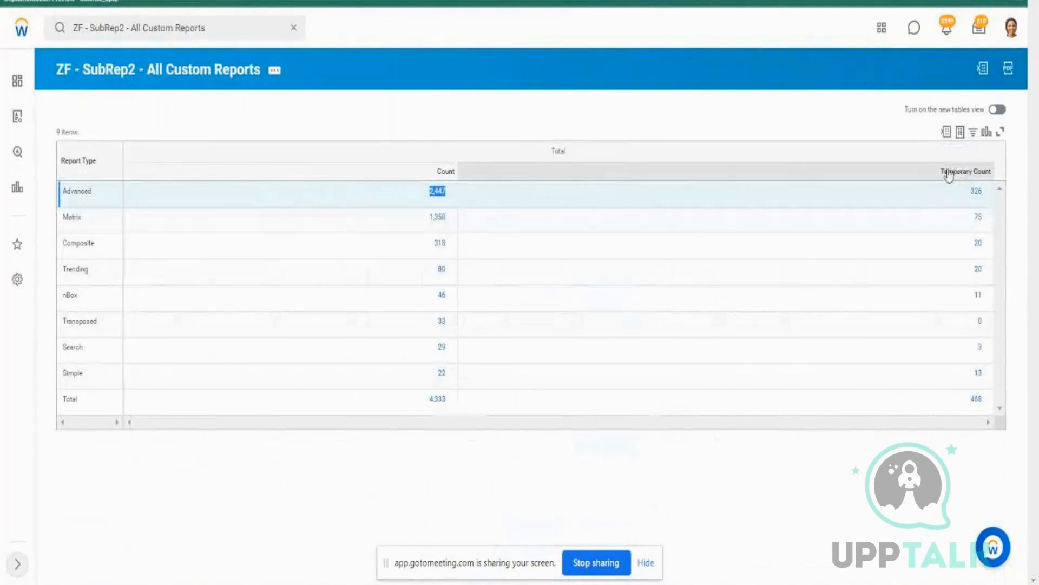
left_click_drag(947, 175, 985, 172)
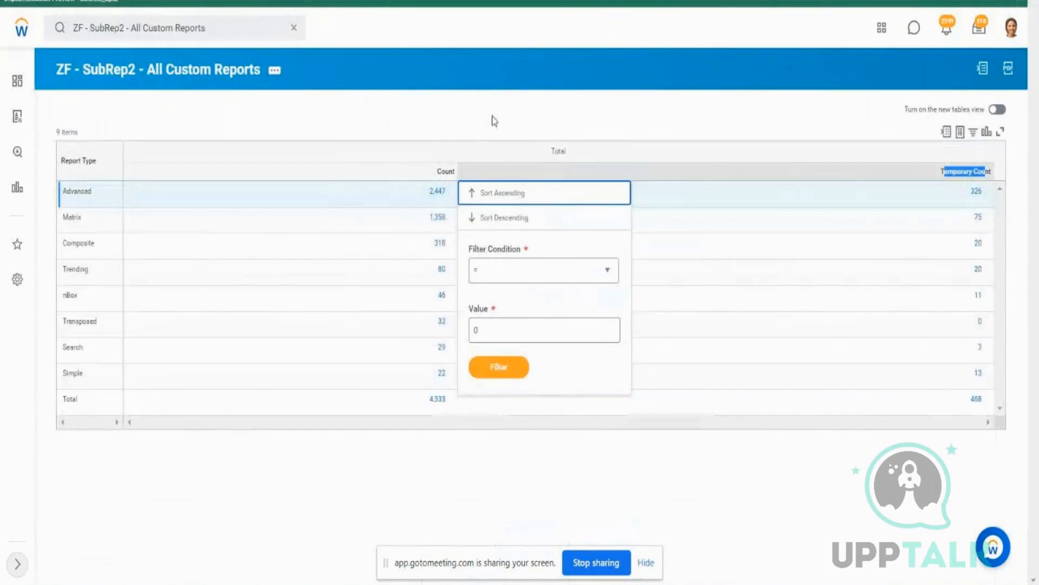
left_click_drag(492, 116, 460, 176)
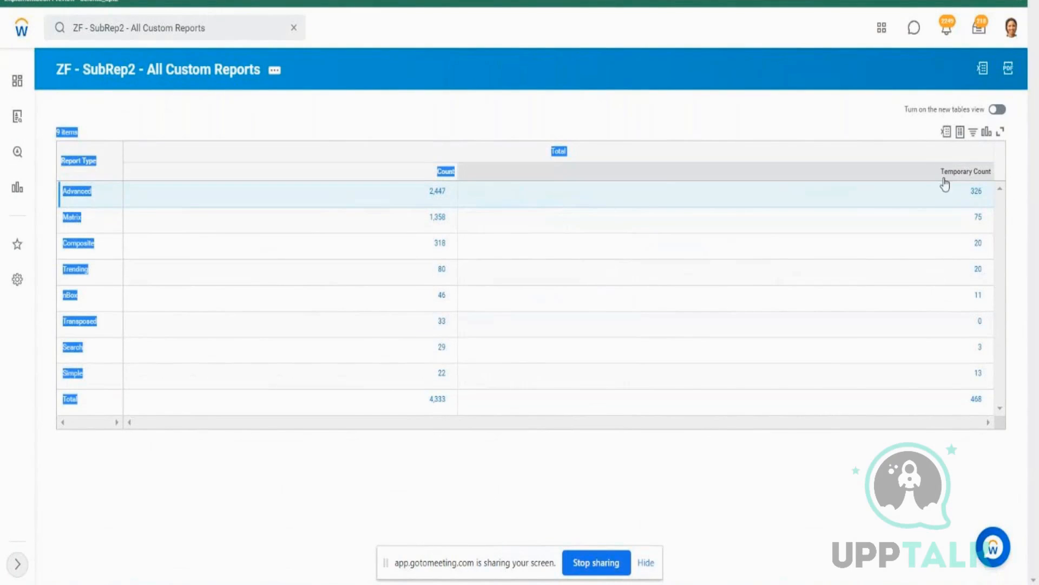
left_click(982, 178)
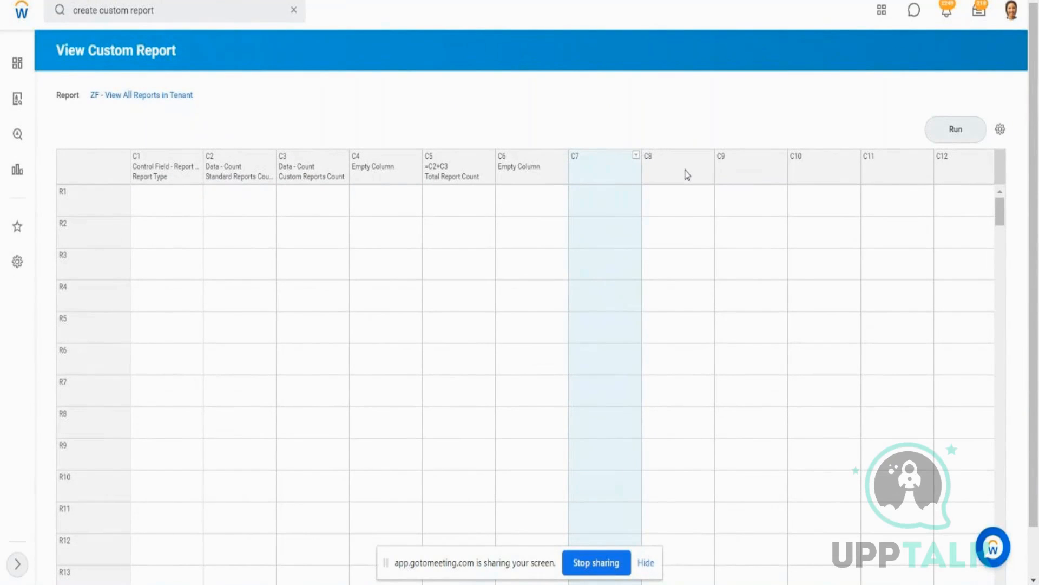
- Define column C7 as a Data column named Temporary Report Count, based on sub report ZF - SubRep2 - All Custom Reports
mouse_move(550, 193)
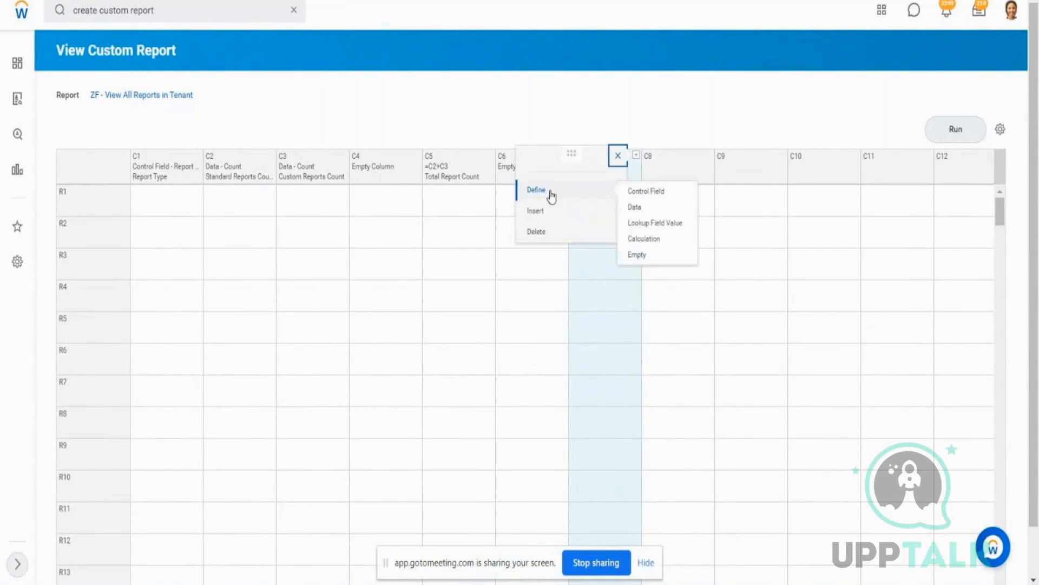
left_click(634, 207)
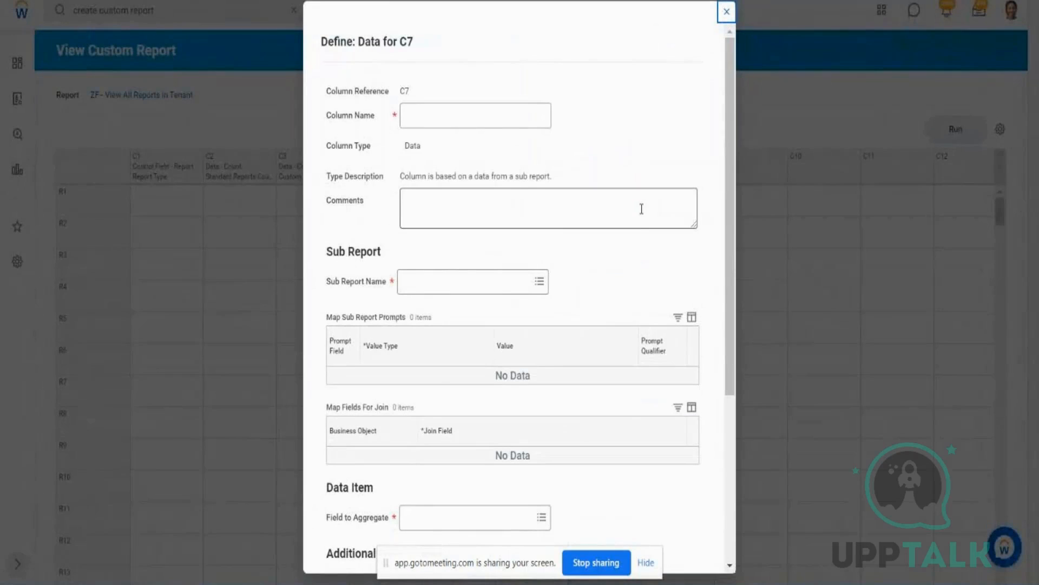
left_click(458, 123)
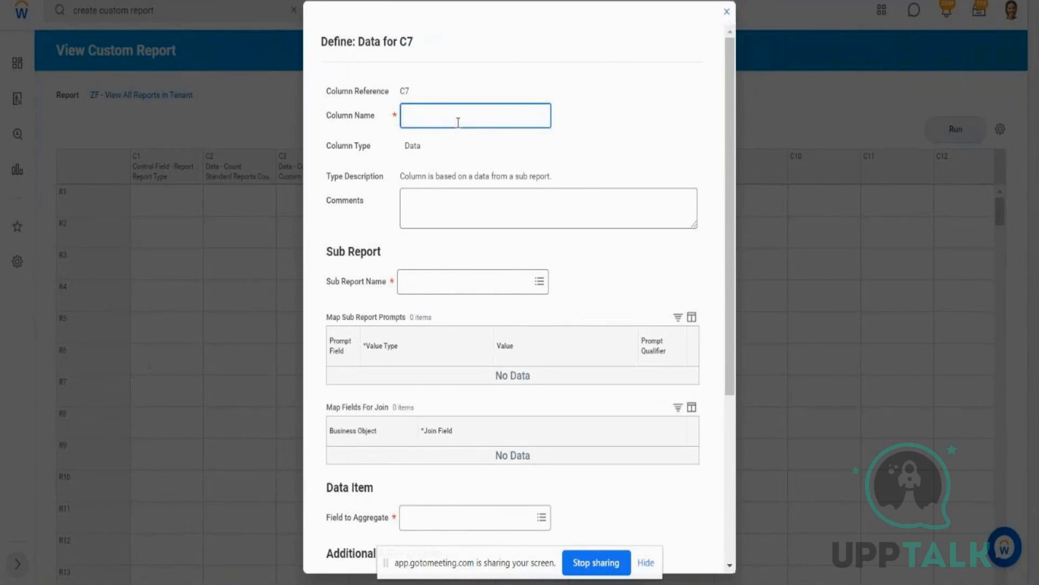
type("Temporary Report Count")
left_click(494, 279)
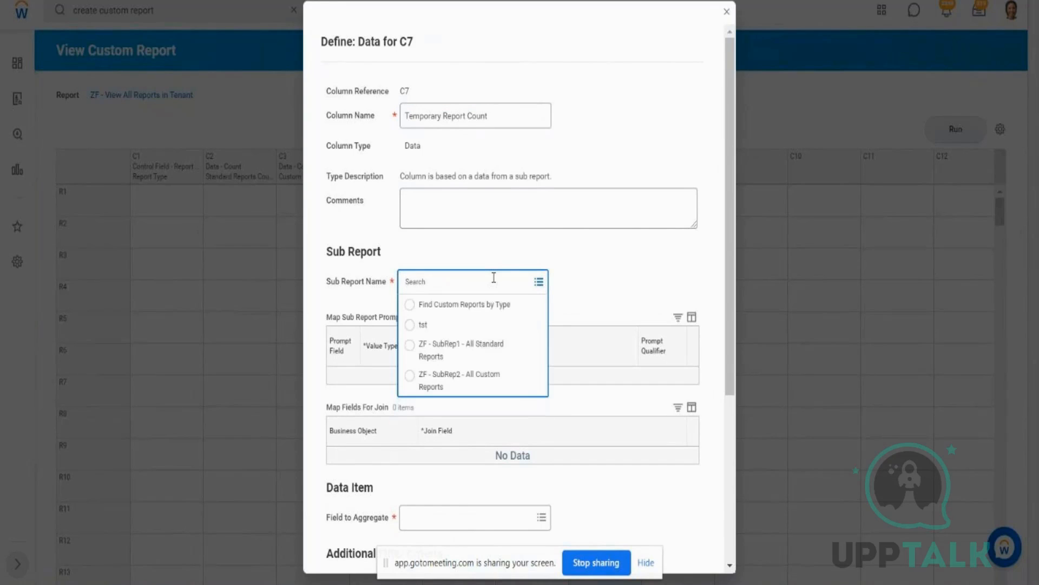
left_click(470, 375)
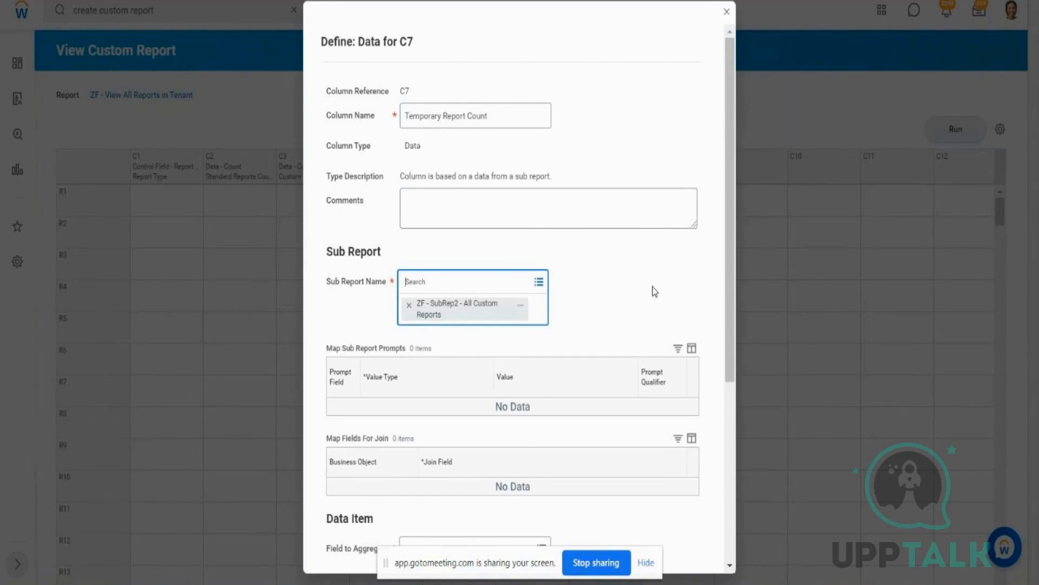
- Set C7's field to aggregate to Temporary Count and save the column definition
scroll(729, 353, "down", 3)
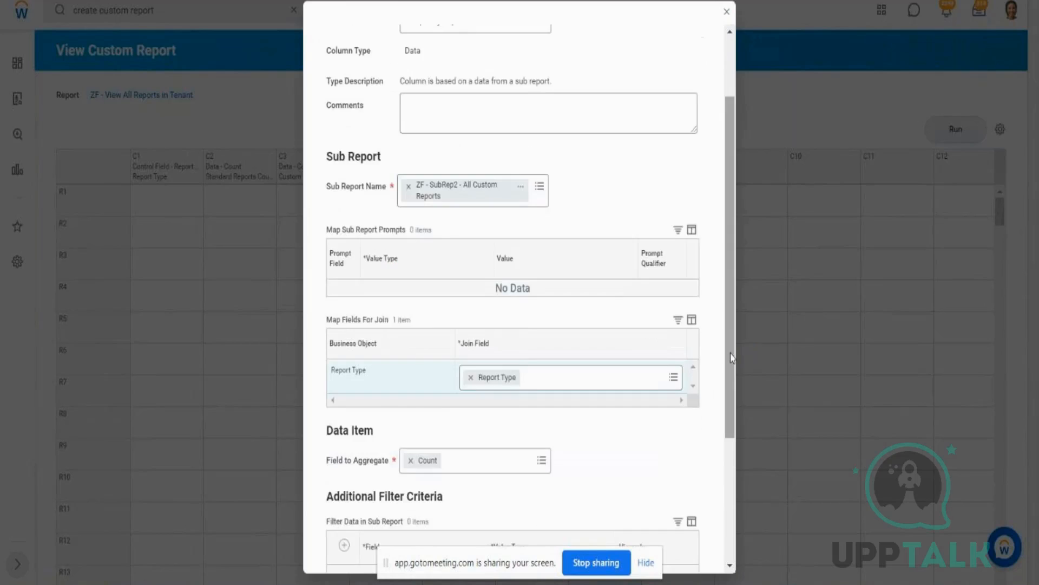
scroll(730, 353, "down", 3)
left_click(542, 338)
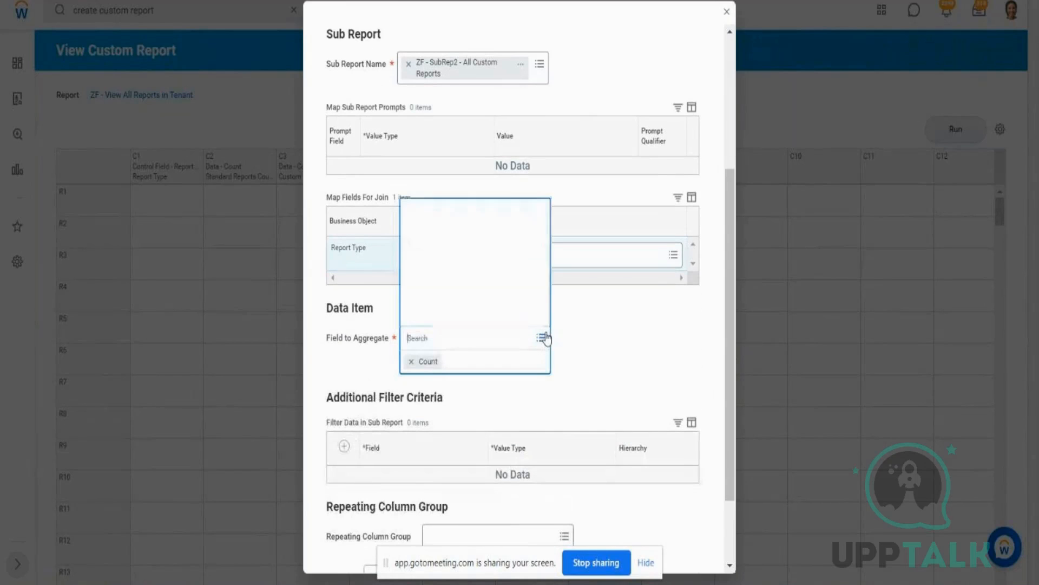
left_click(464, 323)
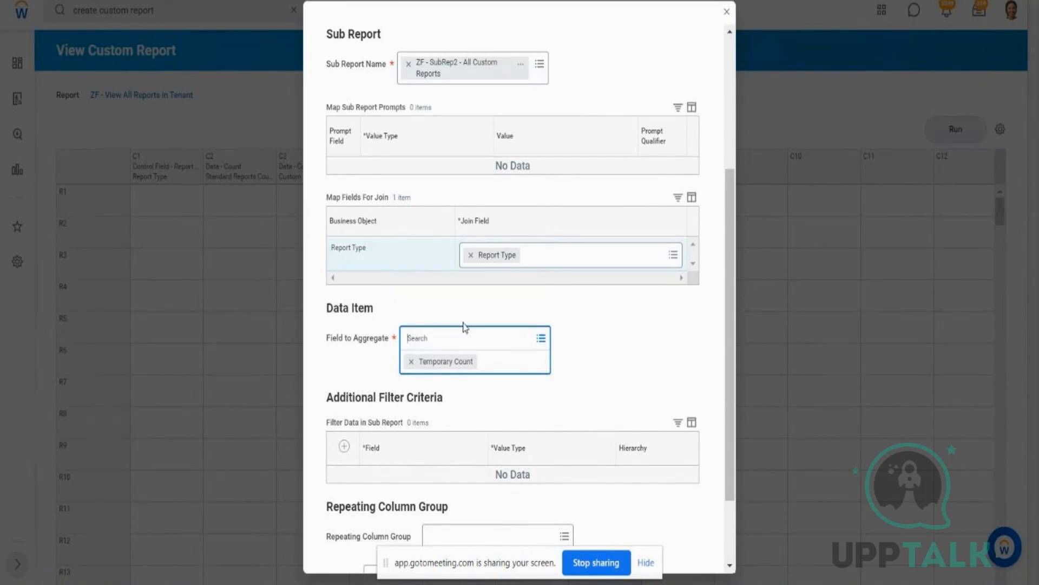
scroll(724, 381, "down", 3)
left_click(363, 551)
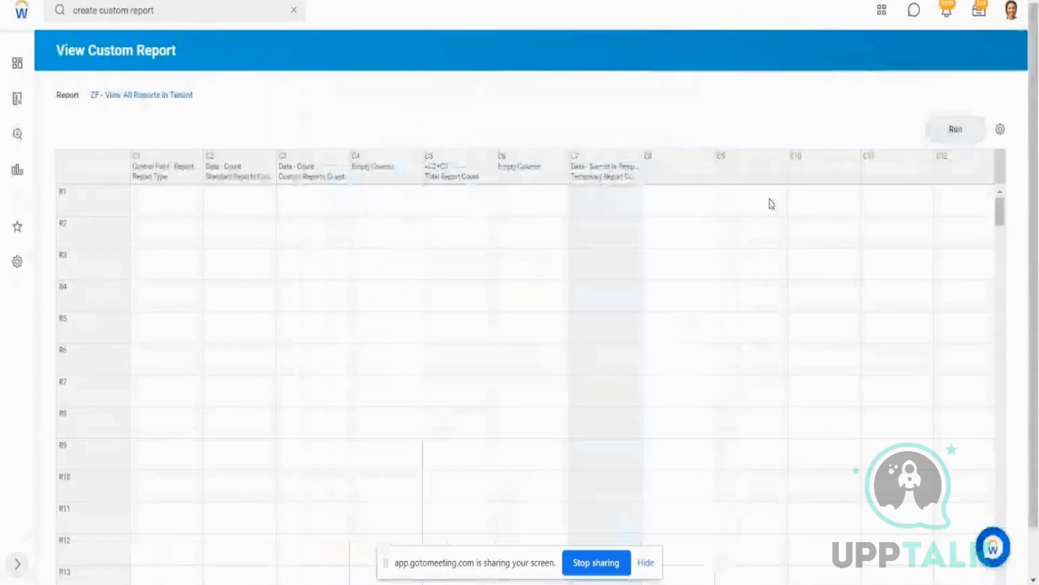
- Run the composite report, drill into the Advanced row's standard reports count, and check the Total and Temporary Report Count columns
left_click(957, 140)
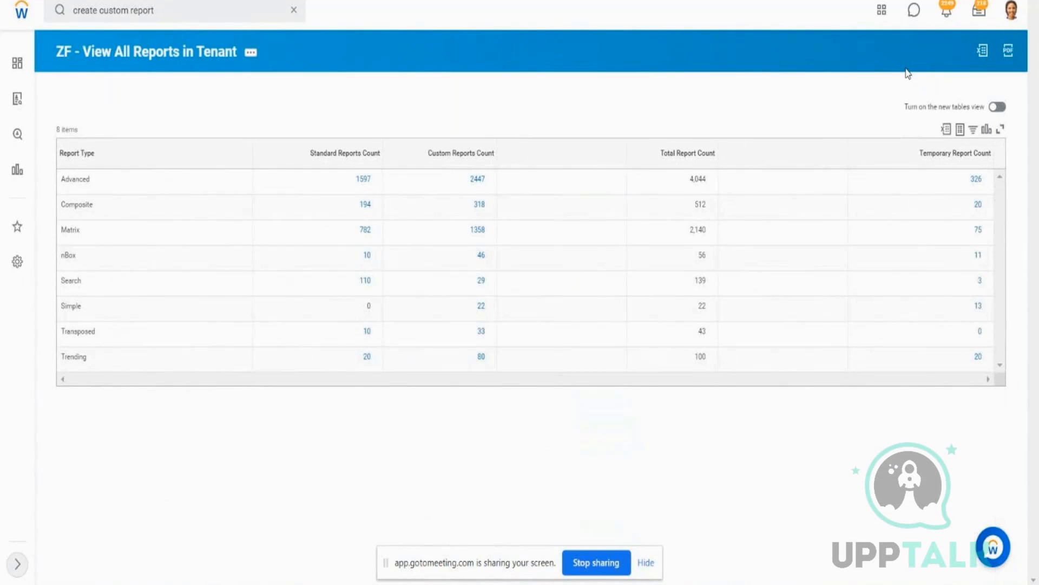
left_click(364, 181)
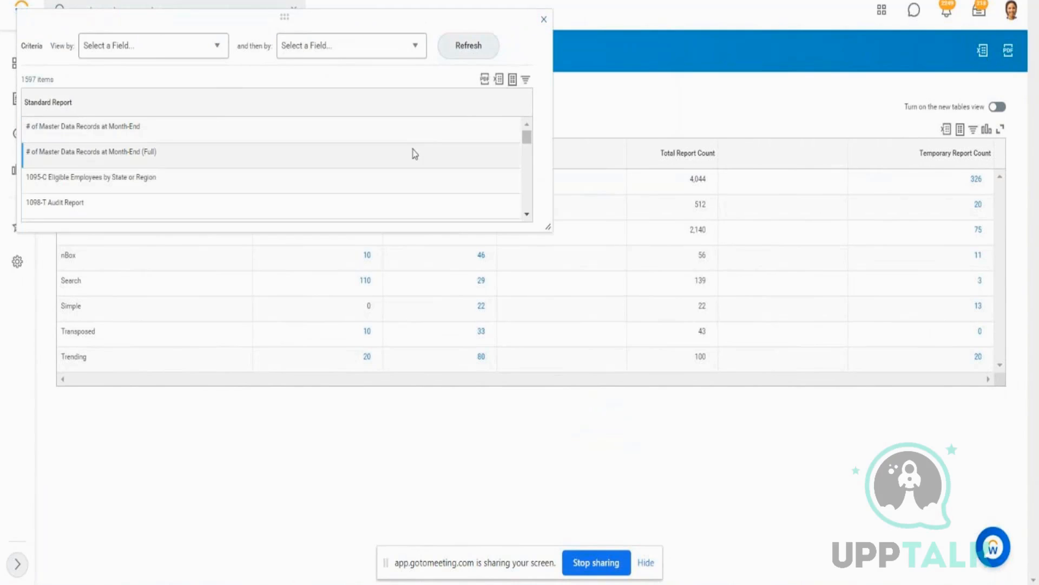
left_click(544, 23)
left_click_drag(663, 154, 699, 157)
left_click(924, 160)
left_click_drag(924, 161, 993, 164)
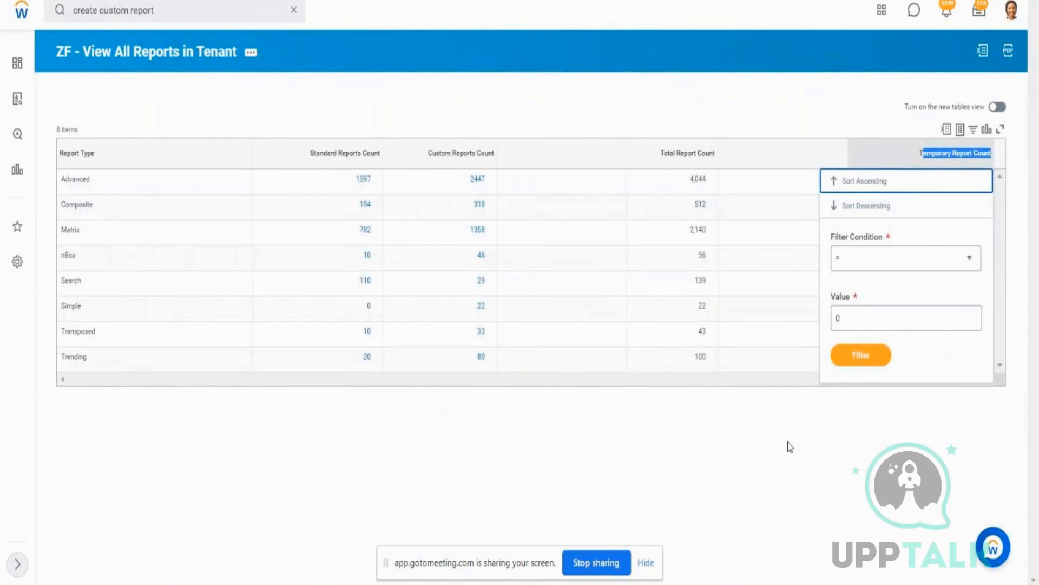
left_click(799, 469)
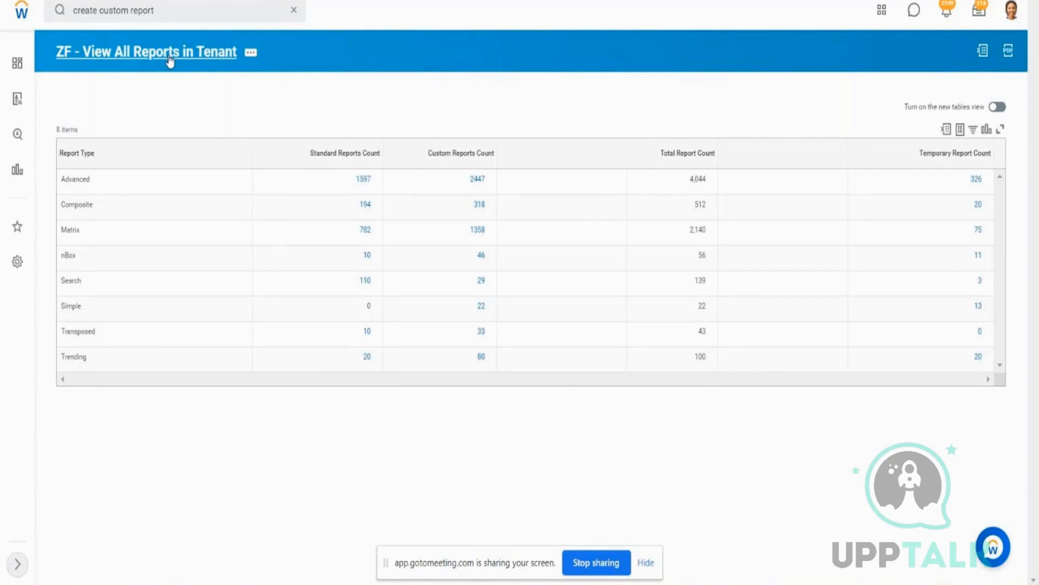
- Review control field column C1 in the report layout and compare it with the Report Type column in the run output
left_click(169, 61)
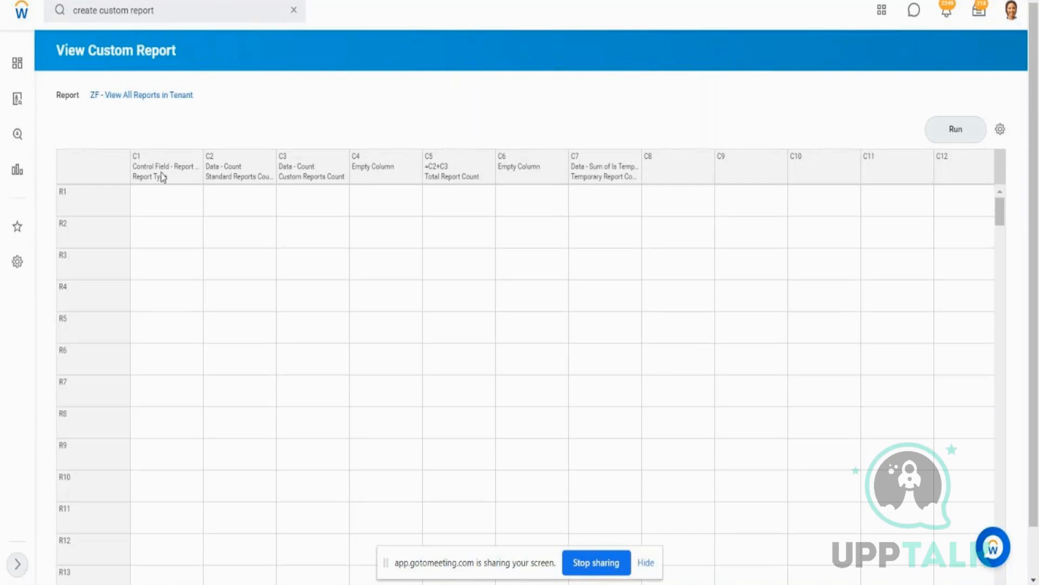
left_click(163, 177)
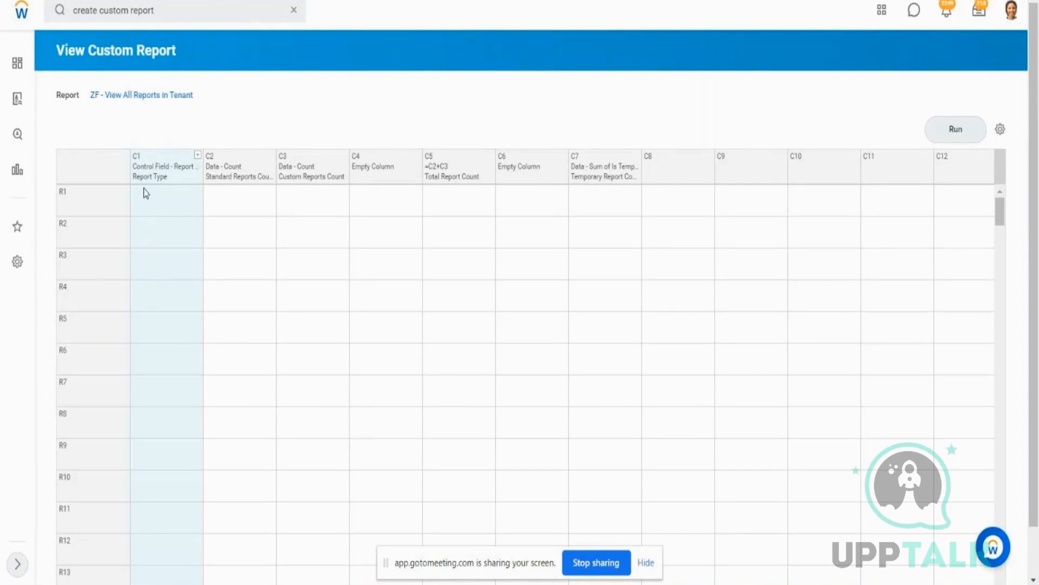
left_click(947, 133)
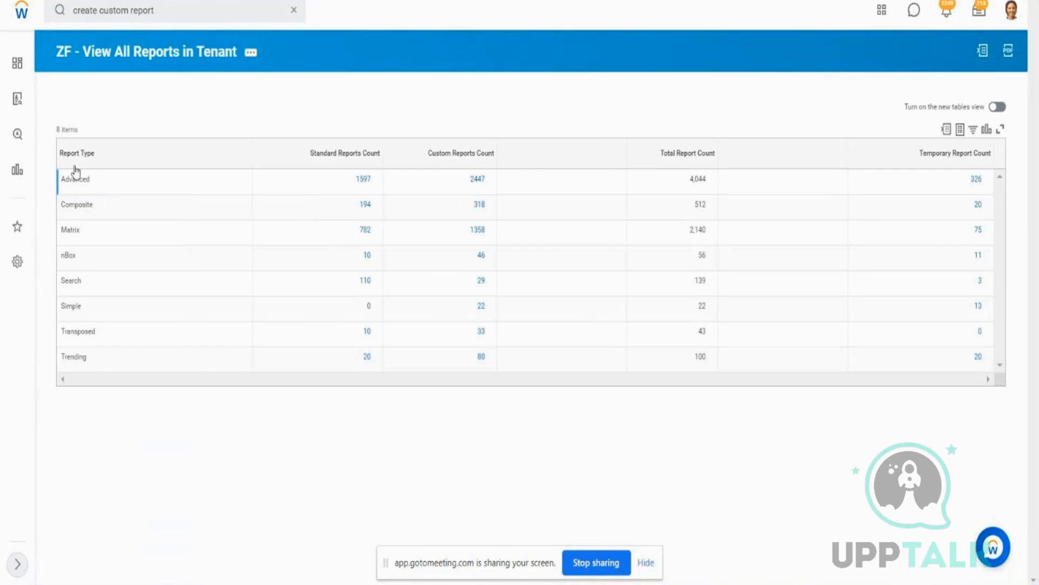
left_click_drag(64, 154, 96, 154)
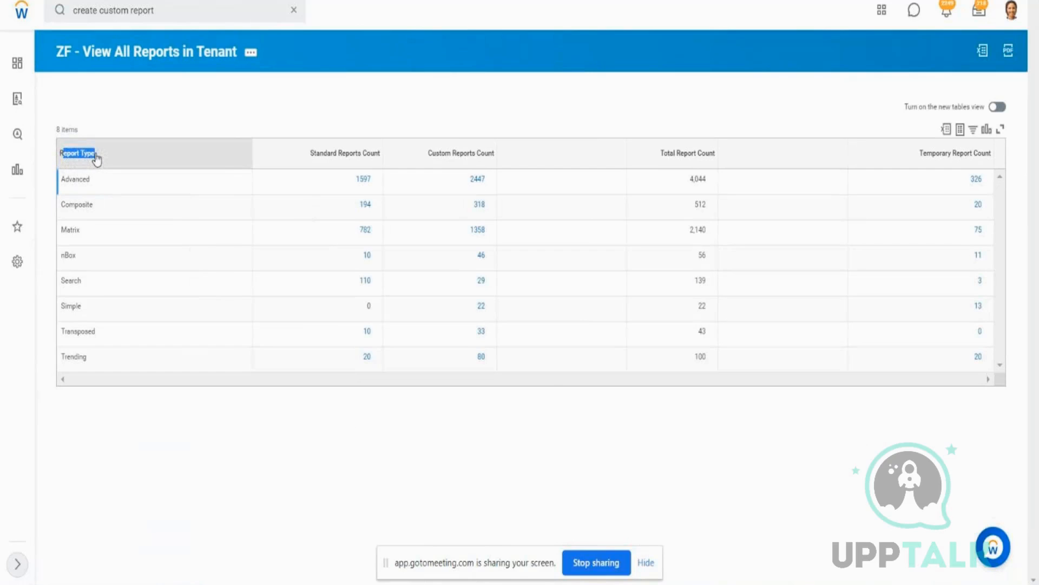
left_click(97, 156)
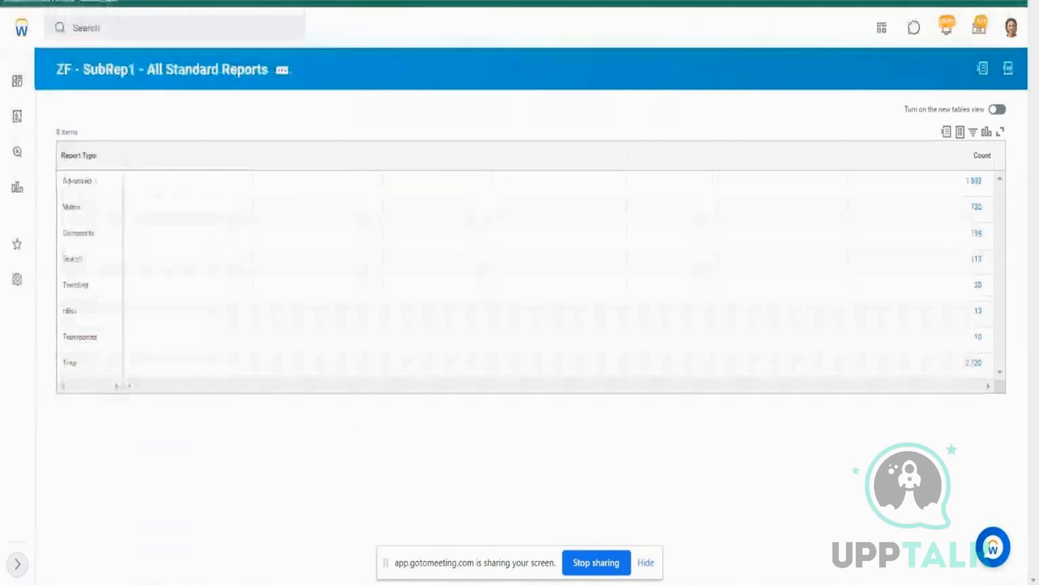
left_click_drag(96, 157, 62, 161)
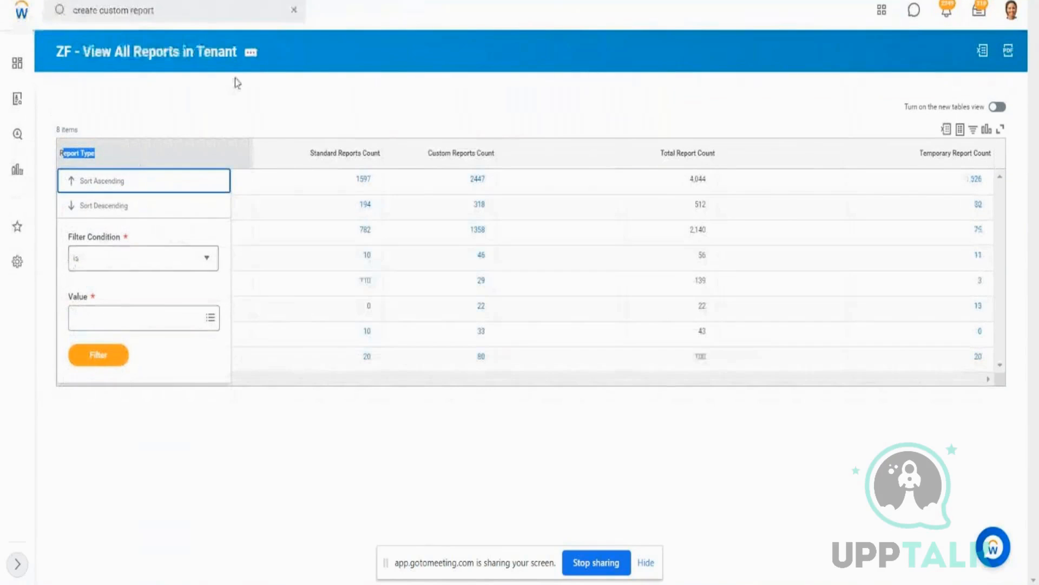
left_click(235, 79)
- Examine the listed report types and the Standard, Custom and Total count column headings in the output
mouse_move(93, 358)
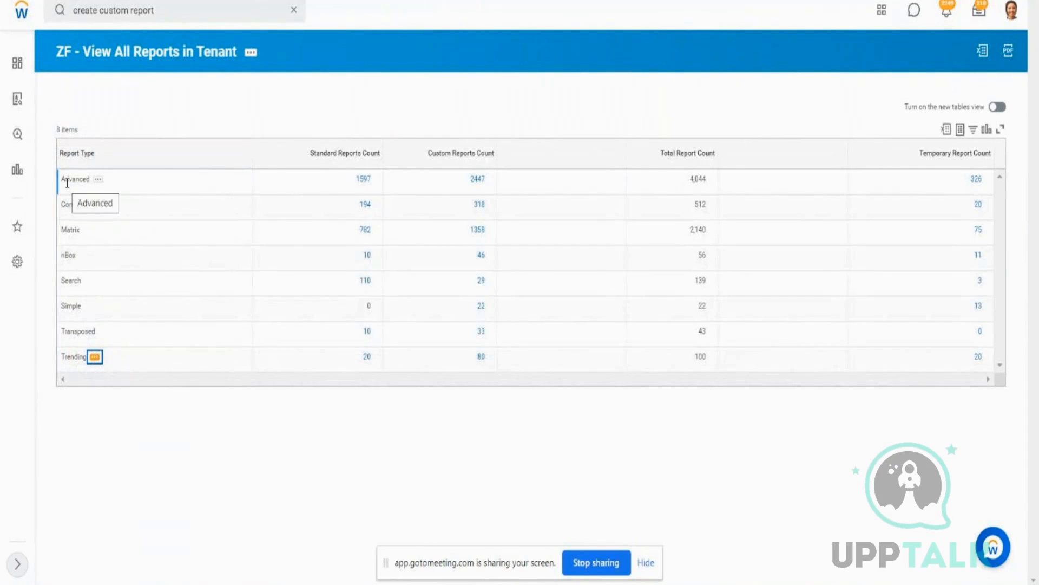
left_click_drag(67, 183, 82, 307)
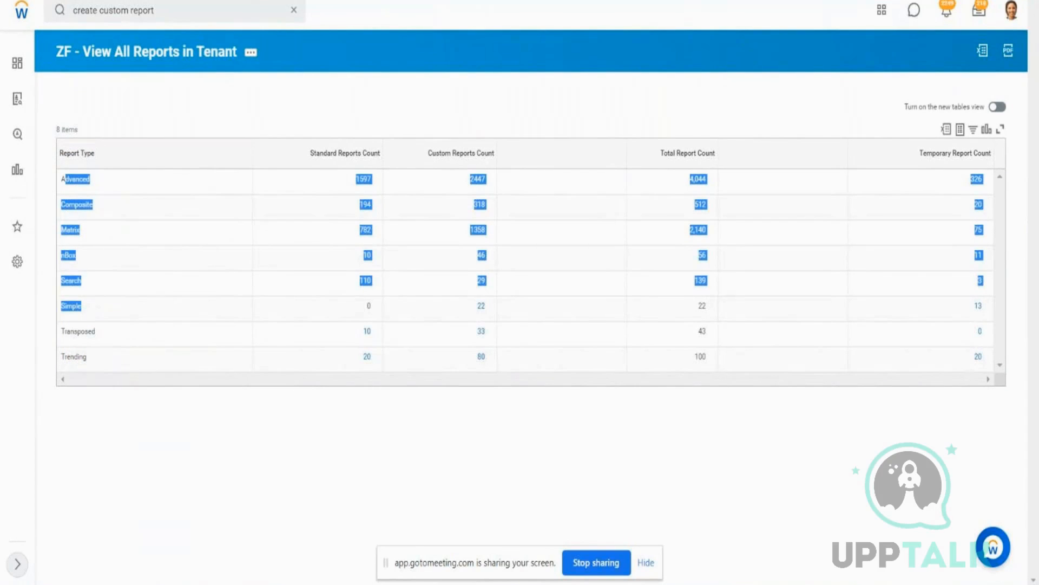
left_click(76, 160)
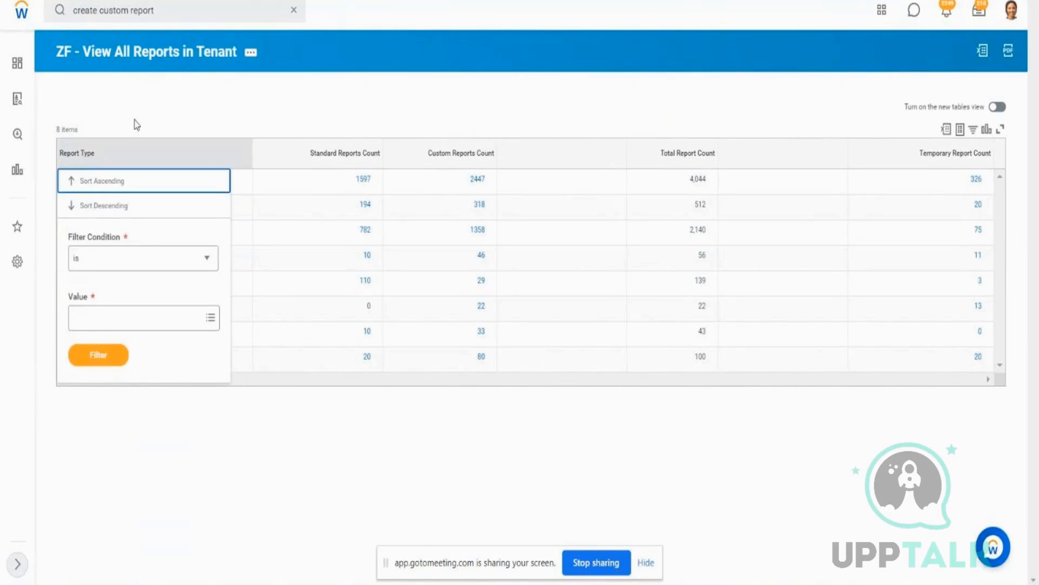
left_click(339, 154)
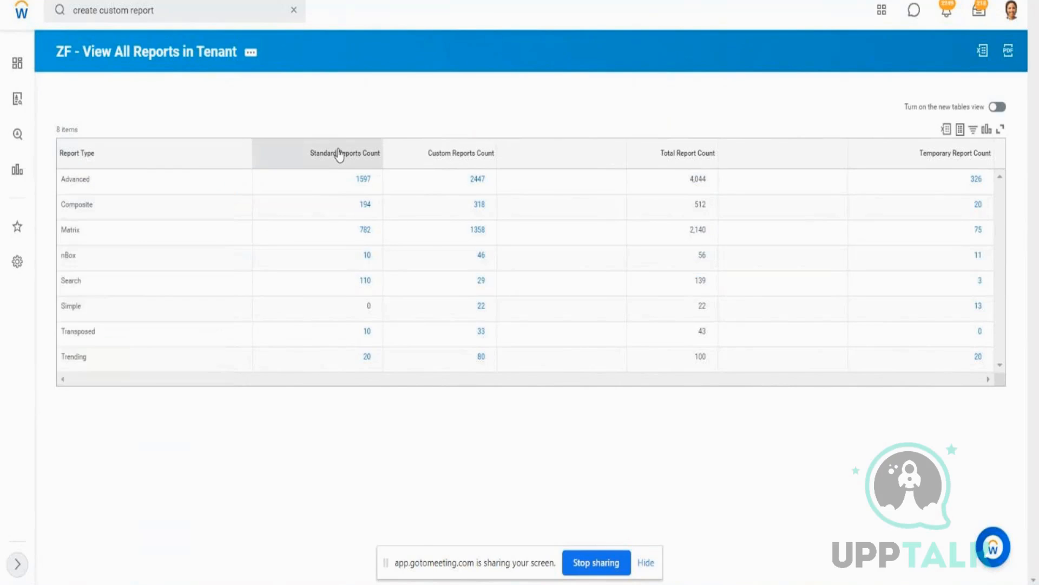
left_click(458, 157)
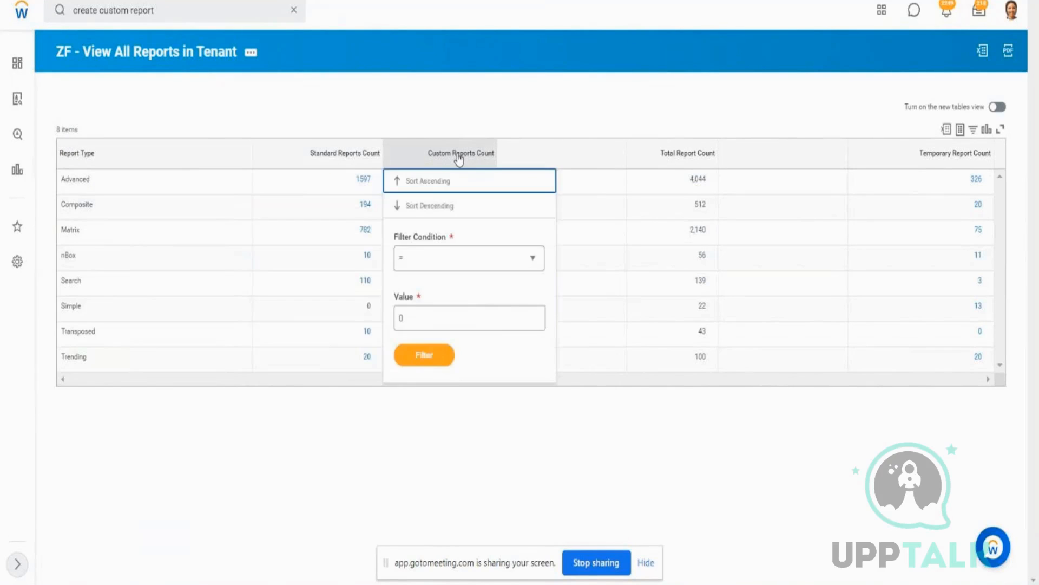
left_click(684, 159)
left_click(316, 108)
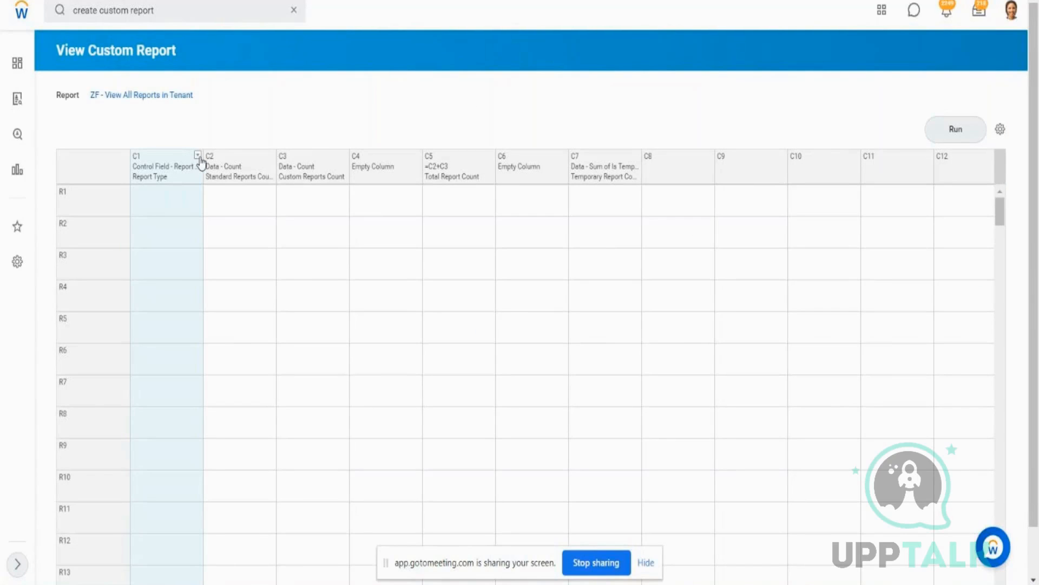
- Return to the report's column layout and open the definition of column C1, Report Type, for editing
left_click(198, 155)
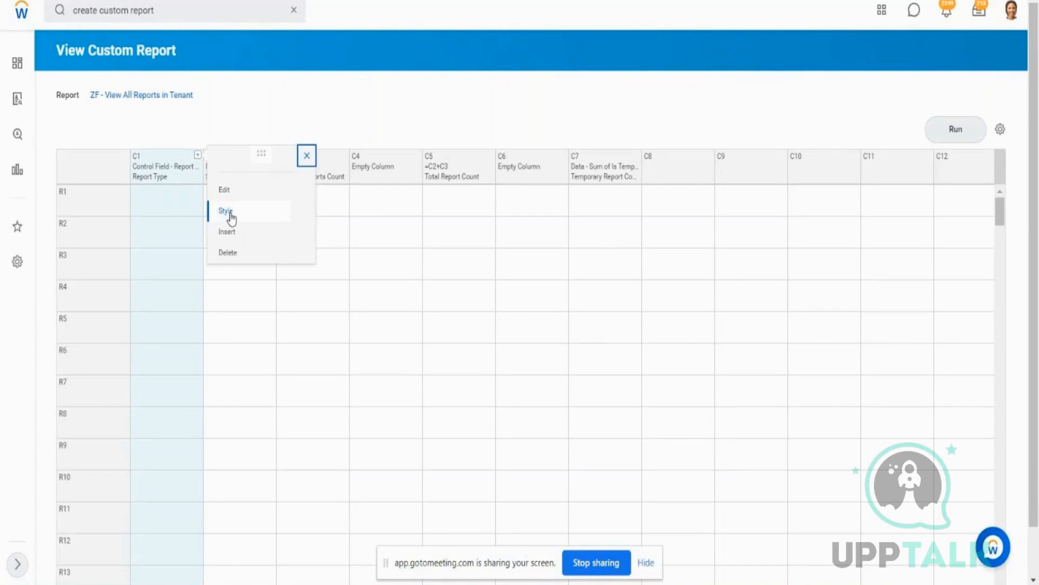
left_click(228, 190)
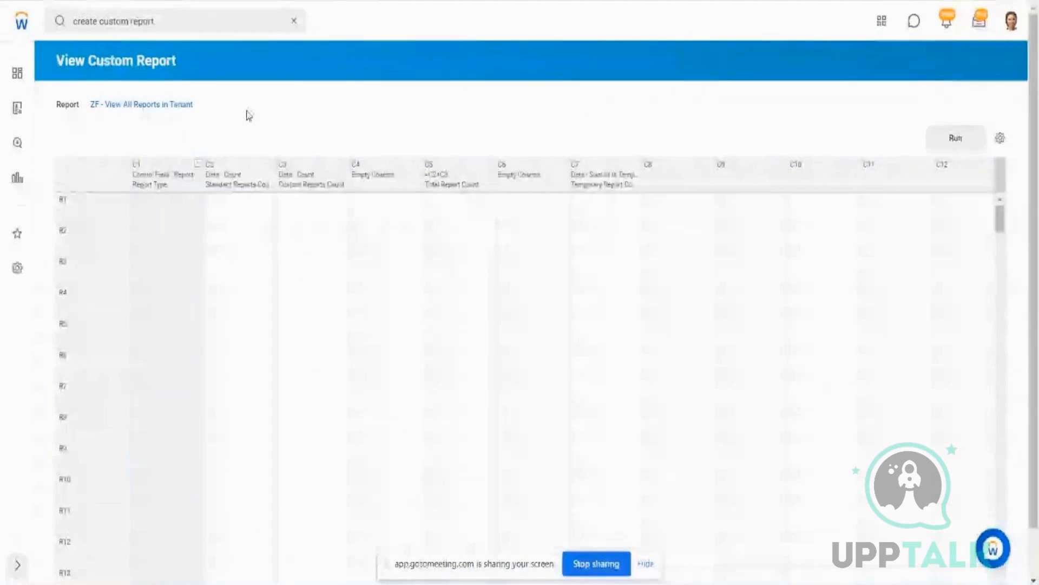
left_click(198, 164)
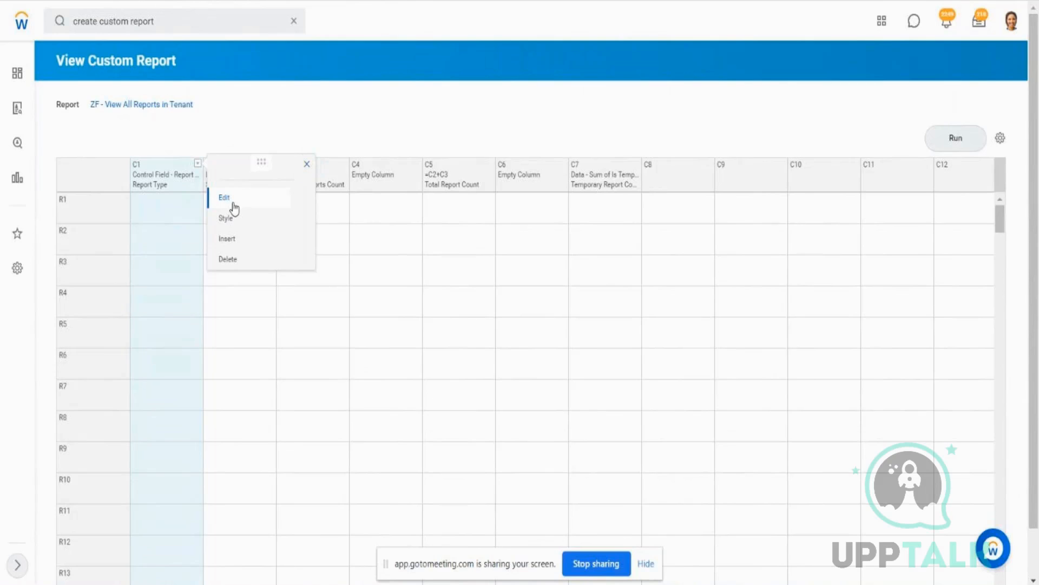
left_click(234, 205)
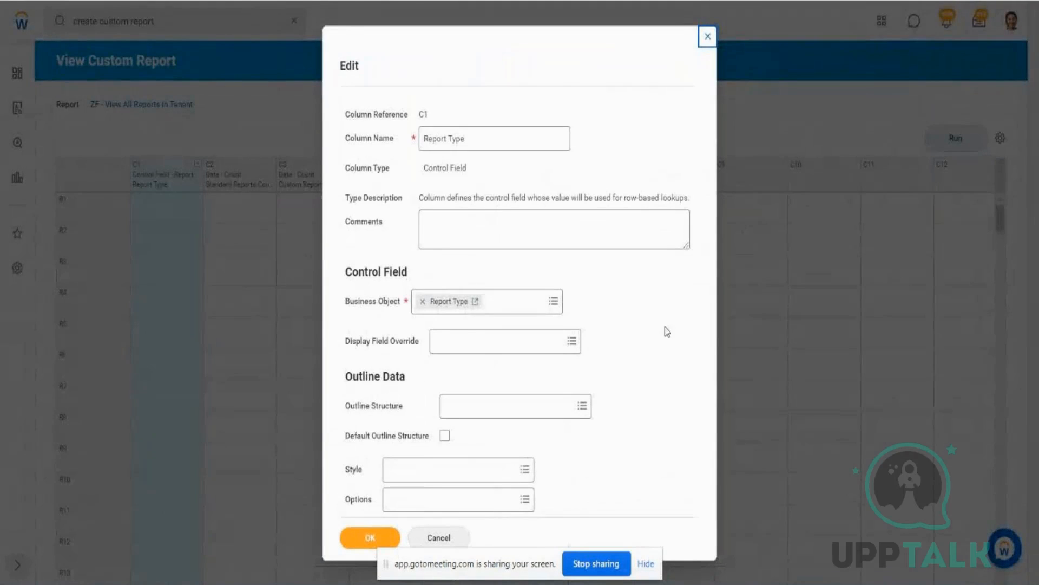
- Apply the Workday style Report Header to control field column C1, Report Type, and save the column definition
left_click(433, 472)
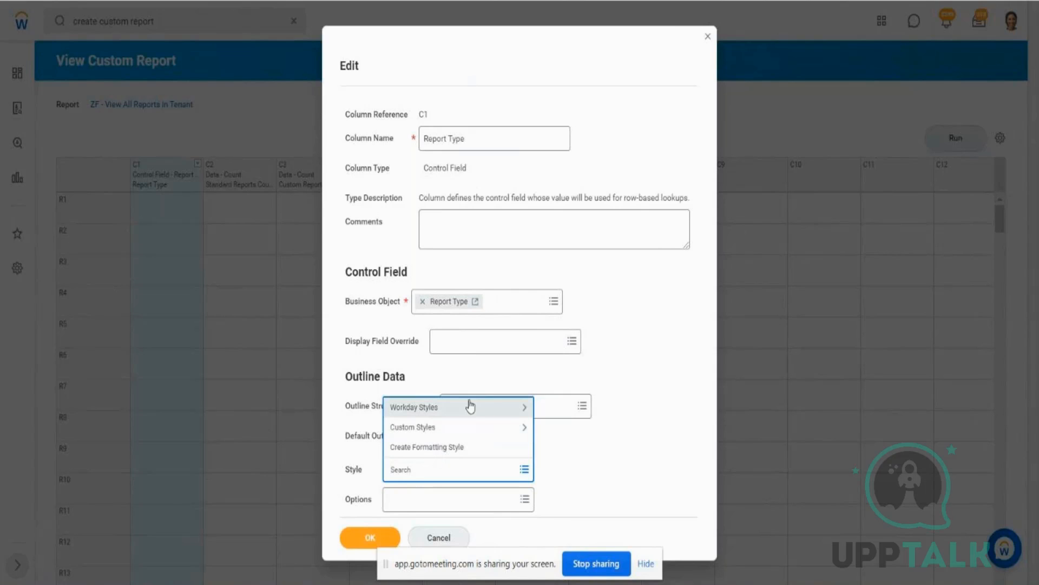
left_click(511, 407)
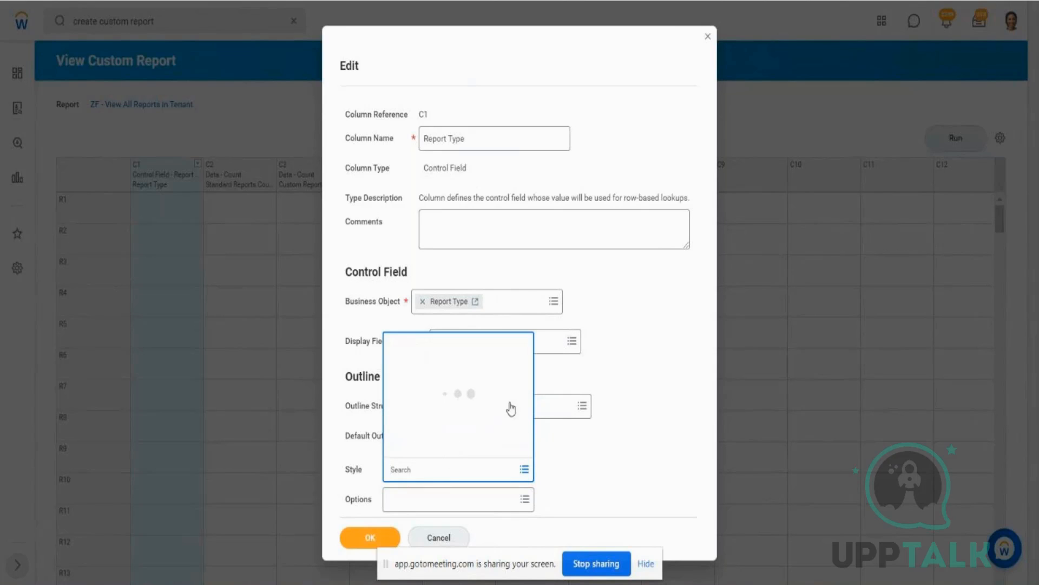
key("Down")
key("Down")
key("Down")
key("Down")
key("Down")
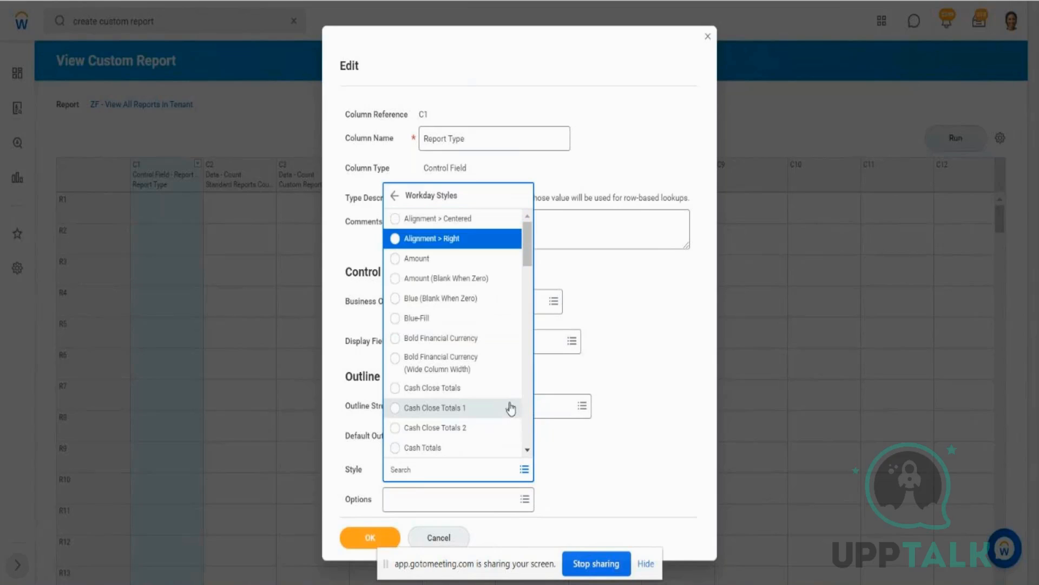
key("Up")
key("Up")
key("Up")
key("Up")
key("Up")
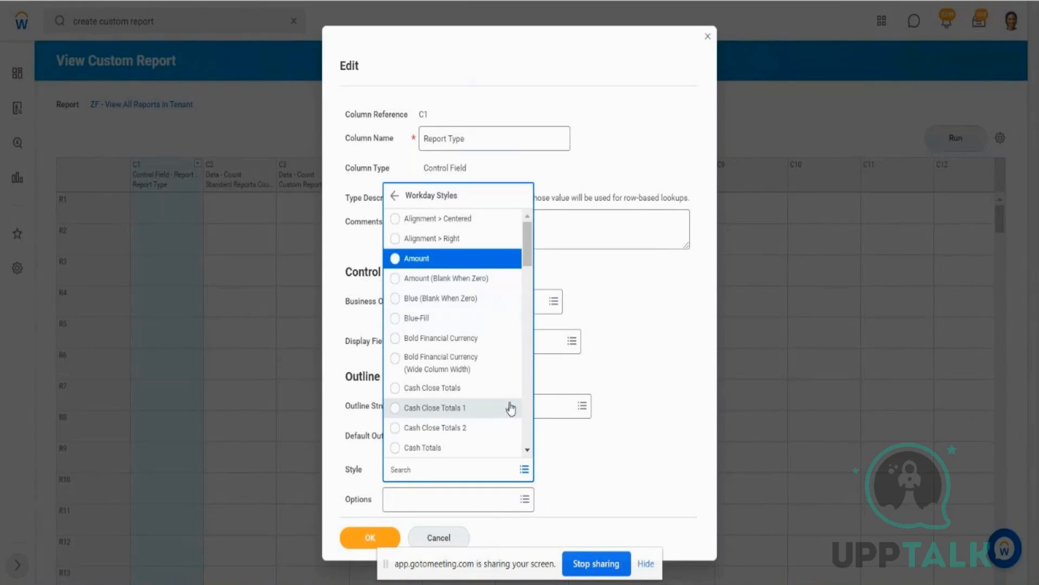
key("Down")
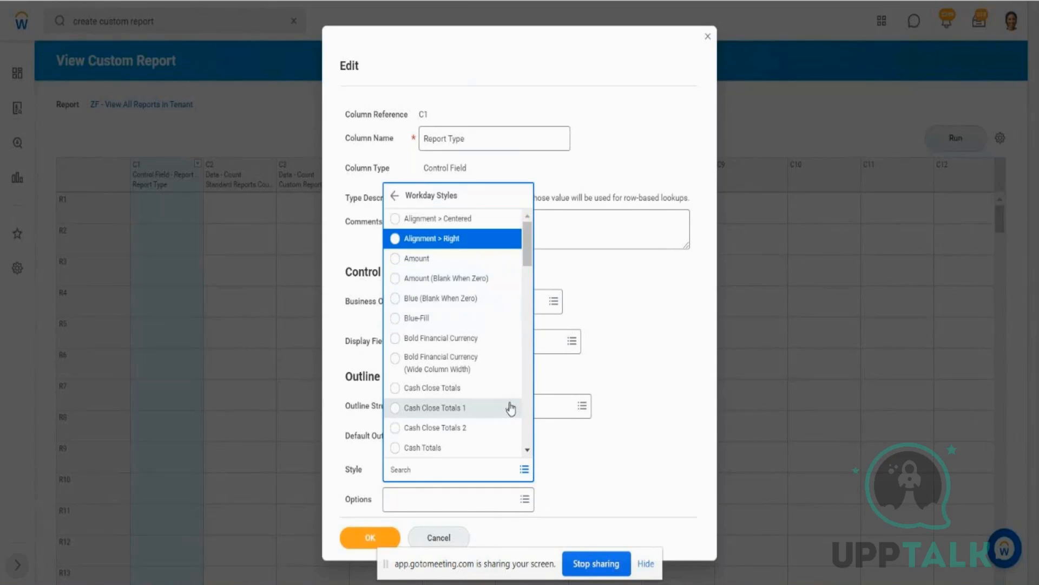
key("Down")
key("Down")
key("Down")
key("Down")
key("Down")
key("Down")
key("Down")
key("Down")
key("Down")
key("Down")
key("Down")
key("Down")
key("Down")
key("Down")
key("Down")
key("Down")
key("Down")
key("Down")
key("Down")
key("Down")
key("Down")
key("Down")
key("Down")
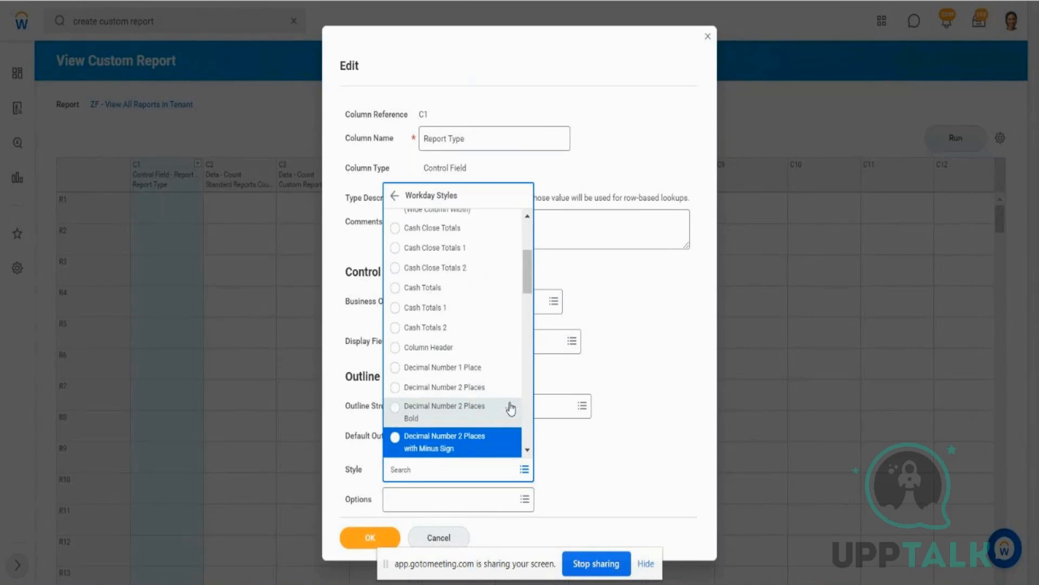
key("Down")
key("Down")
key("Down")
key("Down")
key("Down")
key("Down")
key("Down")
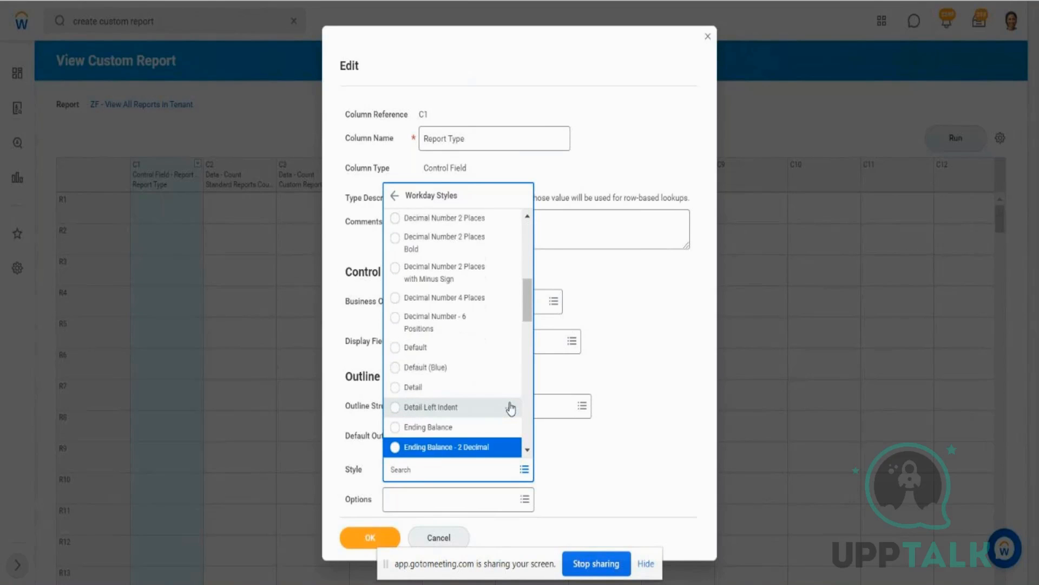
key("Down")
key("Down")
key("Down")
key("Down")
key("Down")
key("Down")
key("Down")
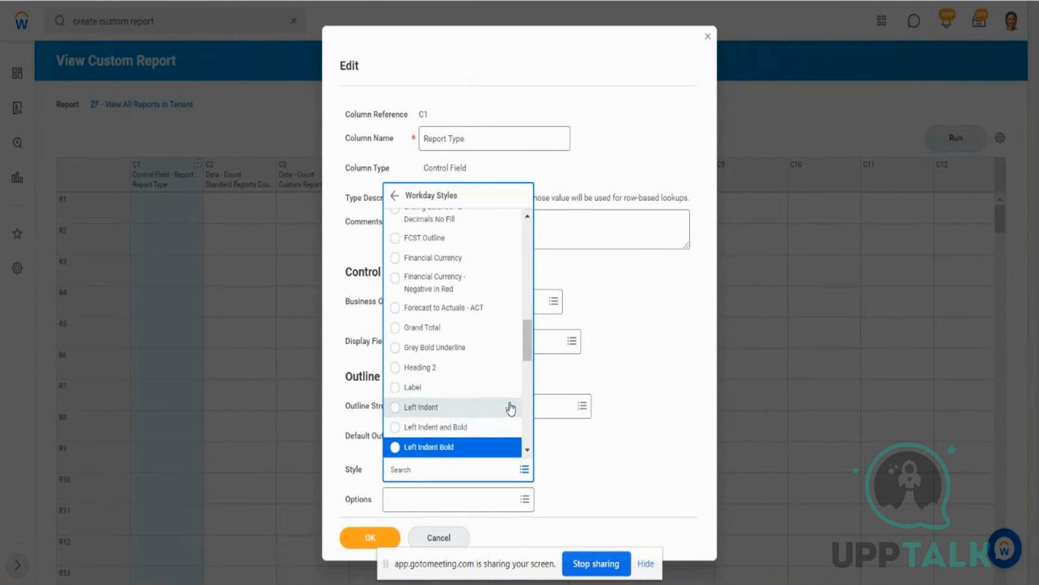
key("Down")
key("Down")
key("Down")
key("Down")
key("Down")
key("Down")
key("Down")
key("Down")
key("Down")
key("Down")
key("Down")
key("Down")
key("Down")
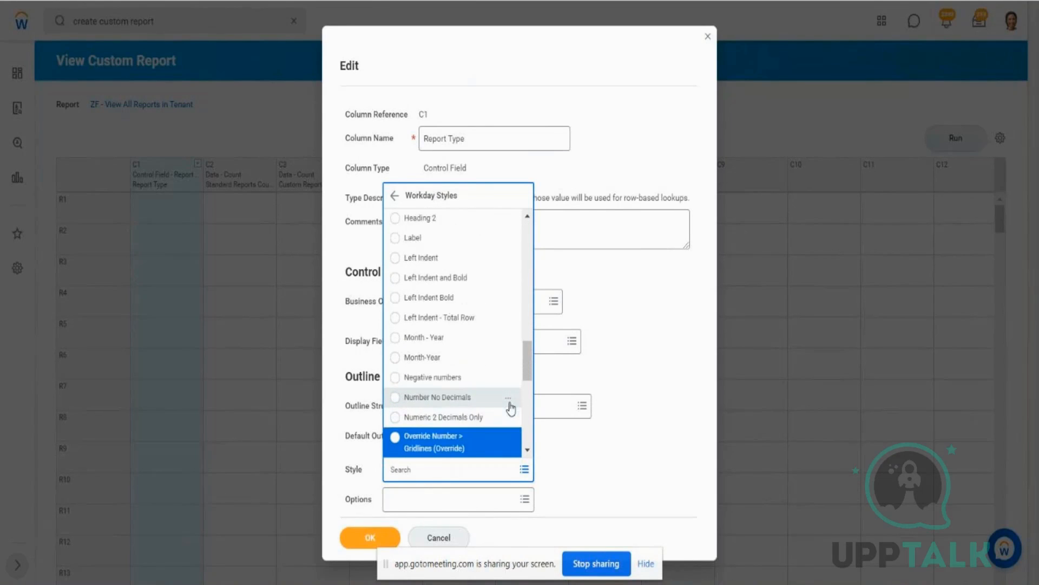
key("Down")
key("Down")
key("Down")
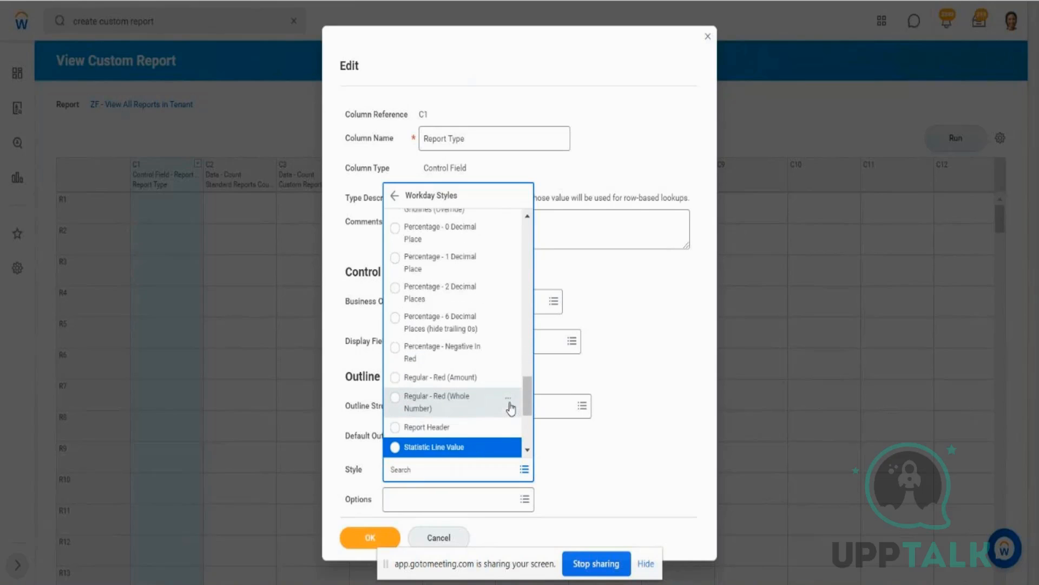
key("Up")
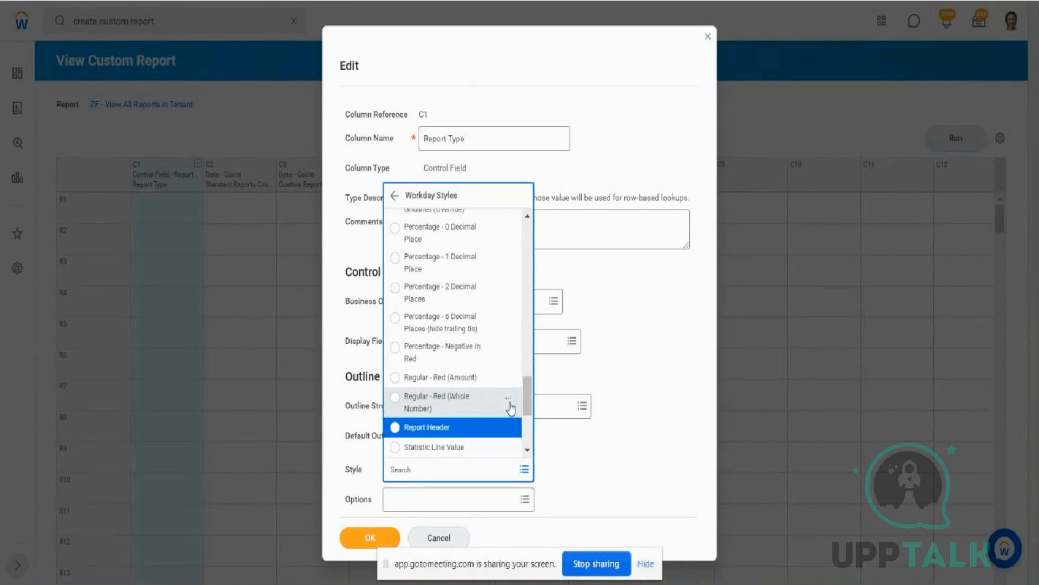
key("Return")
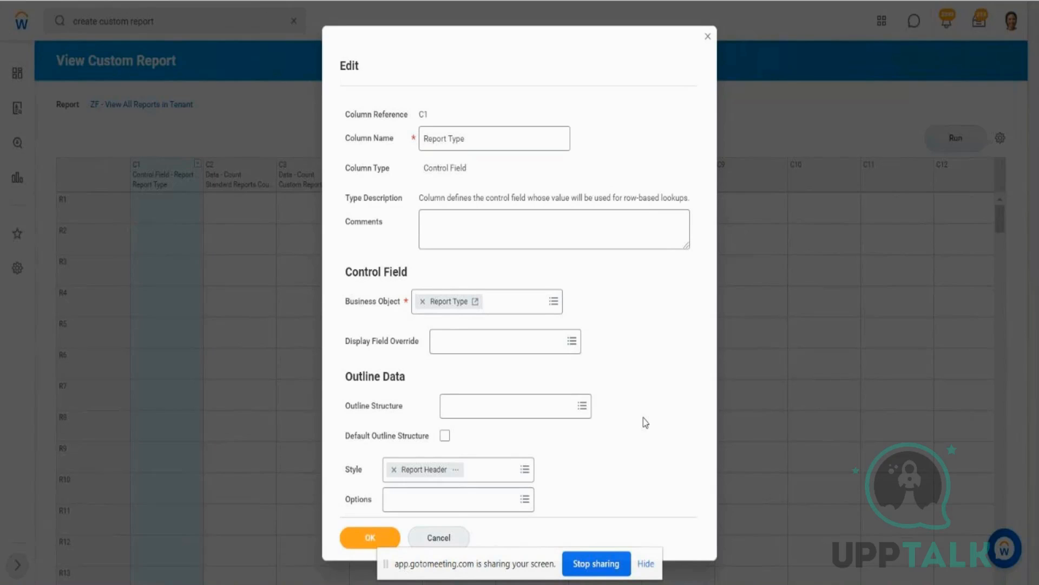
left_click(372, 537)
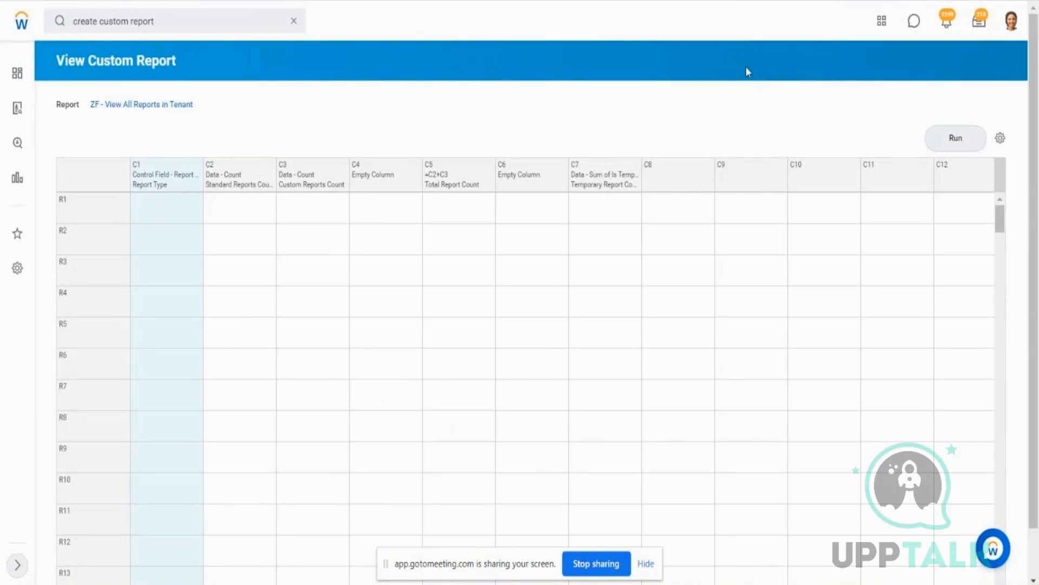
- Run the report to check the Report Type column's formatting and the Total Report Count column, and return to the column layout
left_click(955, 138)
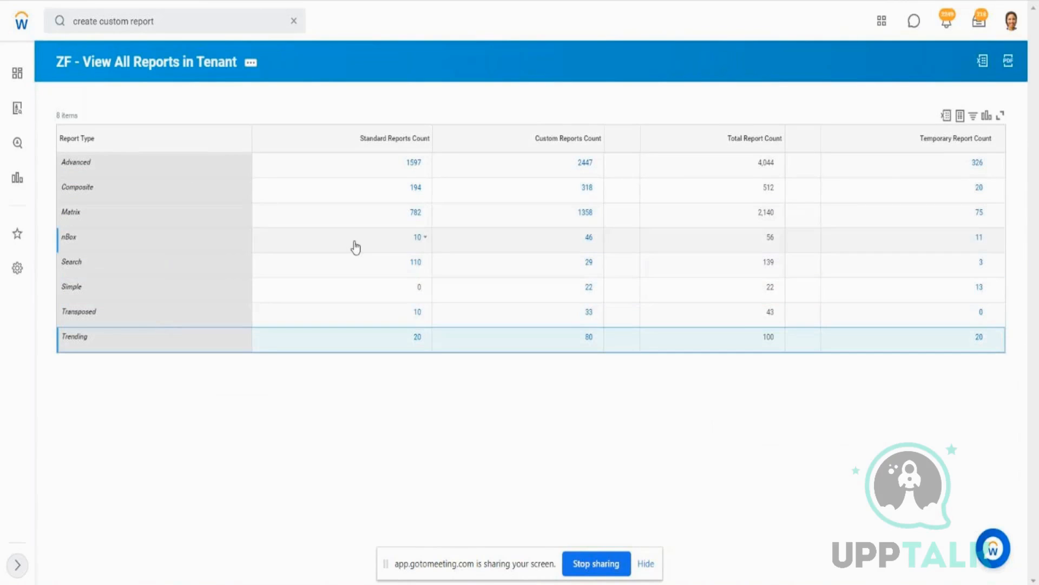
left_click(759, 144)
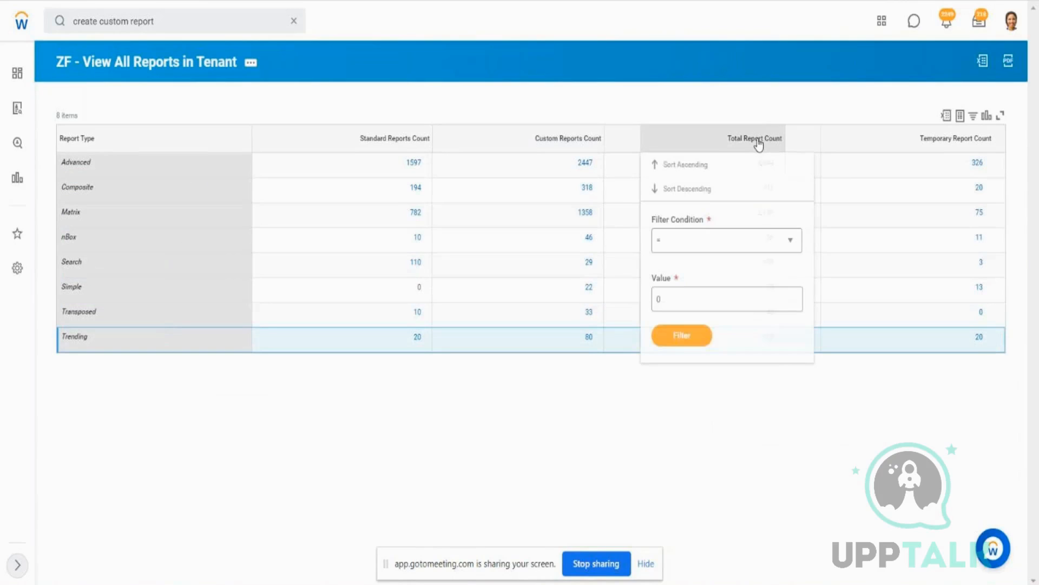
double_click(174, 58)
left_click(174, 61)
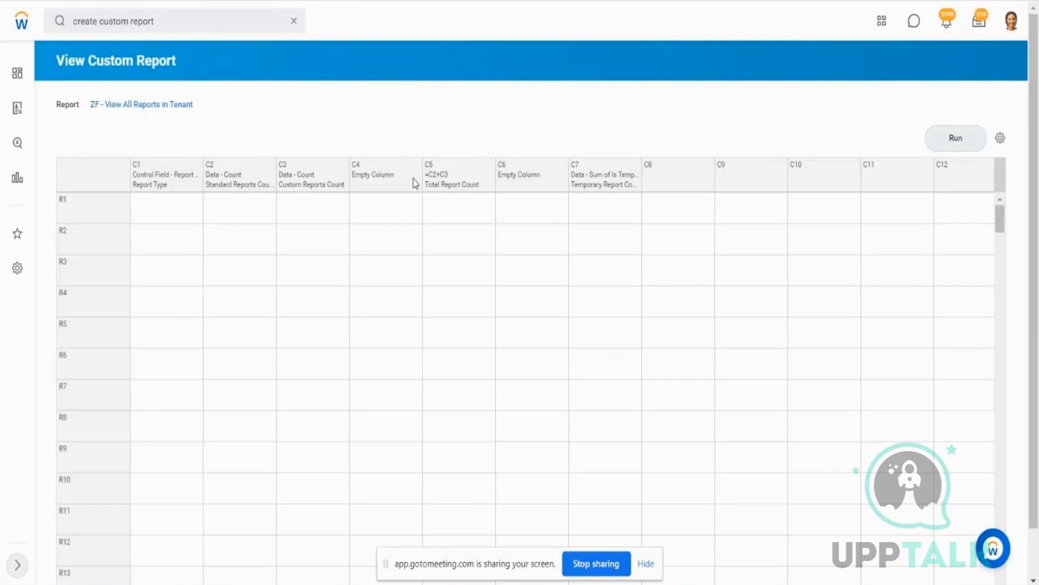
- Apply the Workday style Cash Totals to column C5, Total Report Count, and run the report again
left_click(464, 175)
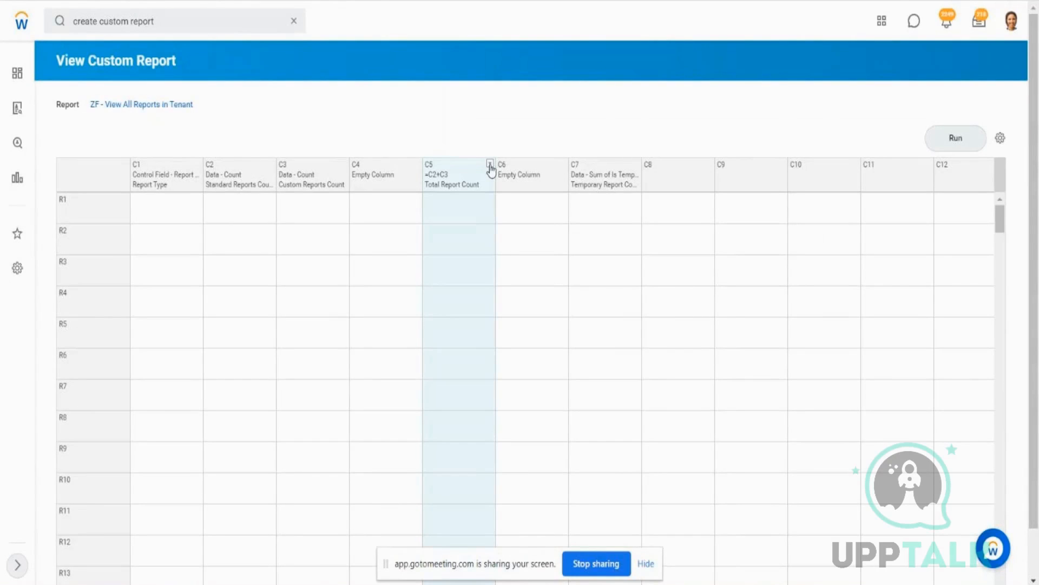
left_click(490, 163)
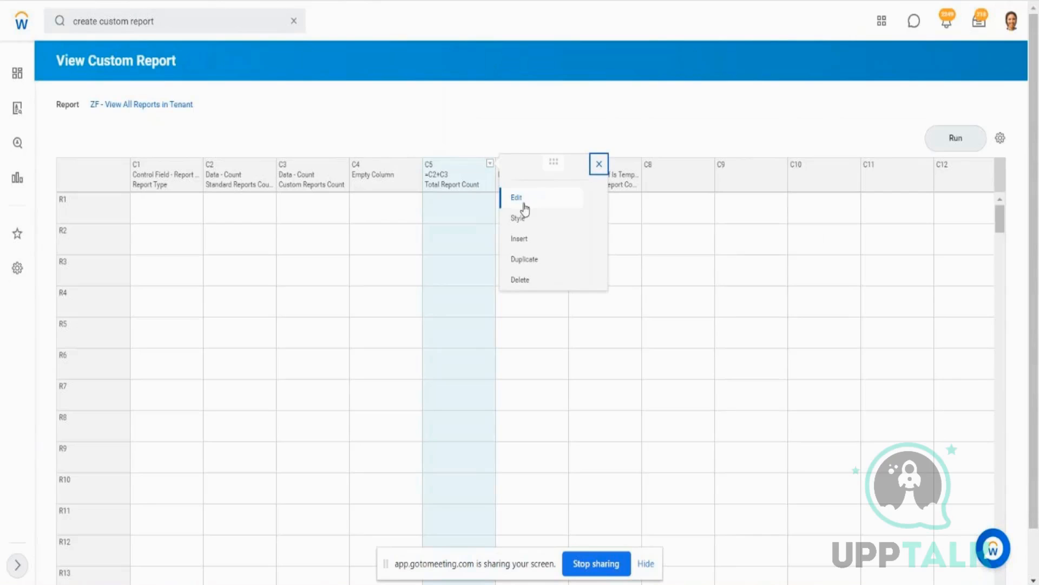
left_click(524, 223)
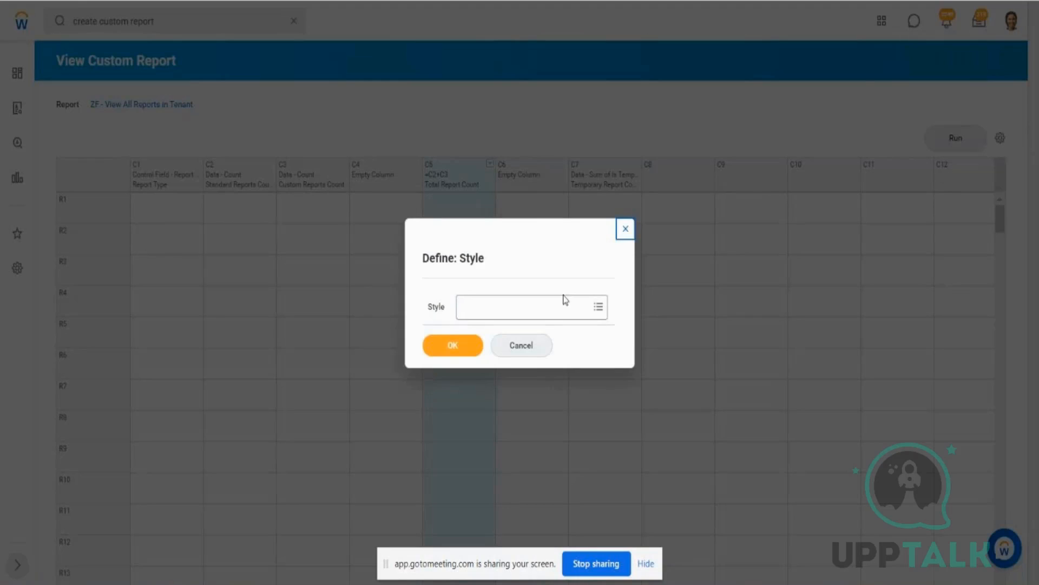
left_click(555, 304)
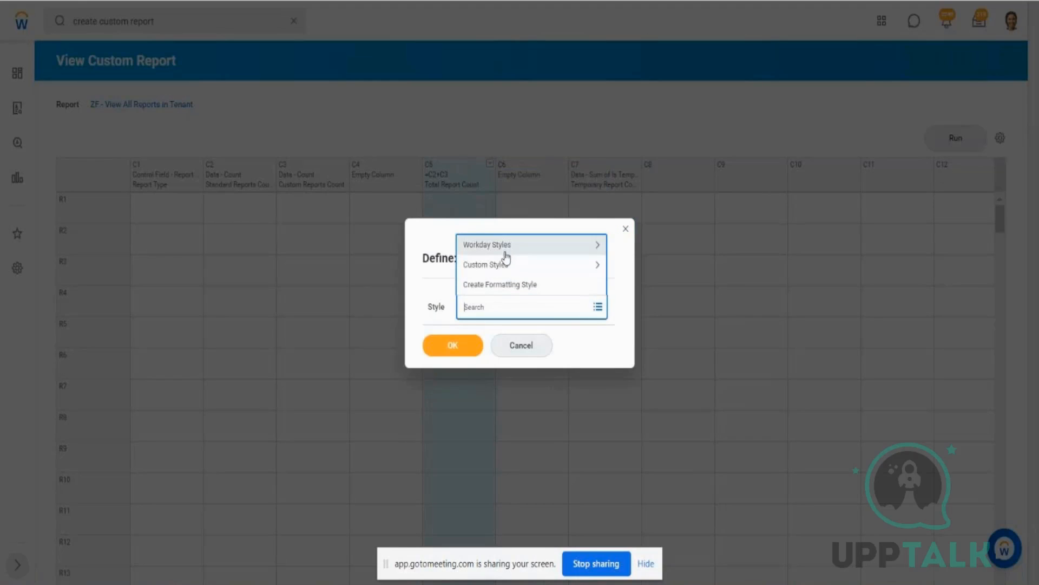
left_click(525, 245)
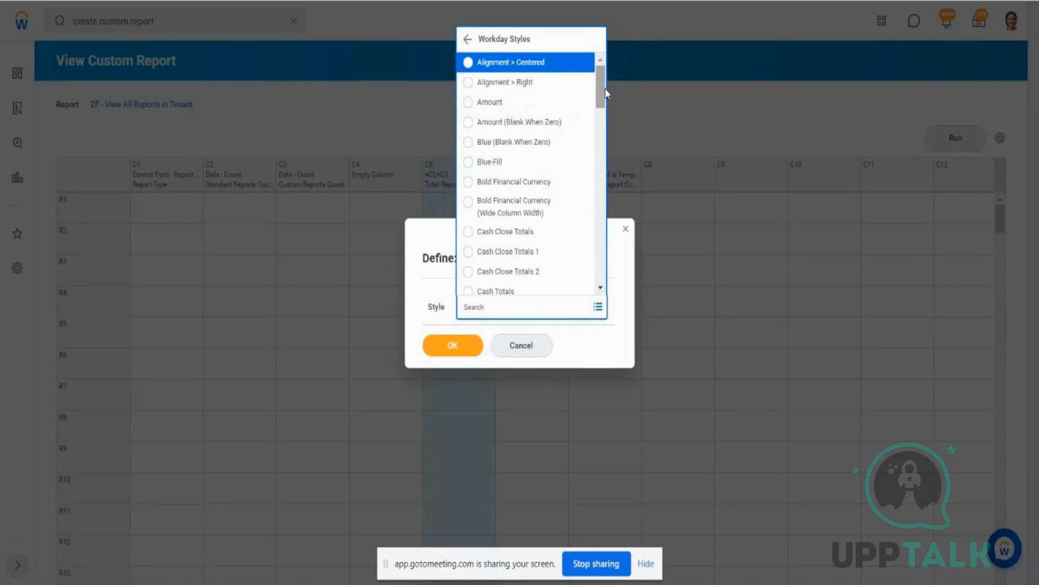
left_click_drag(603, 87, 603, 92)
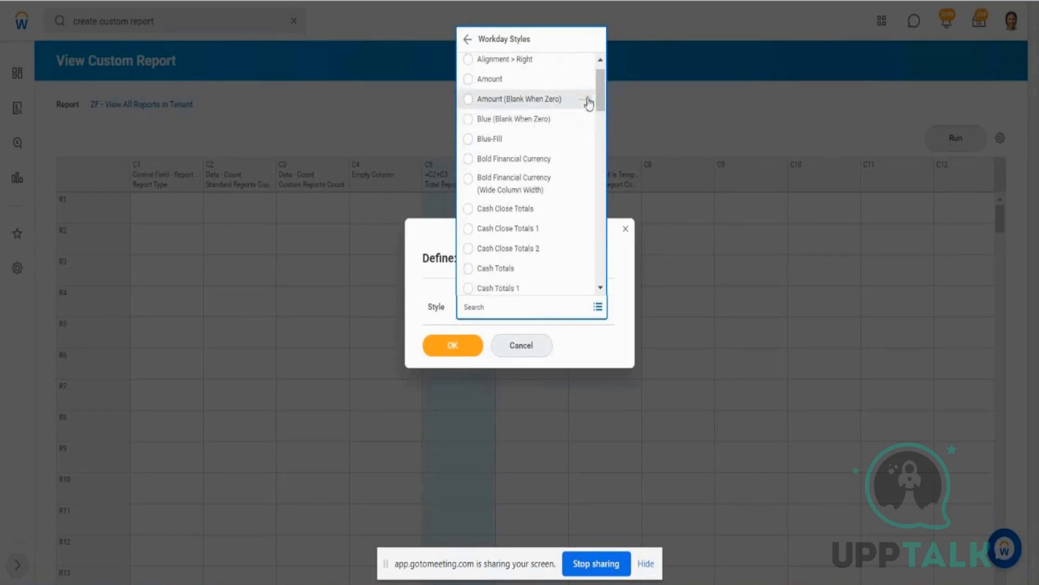
left_click_drag(600, 98, 602, 124)
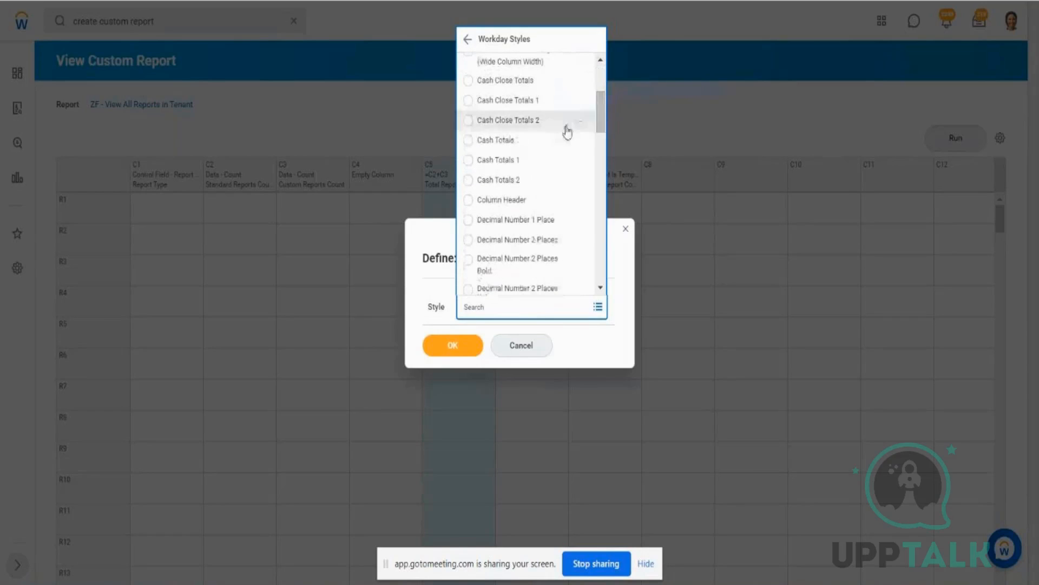
left_click(514, 142)
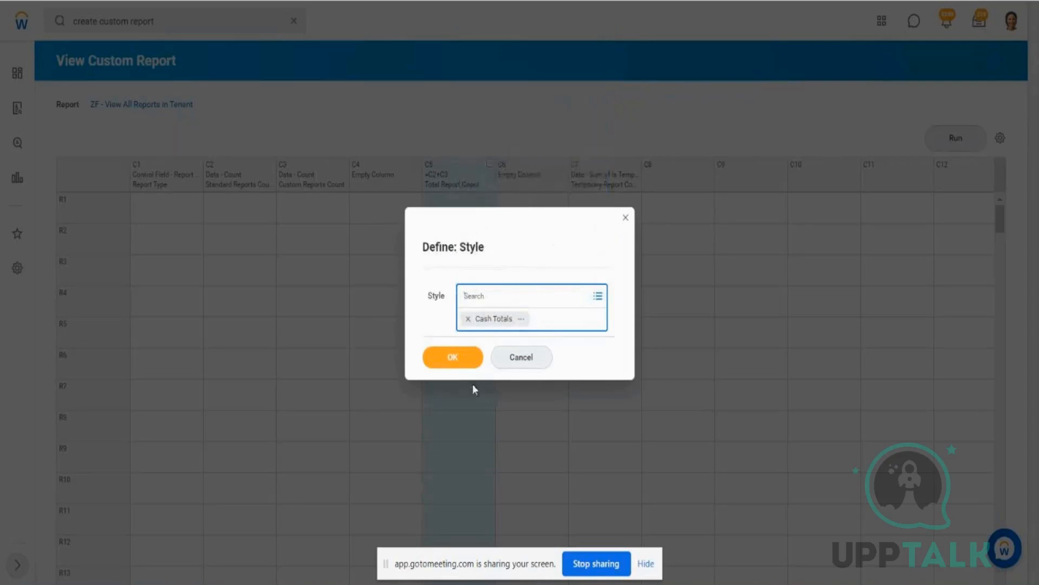
left_click(461, 353)
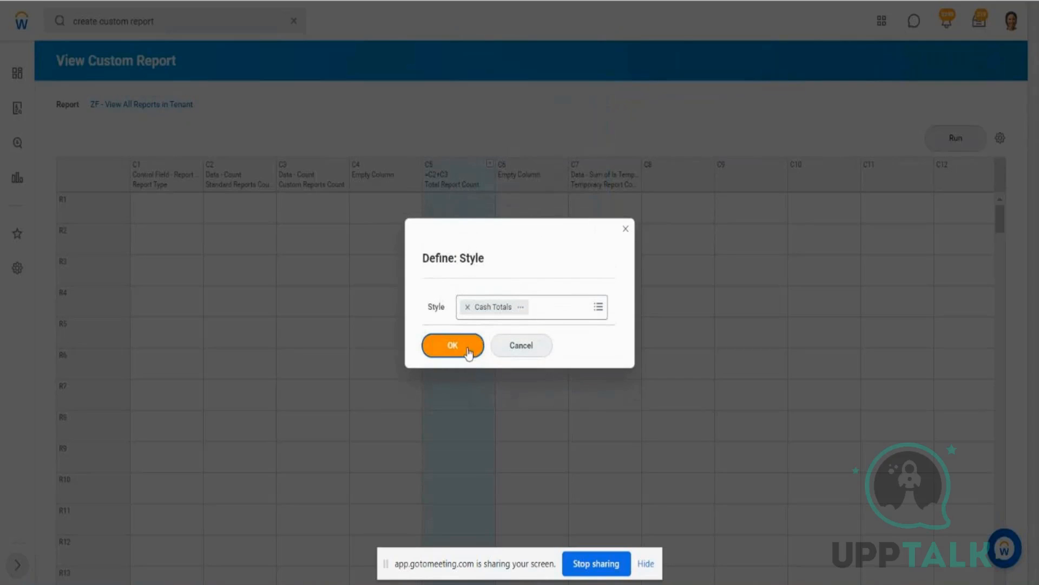
left_click(469, 352)
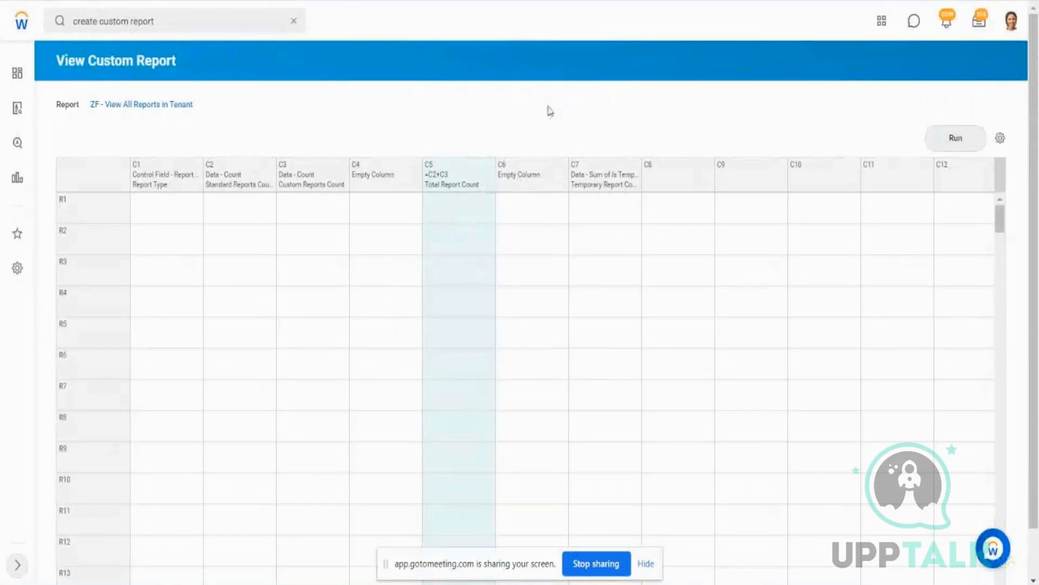
left_click(953, 144)
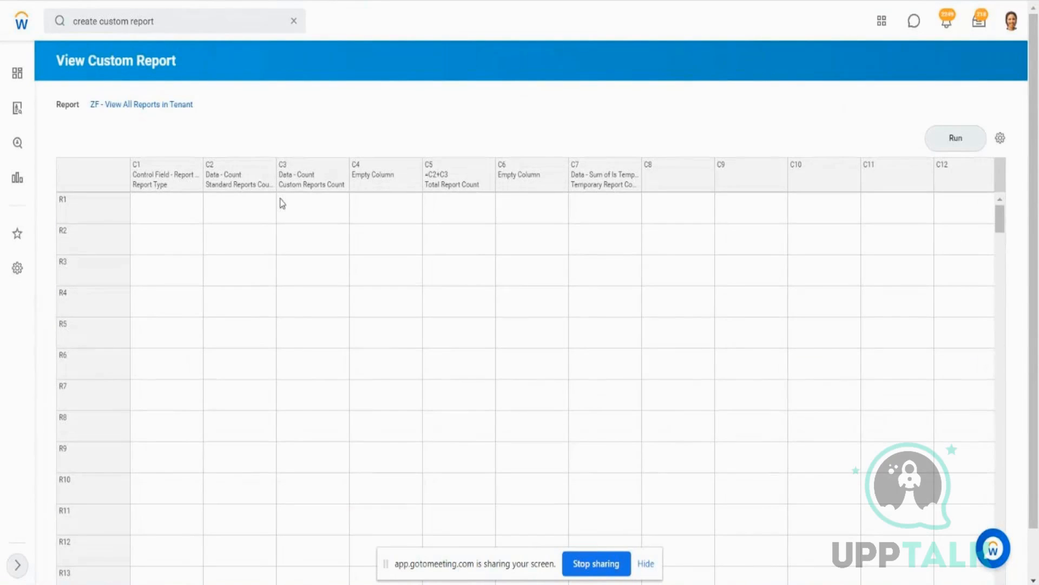
- Start defining the style of column C2, Standard Reports Count, and bring up the available Workday styles
left_click(258, 178)
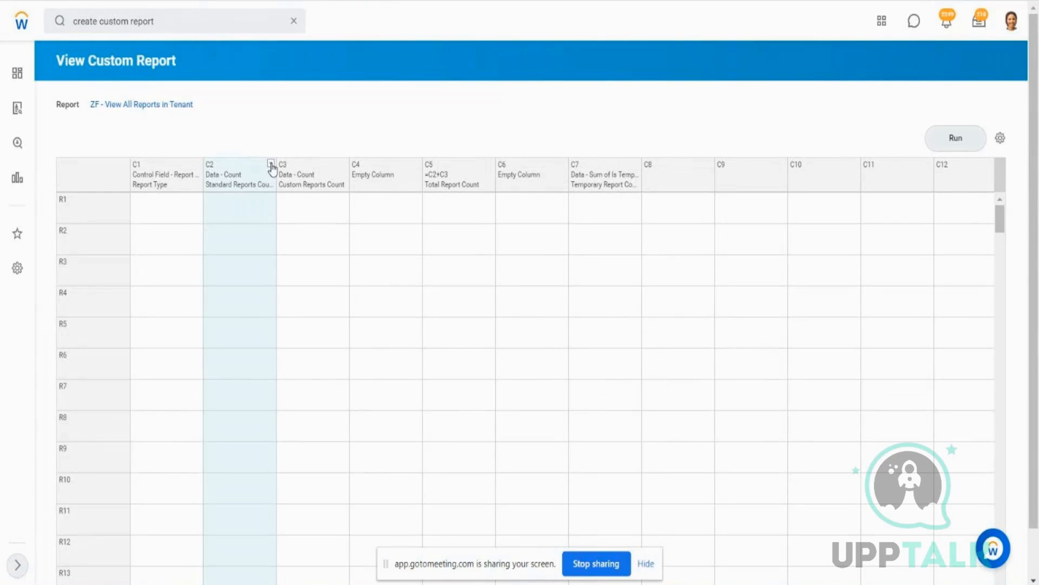
left_click(270, 164)
left_click(309, 223)
left_click(508, 310)
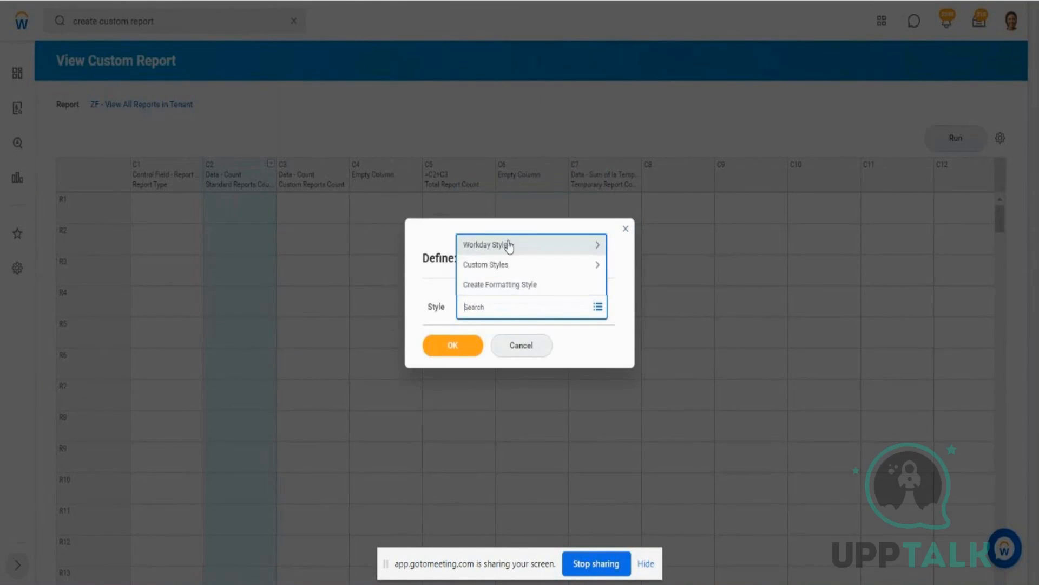
left_click(509, 245)
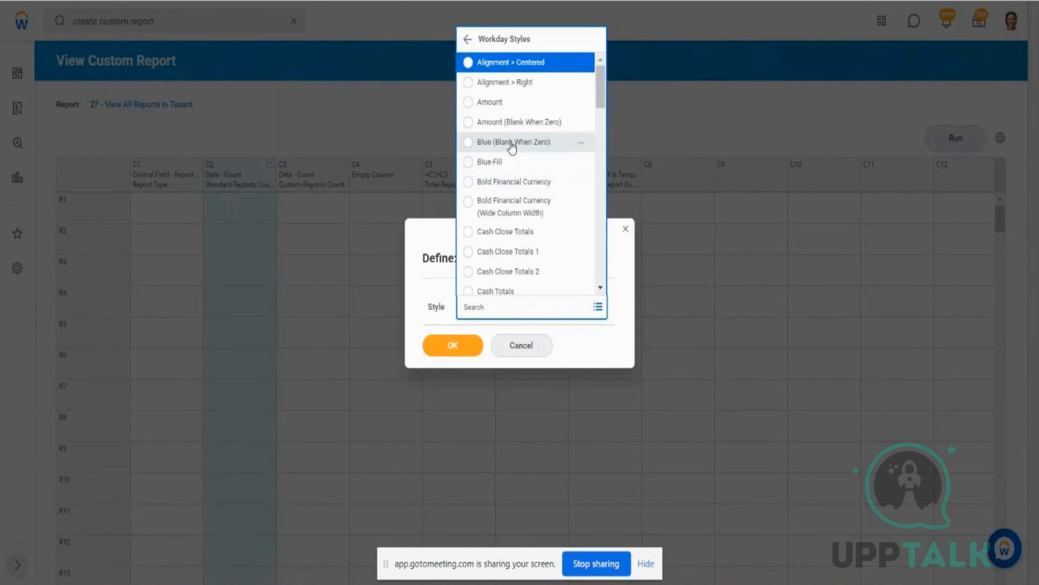
- Apply the Blue (Blank When Zero) Workday style to column C2 and run the report to check the Simple row's standard count
left_click(511, 141)
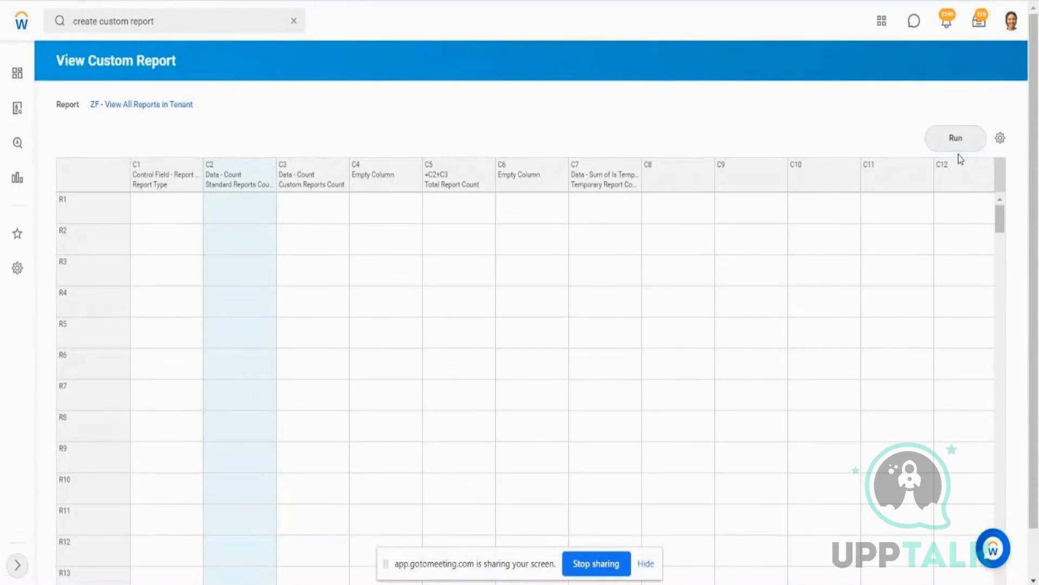
left_click(960, 144)
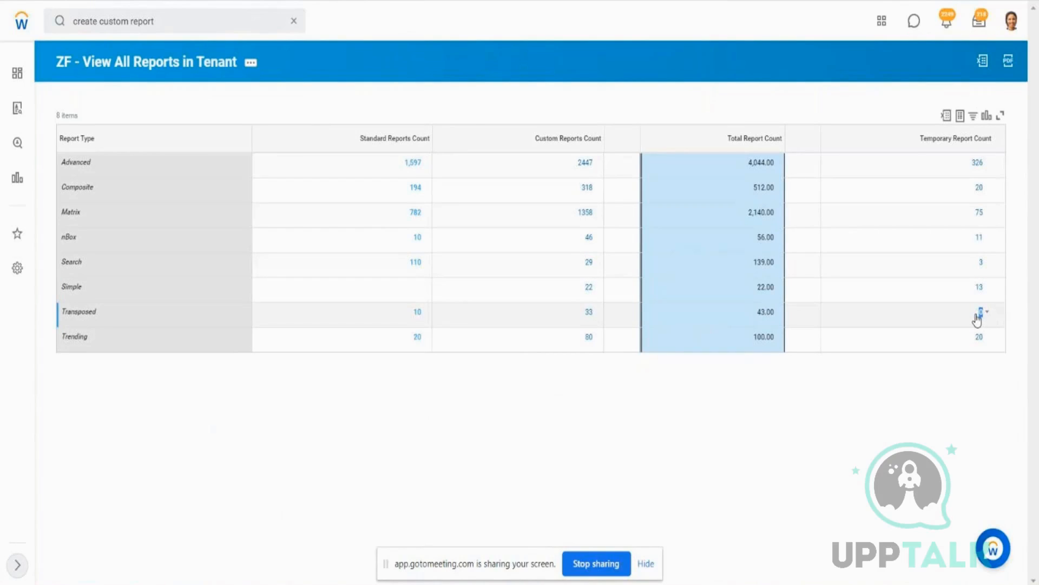
left_click(414, 288)
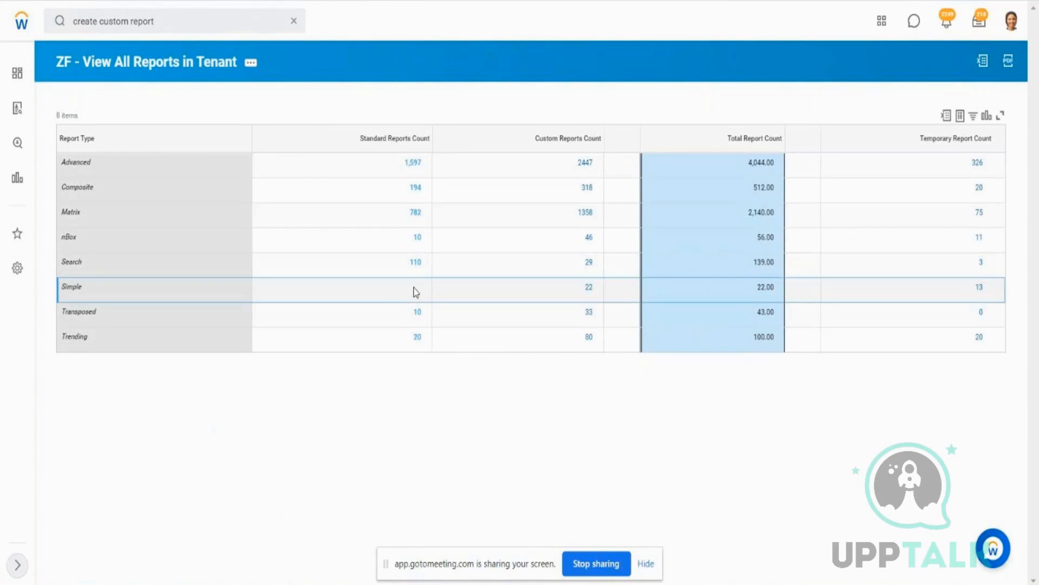
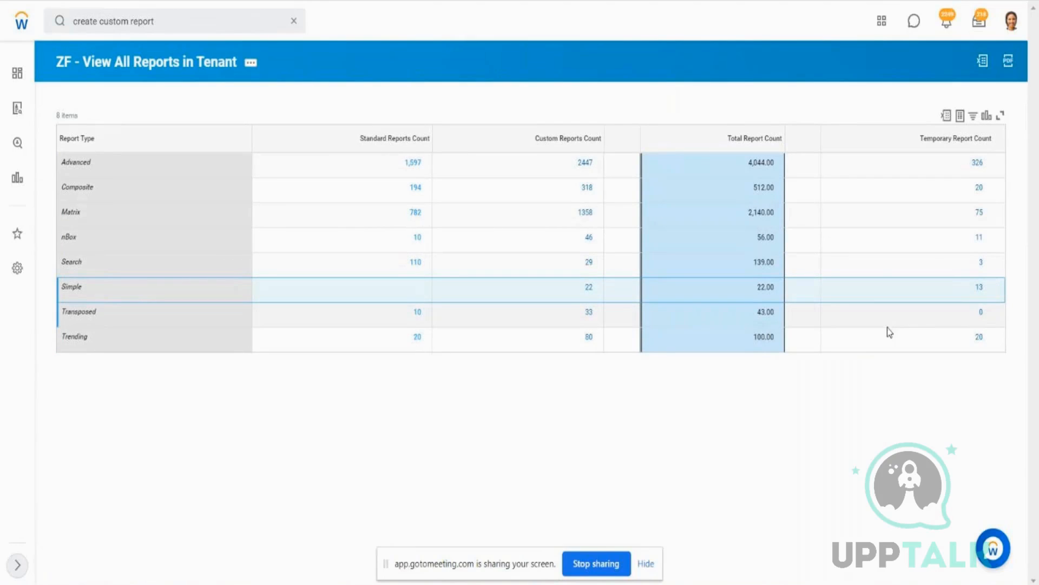
- Examine the Total Report Count column in the report output, comparing the Transposed and Search rows
double_click(769, 313)
left_click(768, 314)
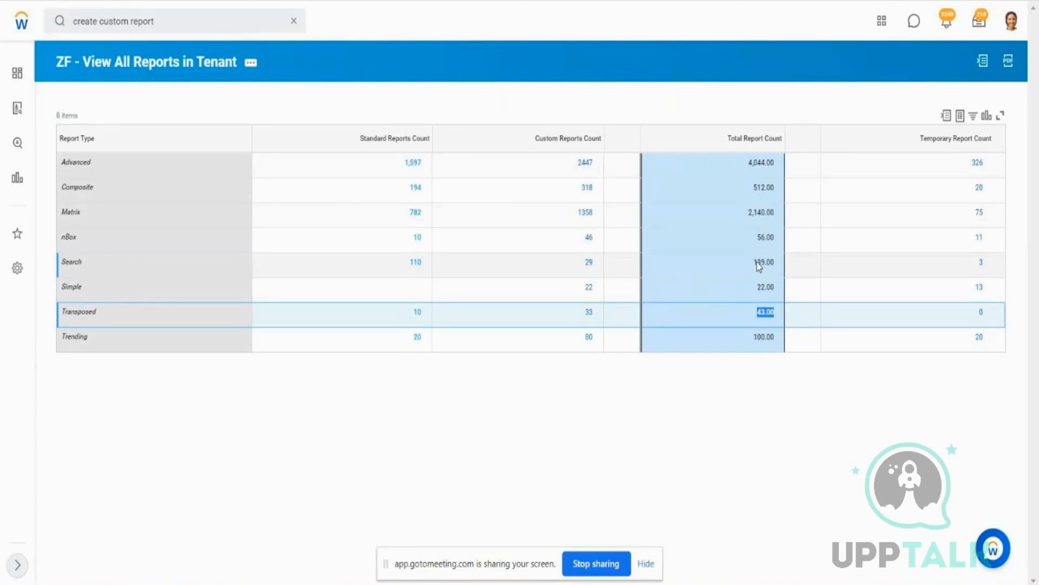
left_click(781, 266)
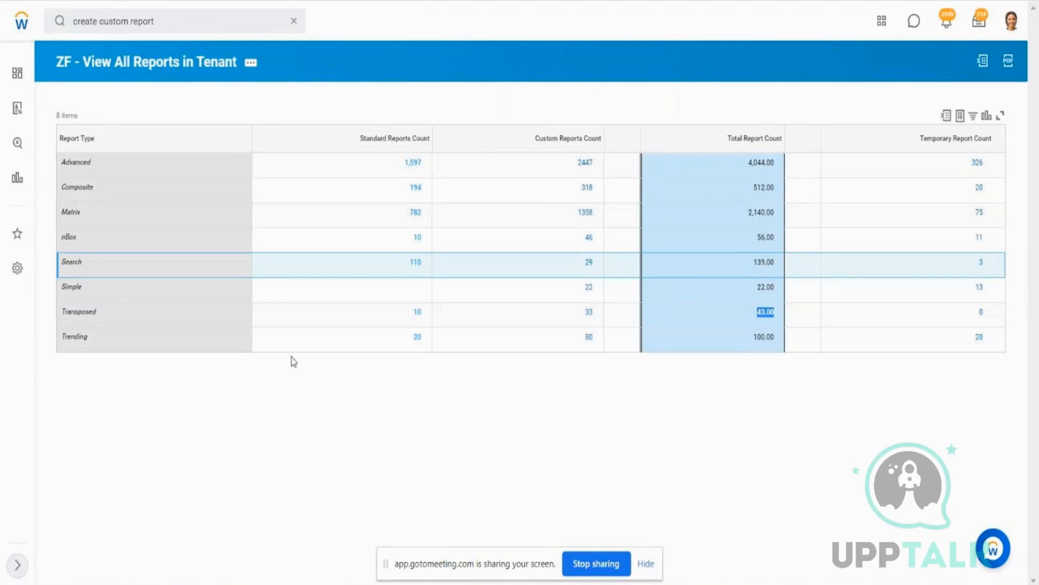
left_click(475, 375)
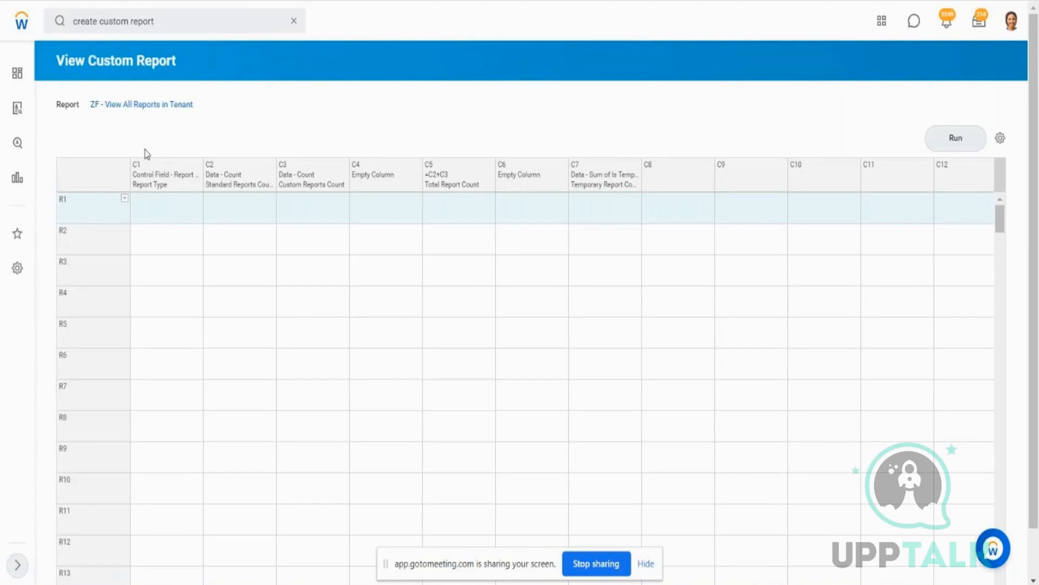
- Run the report again without any rows defined, and return to its layout grid in another browser tab
left_click(161, 108)
left_click(948, 147)
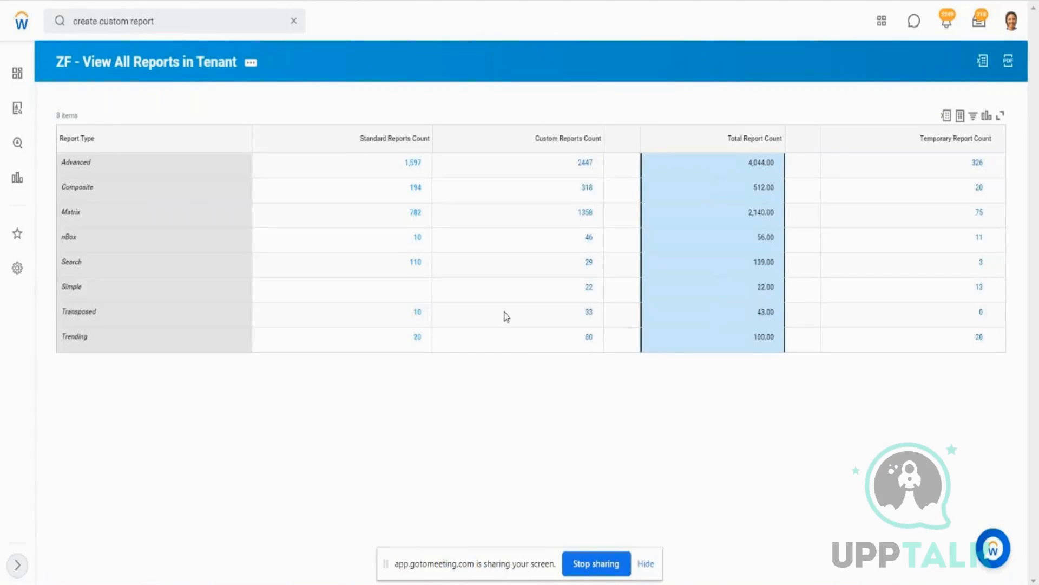
left_click(499, 1)
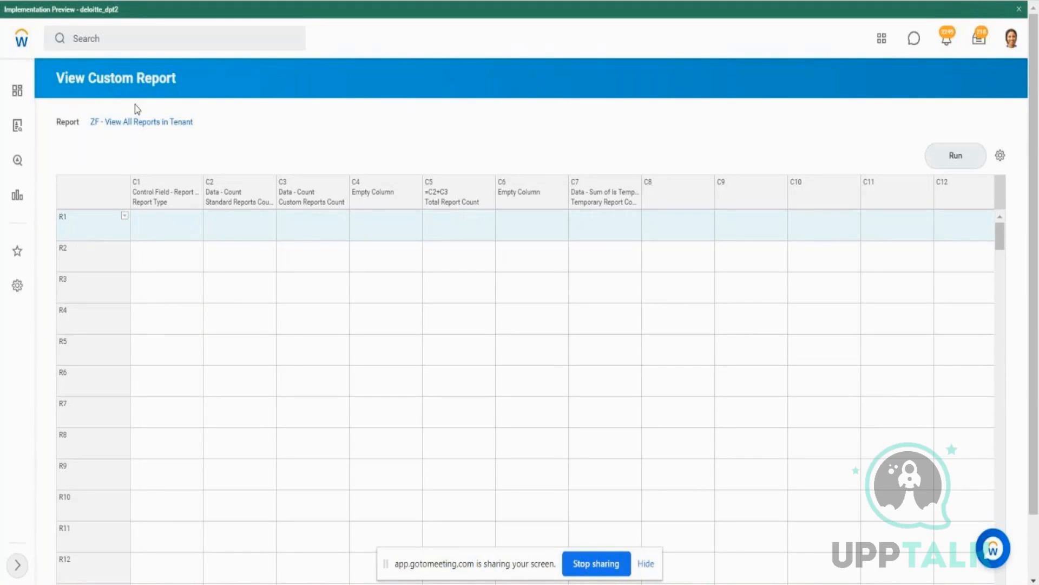
left_click(283, 1)
- Define row R1 as Lookup Data with the row name Advanced
left_click(124, 217)
mouse_move(168, 254)
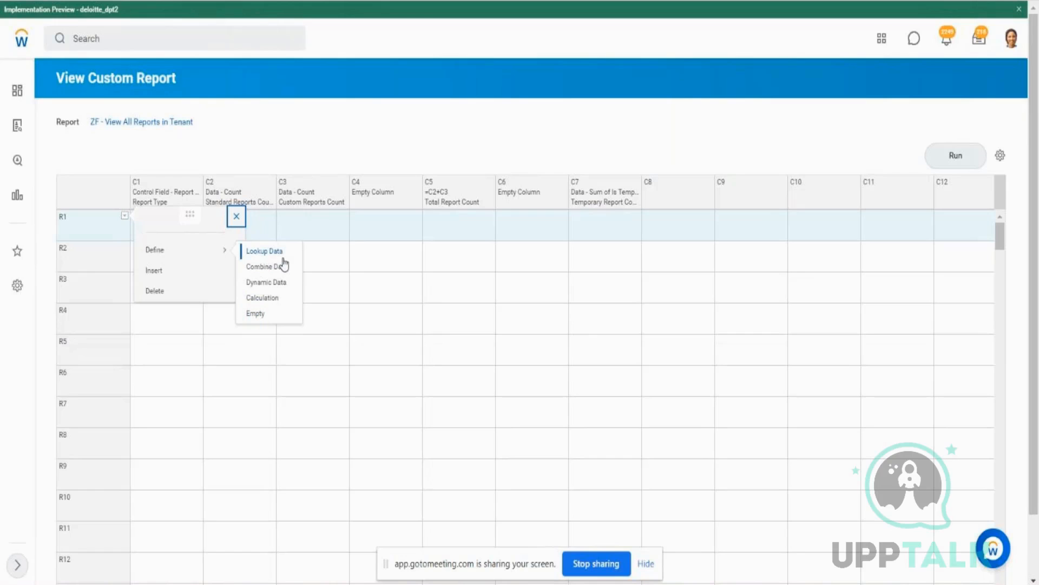
left_click(262, 253)
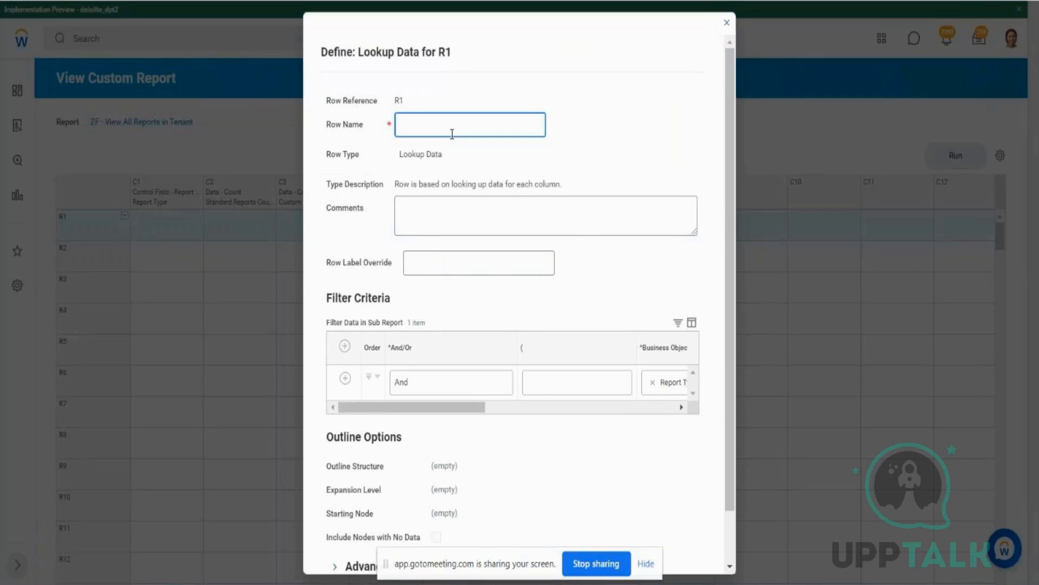
type("Advanced")
- Set the filter value of row R1 to the Advanced report type and save the row definition
left_click_drag(734, 207, 735, 280)
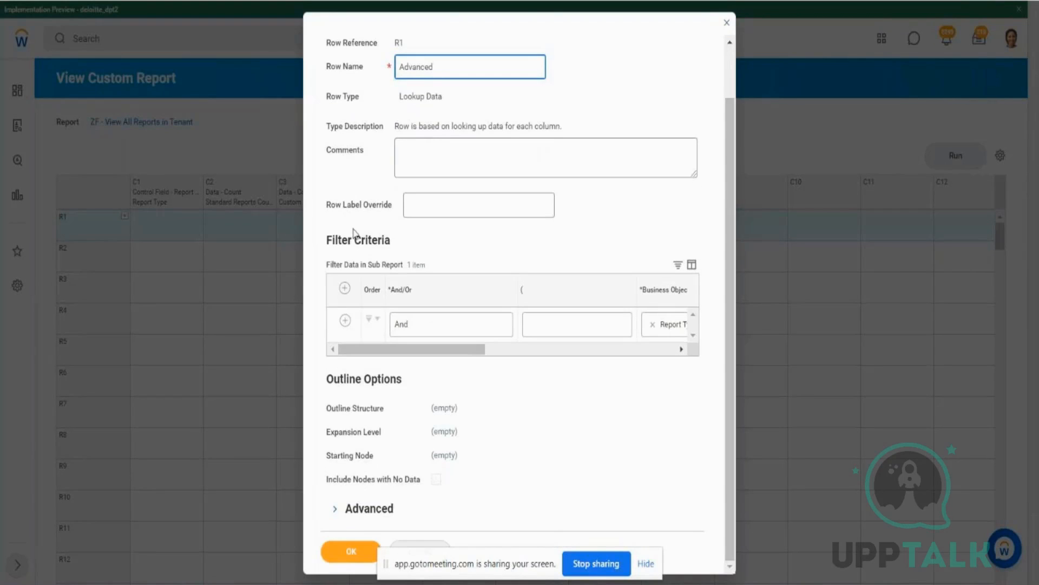
left_click_drag(327, 240, 387, 240)
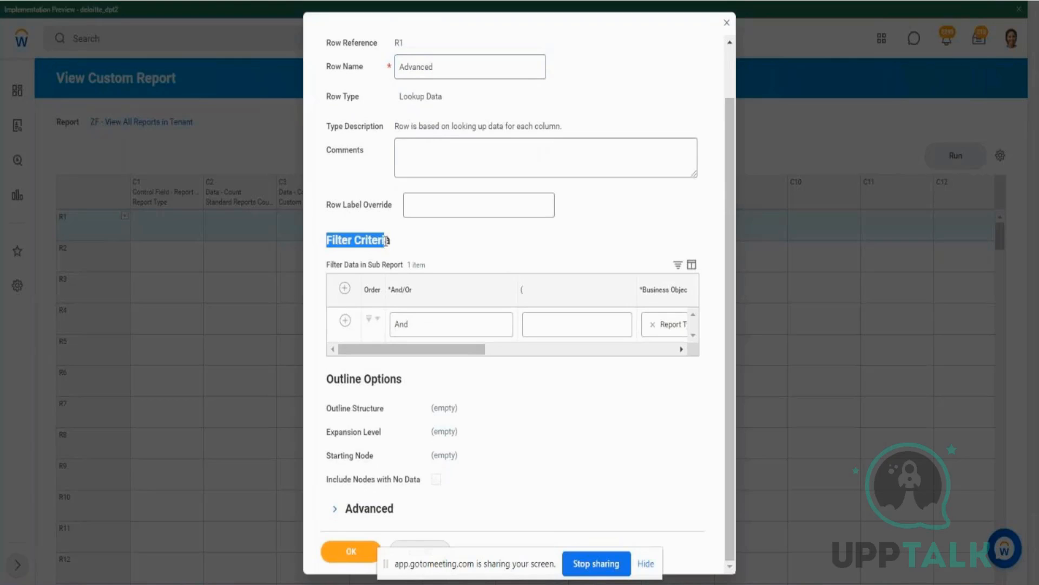
left_click_drag(422, 348, 493, 355)
left_click_drag(556, 291, 605, 295)
left_click(605, 295)
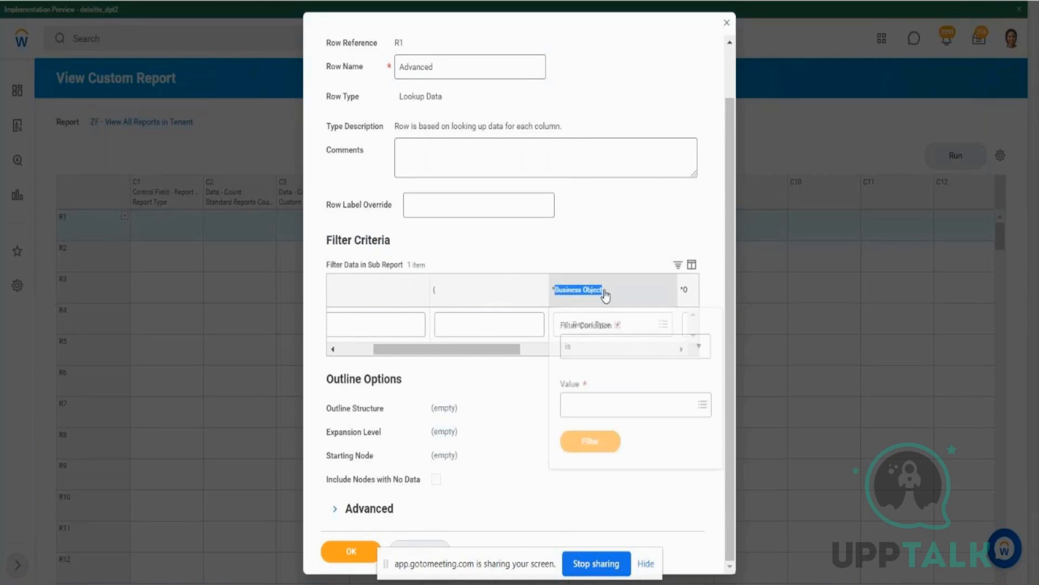
left_click(625, 241)
left_click_drag(487, 357, 642, 349)
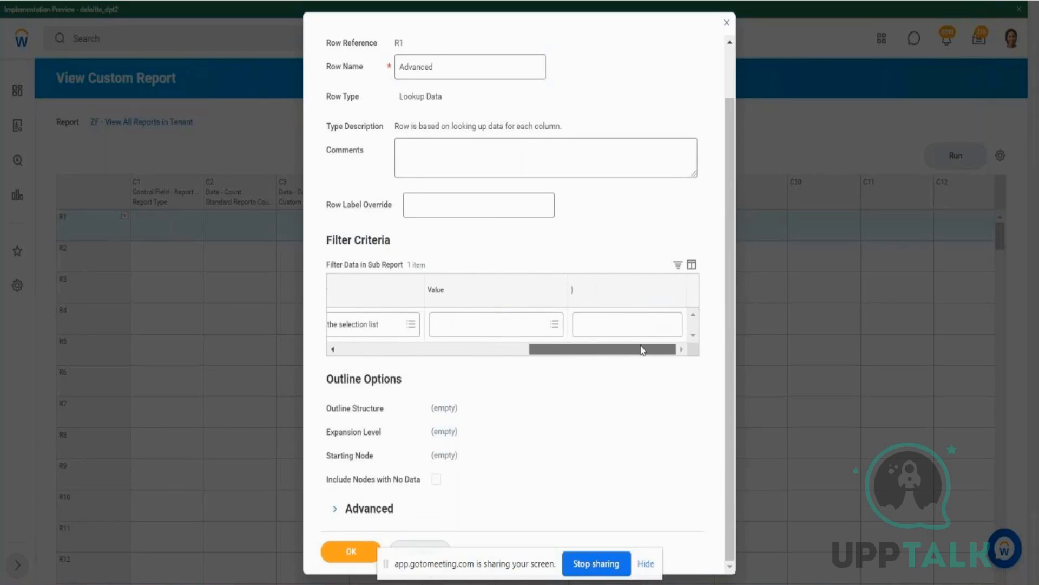
left_click(546, 332)
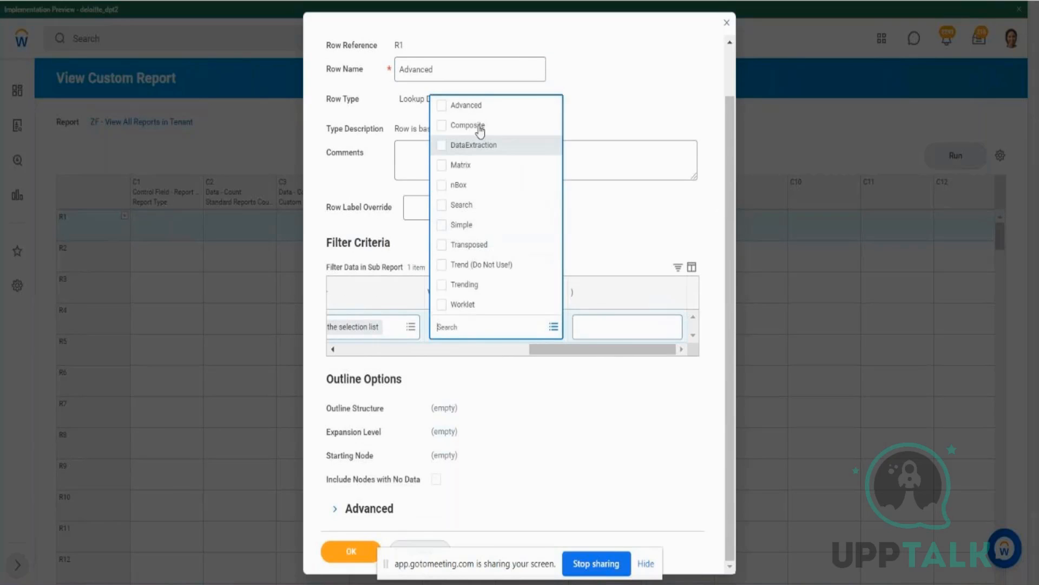
left_click(447, 108)
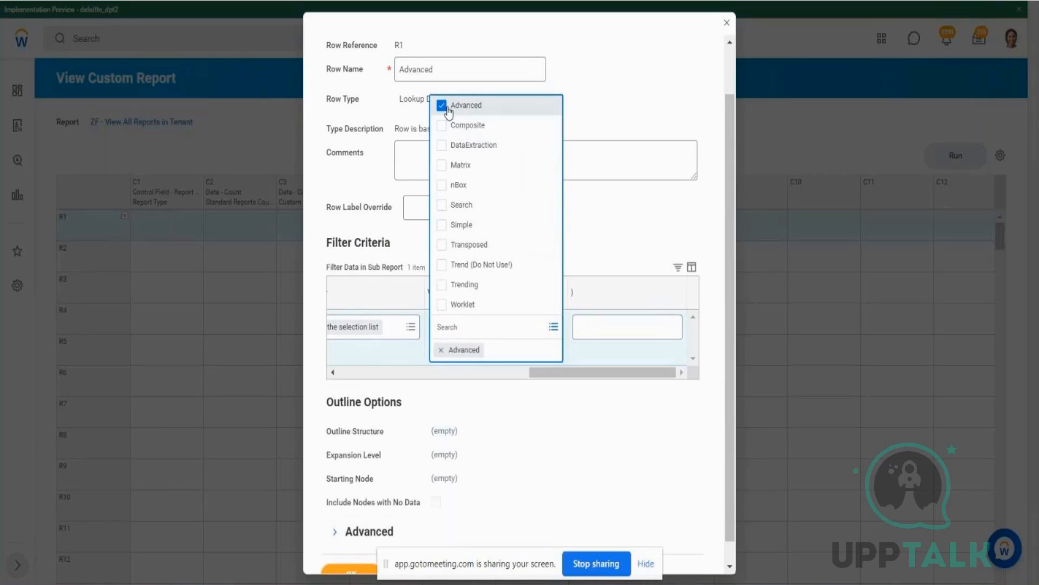
left_click(671, 202)
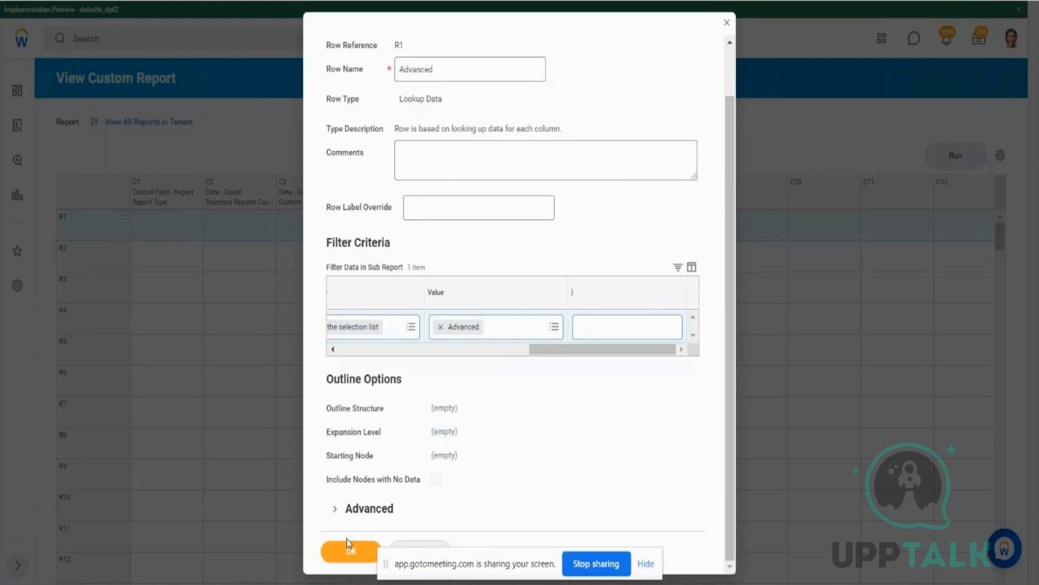
left_click(347, 553)
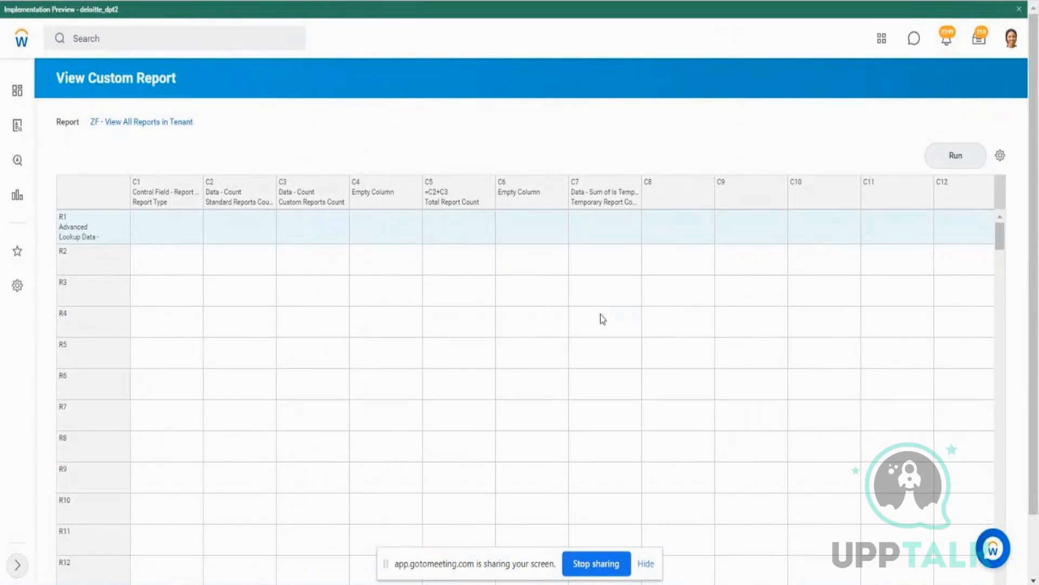
- Run the report to check the Advanced row in the output, and return to the layout grid
left_click(942, 161)
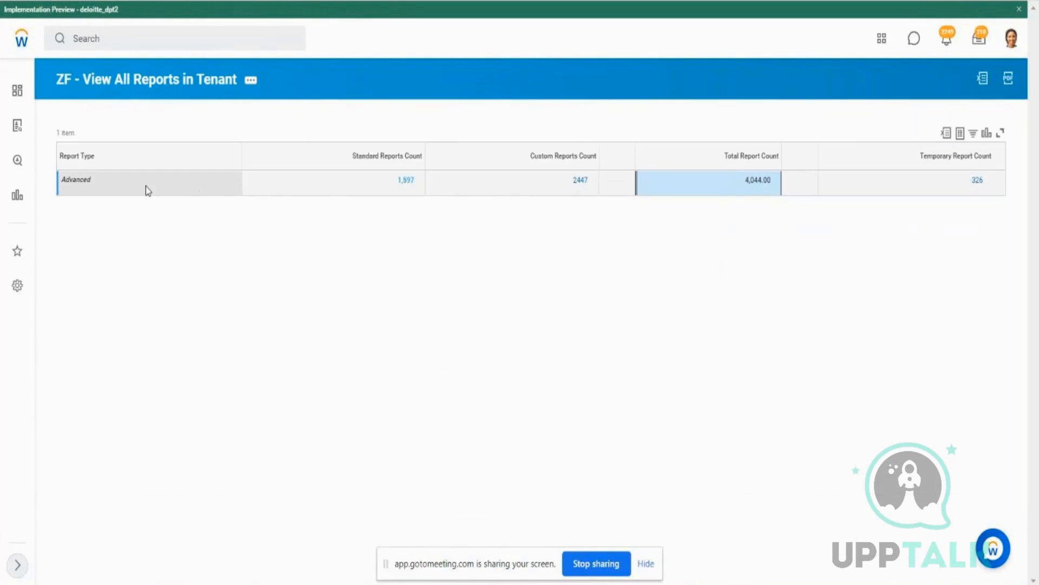
double_click(73, 182)
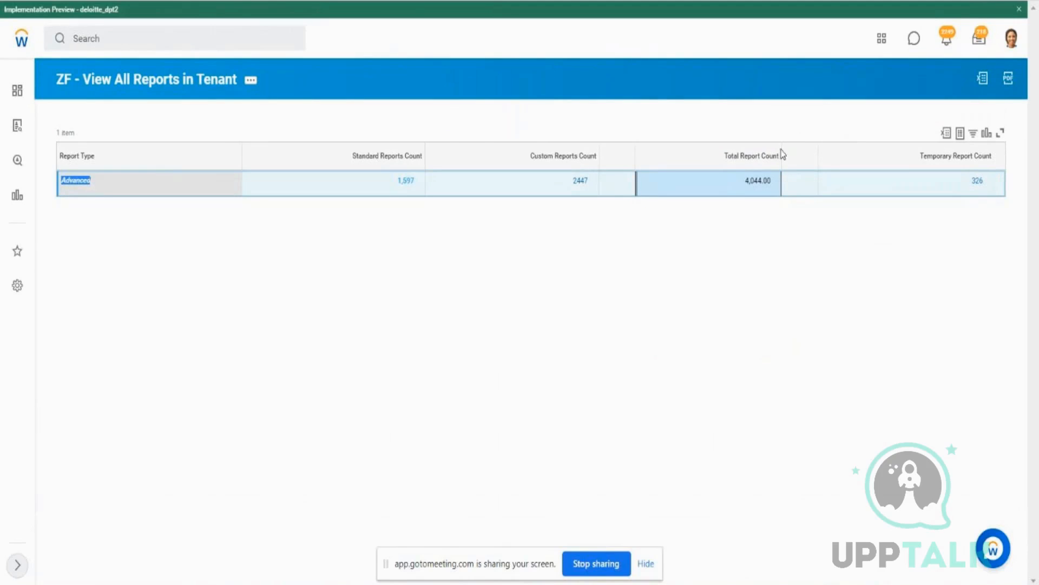
left_click(195, 90)
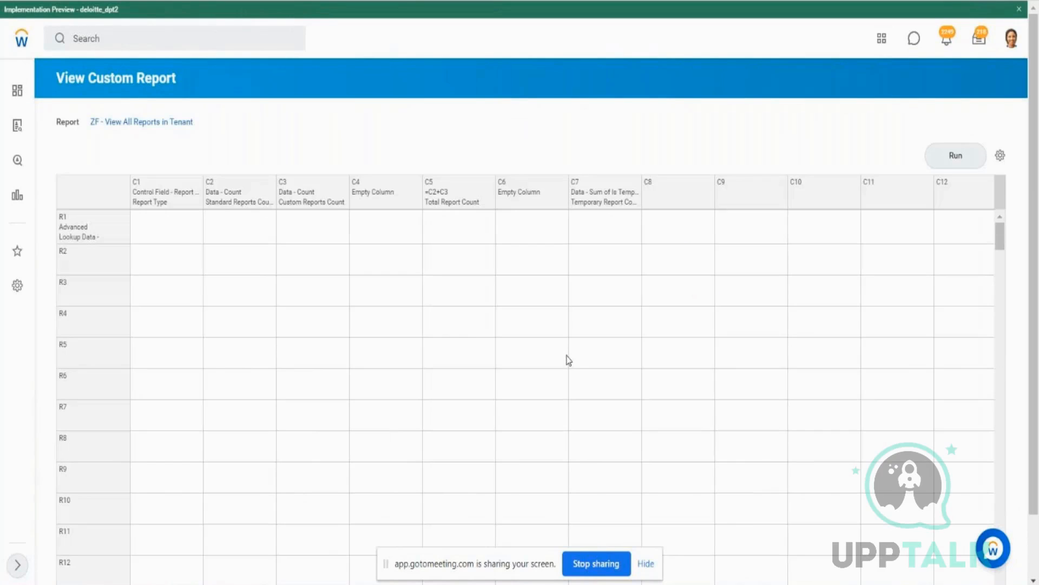
- Edit row R1 to add Simple to its filter values alongside Advanced, and submit the change
mouse_move(124, 222)
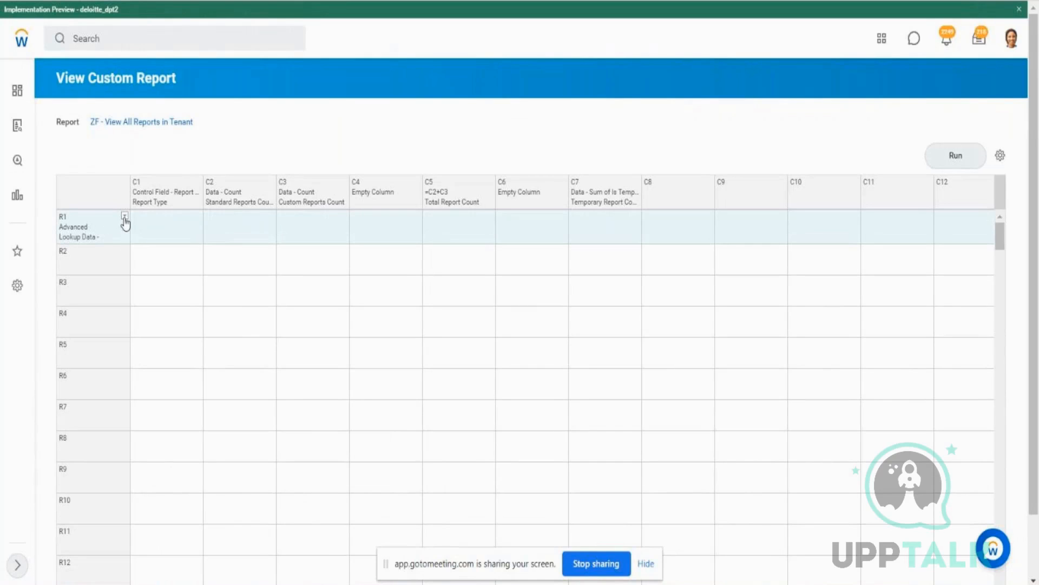
left_click(125, 217)
left_click(162, 254)
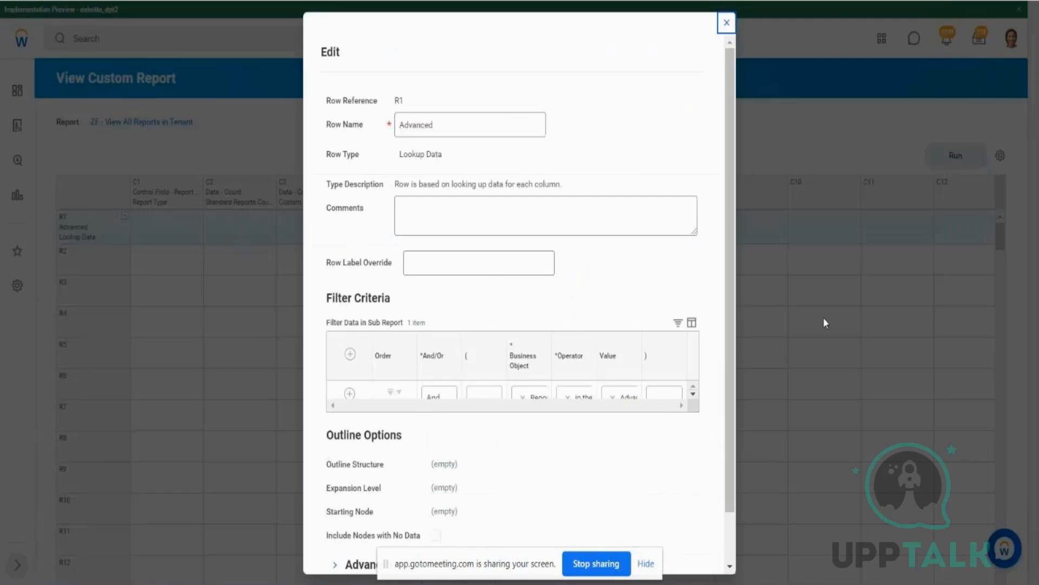
left_click_drag(483, 407, 662, 409)
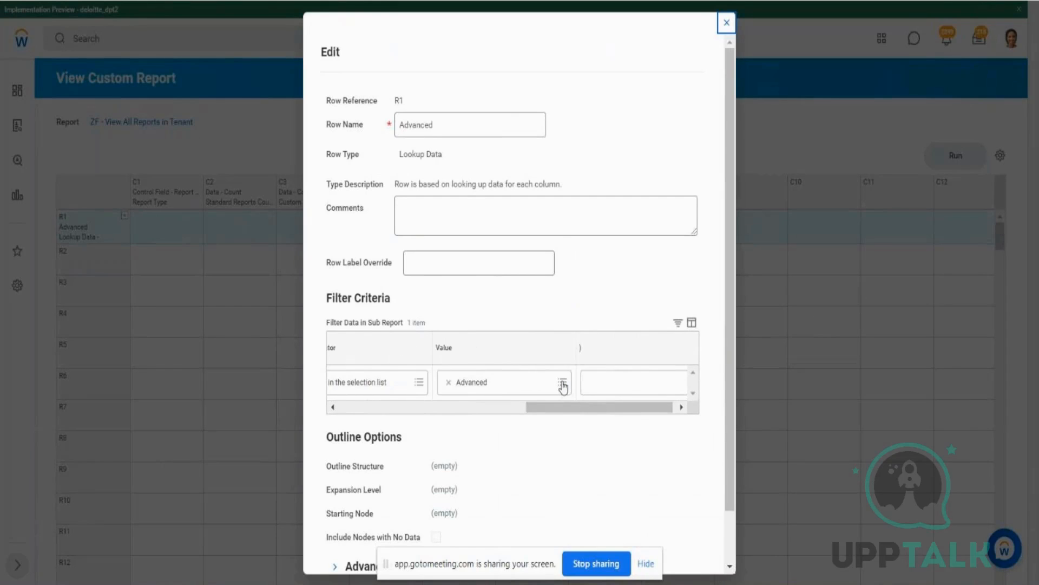
left_click(563, 384)
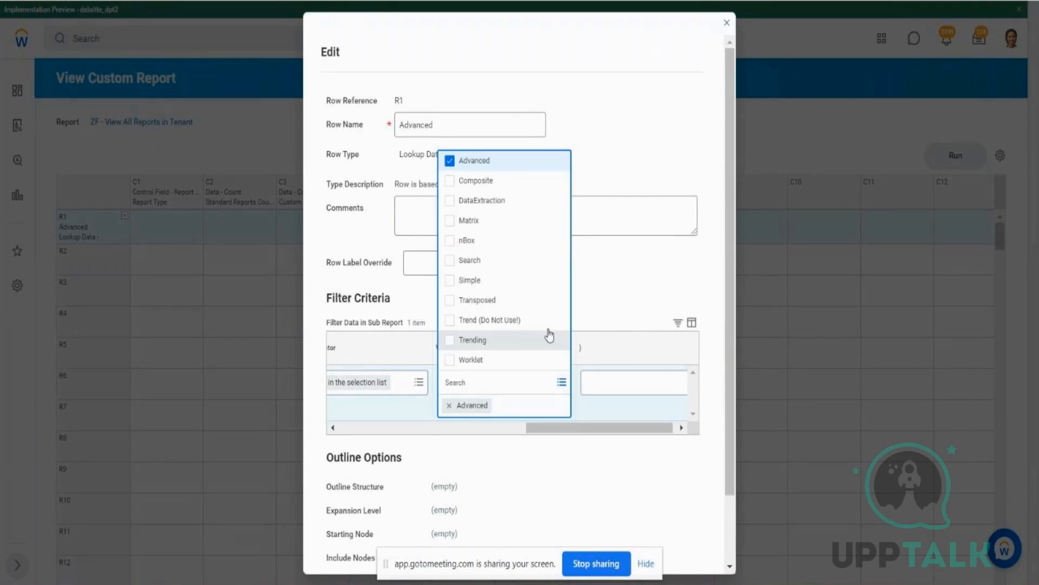
left_click(450, 281)
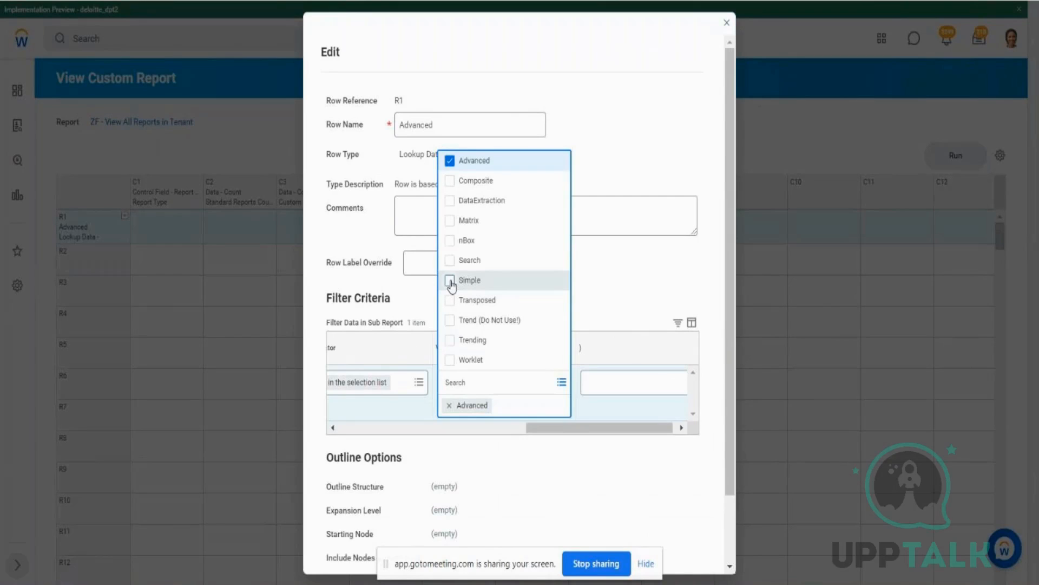
left_click(630, 310)
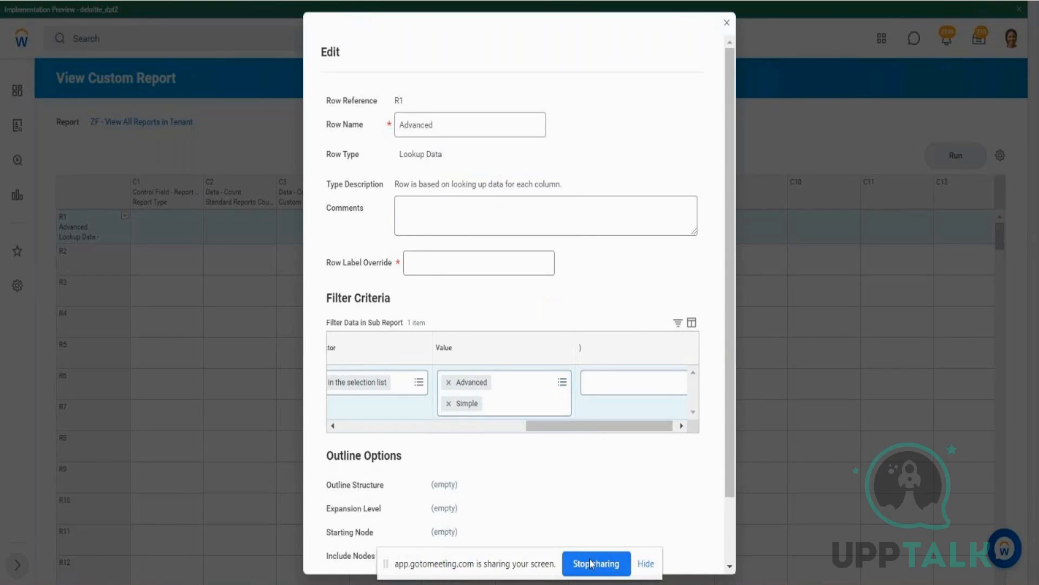
scroll(726, 477, "down", 2)
left_click(348, 553)
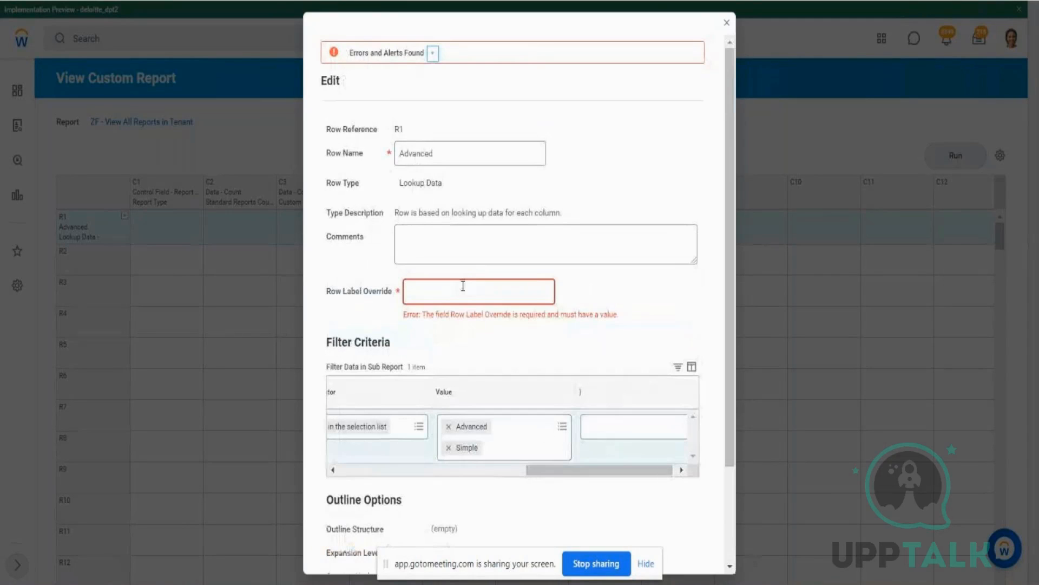
- Set the Row Label Override of row R1 to "Advanced & Simple" and save the row
left_click(462, 285)
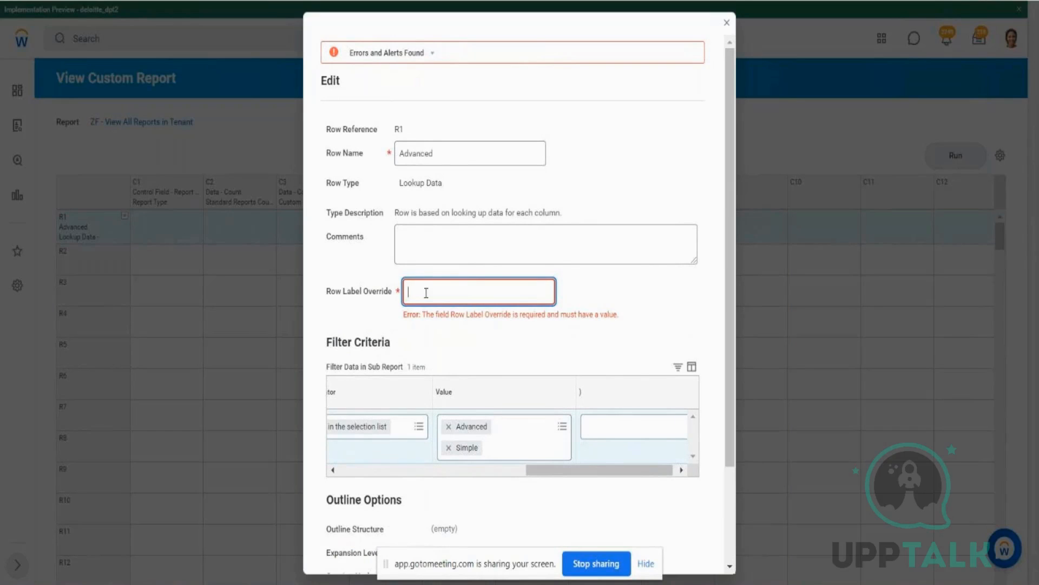
type("dvanced & Simple")
scroll(735, 560, "down", 2)
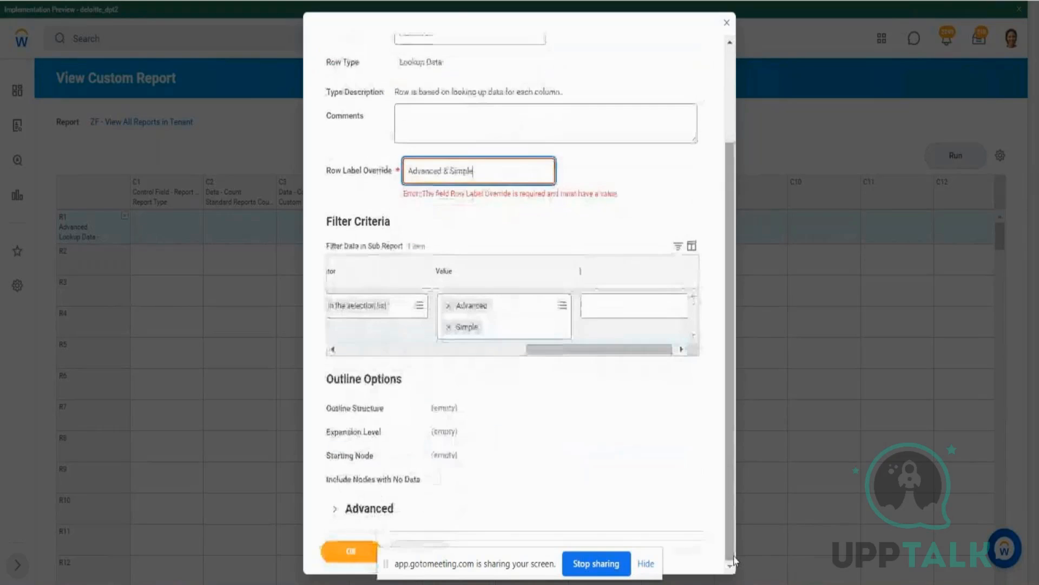
left_click(342, 550)
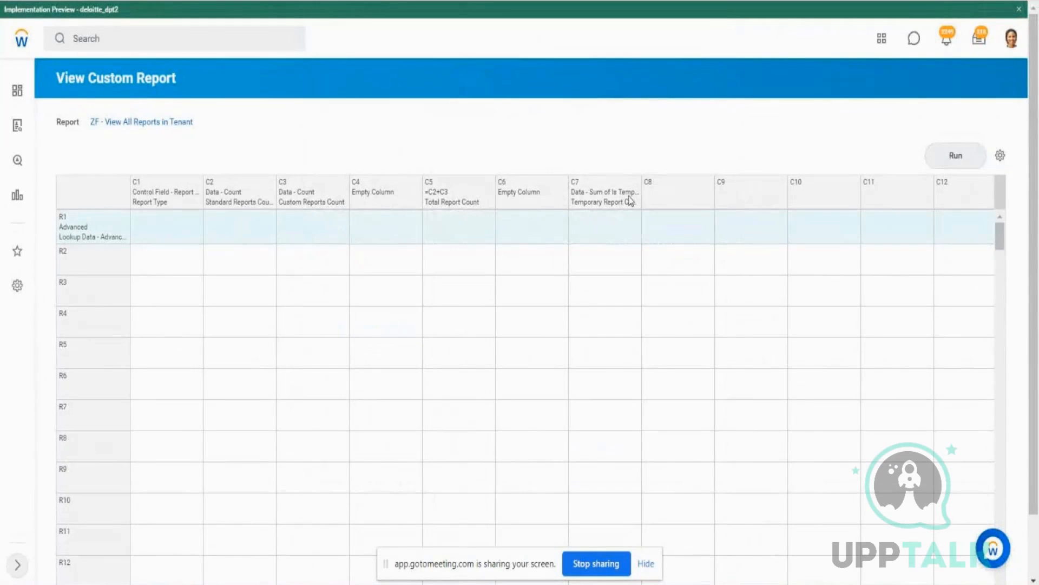
- Run the report to compare the combined row's counts with the unfiltered report's Simple row, and return to the layout grid
left_click(955, 166)
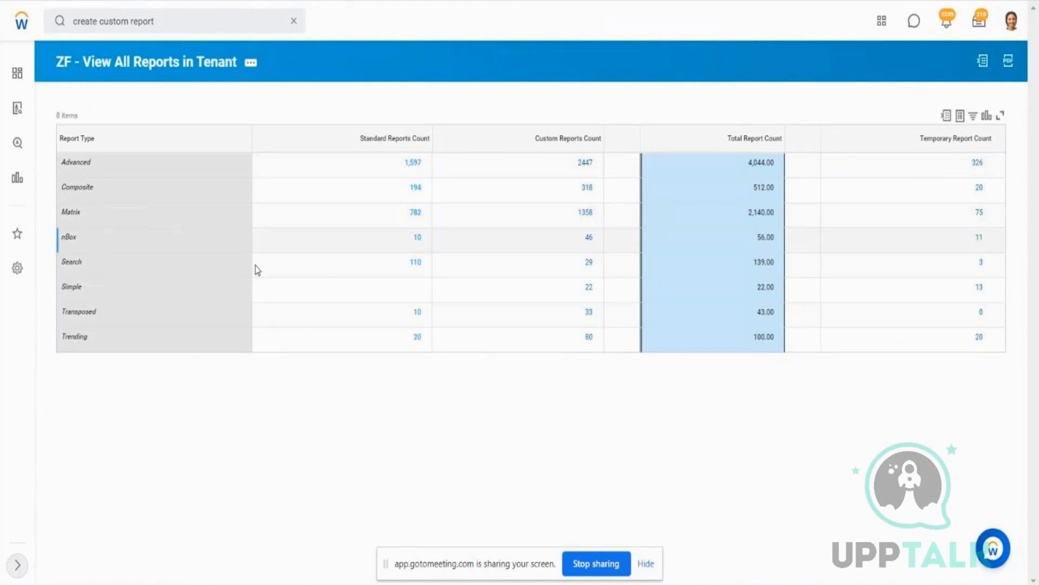
left_click(408, 290)
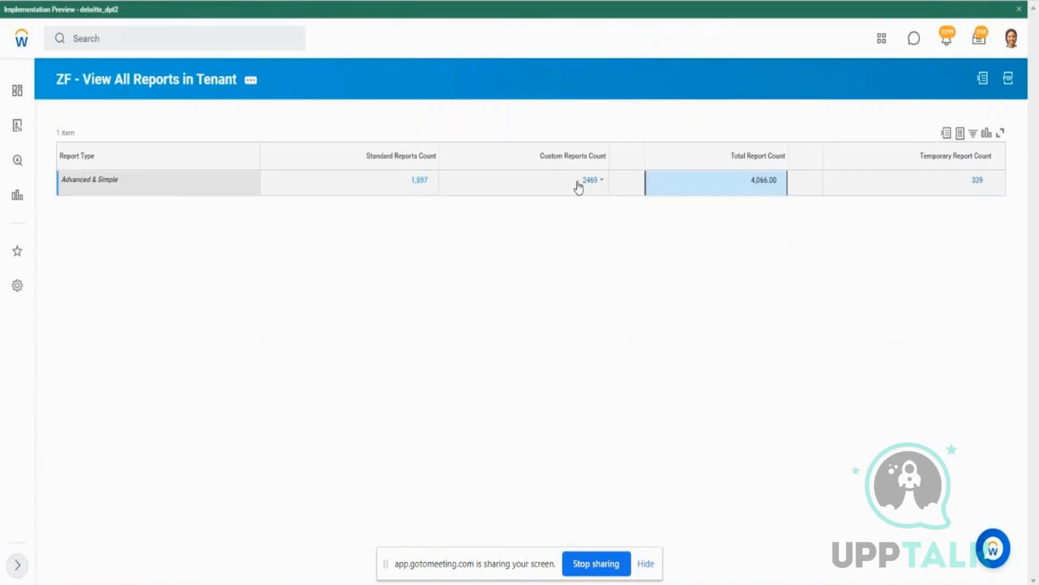
left_click_drag(578, 186, 606, 186)
left_click(605, 295)
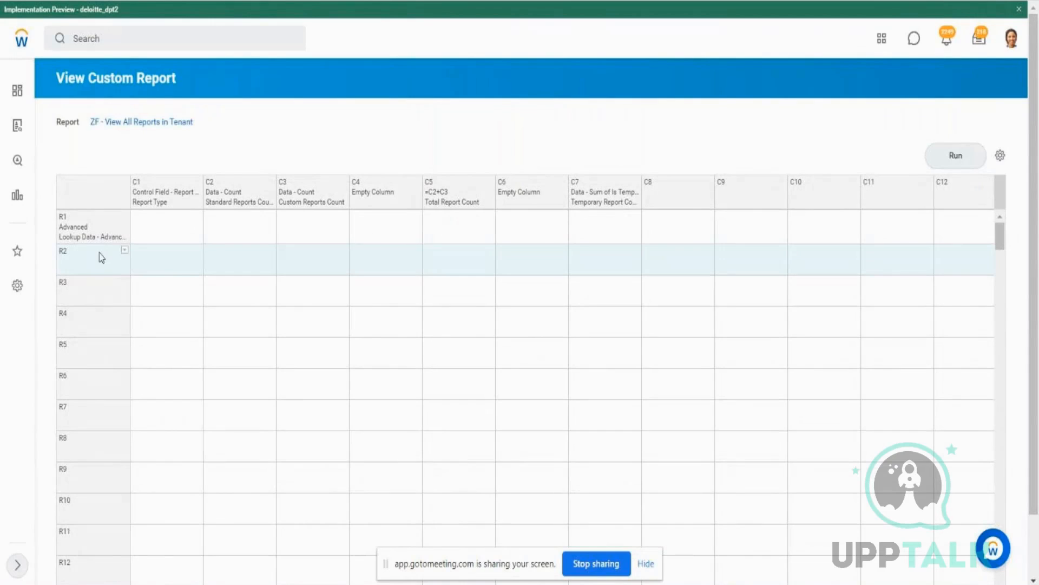
- Define row R2 as a Lookup Data row whose Report Type filter selects Matrix and Trending
left_click(125, 251)
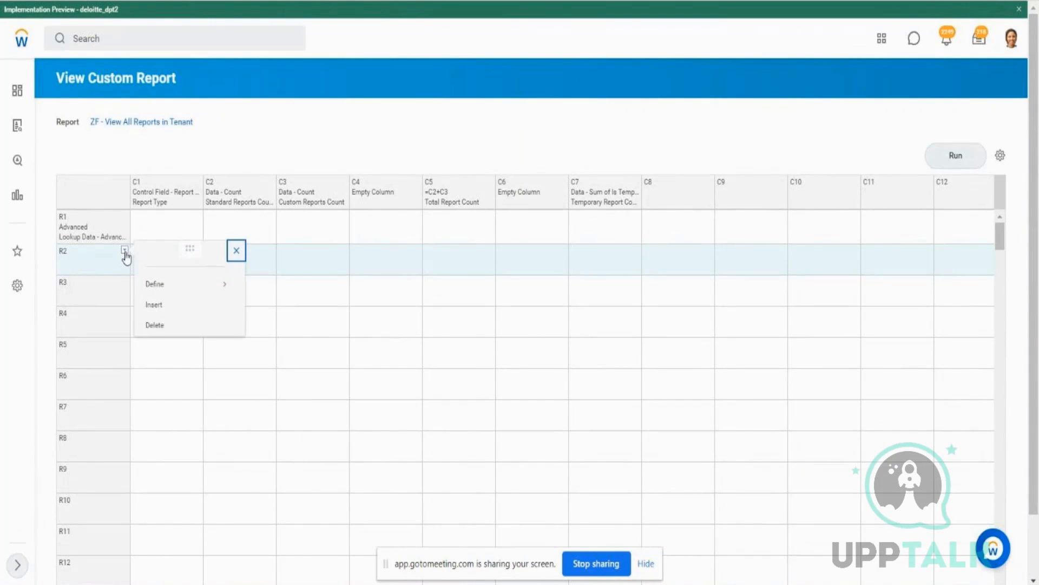
mouse_move(223, 293)
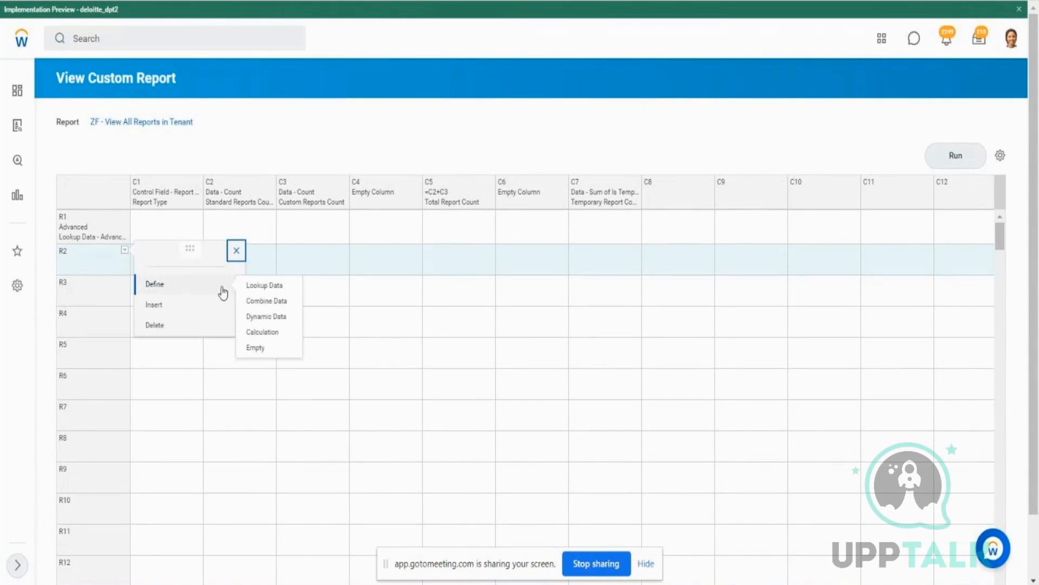
left_click(270, 285)
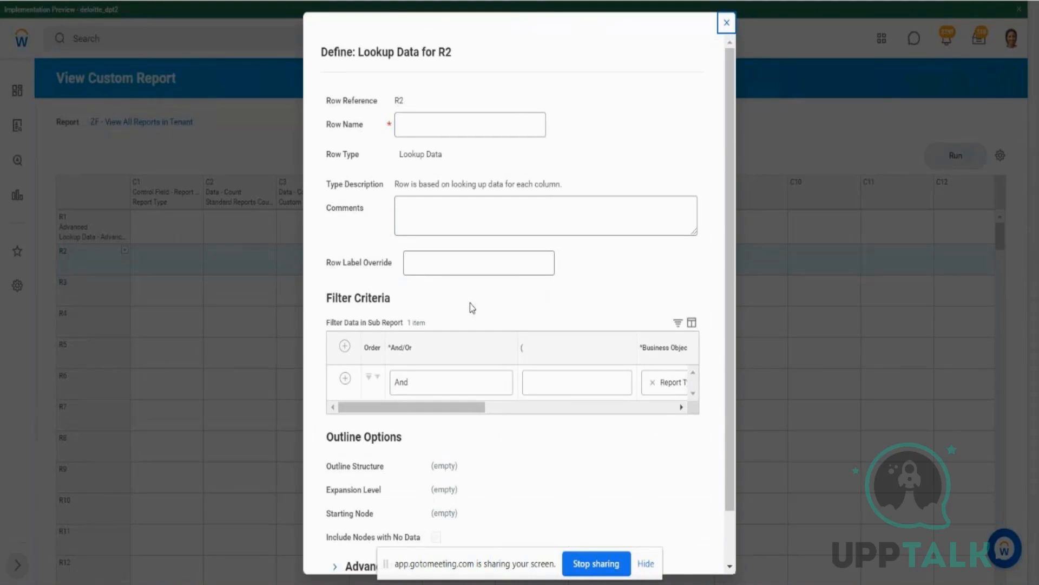
left_click_drag(470, 408, 613, 412)
left_click(395, 388)
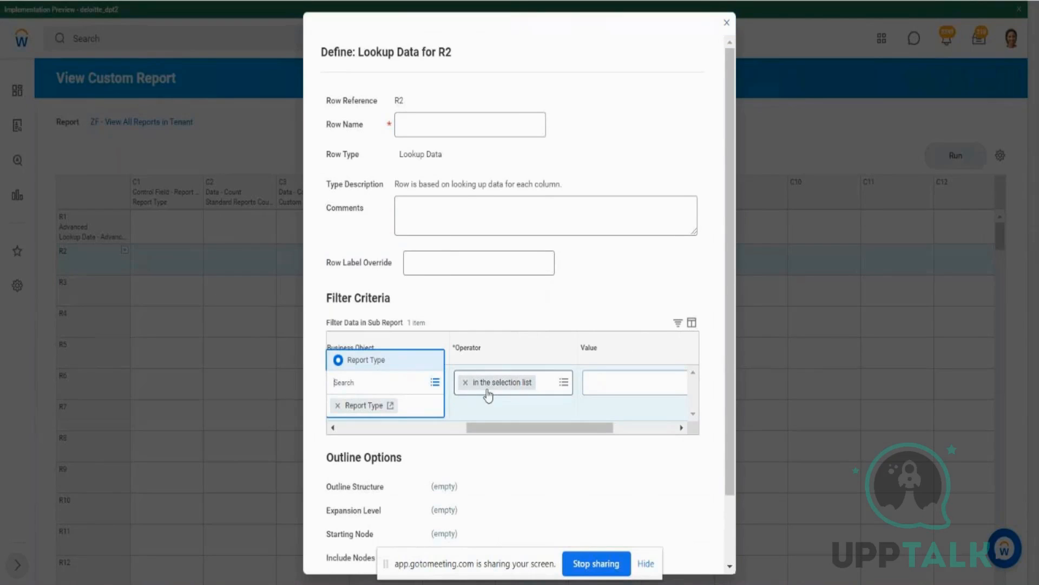
left_click_drag(513, 428, 444, 436)
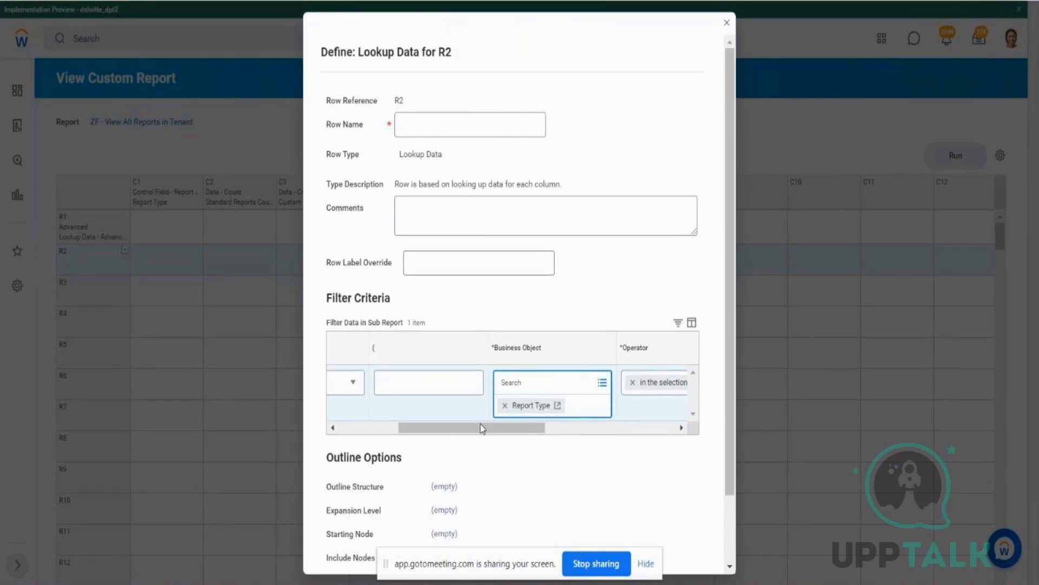
left_click_drag(484, 437, 577, 438)
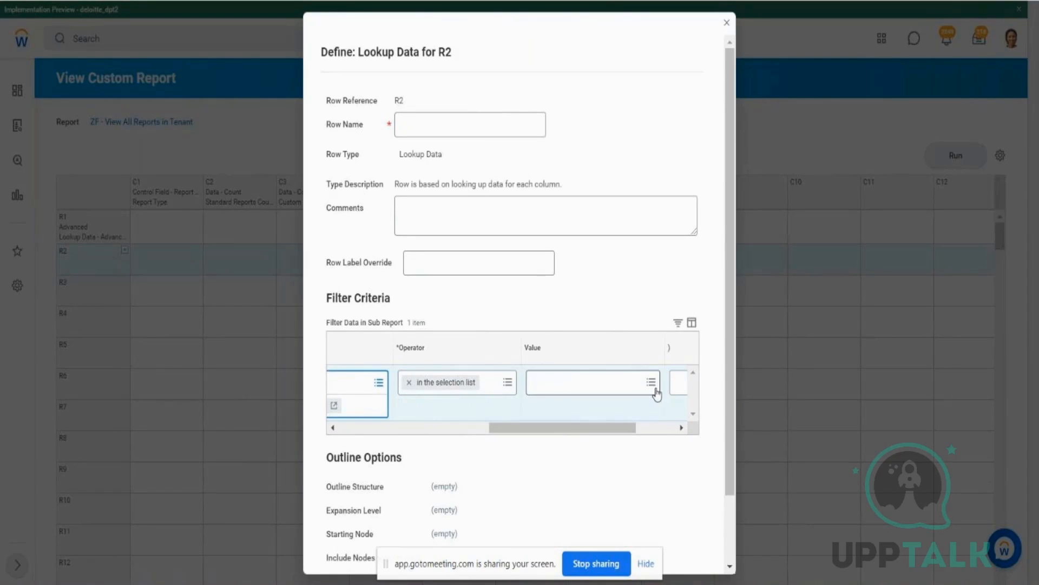
left_click(653, 387)
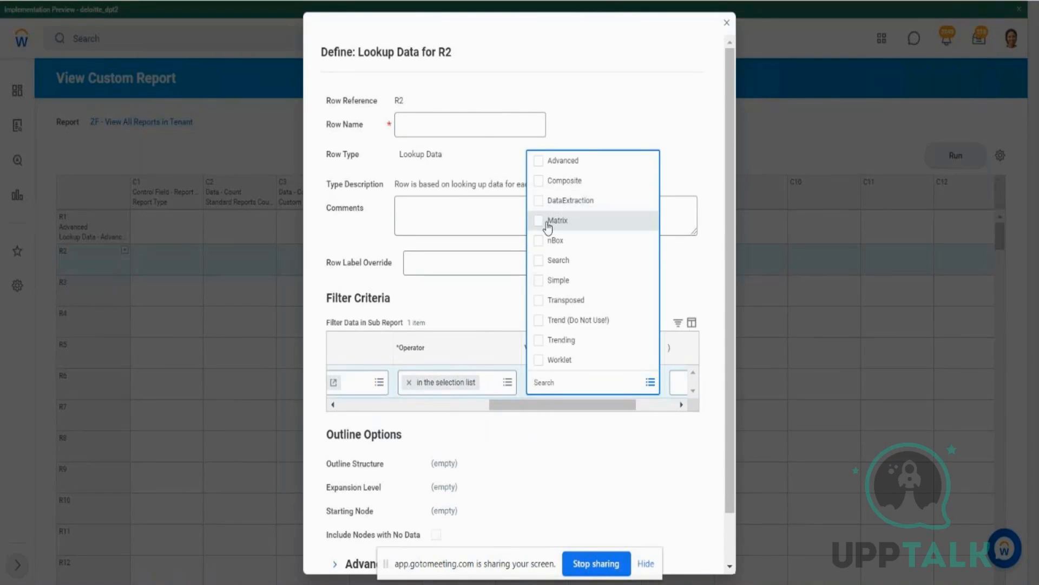
left_click(539, 223)
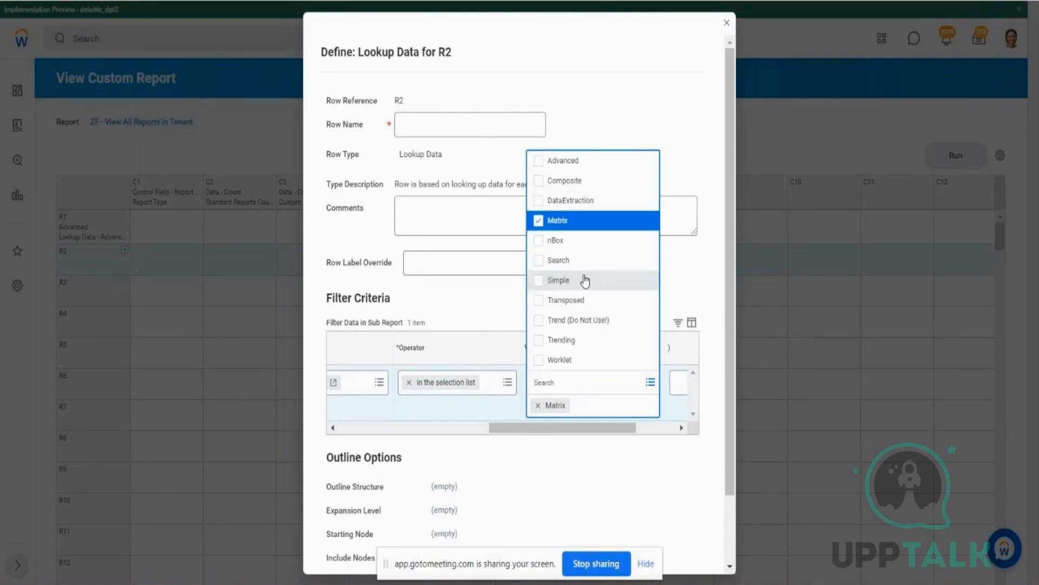
left_click(540, 341)
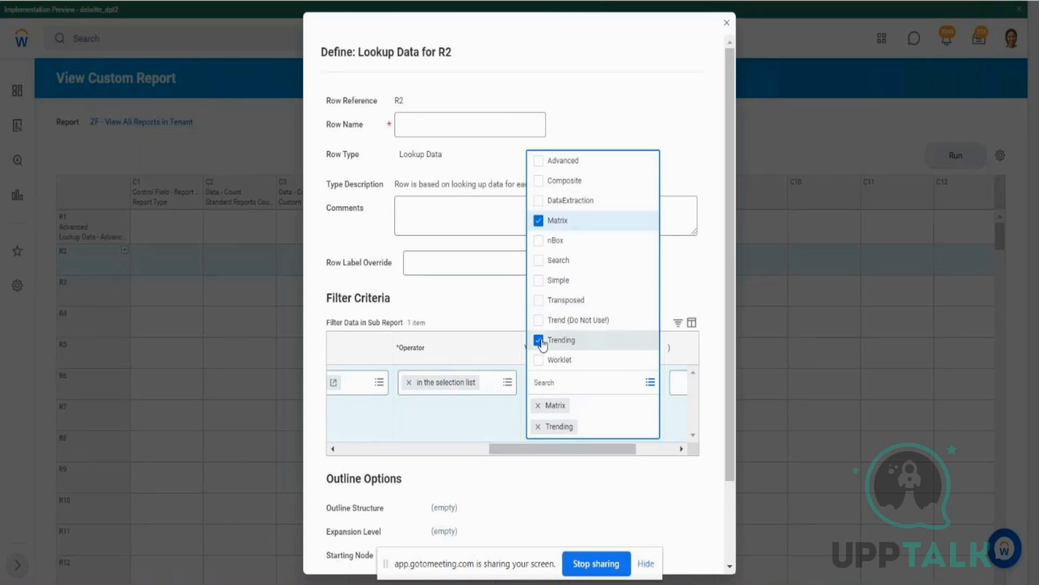
left_click(508, 443)
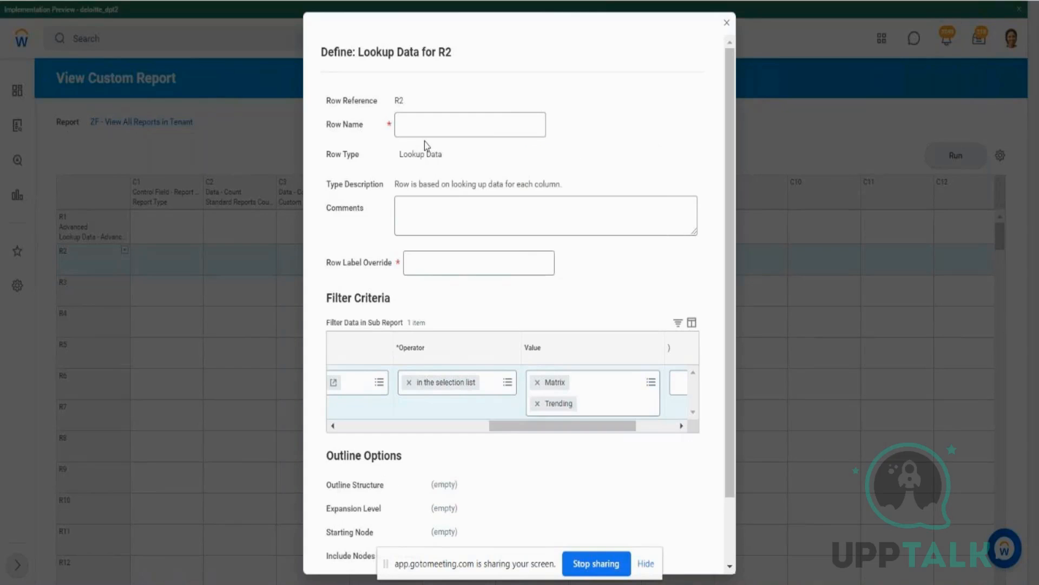
- Set both the Row Name and Row Label Override of R2 to "Matrix & Trending" and save the row
left_click(441, 125)
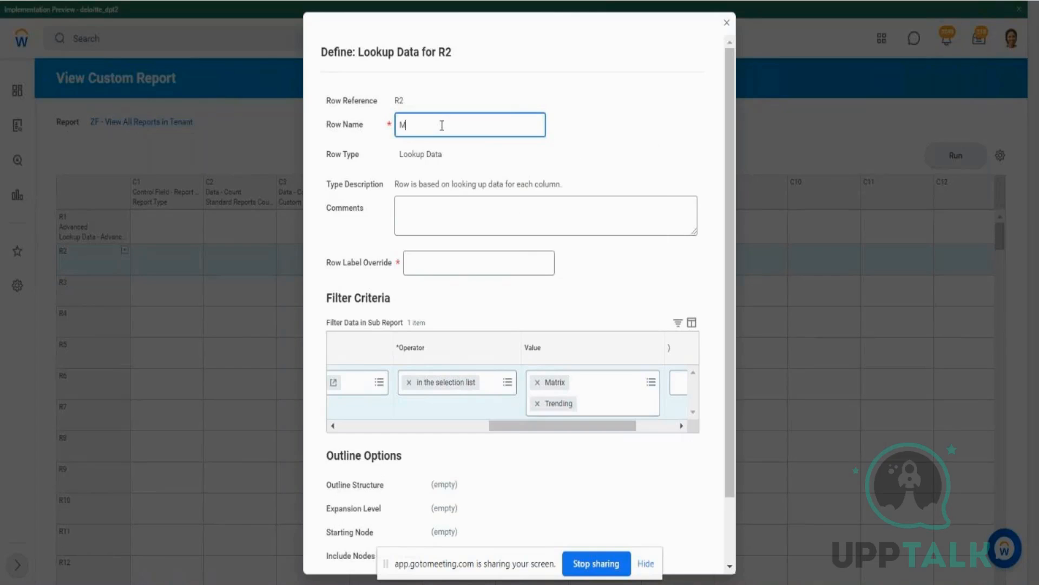
type("Matrix & Trending")
left_click_drag(486, 125, 383, 146)
key("ctrl+c")
left_click(447, 265)
key("ctrl+v")
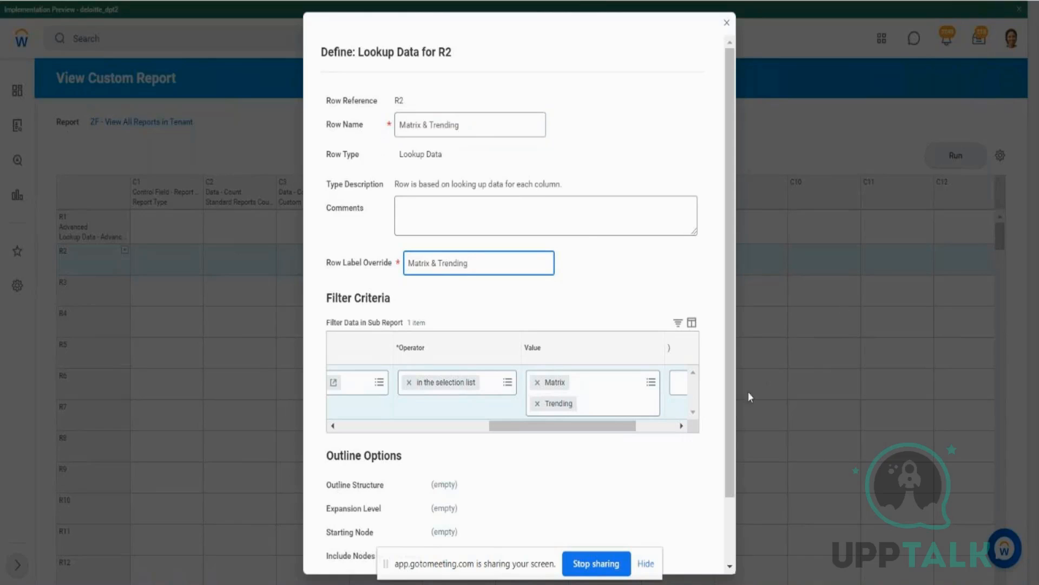
left_click_drag(728, 398, 742, 501)
left_click(349, 551)
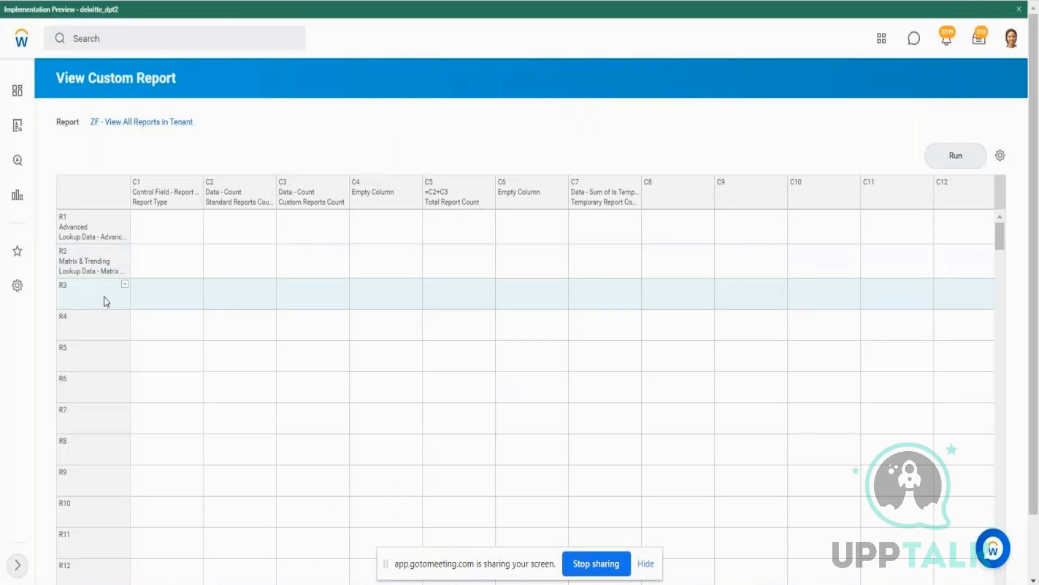
- Define row R3 as a Lookup Data row whose Report Type filter selects nBox and Search
left_click(124, 286)
mouse_move(177, 318)
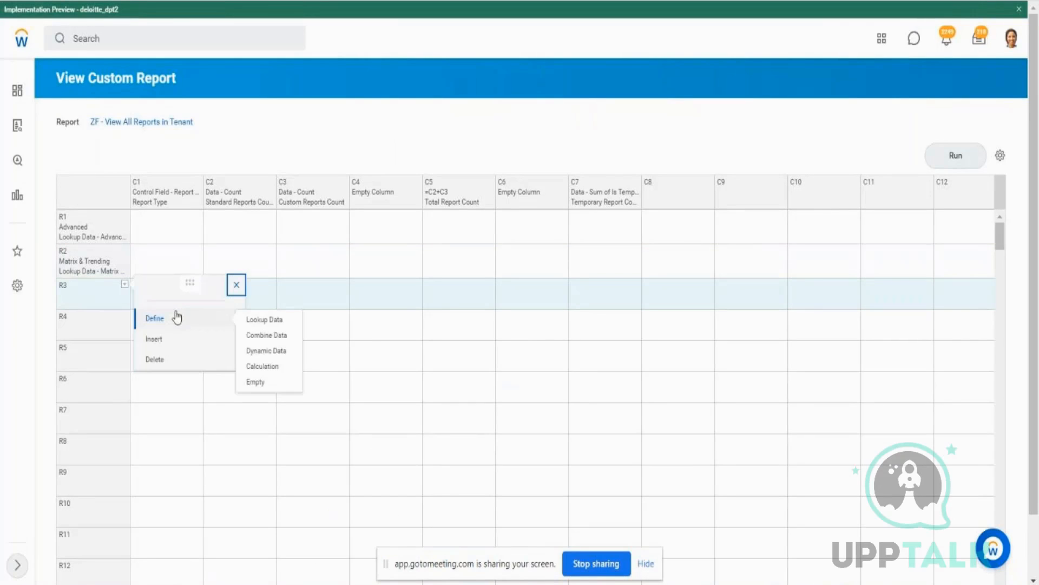
left_click(263, 320)
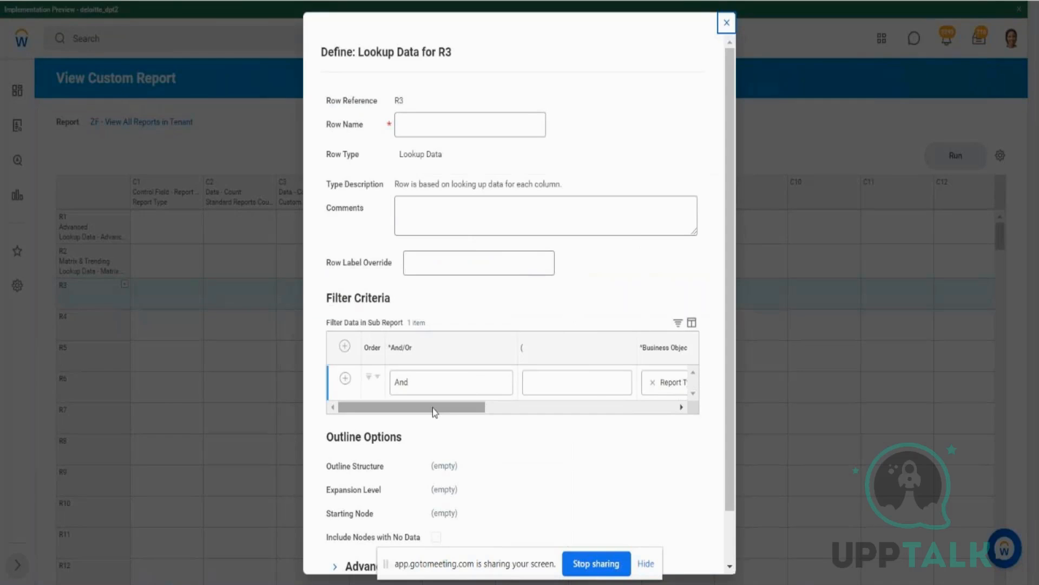
left_click_drag(433, 408, 608, 398)
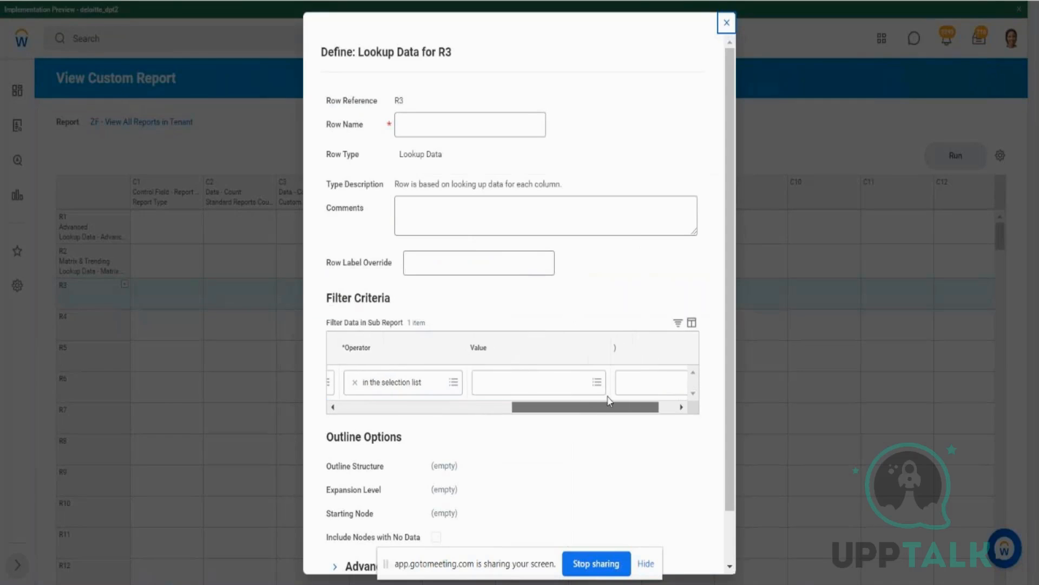
left_click(595, 386)
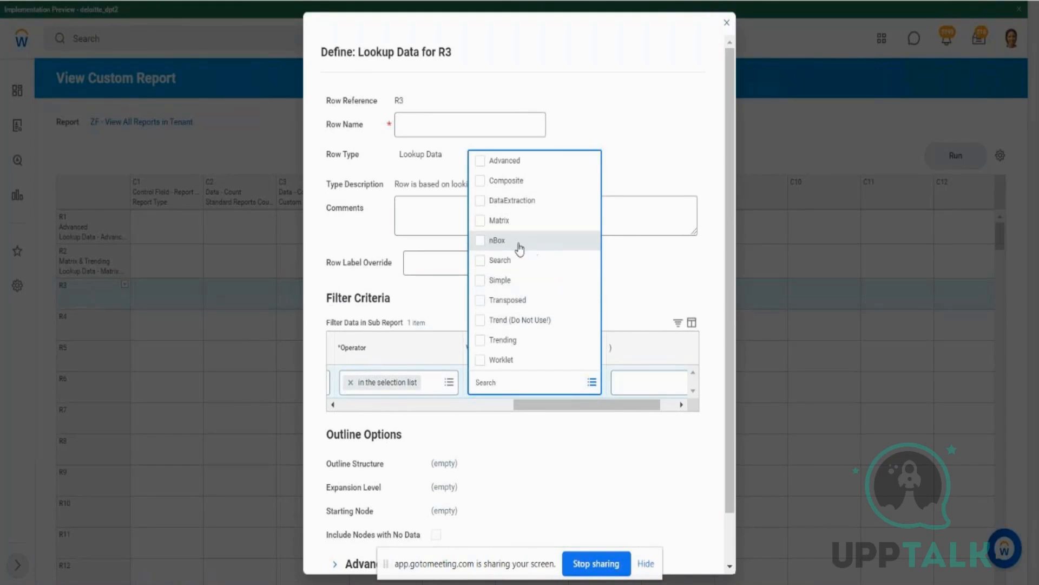
left_click(481, 242)
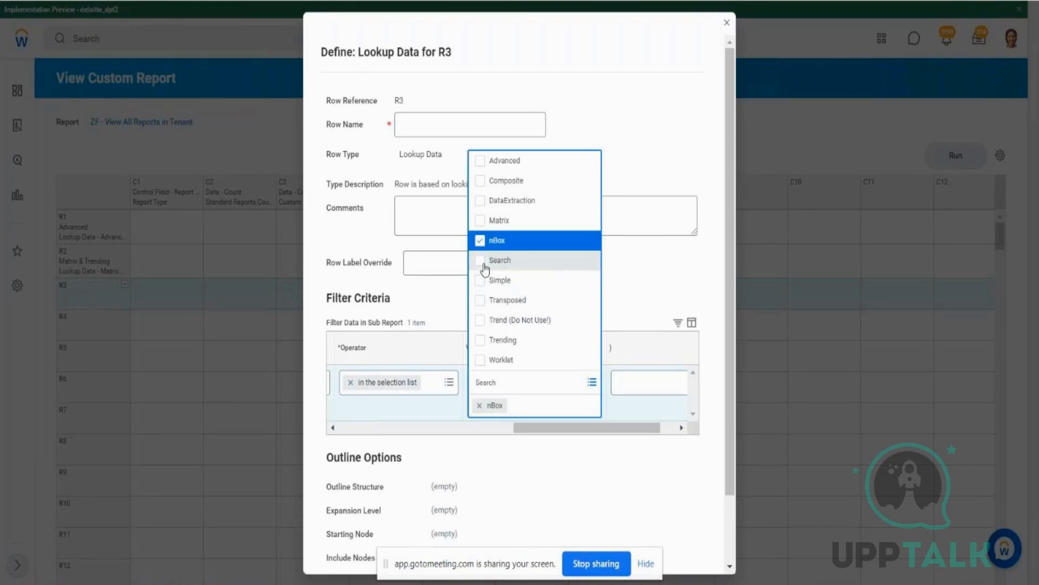
left_click(485, 265)
- Set both the Row Name and Row Label Override of R3 to "nBox, Search & Transposed"
left_click(430, 119)
type("nBox a")
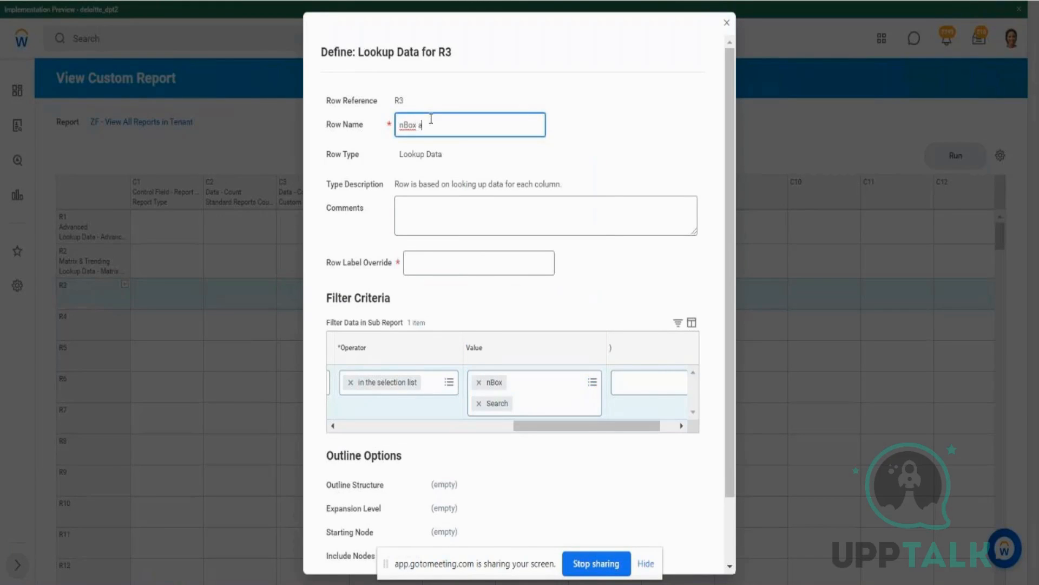
type("nd& Search")
left_click(448, 260)
type("nBox")
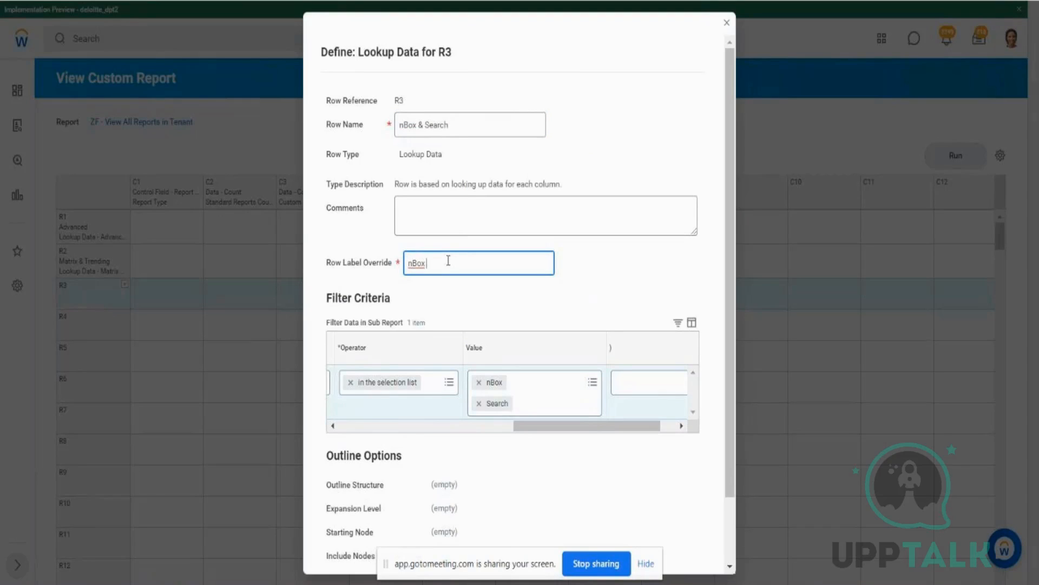
key("BackSpace")
type(", Search &")
type("Transposed")
left_click_drag(529, 265, 424, 283)
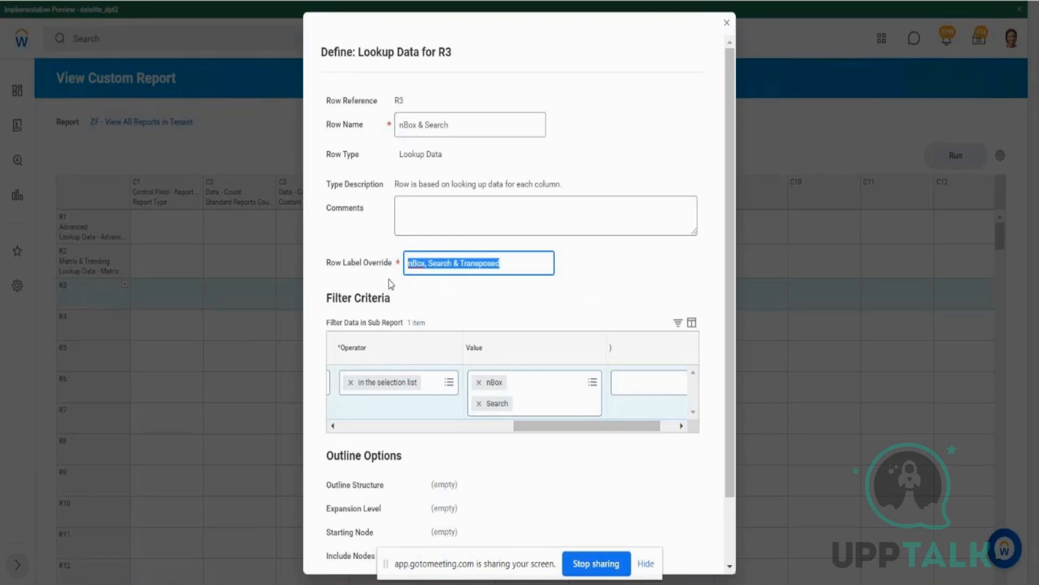
left_click_drag(456, 124, 382, 141)
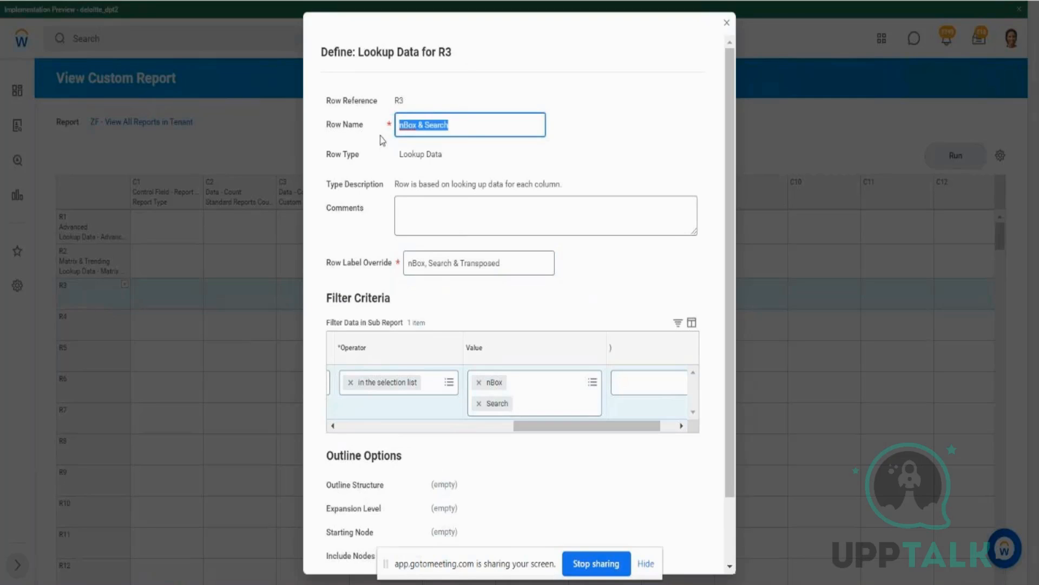
type("nBox, Search & Transposed")
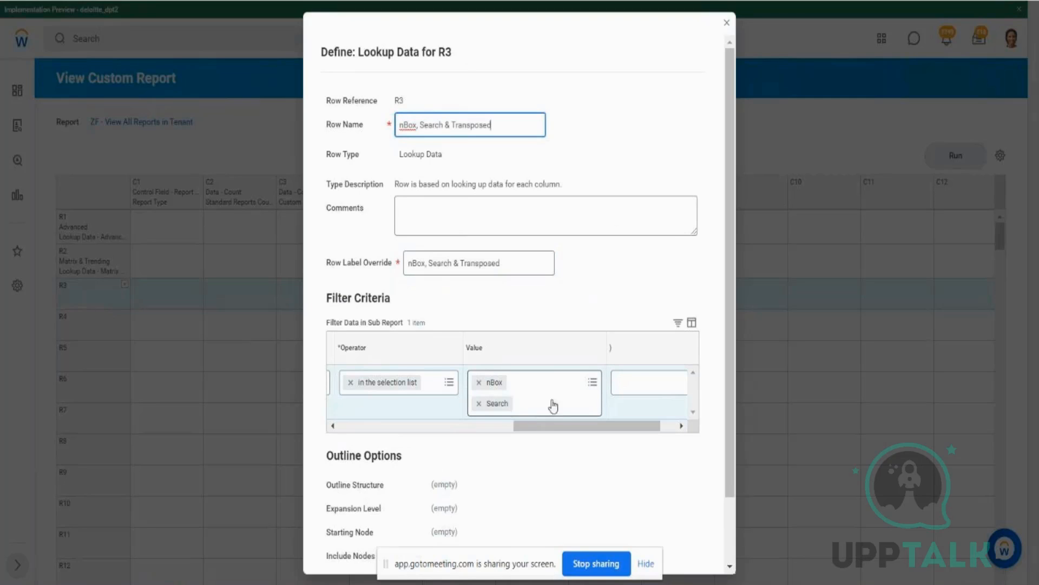
- Add Transposed to the filter values of row R3 and save the row
left_click(593, 383)
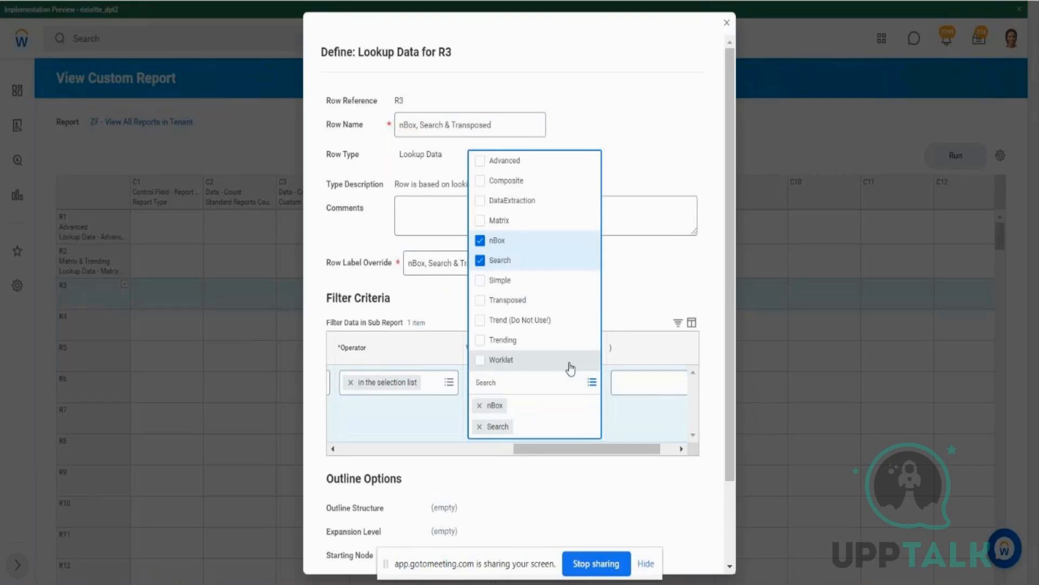
left_click(481, 301)
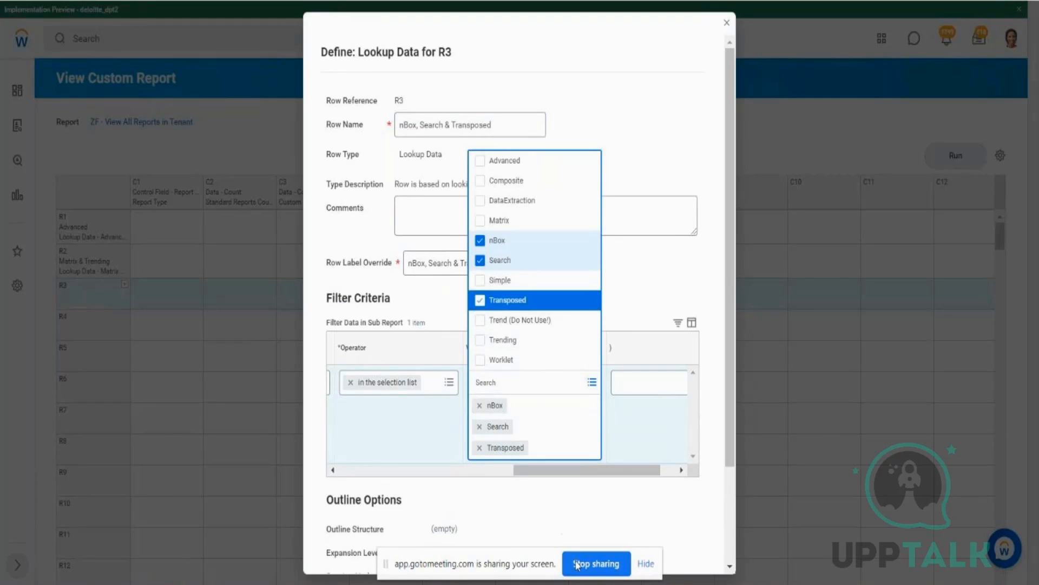
left_click(728, 522)
scroll(728, 522, "down", 3)
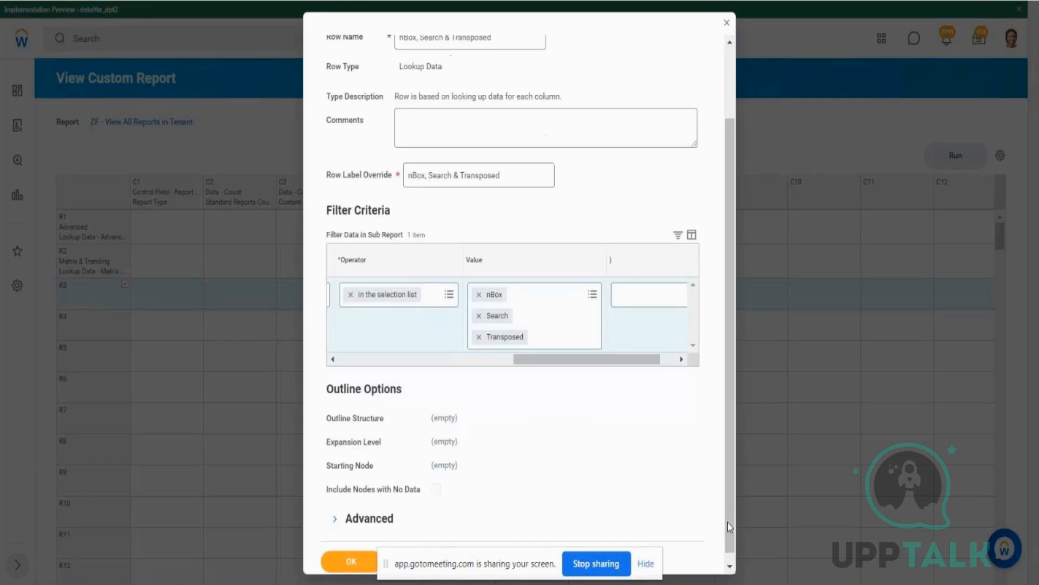
left_click(339, 559)
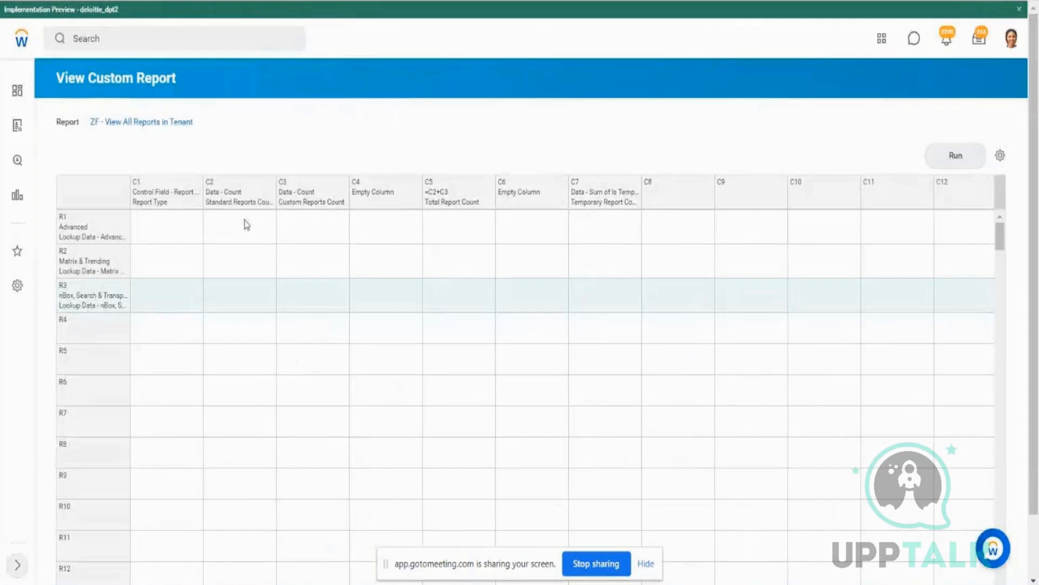
- Check the unfiltered report for remaining report types, and define R4 as a Lookup Data row with Row Name and Row Label Override "Composite"
left_click(178, 122)
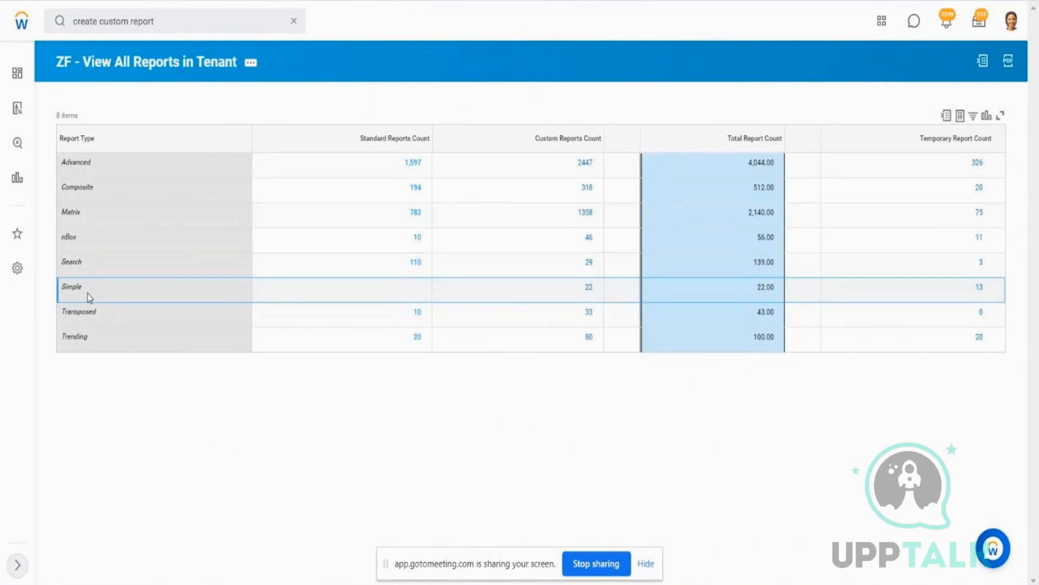
left_click_drag(217, 1, 360, 2)
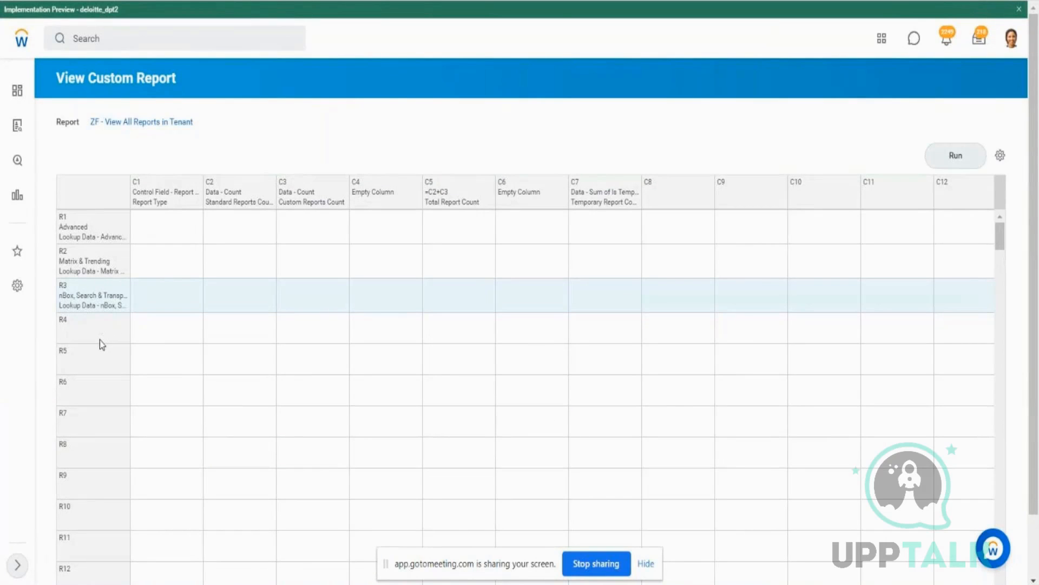
left_click(124, 319)
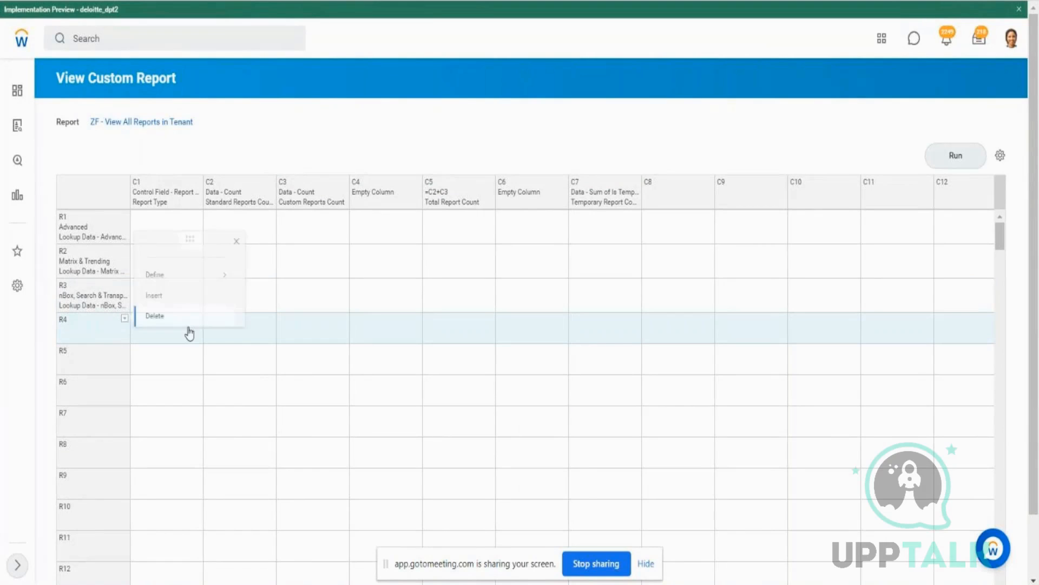
left_click(233, 281)
left_click(253, 277)
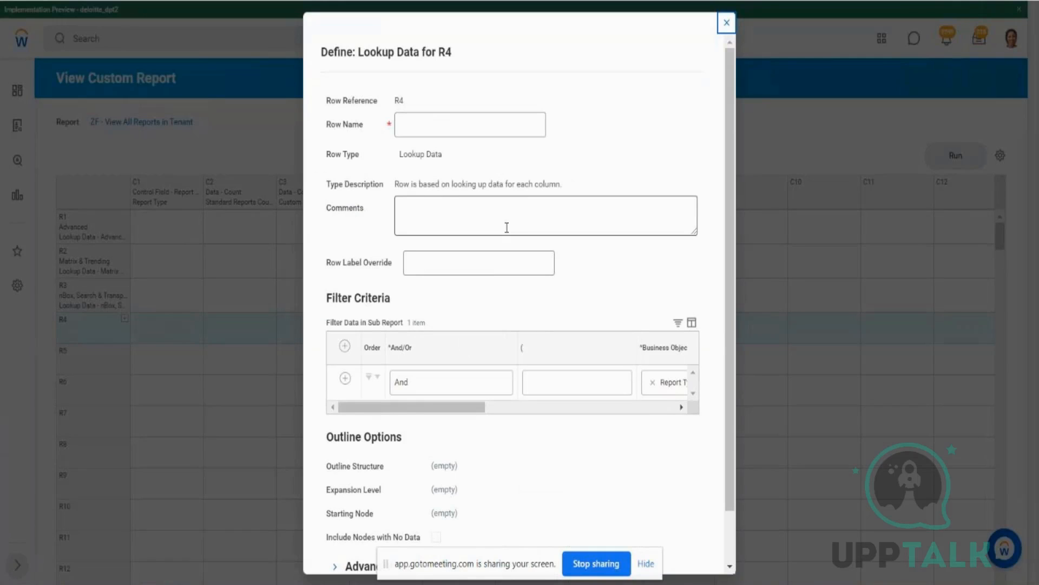
left_click(452, 135)
type("Comp")
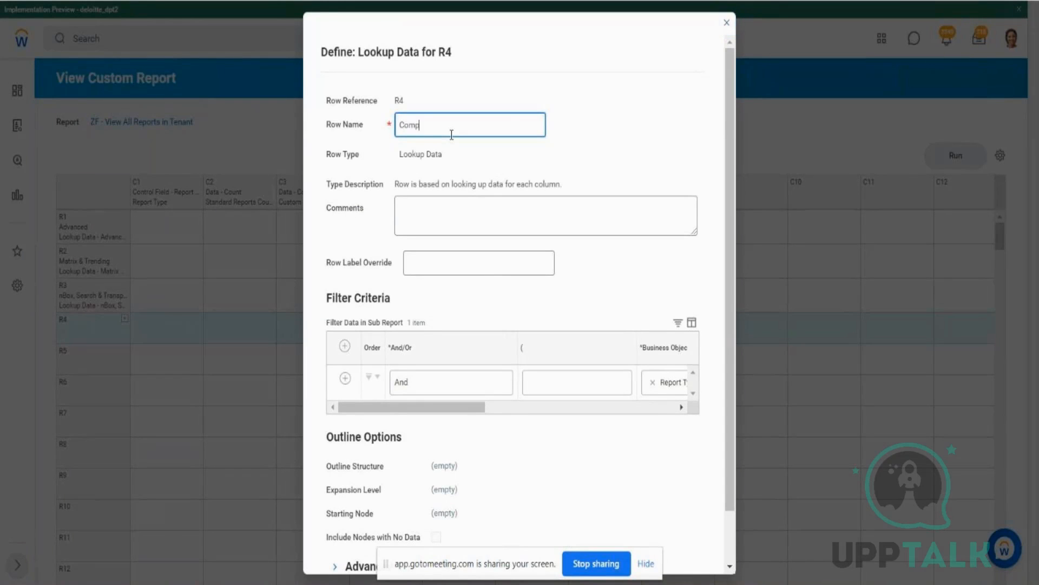
type("osite")
key("Tab")
key("Tab")
type("Composite")
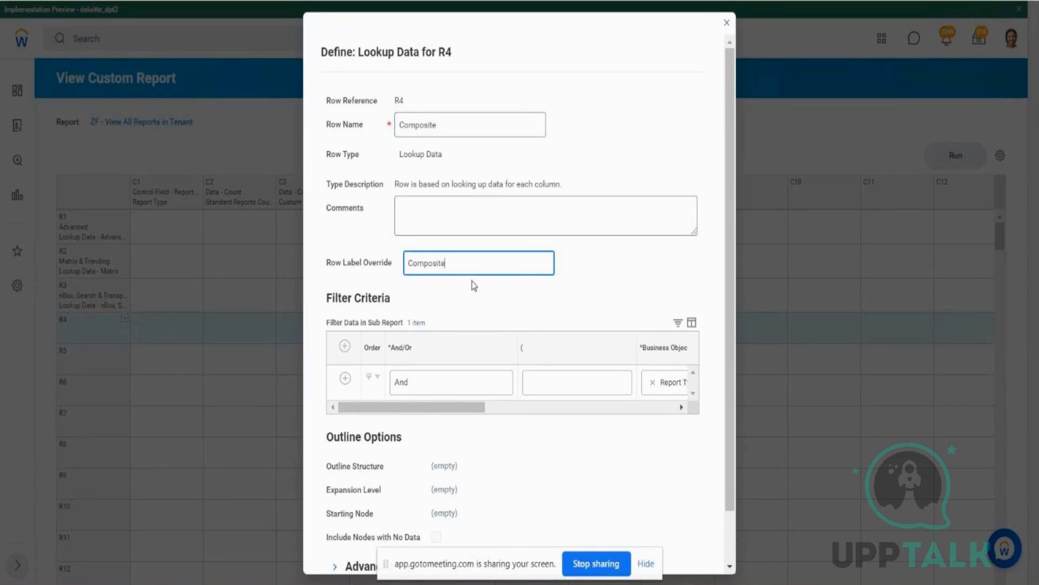
- Select Composite as the Report Type filter value for row R4 and save the row definition
left_click_drag(425, 408, 616, 408)
left_click(557, 389)
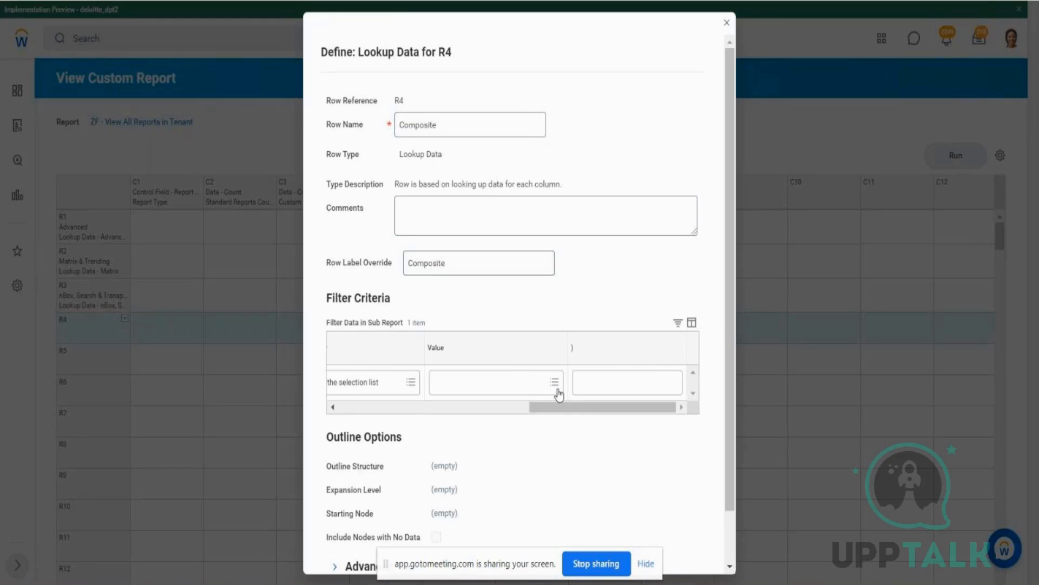
left_click(558, 389)
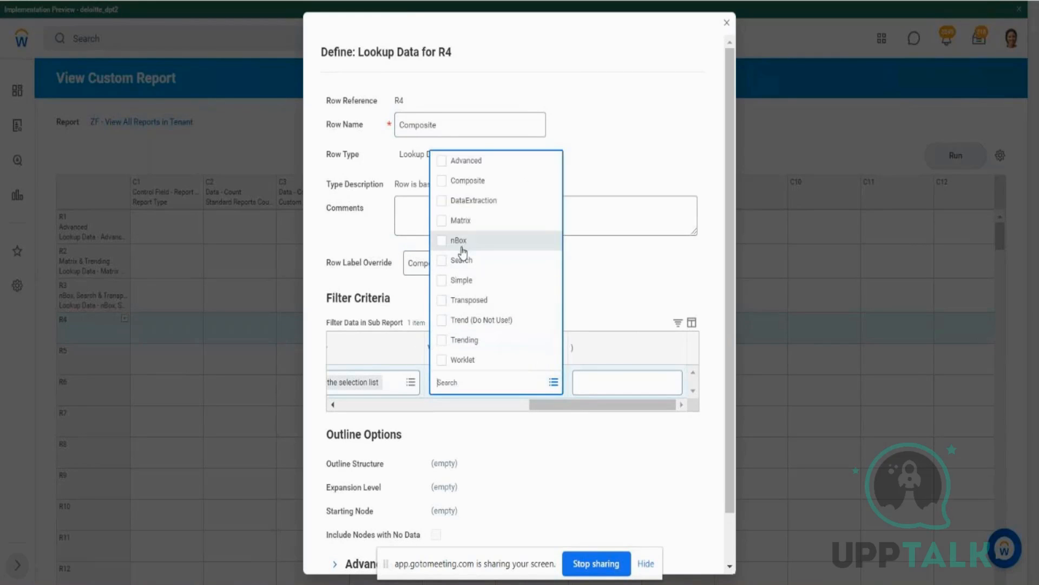
left_click(442, 181)
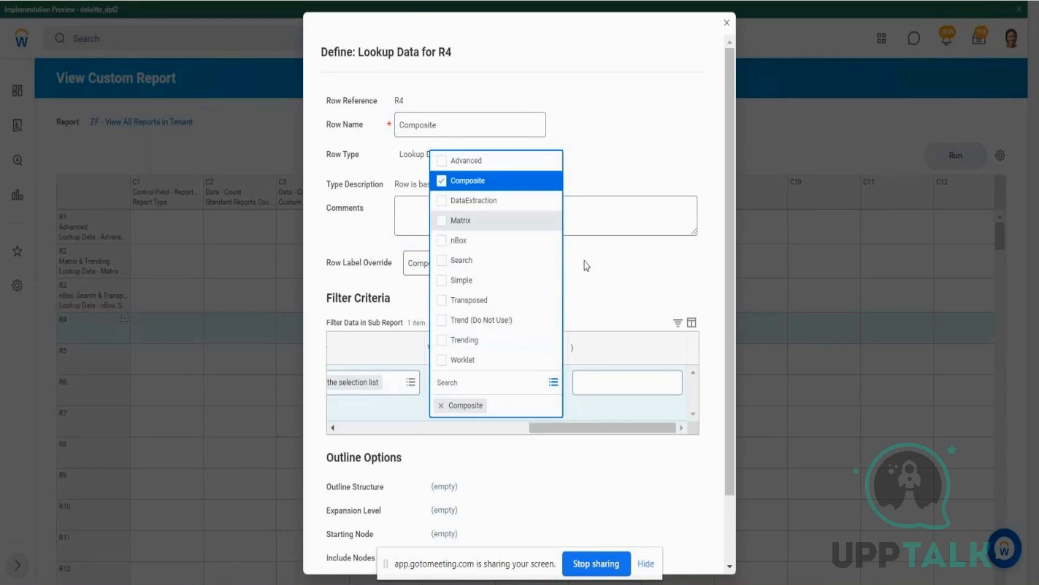
scroll(726, 519, "down", 2)
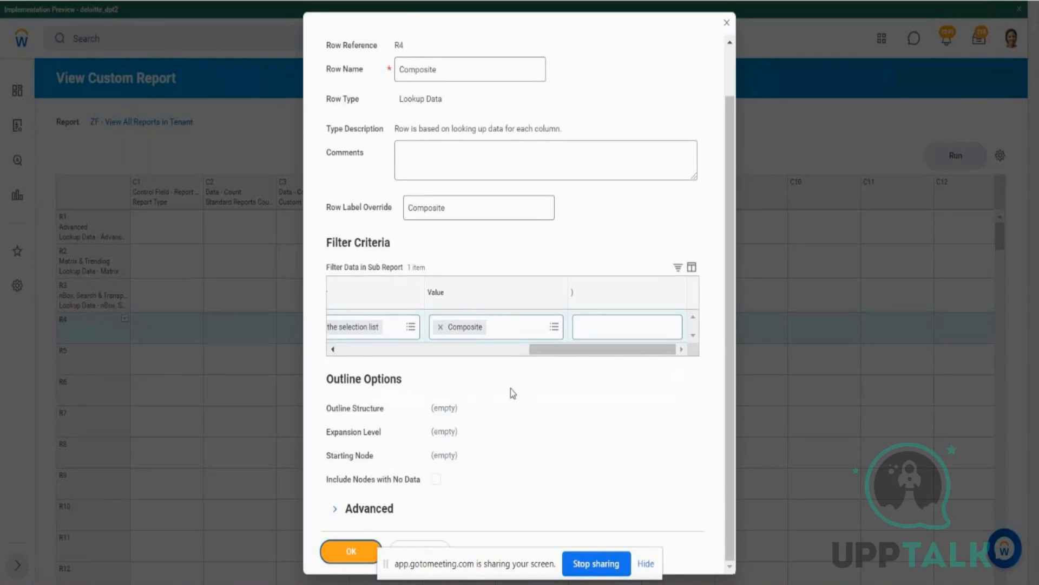
key("Return")
- Run the report and compare its grouped report type rows with the ungrouped version
left_click(943, 154)
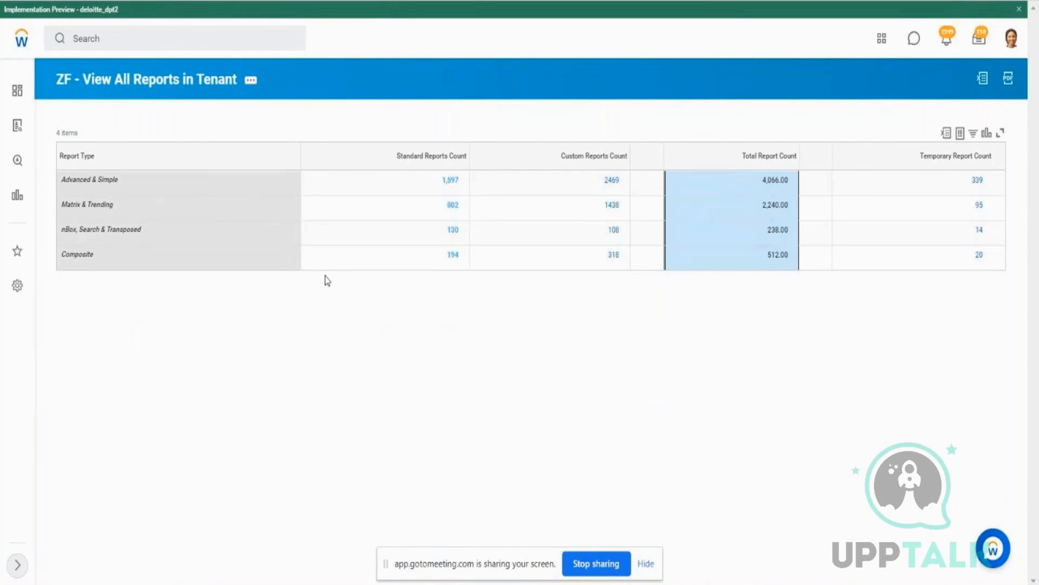
left_click_drag(61, 181, 112, 206)
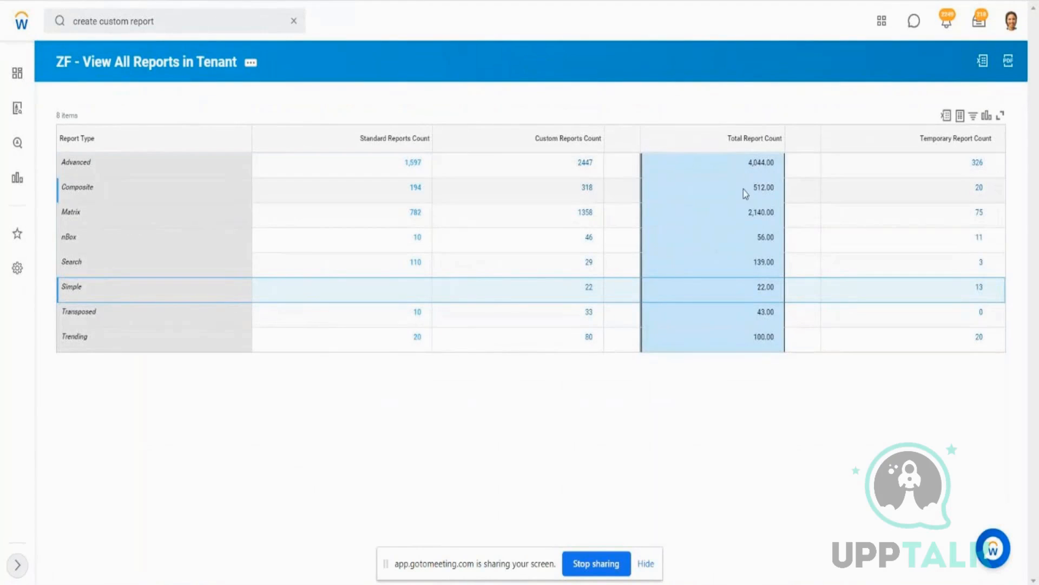
left_click(773, 166)
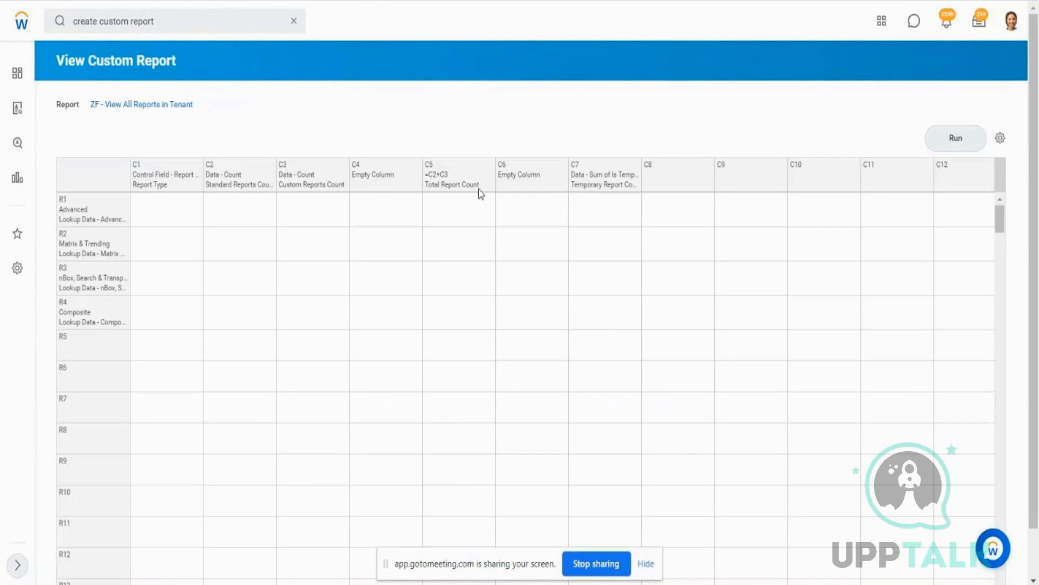
- Examine the C5 Total Report Count calculation and the C2 and C3 count columns it adds together
left_click(434, 185)
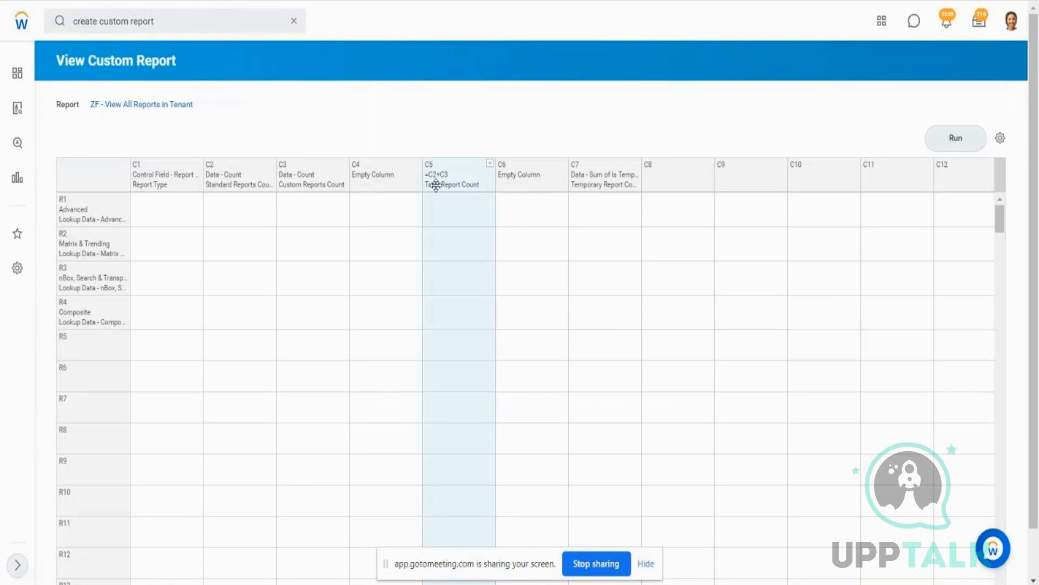
left_click(223, 176)
left_click(297, 179)
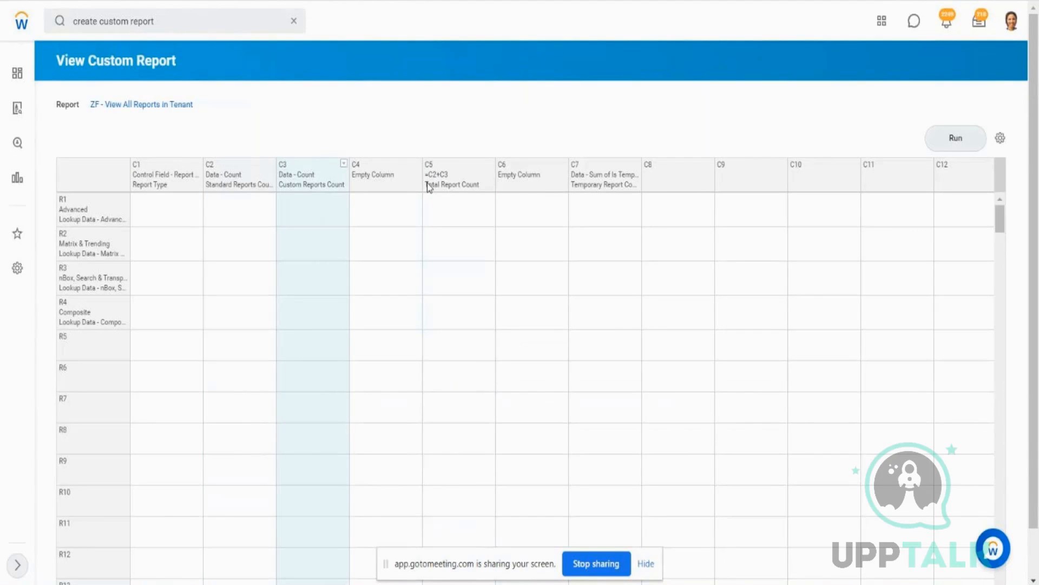
left_click(476, 188)
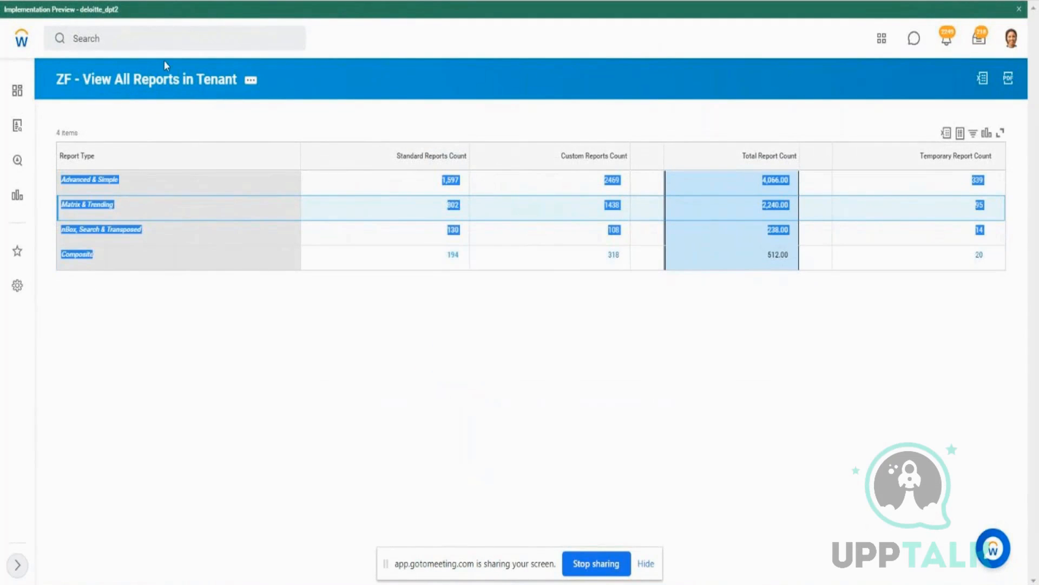
- Return to the report definition and define row R5 as an Empty row
key("alt+Tab")
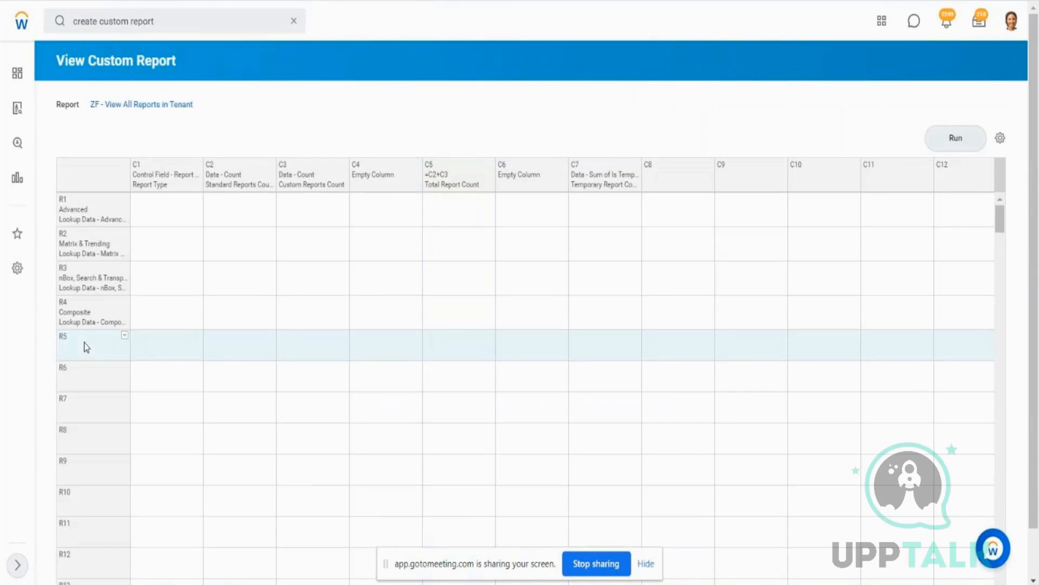
left_click(125, 335)
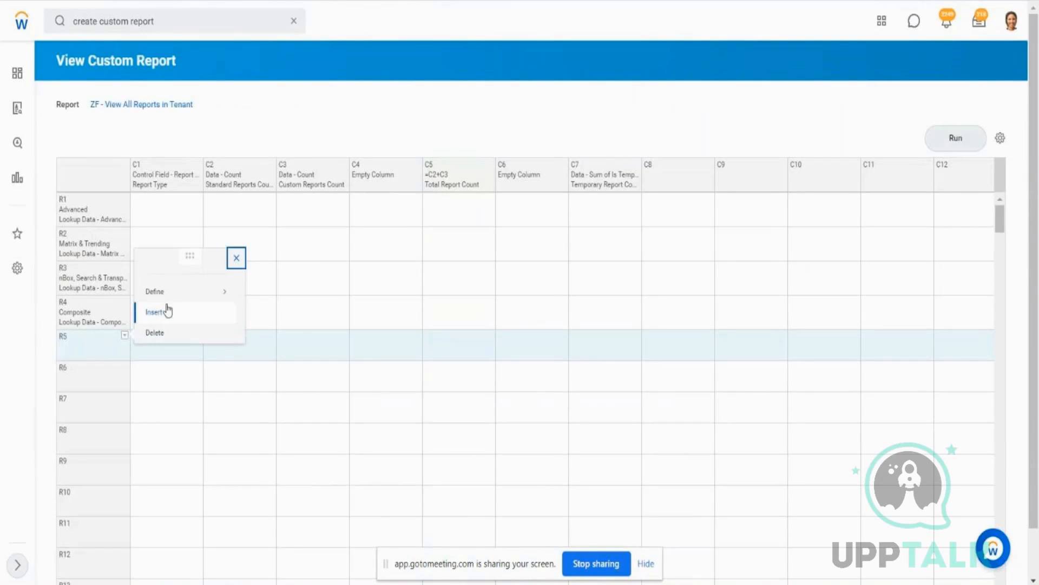
mouse_move(184, 295)
left_click(257, 355)
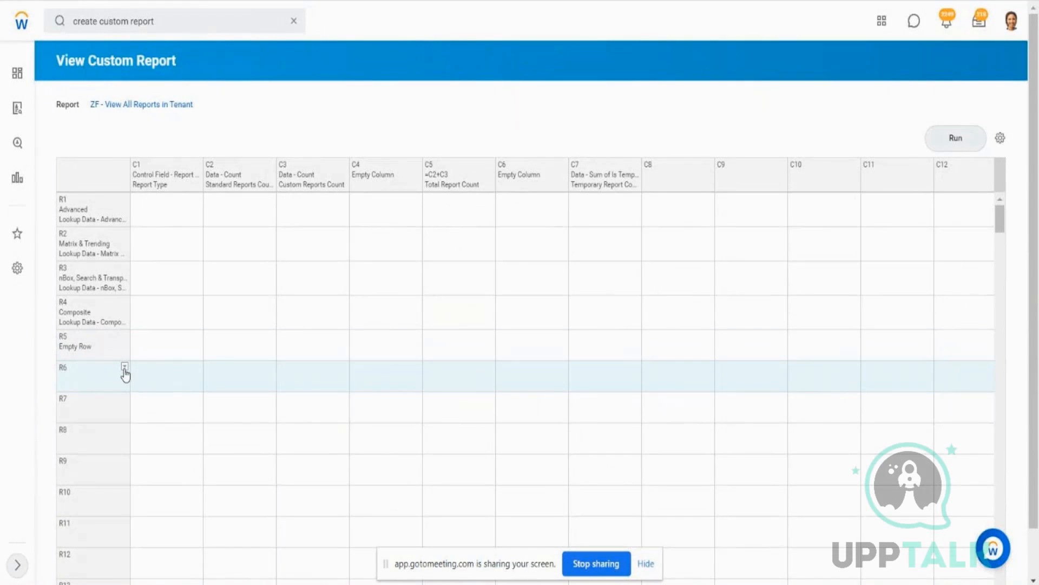
- Define row R6 as a Sum Range Calculation with Starting Row R1 (Advanced) and Ending Row R4 (Composite)
left_click(125, 368)
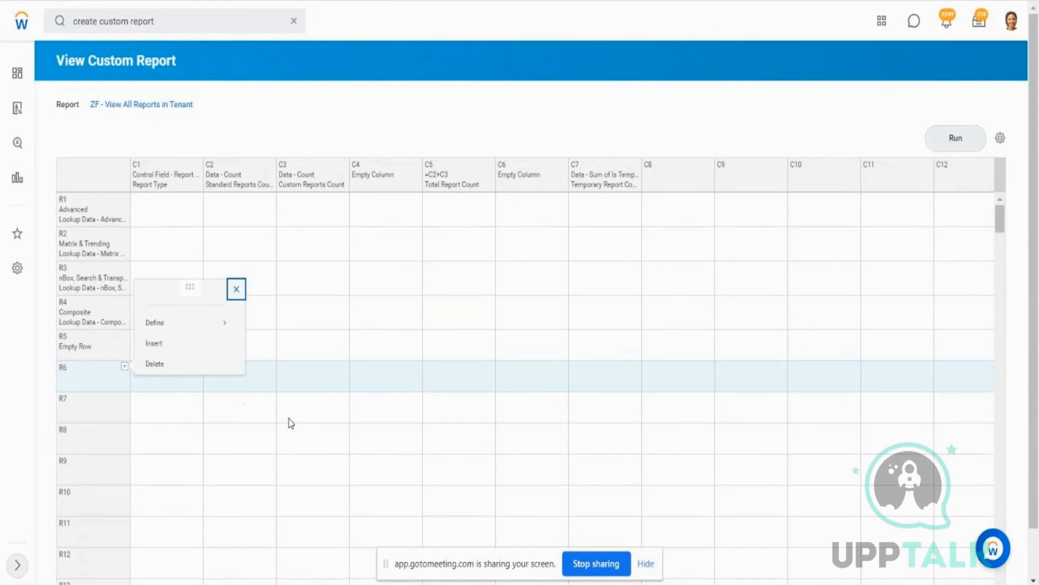
mouse_move(154, 323)
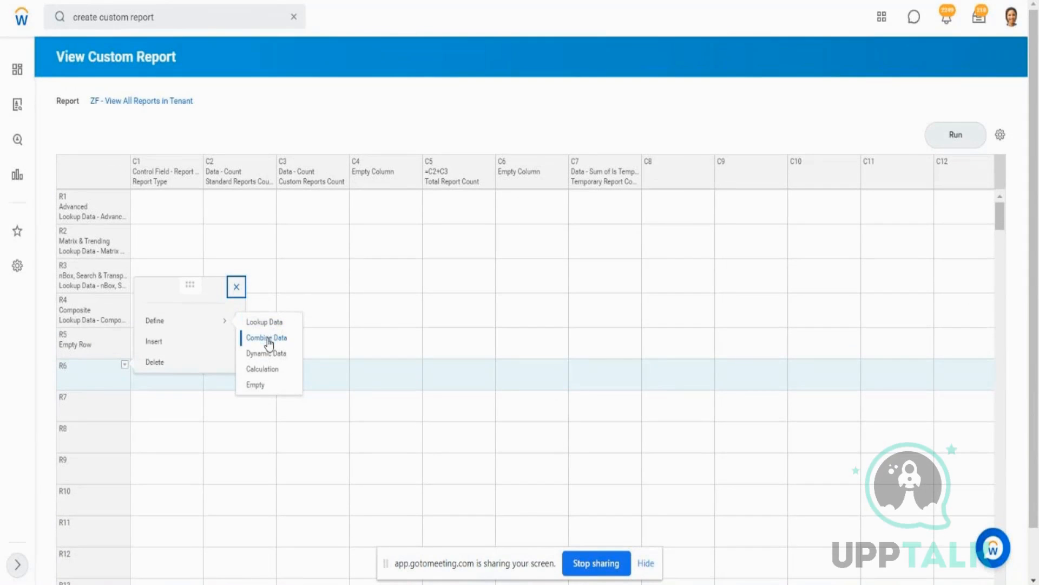
left_click(273, 371)
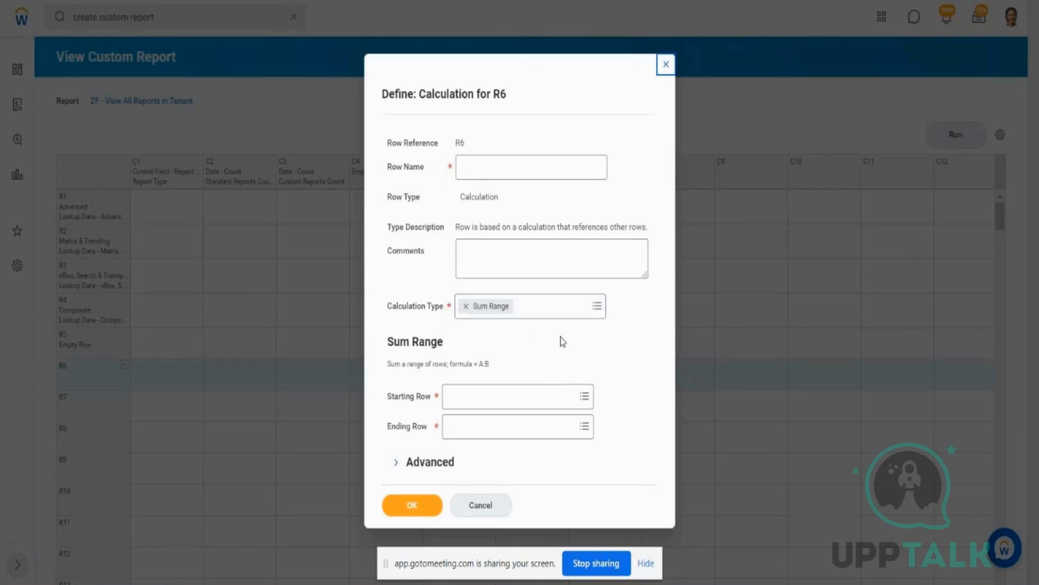
left_click(584, 400)
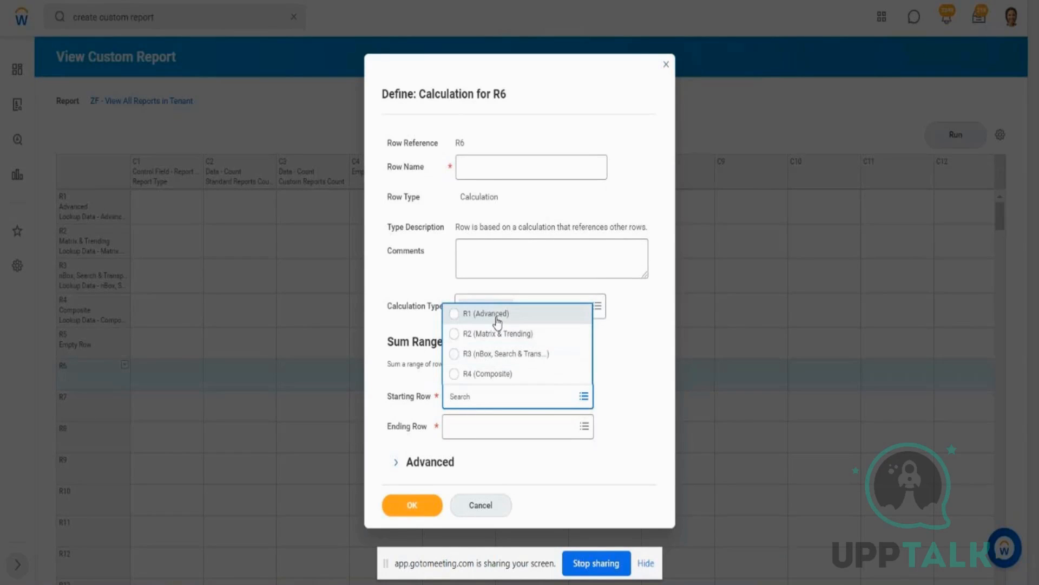
left_click(497, 323)
left_click(585, 438)
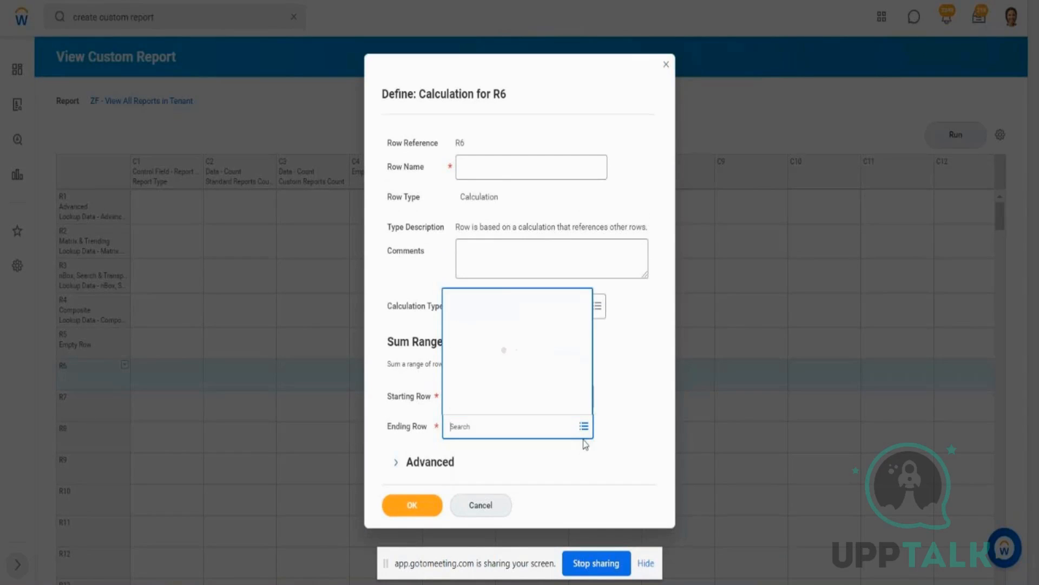
left_click(524, 405)
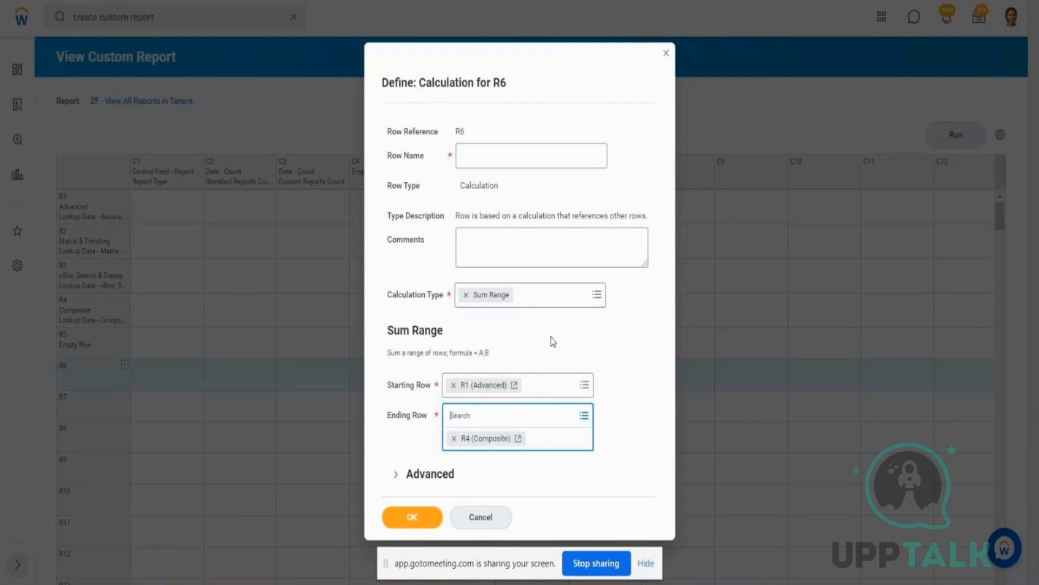
left_click(599, 307)
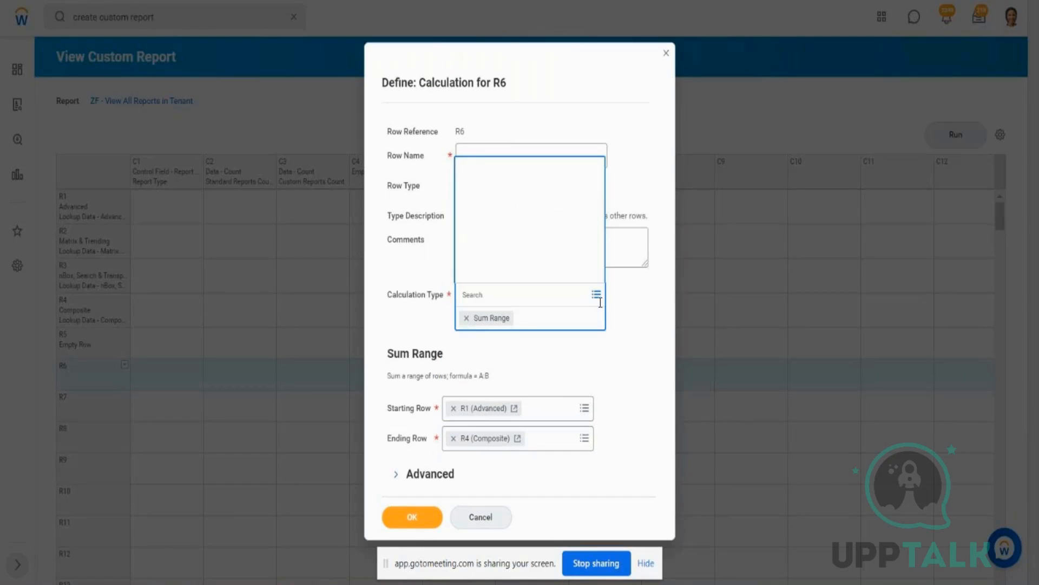
left_click(601, 371)
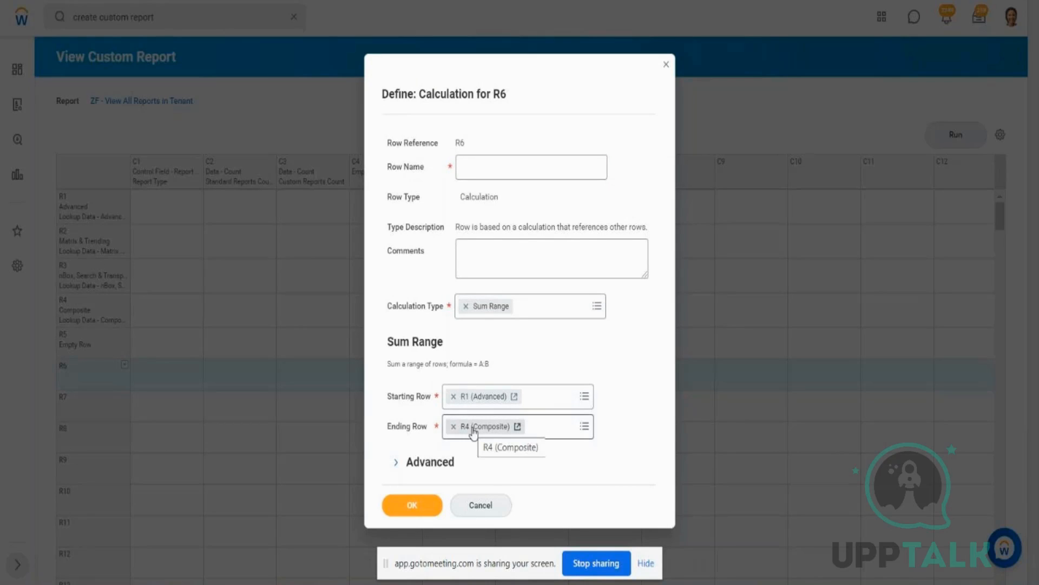
- Set the Row Name of R6 to "Total Report Count"
left_click(510, 163)
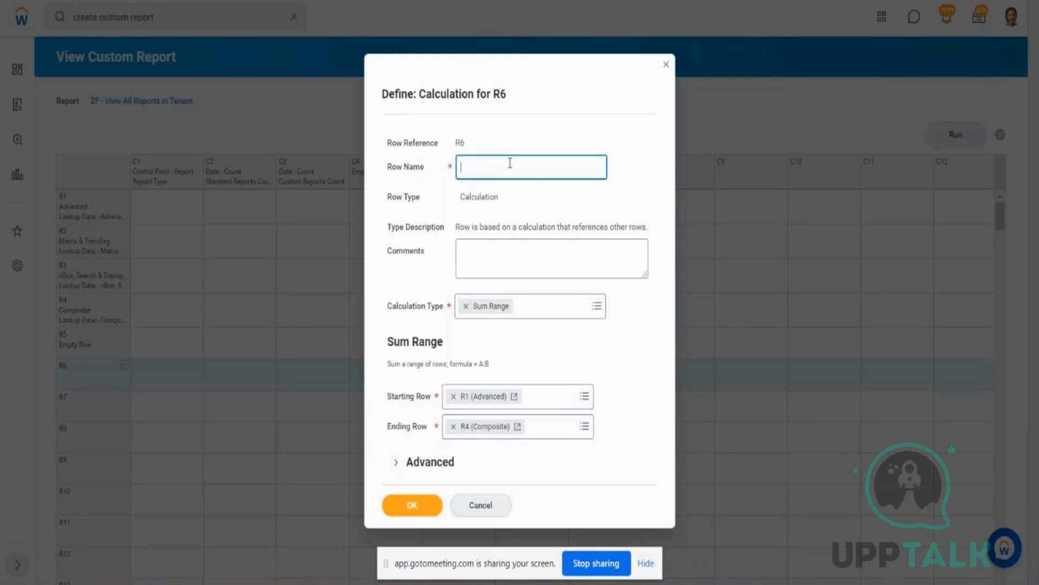
type("Total R")
type("ow")
key("BackSpace")
key("BackSpace")
type("eport Count")
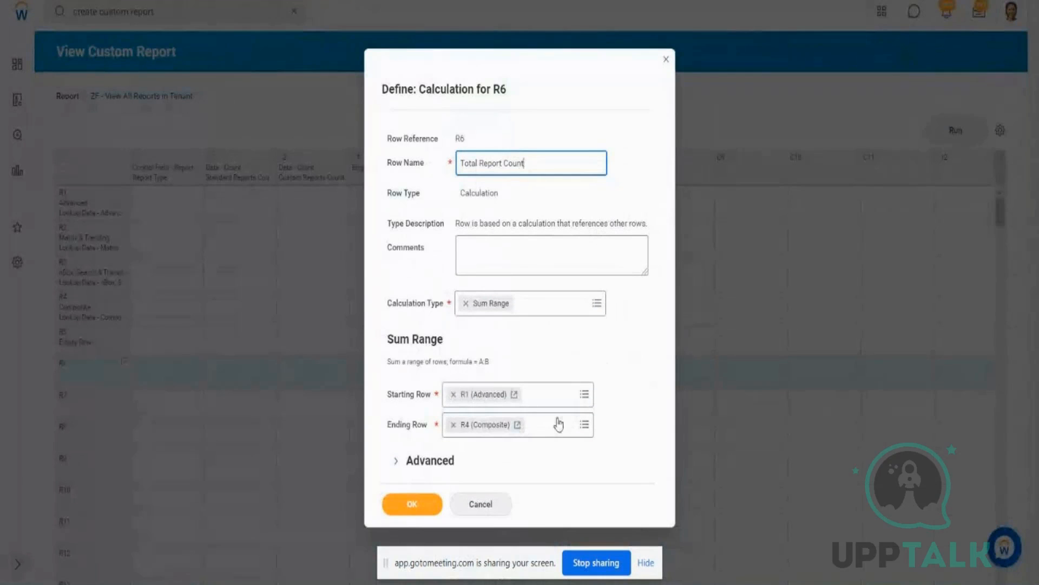
- Apply the Workday style Cash Totals to row R6 and save the calculation row
left_click(396, 463)
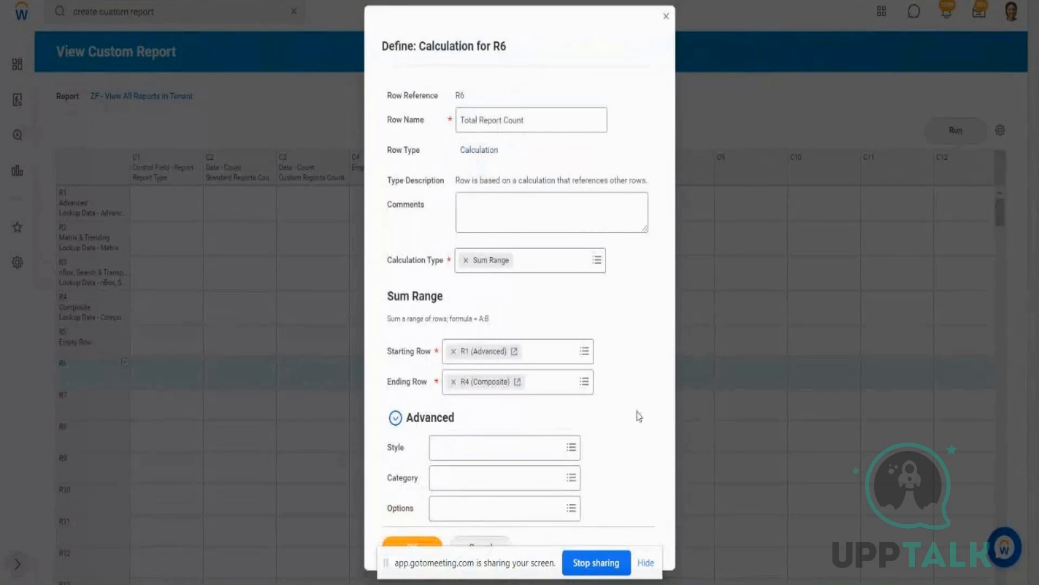
left_click(570, 447)
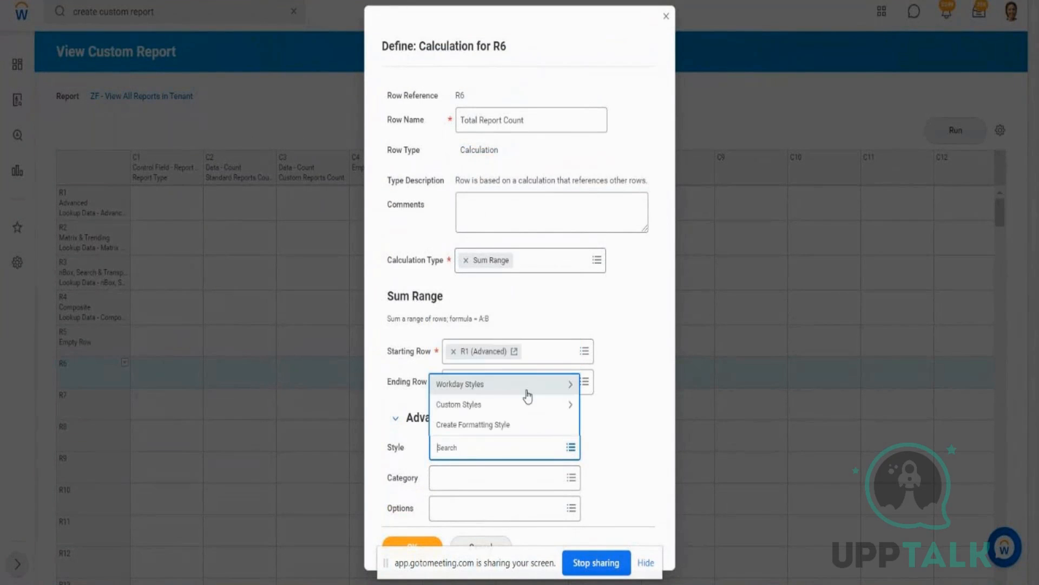
left_click(524, 391)
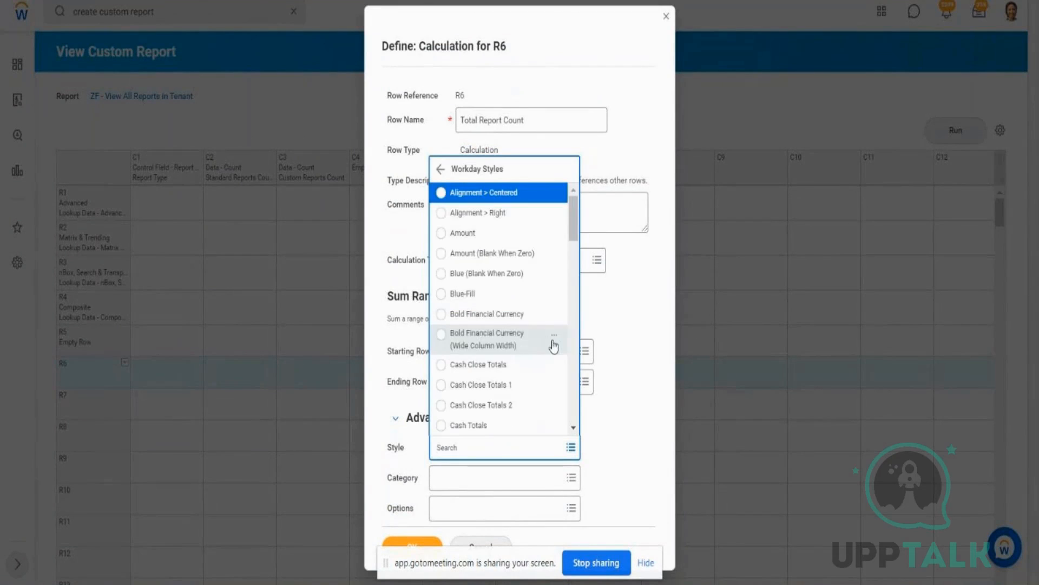
left_click_drag(575, 231, 576, 266)
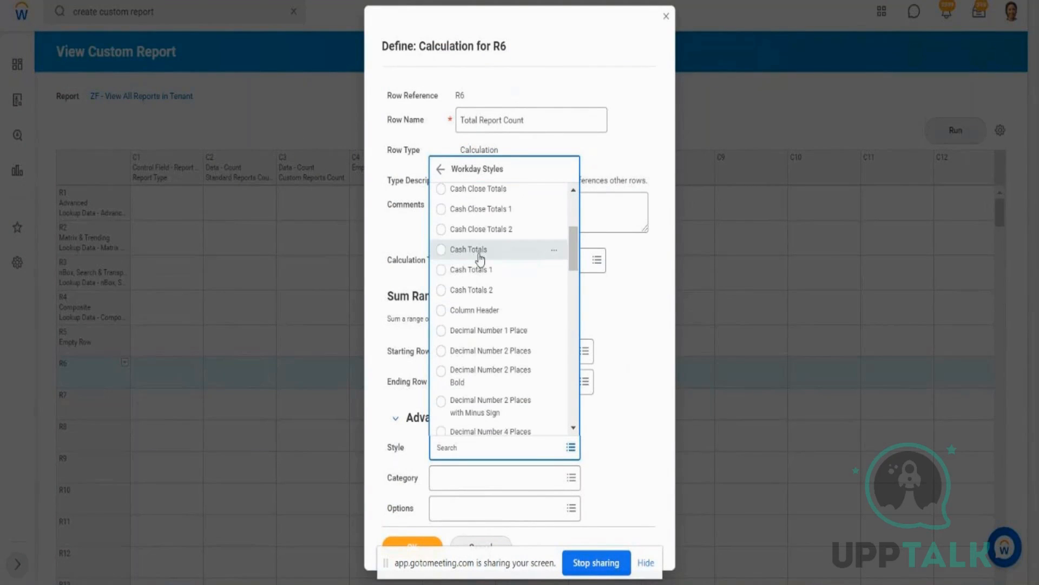
left_click(480, 250)
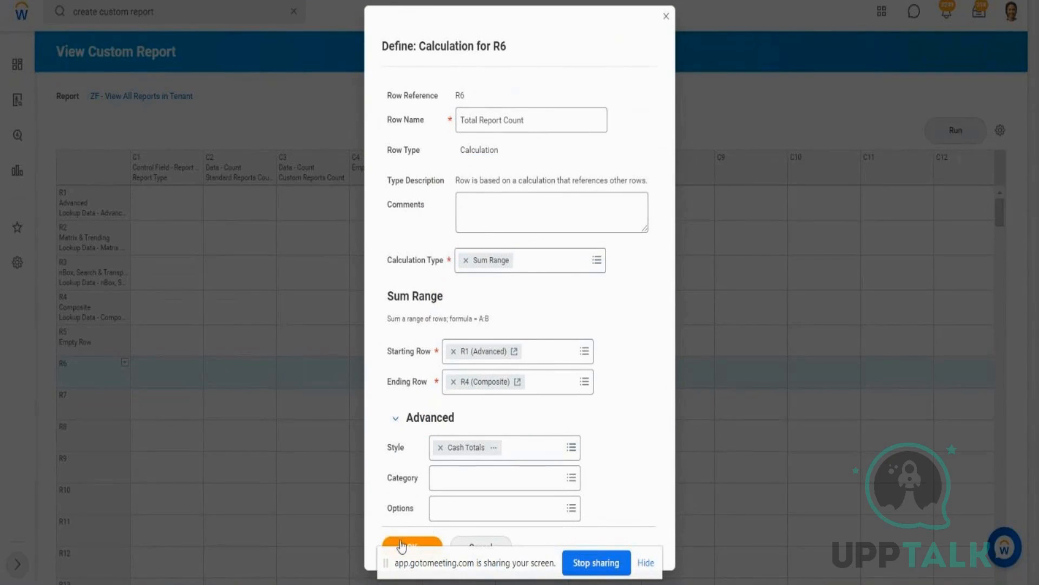
left_click(399, 541)
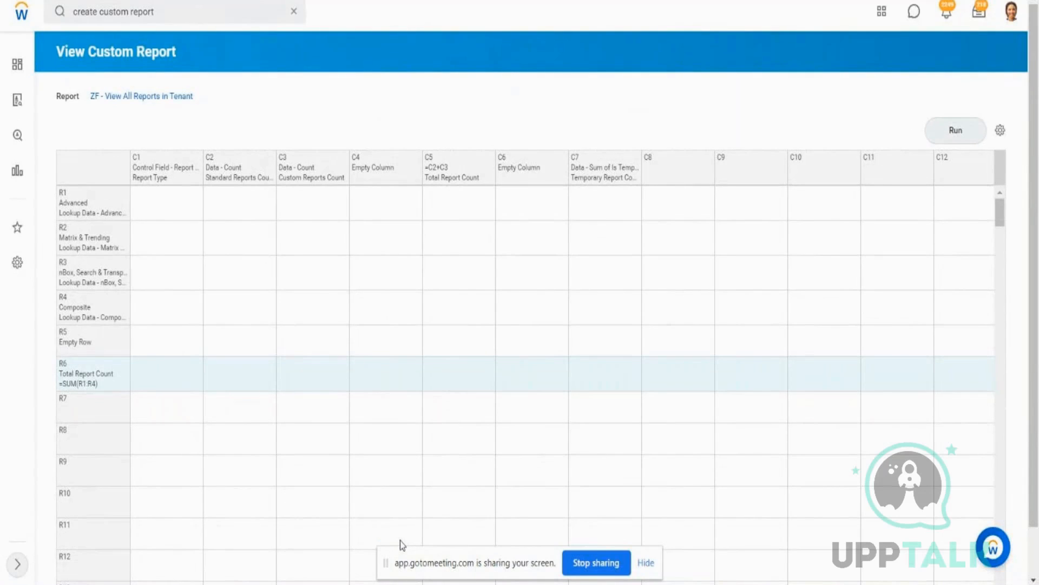
- Run the report and drill into the Standard Reports Count of the Composite row to view its reports
left_click(960, 132)
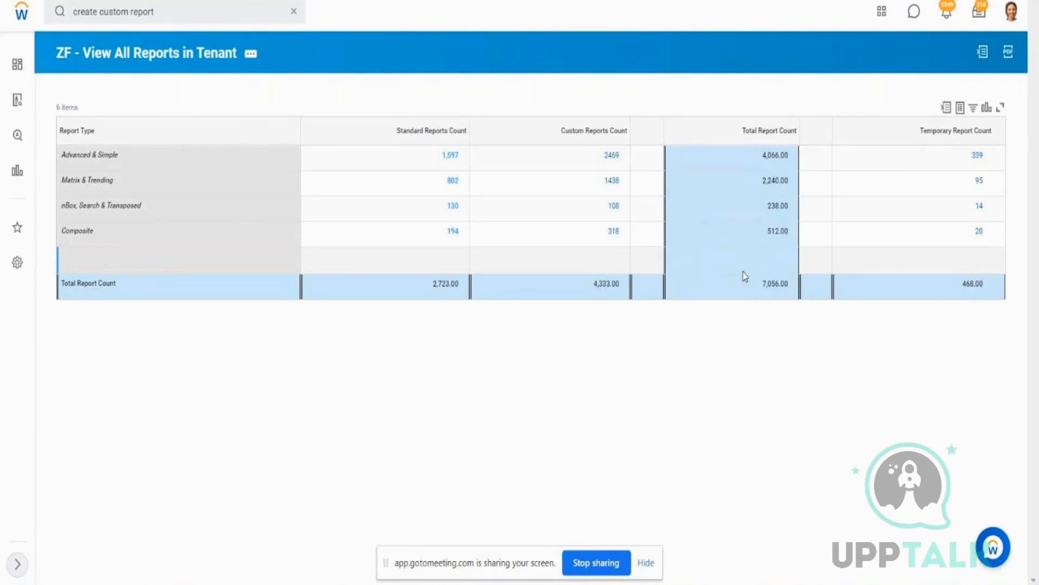
left_click(453, 231)
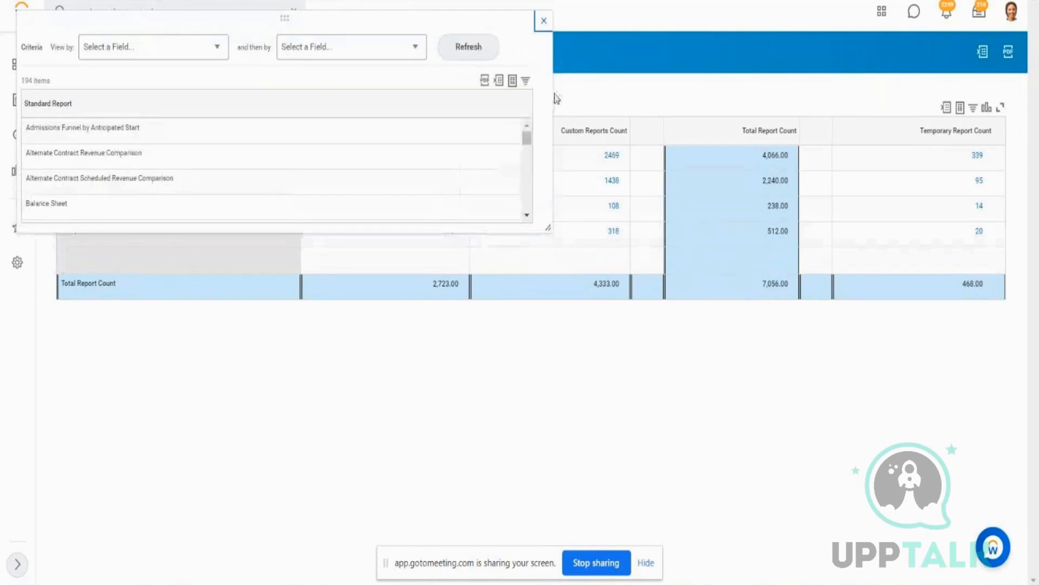
left_click(543, 23)
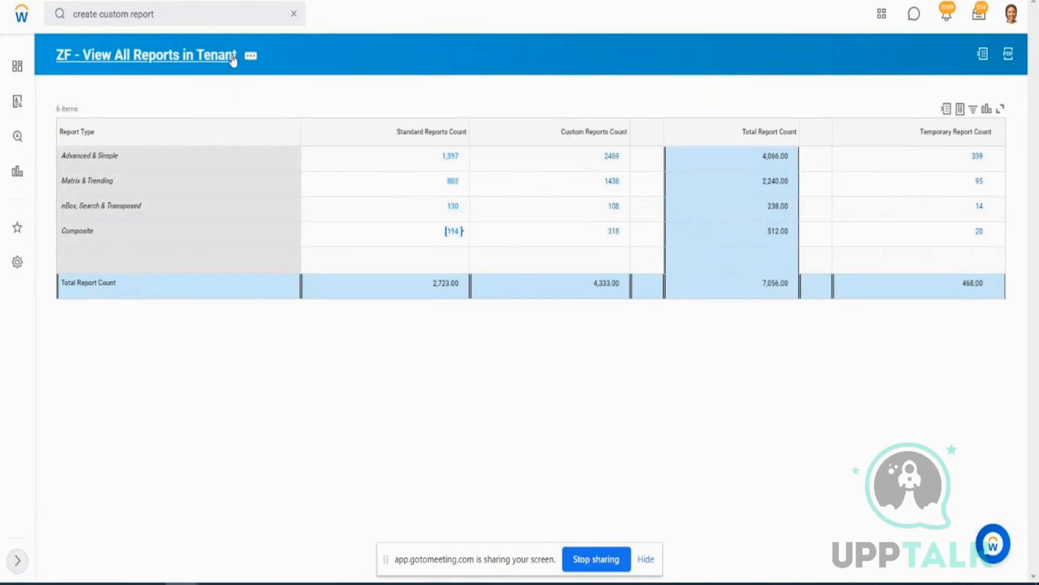
- Reopen the report definition and check which actions are available for the empty row R5
left_click(207, 63)
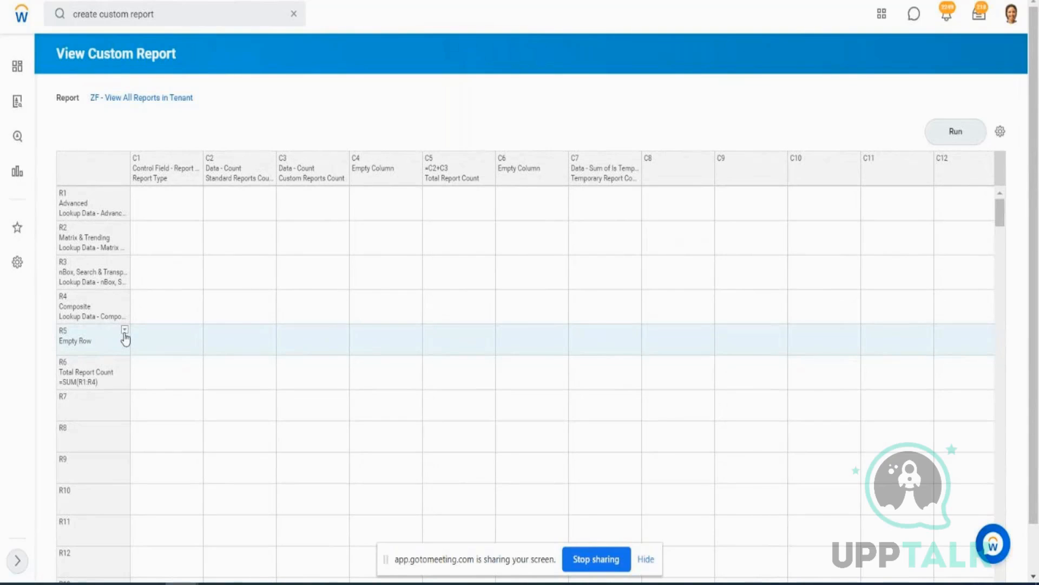
left_click(124, 330)
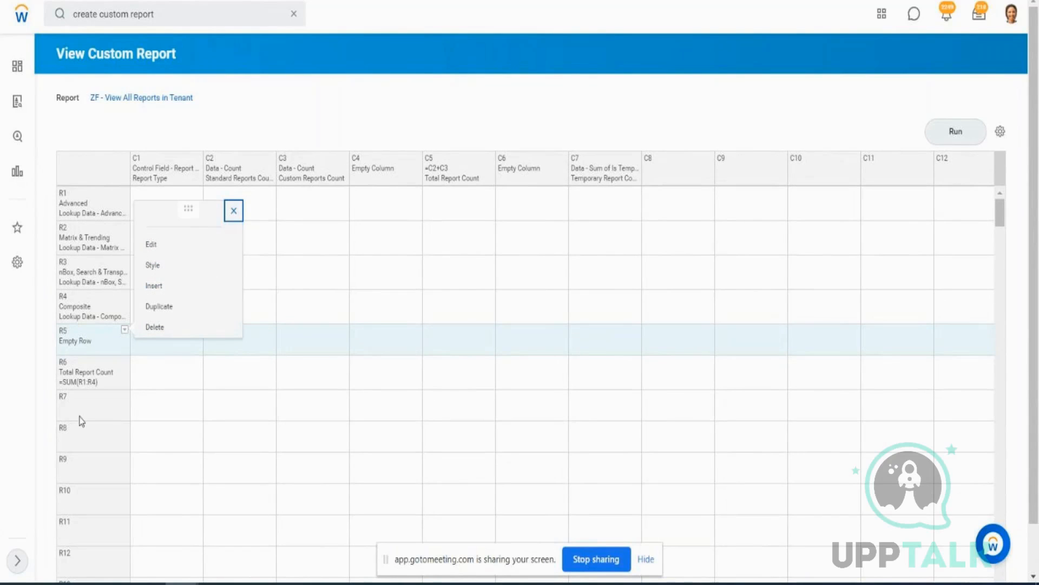
left_click(176, 345)
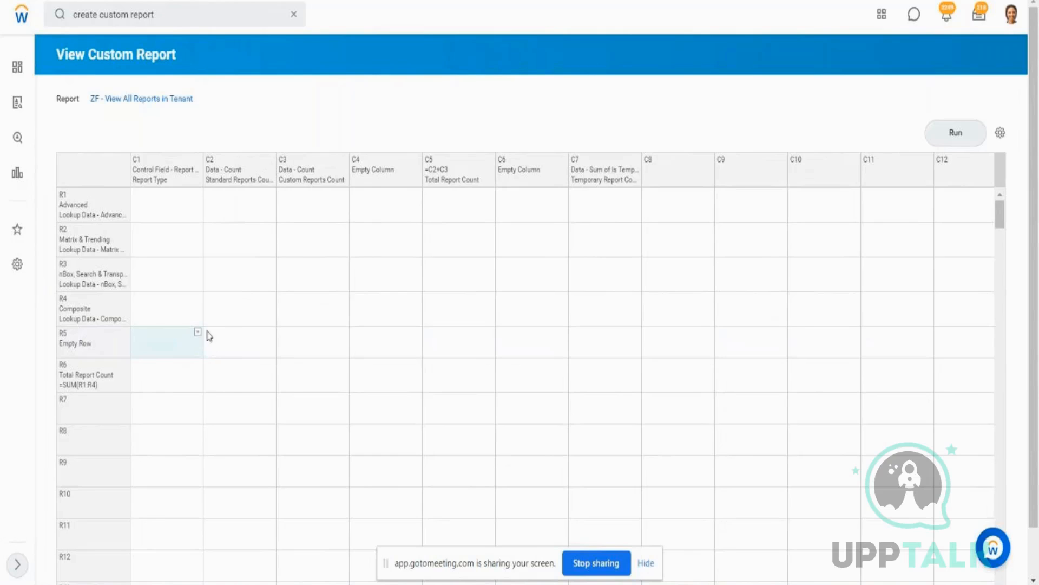
- Check the actions available for the cell at row R5, column C2, and rerun the report to view its output
left_click(234, 339)
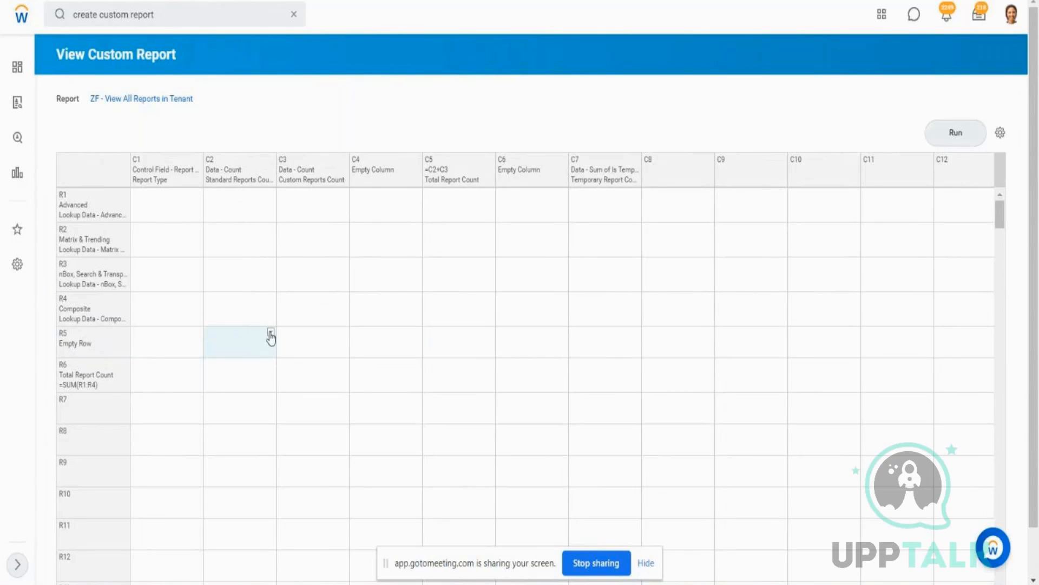
left_click(270, 332)
mouse_move(335, 292)
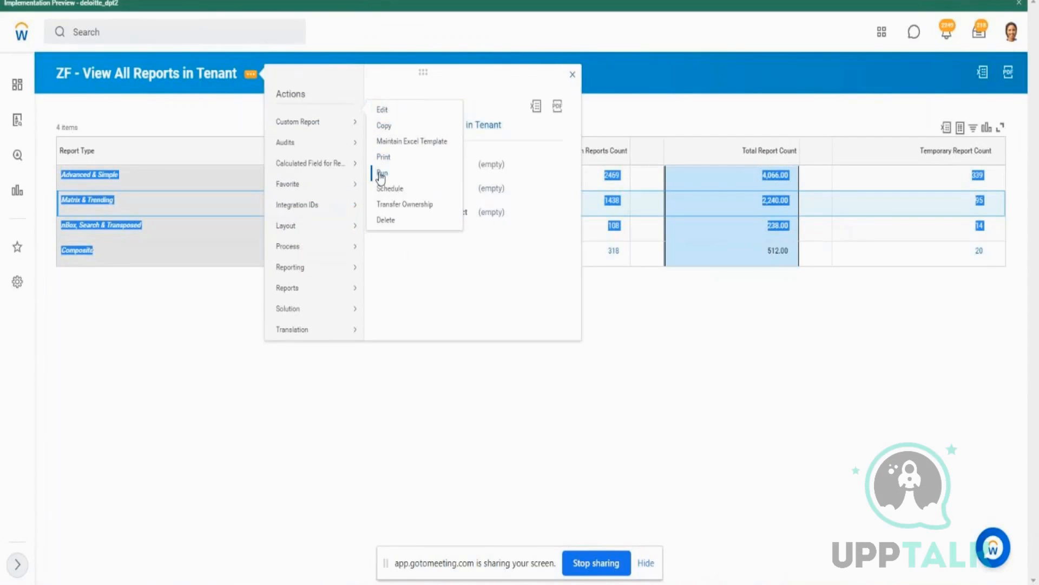
left_click(380, 173)
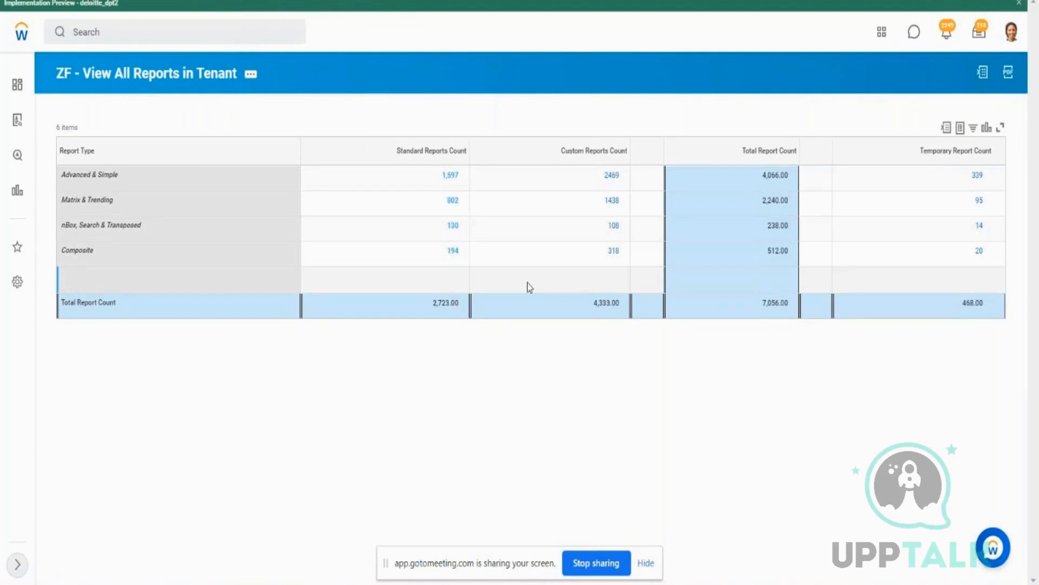
key("alt+Tab")
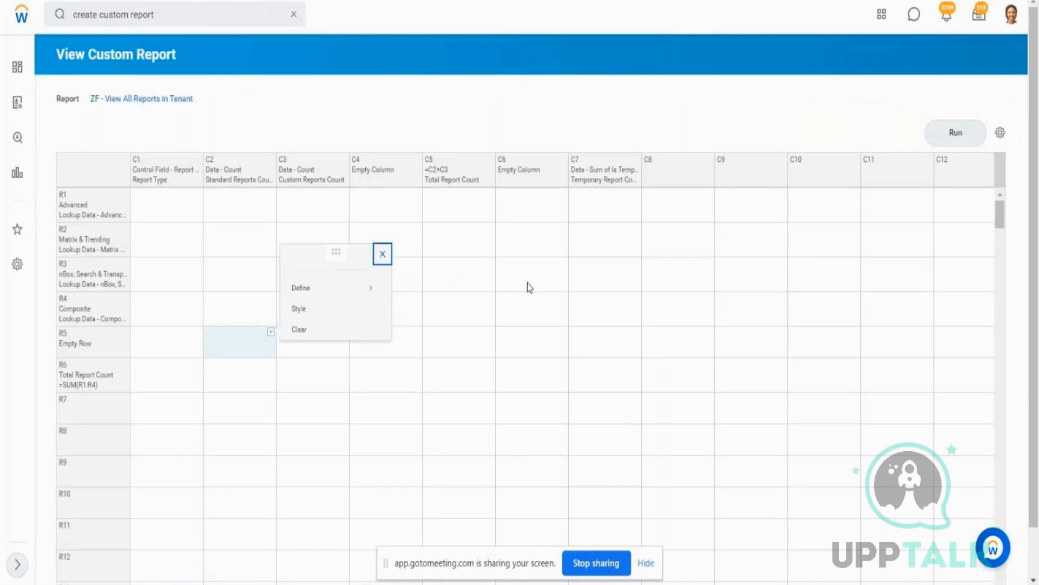
- Start defining a conditional format for the cell at row R5, column C2, with a new override condition
left_click(109, 341)
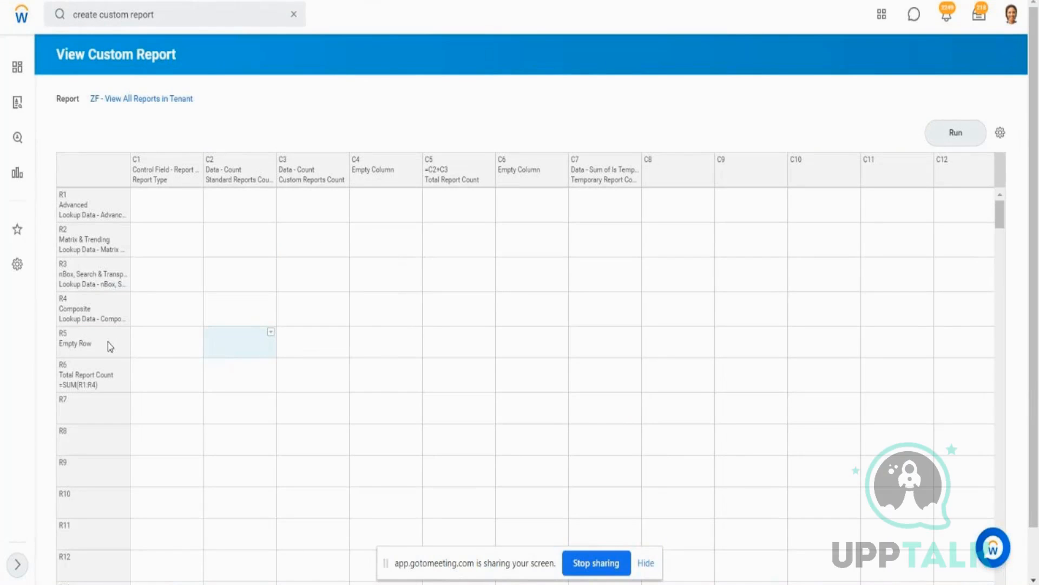
left_click(227, 346)
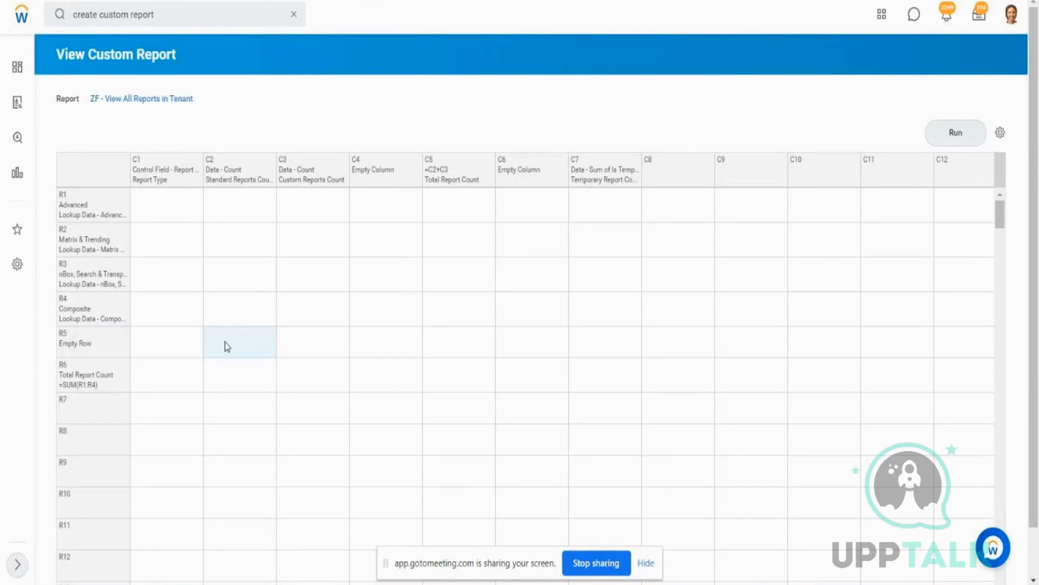
left_click(270, 334)
mouse_move(322, 294)
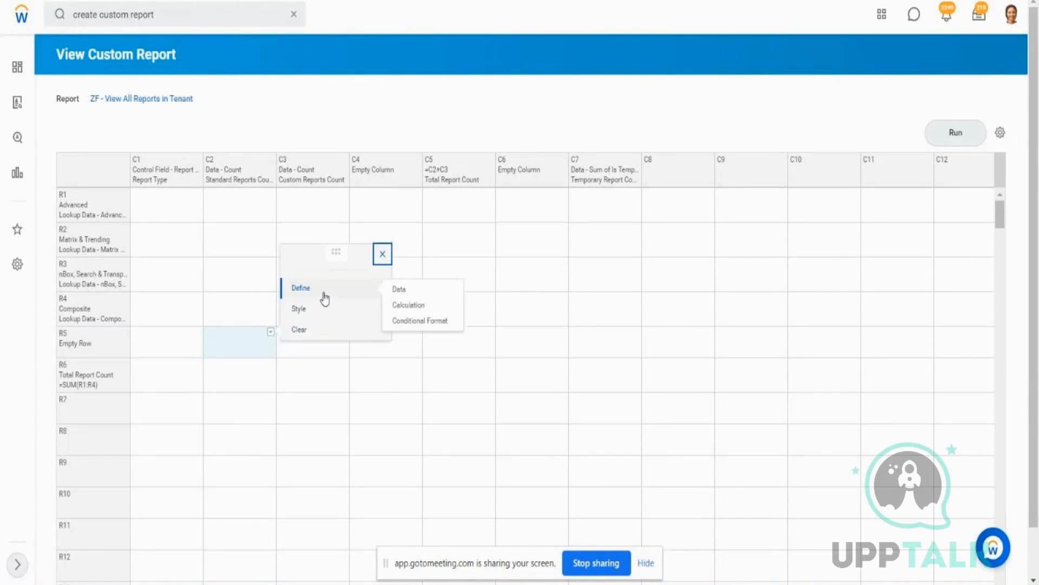
left_click(414, 324)
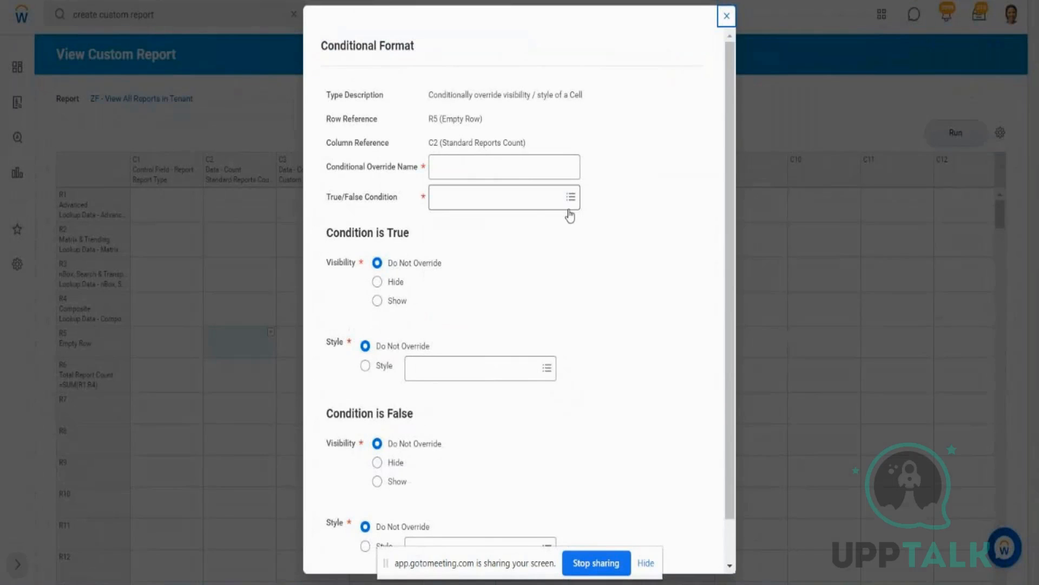
left_click(505, 207)
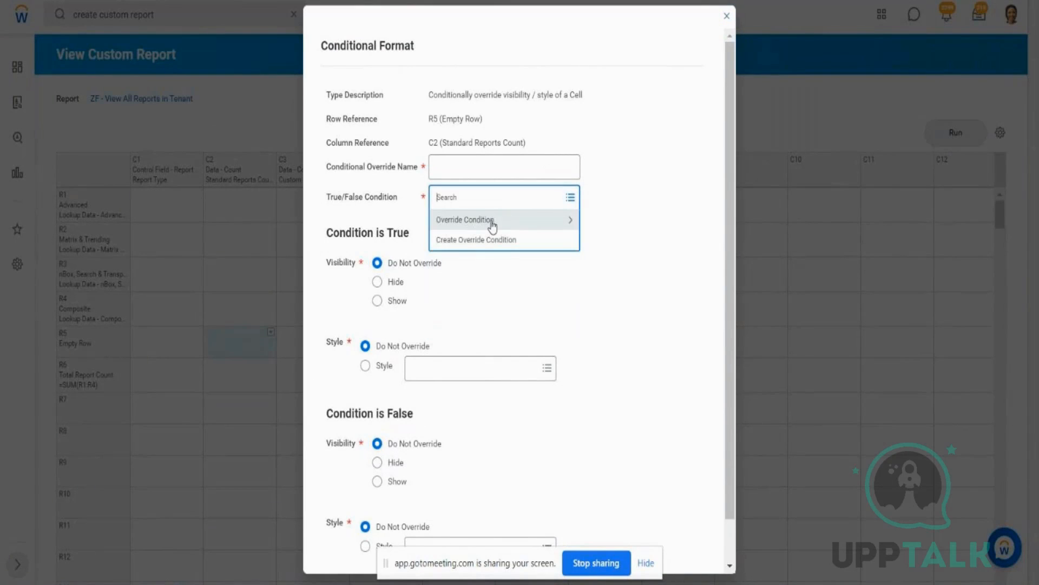
left_click(493, 222)
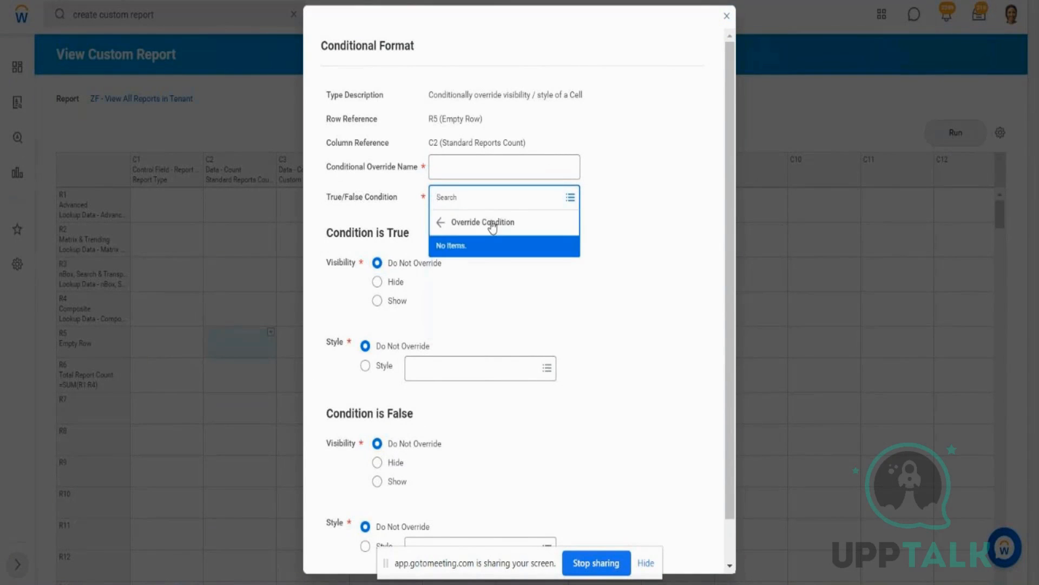
left_click(441, 222)
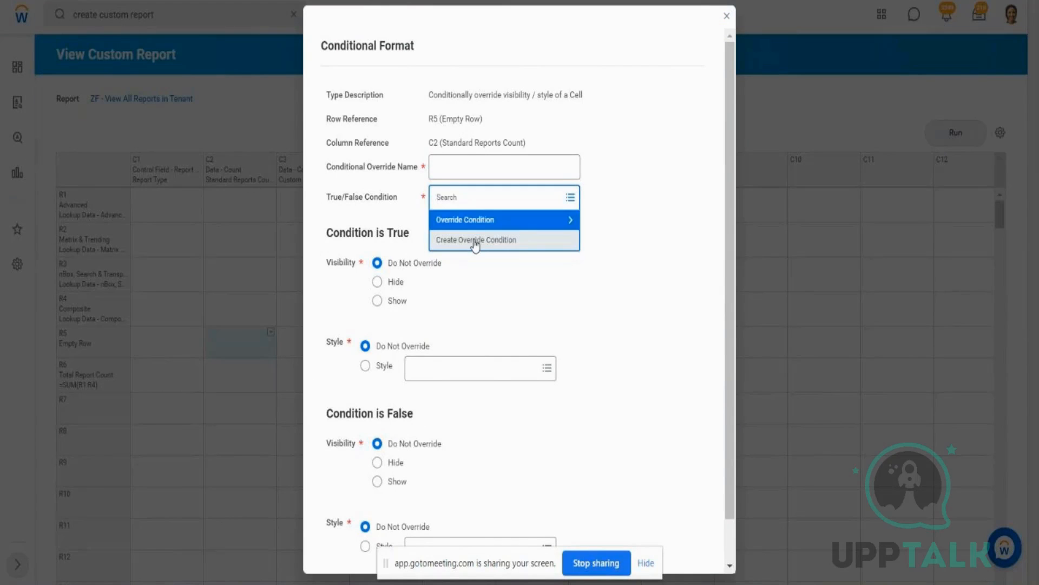
left_click(526, 242)
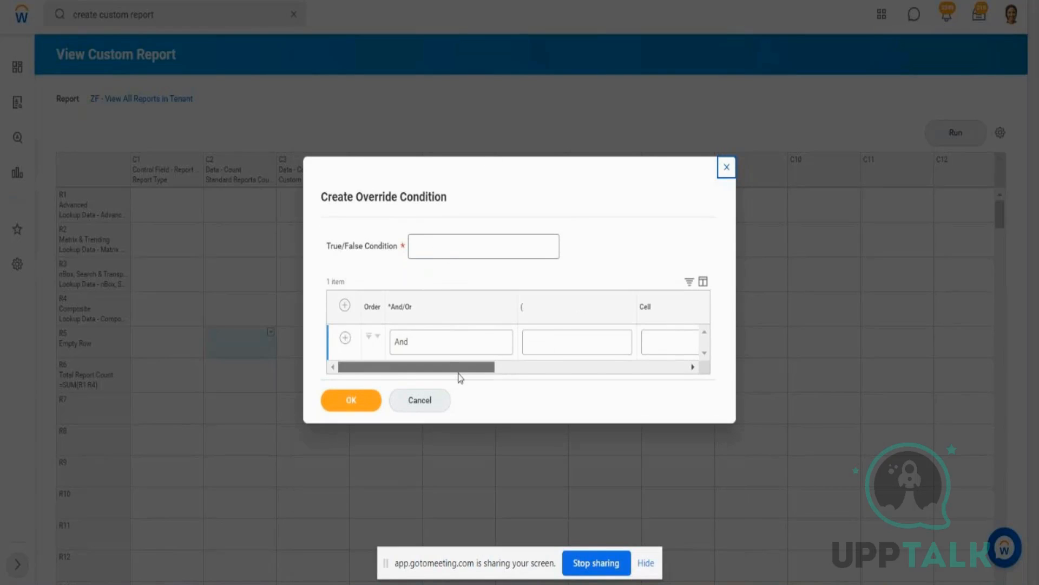
- Choose R4C2 (Composite, Standard Reports Count) as the cell evaluated by the override condition
left_click_drag(459, 371, 572, 371)
left_click_drag(465, 374, 422, 378)
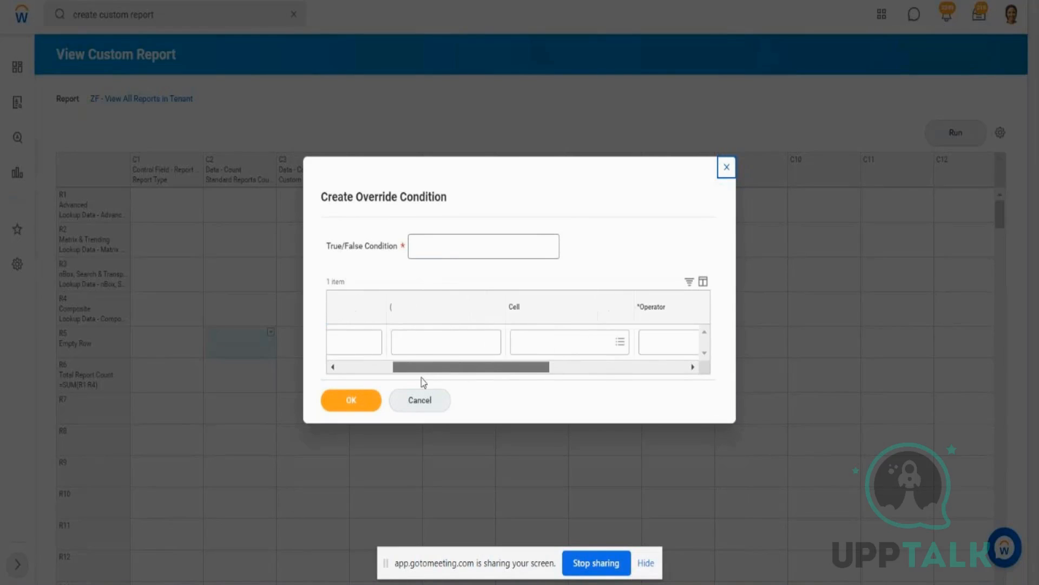
left_click(626, 349)
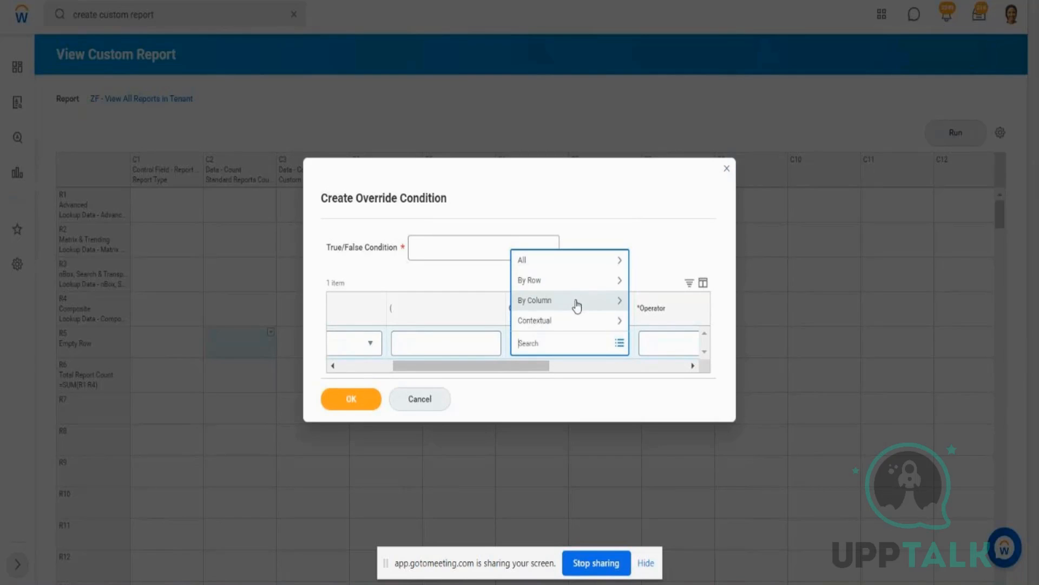
left_click(614, 260)
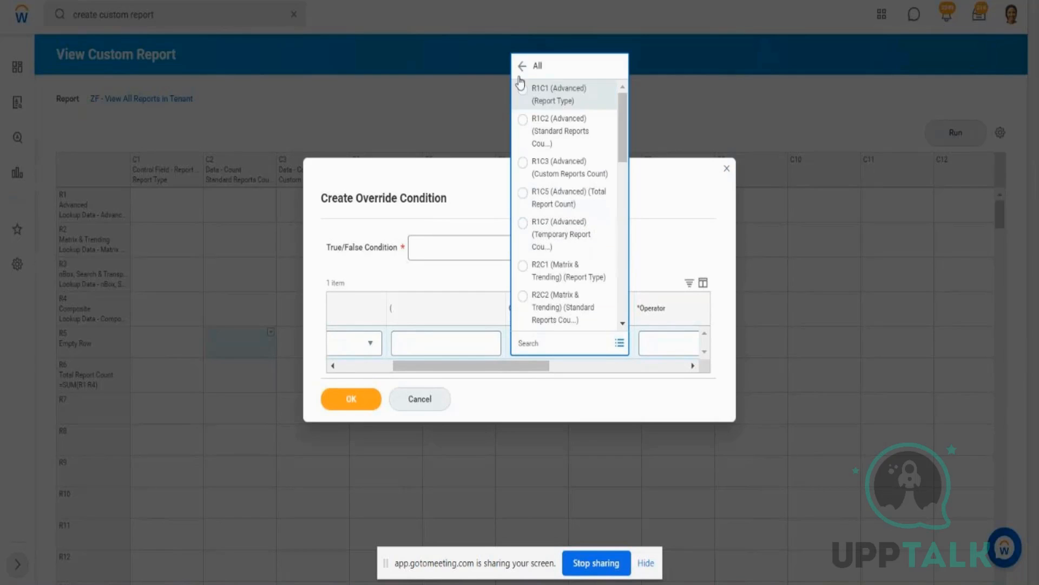
left_click(523, 66)
left_click(549, 287)
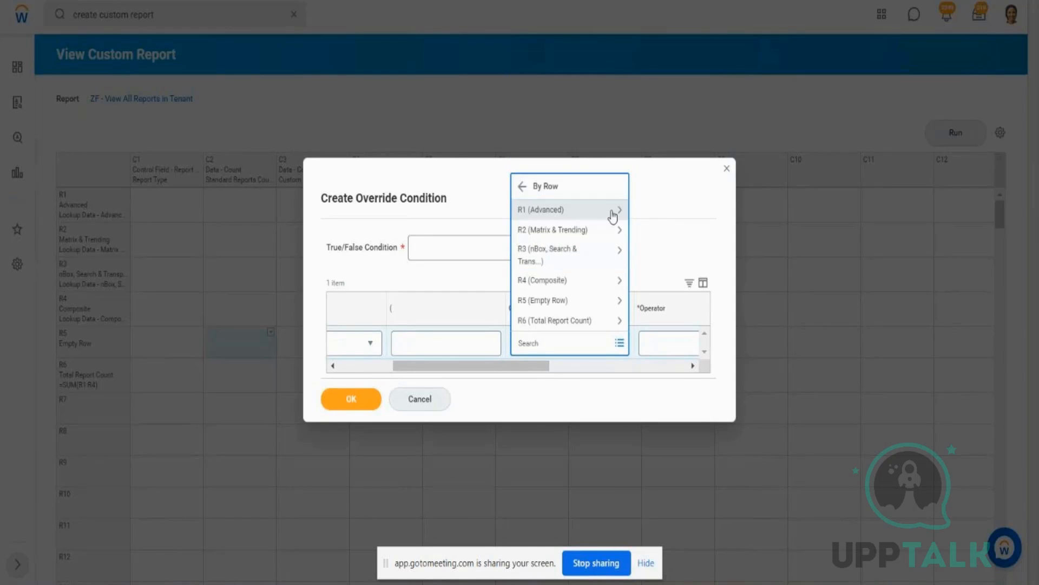
left_click(613, 214)
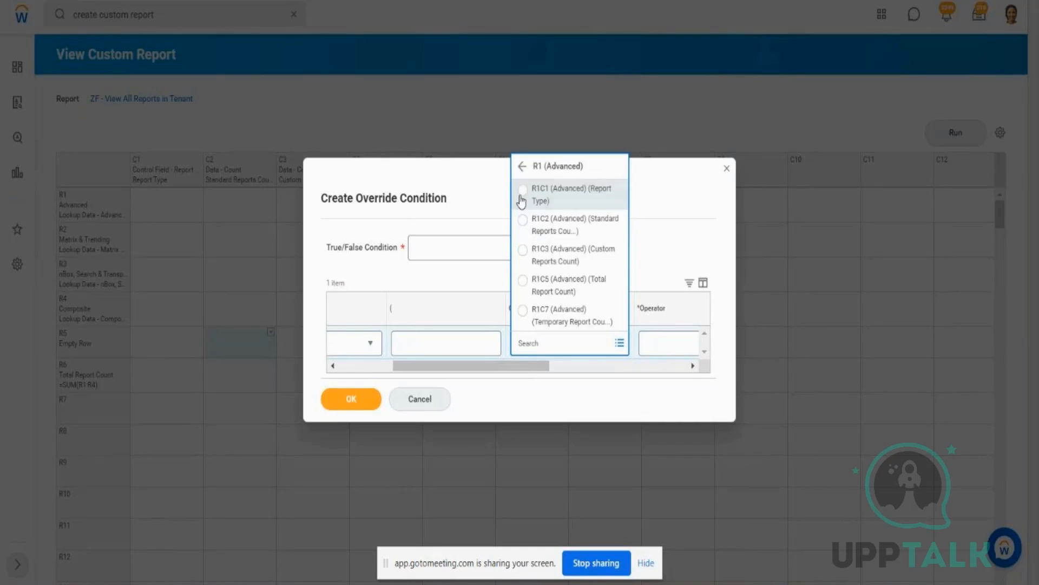
left_click(542, 166)
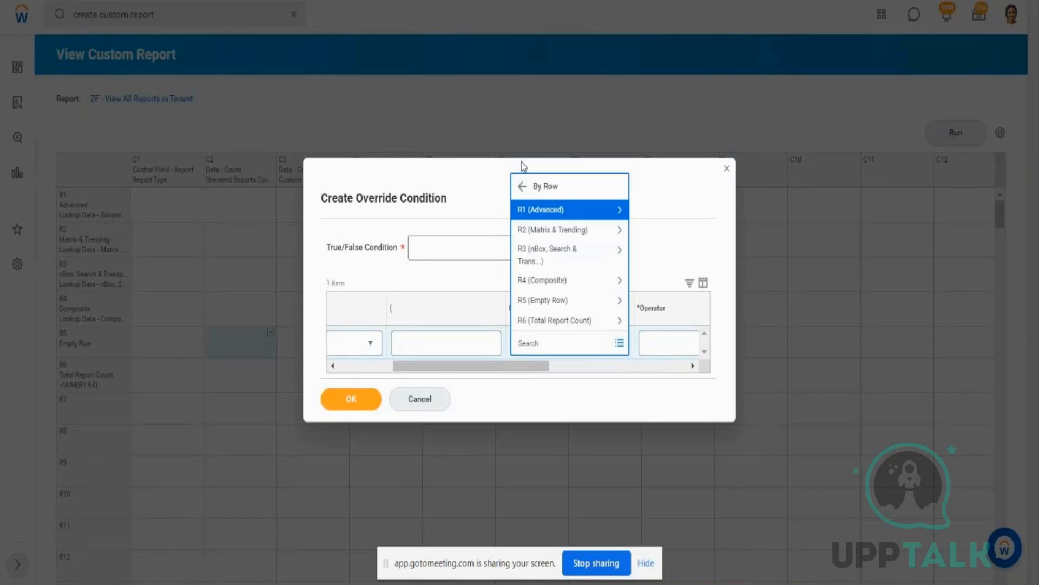
left_click(523, 187)
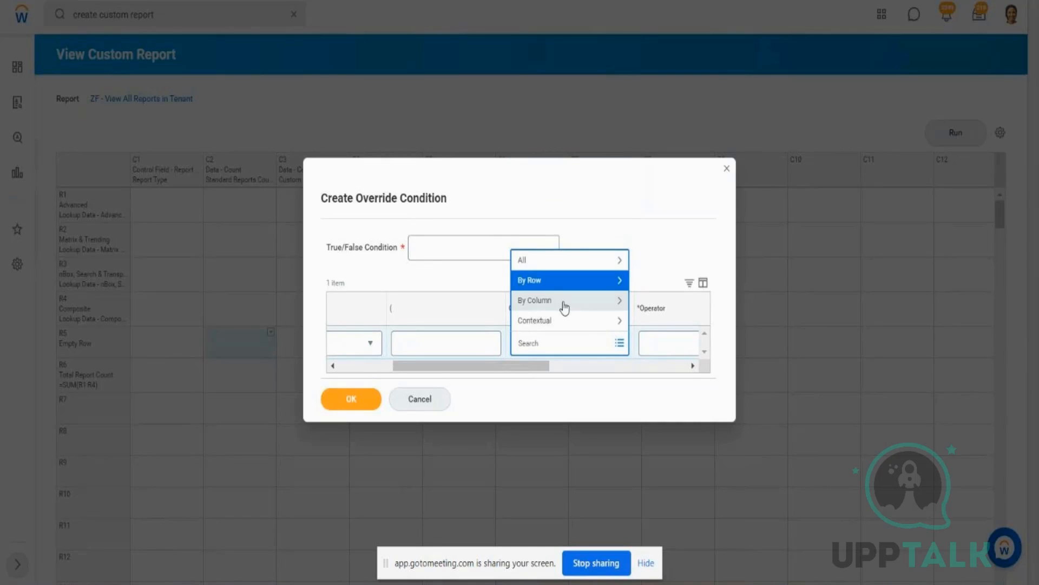
left_click(565, 307)
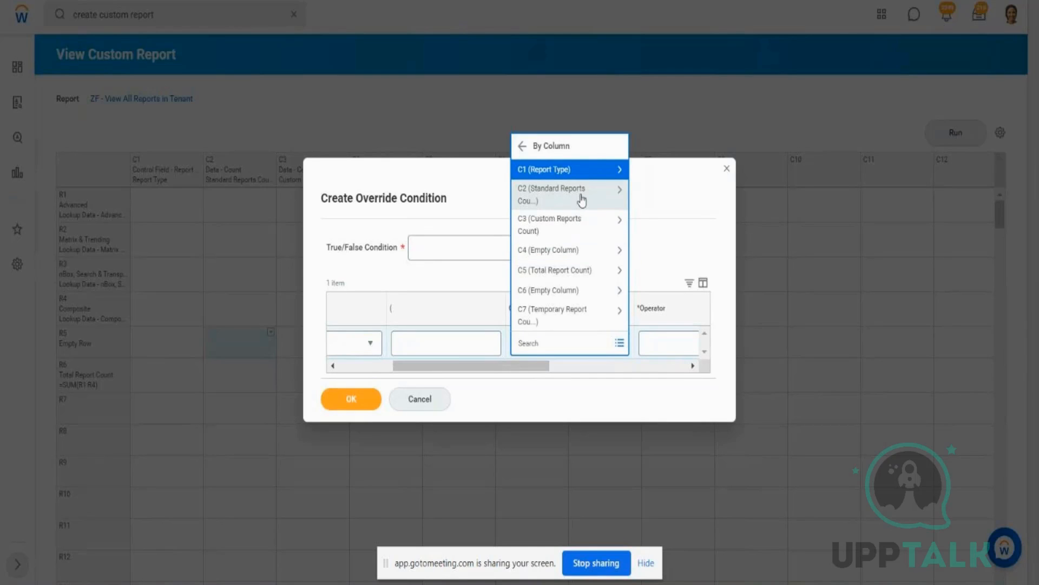
left_click(581, 200)
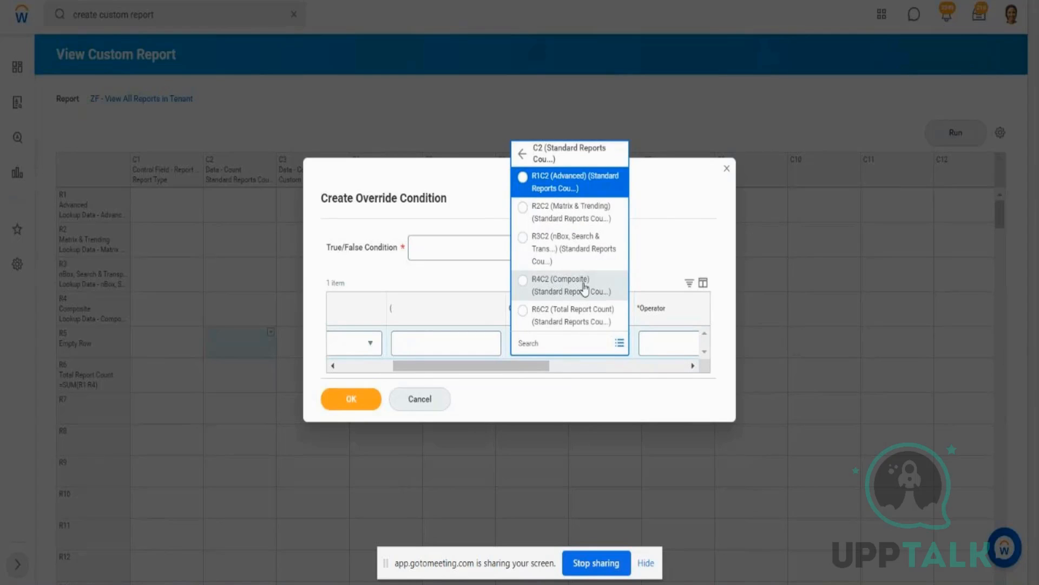
left_click(549, 286)
- Set the override condition's operator to greater than
left_click_drag(557, 383, 612, 379)
left_click(559, 329)
left_click(563, 332)
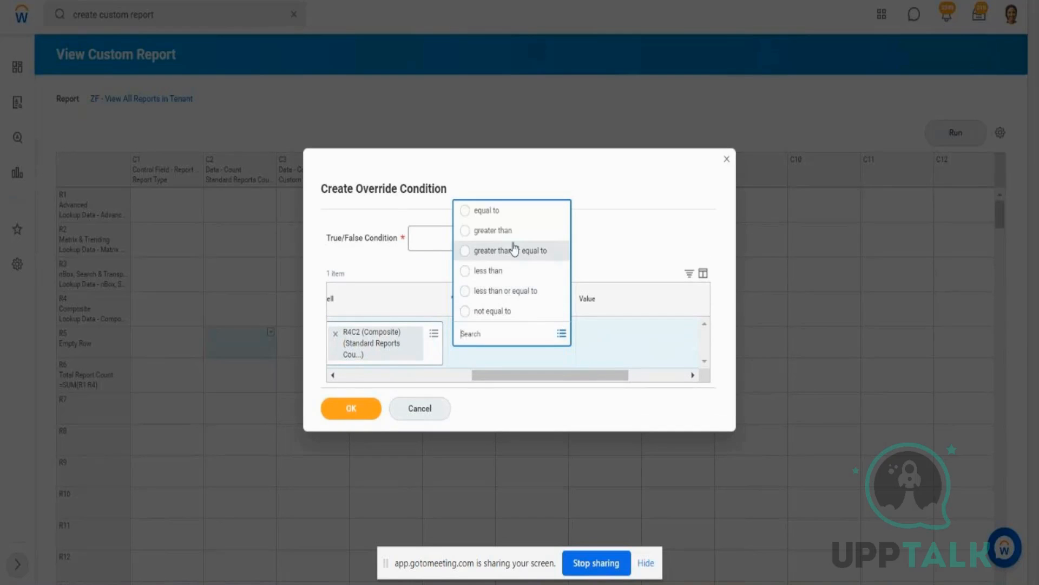
left_click(511, 238)
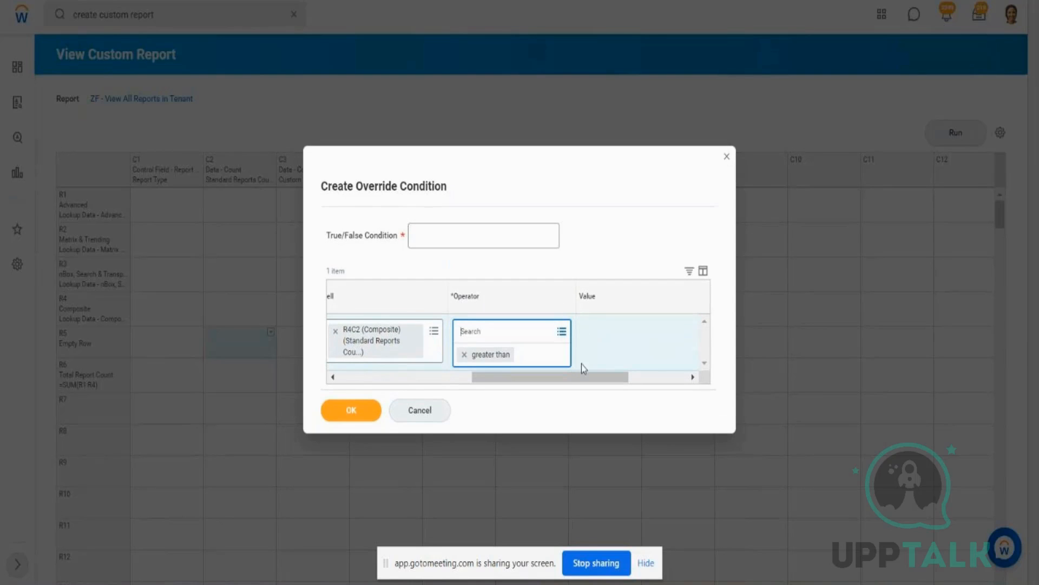
- Name the override condition "Composite Report Count is > than 0" and save it
left_click_drag(565, 378, 398, 383)
left_click(461, 234)
type("Composite")
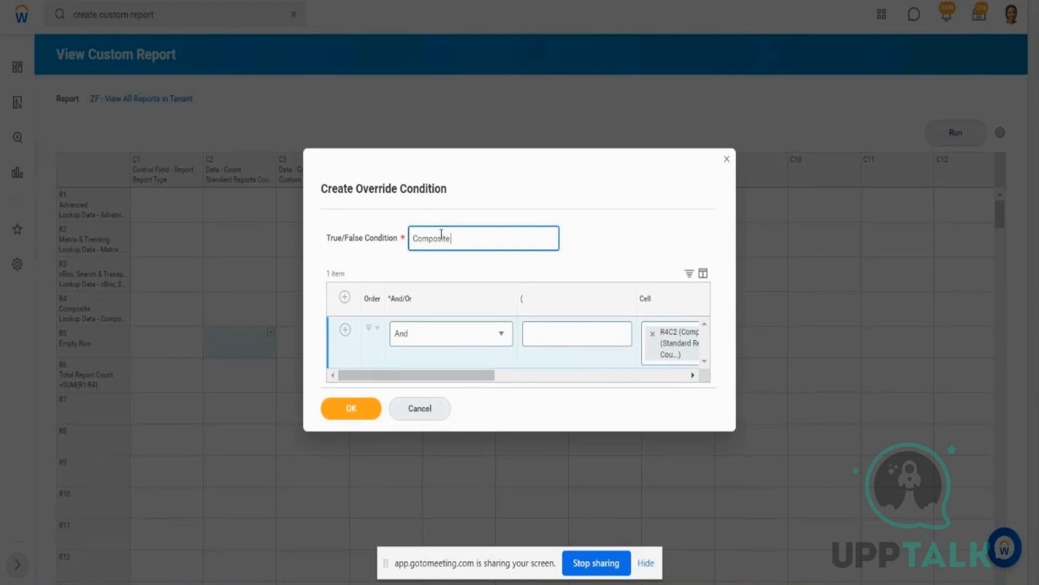
type(" Report Count is >1than 0")
left_click(350, 409)
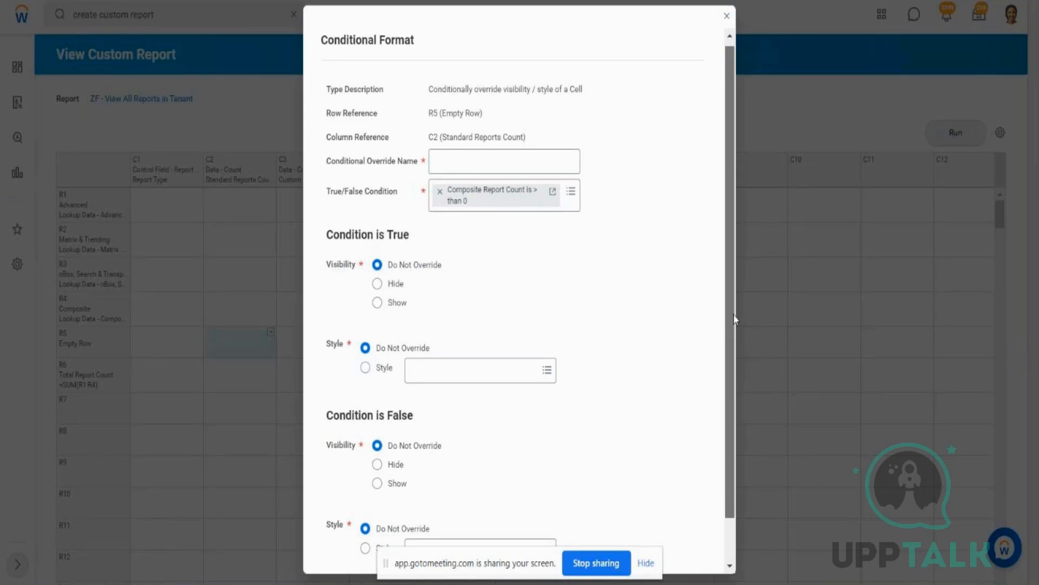
- Override the style with Grey Bold Underline when the condition is true, and name the conditional override "Comp Report count is > 0"
scroll(733, 314, "down", 1)
left_click(471, 323)
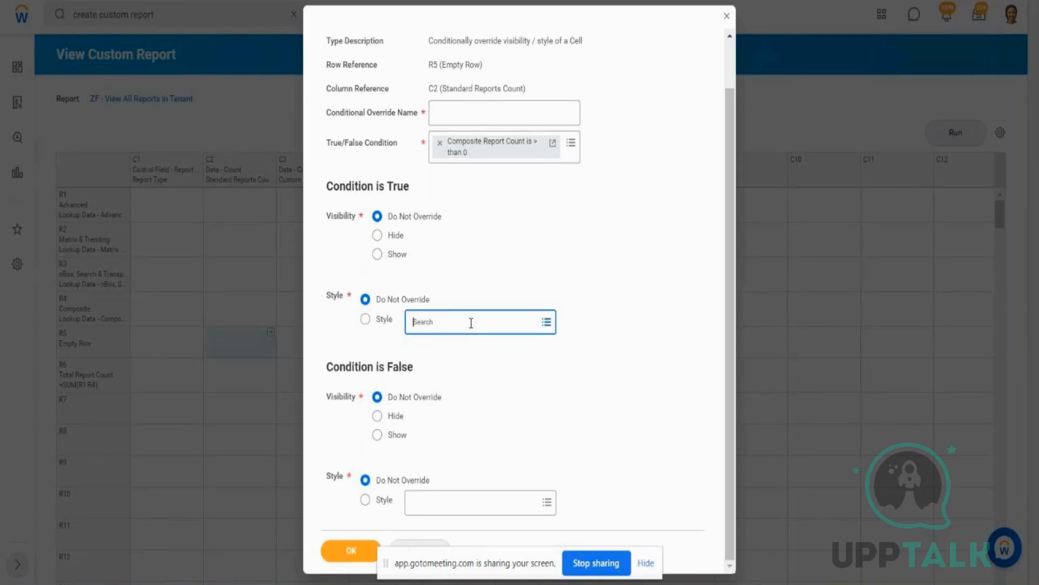
left_click(473, 263)
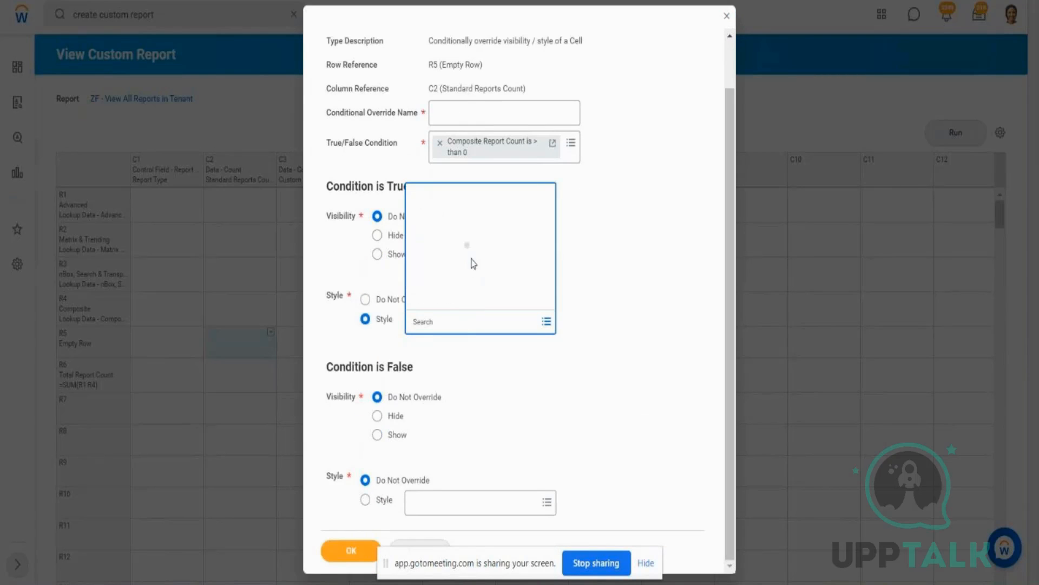
left_click_drag(550, 107, 551, 130)
left_click_drag(552, 145, 554, 240)
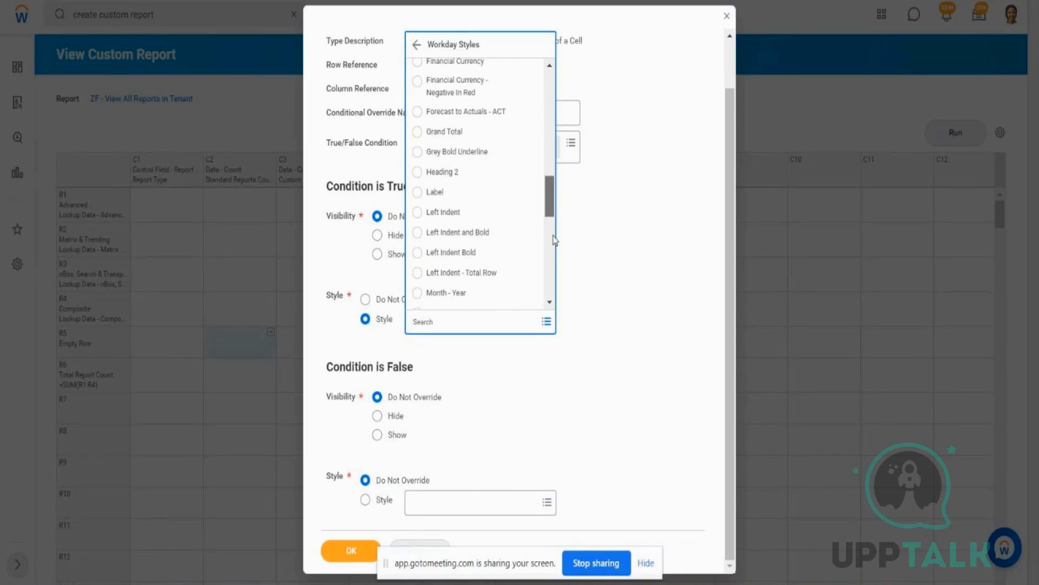
left_click(469, 158)
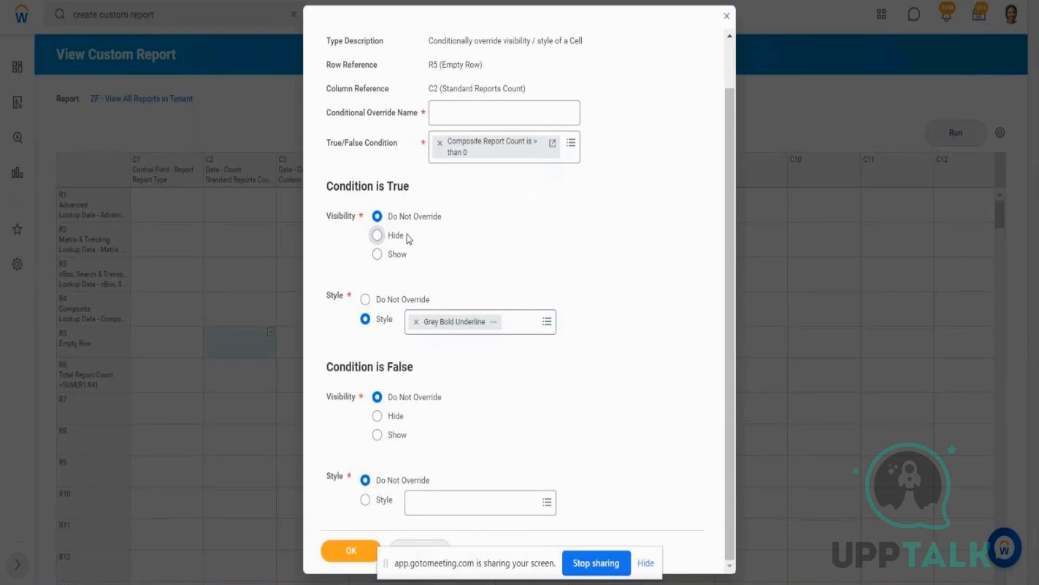
left_click(466, 114)
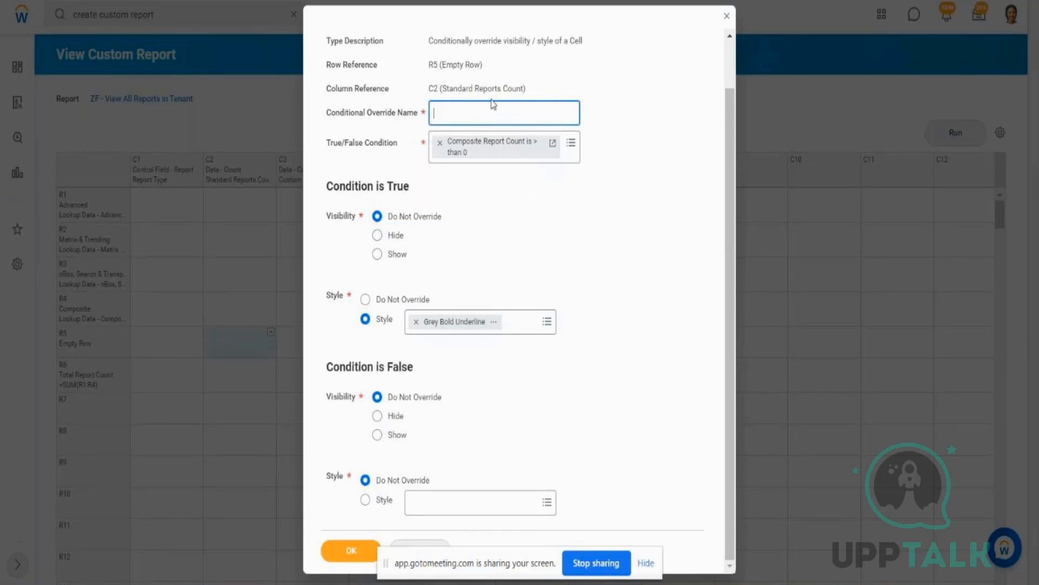
type("Comp Report count is > 0")
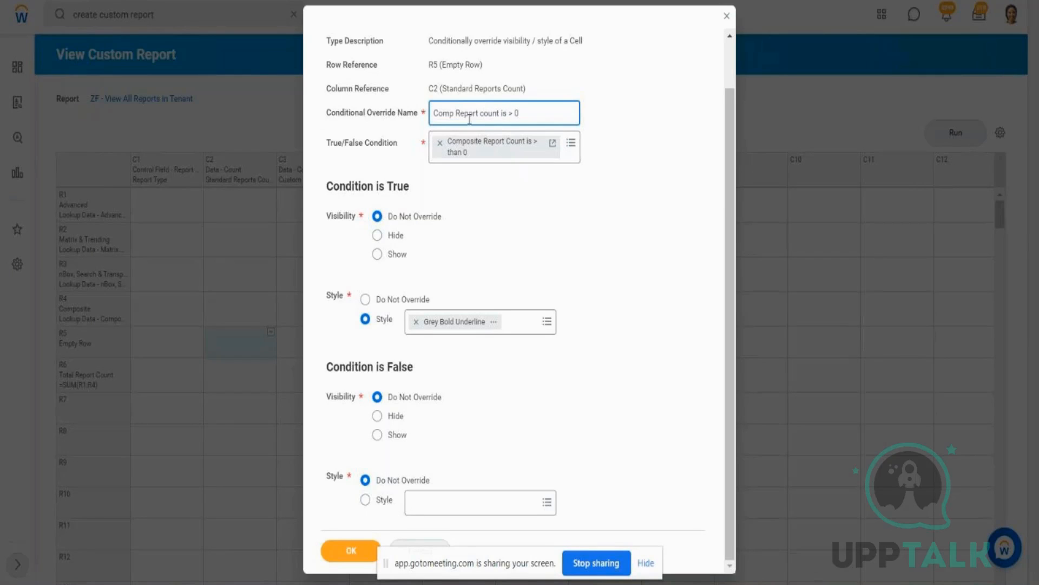
left_click_drag(338, 217, 352, 216)
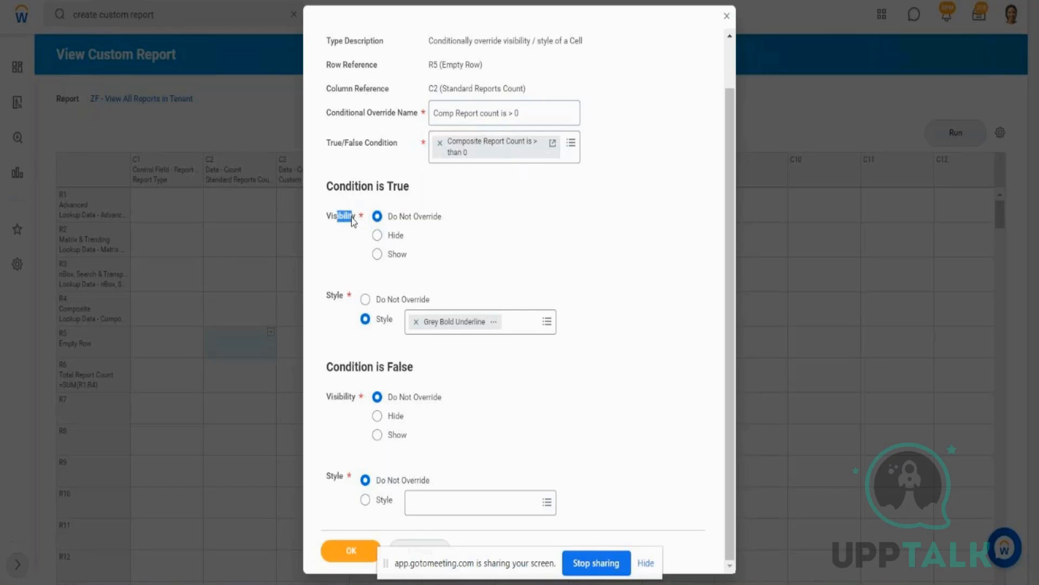
left_click_drag(443, 216, 402, 217)
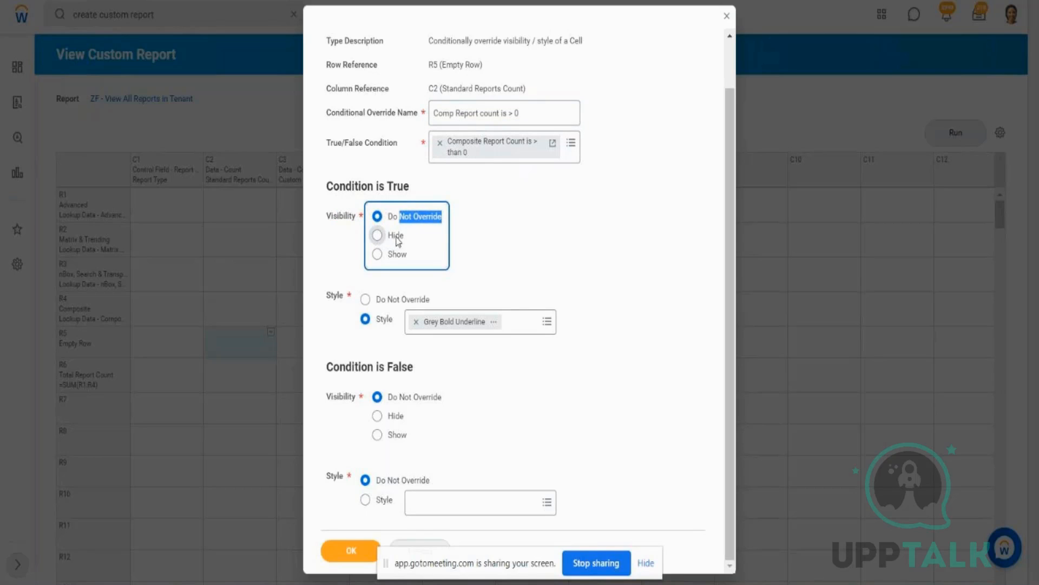
left_click(331, 299)
double_click(331, 299)
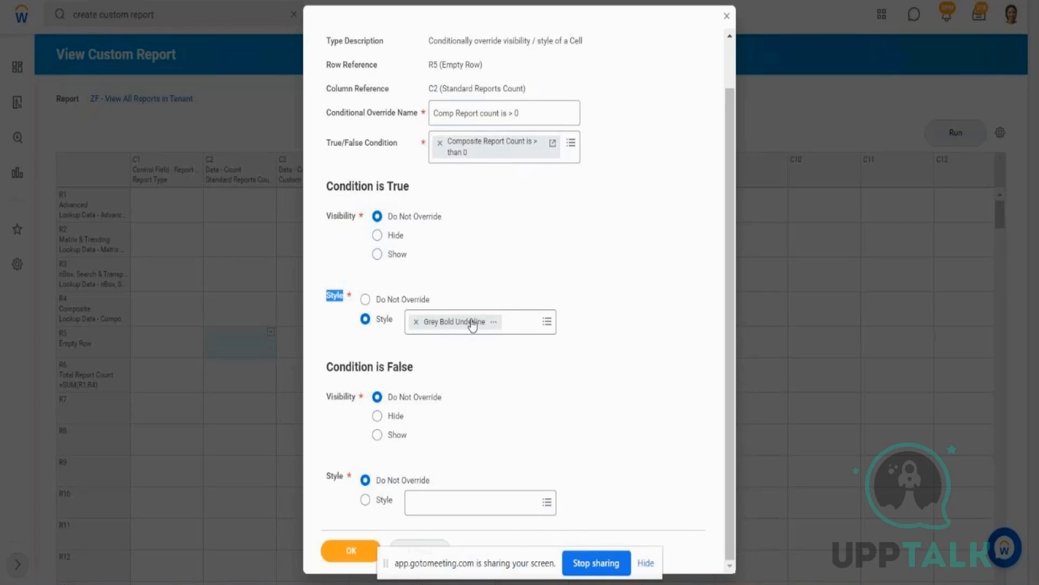
left_click(344, 190)
left_click_drag(344, 190, 375, 188)
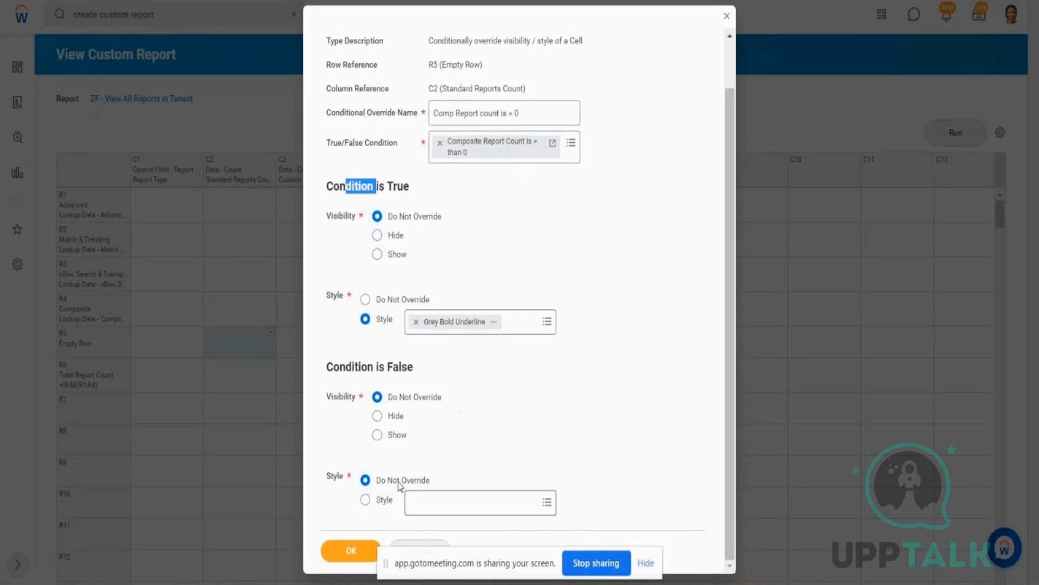
- Set the style to Do Not Override when the condition is false and save the conditional format on cell R5C2
left_click(422, 509)
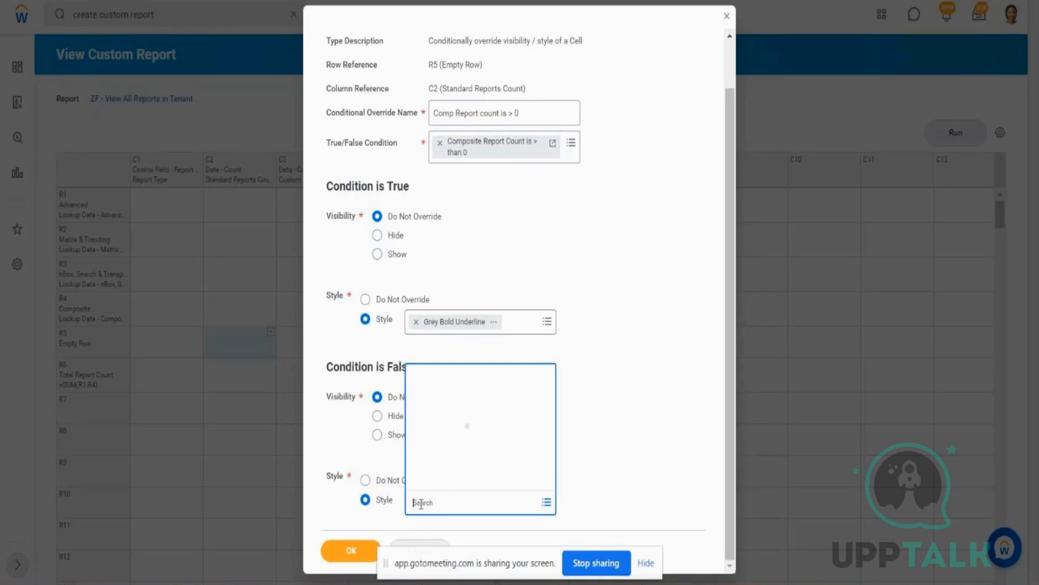
left_click(377, 480)
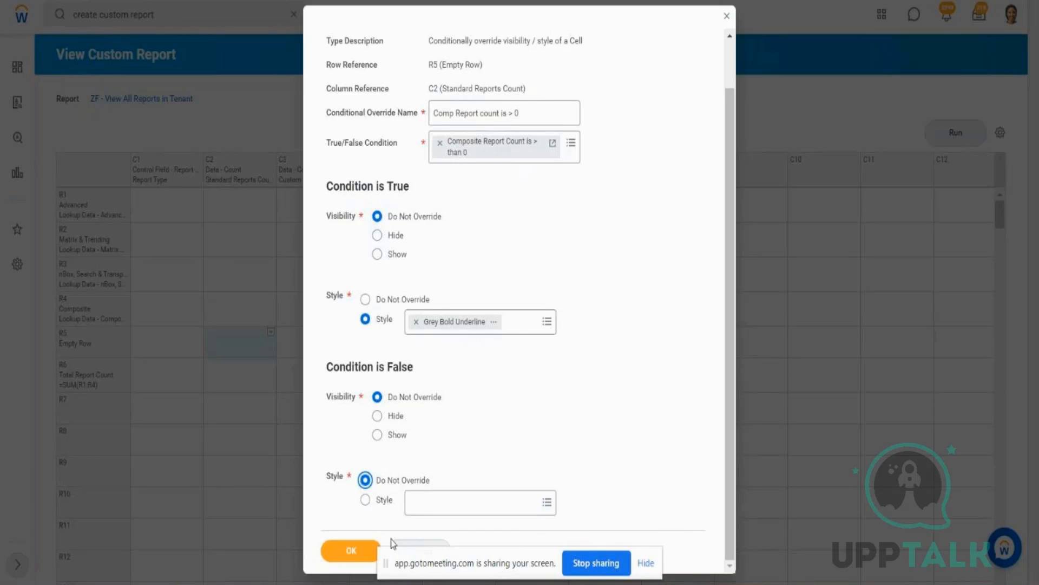
left_click(348, 551)
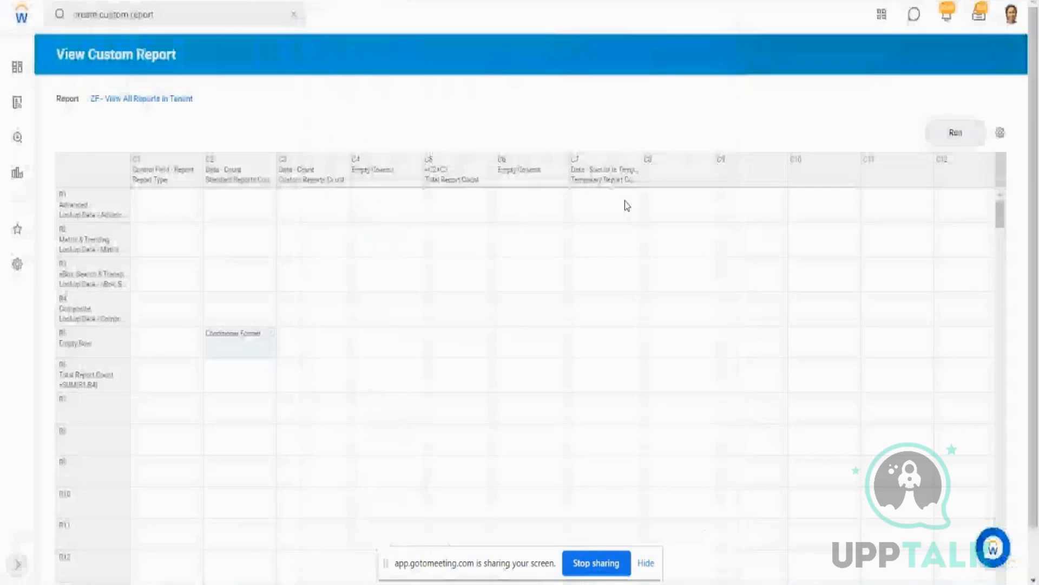
- Run the report, compare its empty row with the earlier output, and return to the report layout
left_click(957, 138)
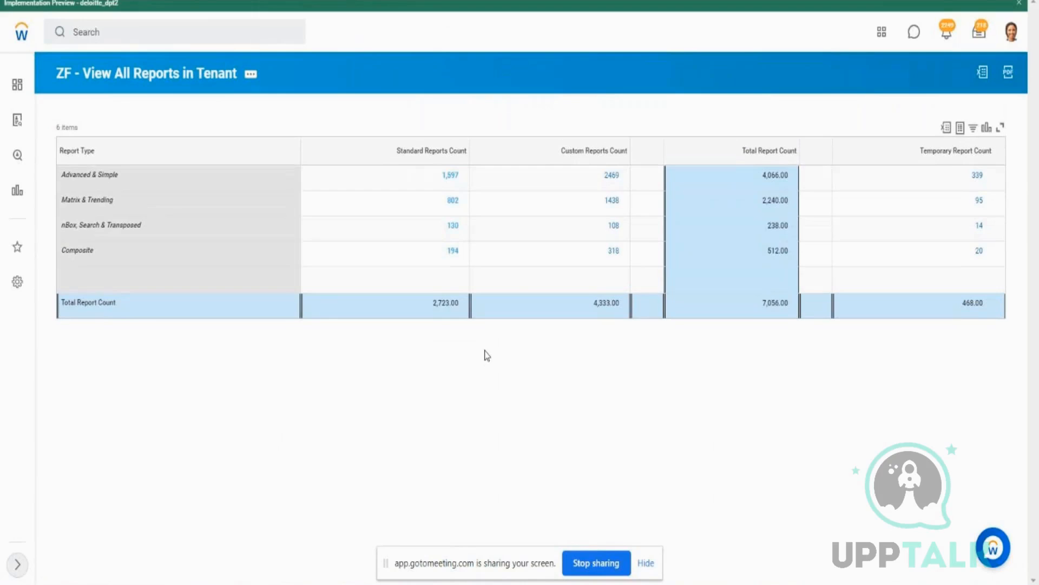
key("alt+Tab")
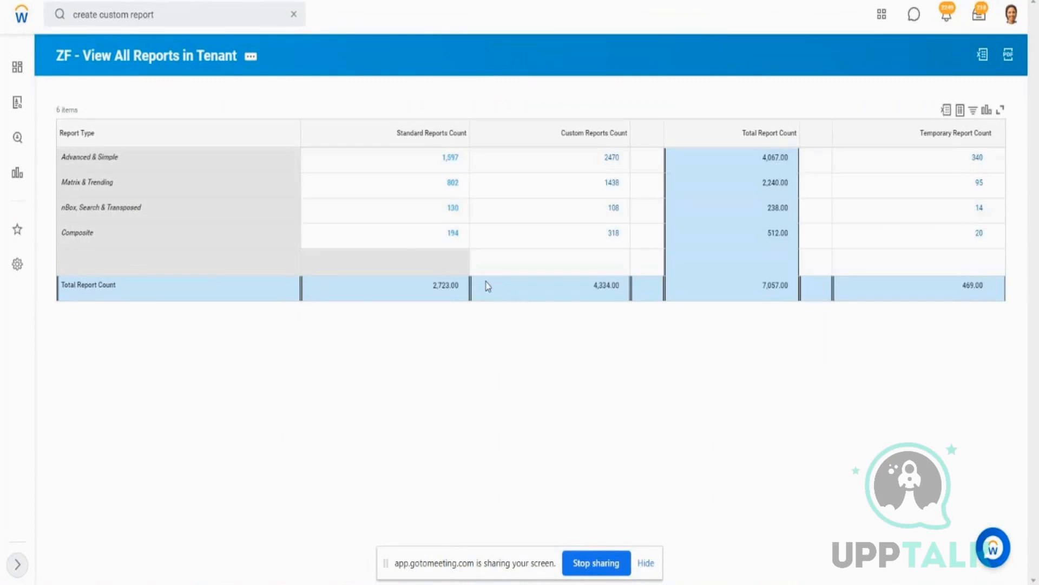
key("alt+Tab")
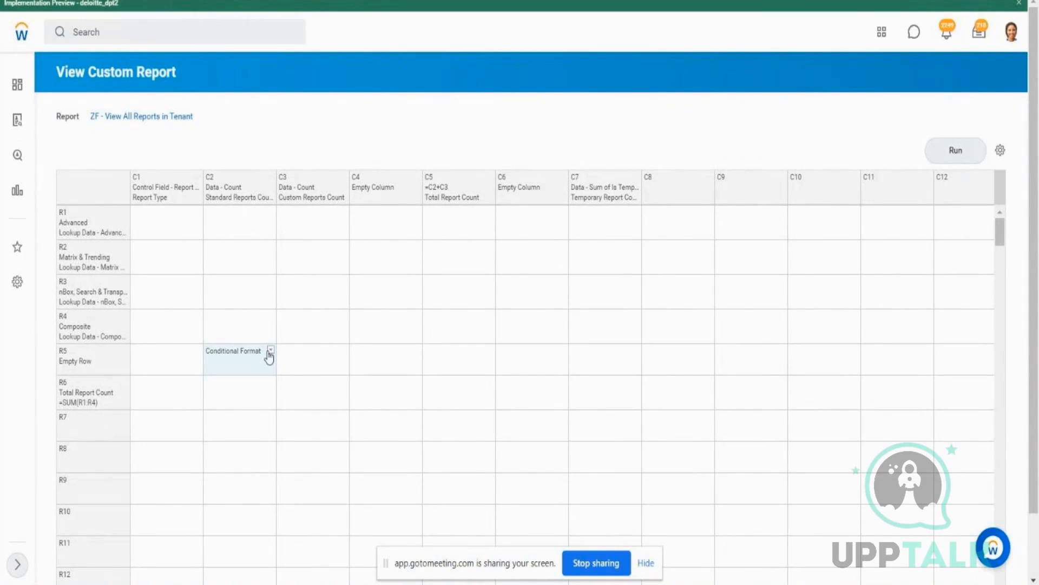
- Reopen the conditional format of cell R5C2 and review its override condition's cell, operator and value
left_click(269, 350)
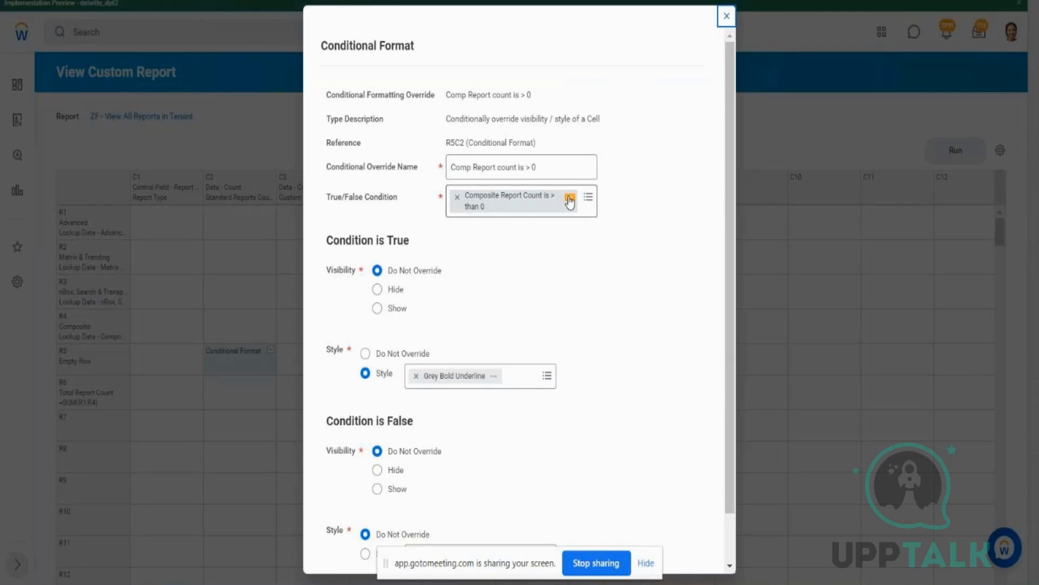
left_click(569, 200)
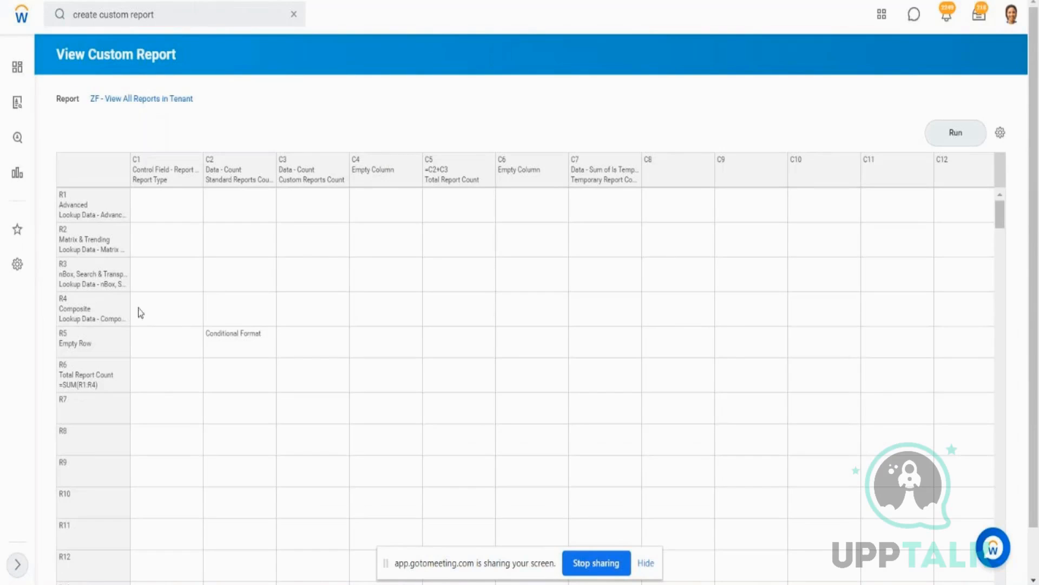
left_click(230, 309)
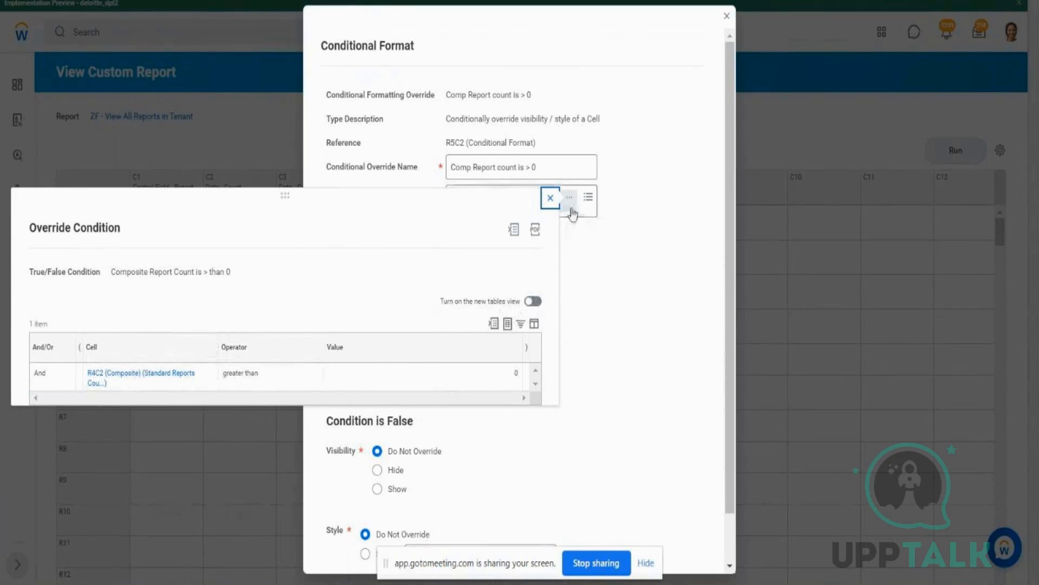
double_click(622, 251)
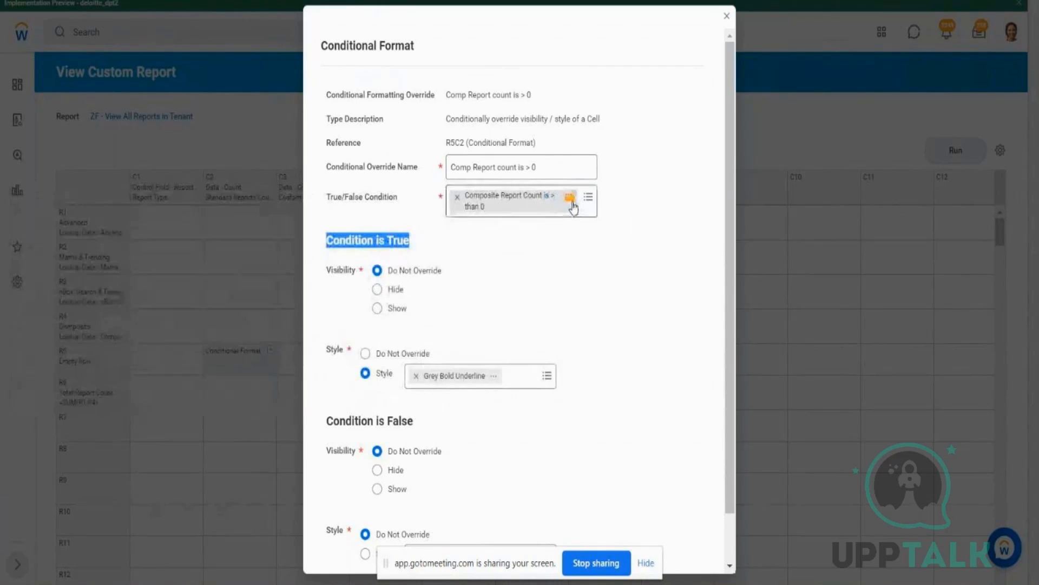
left_click(571, 202)
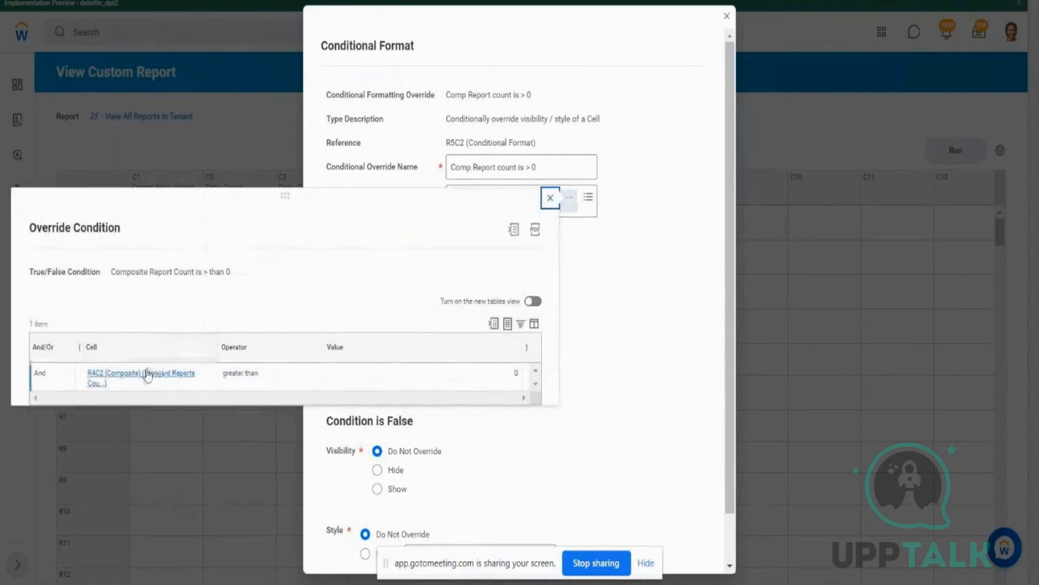
left_click(587, 260)
left_click(455, 197)
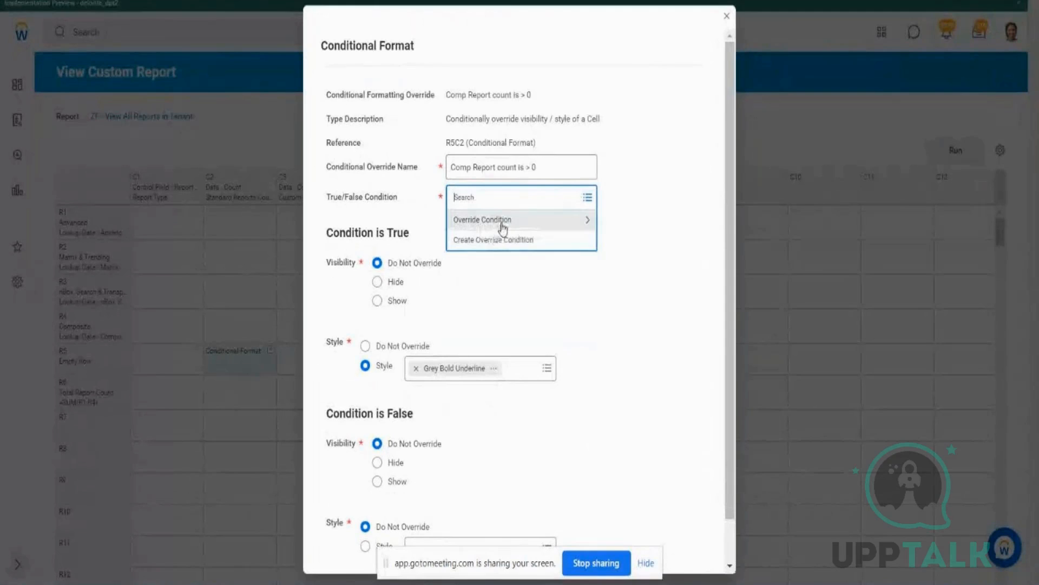
left_click(509, 241)
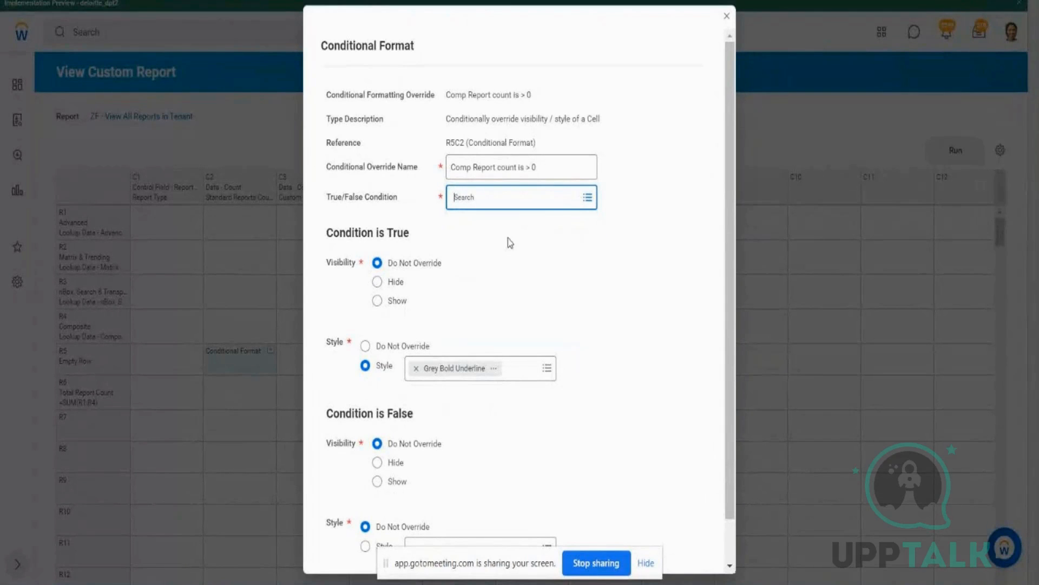
left_click_drag(405, 368, 527, 368)
left_click(468, 342)
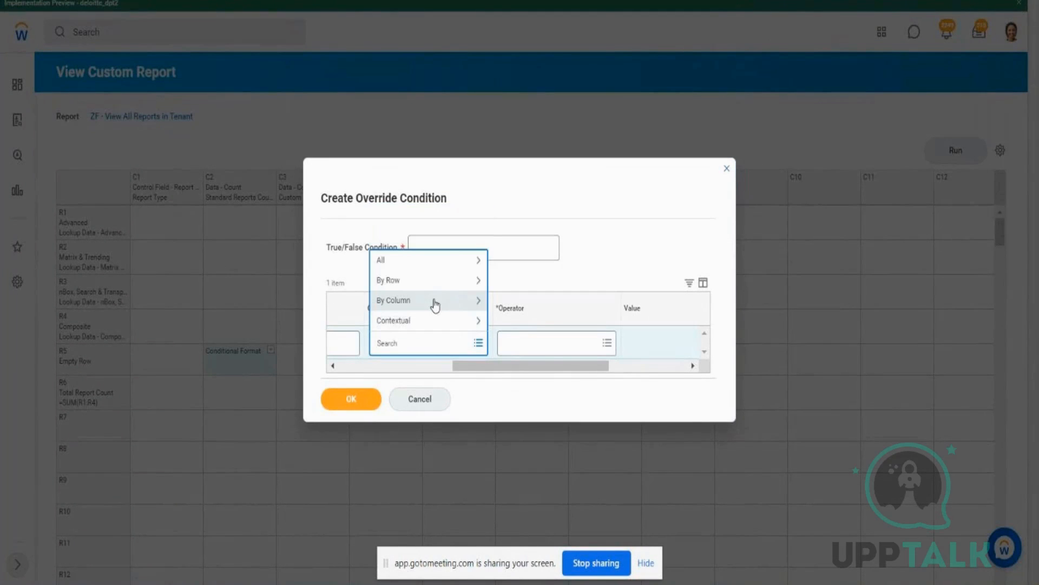
left_click(726, 172)
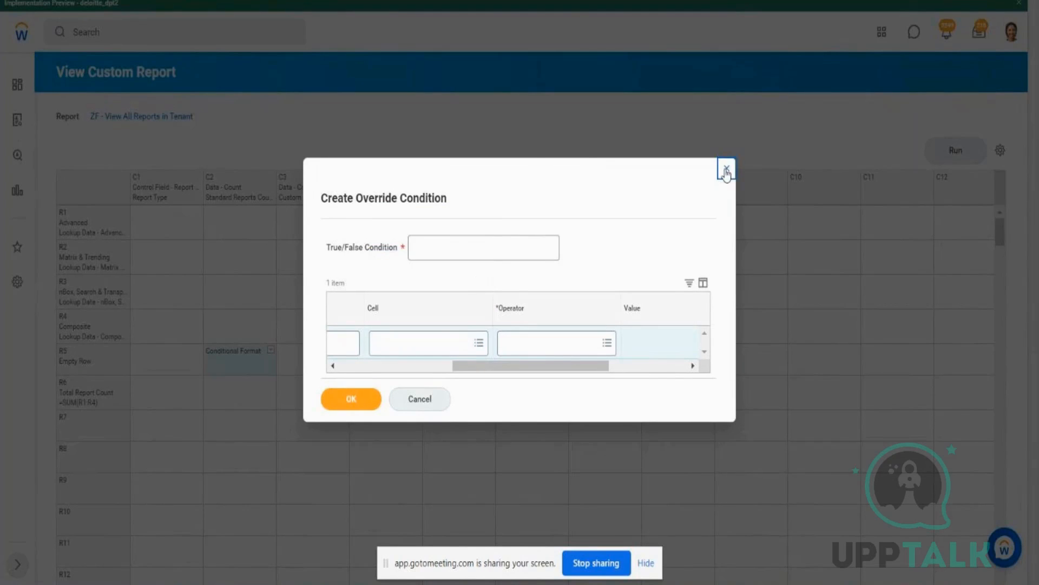
left_click(726, 172)
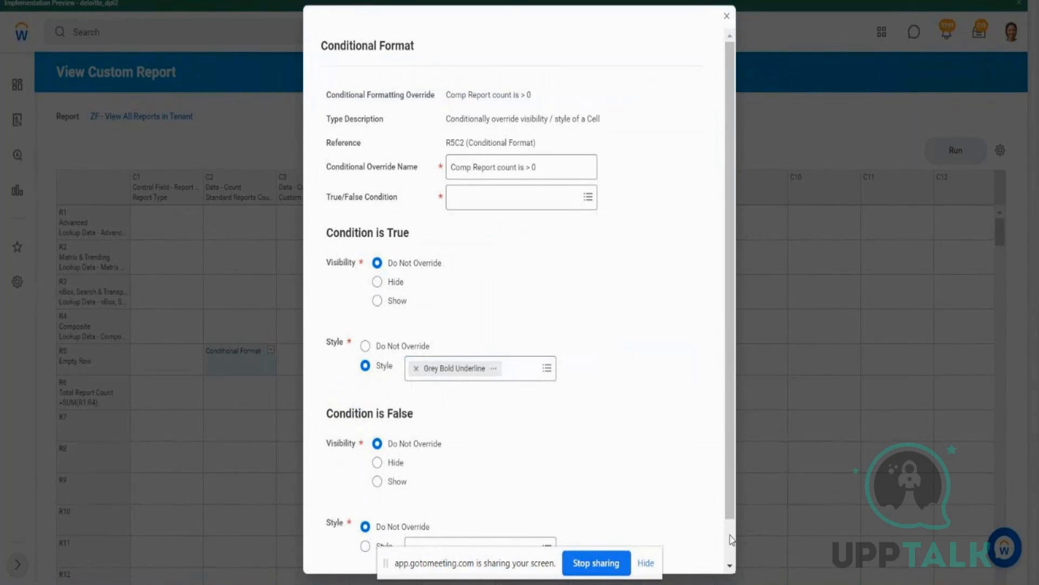
scroll(487, 515, "down", 2)
left_click(422, 546)
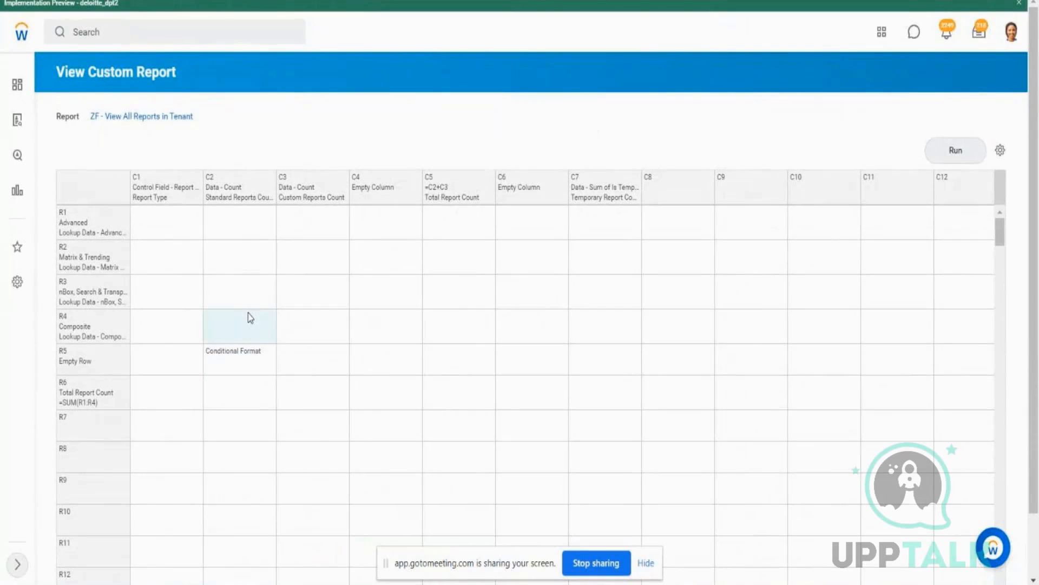
- Open a new conditional format definition for cell R4C2 (Composite, Standard Reports Count)
left_click(271, 316)
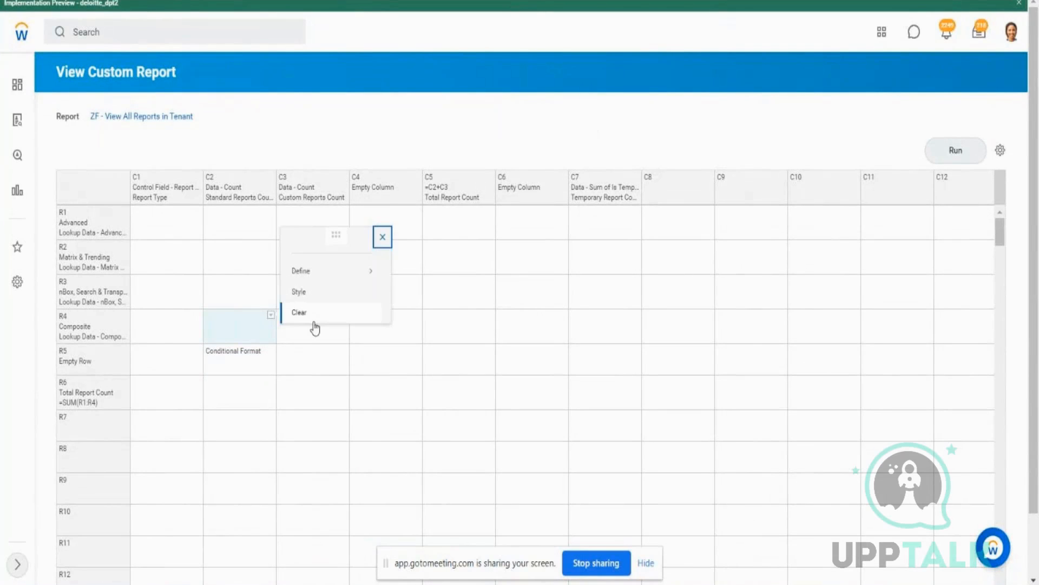
mouse_move(331, 273)
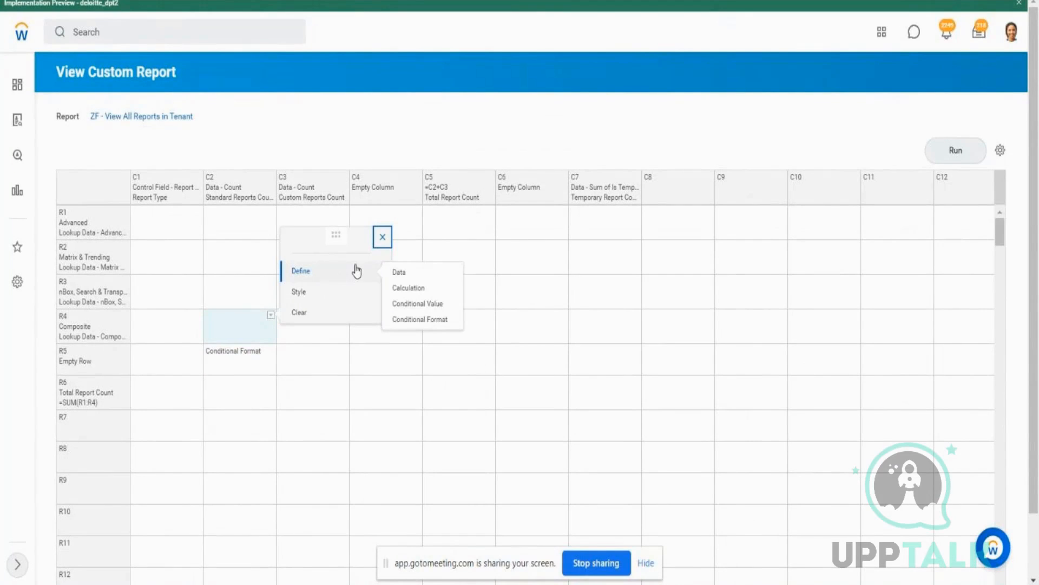
left_click(239, 368)
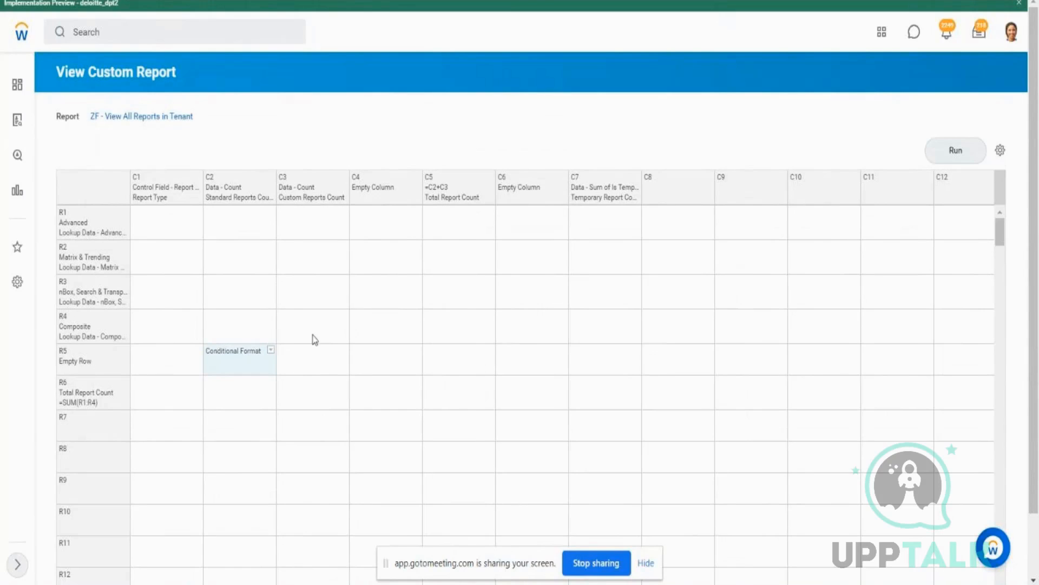
left_click(238, 329)
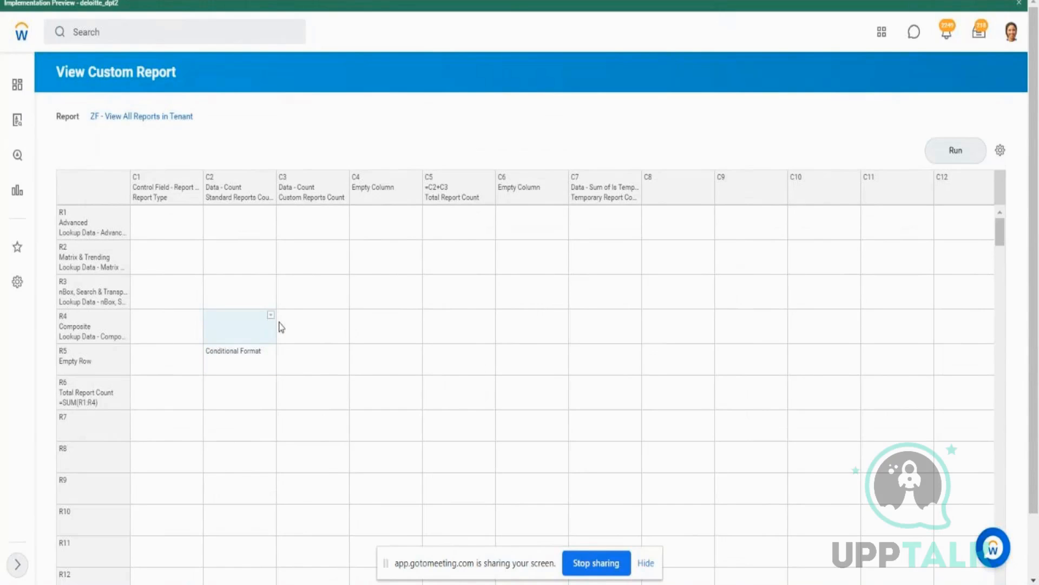
left_click(271, 314)
mouse_move(327, 269)
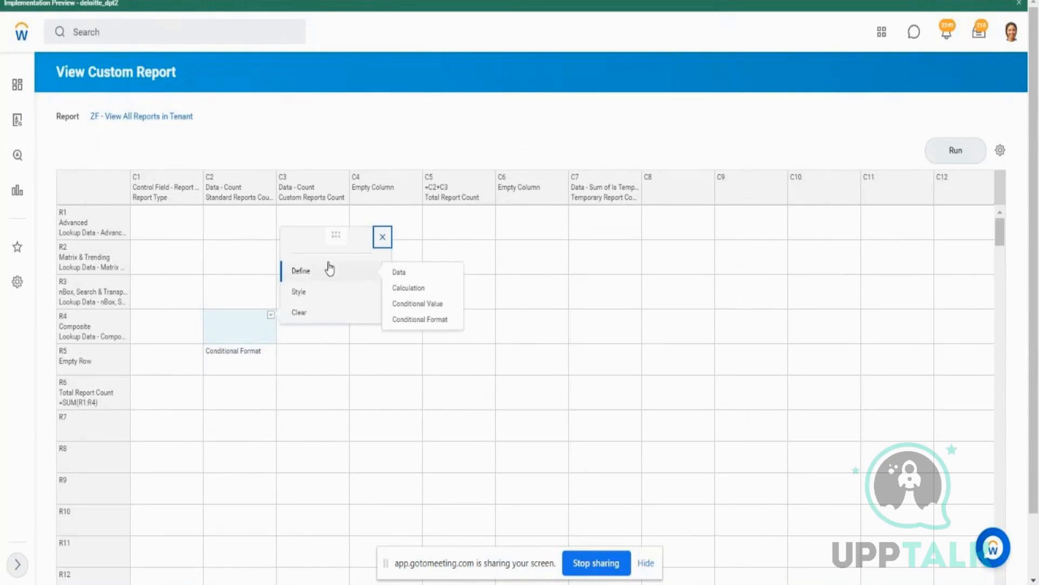
left_click(423, 320)
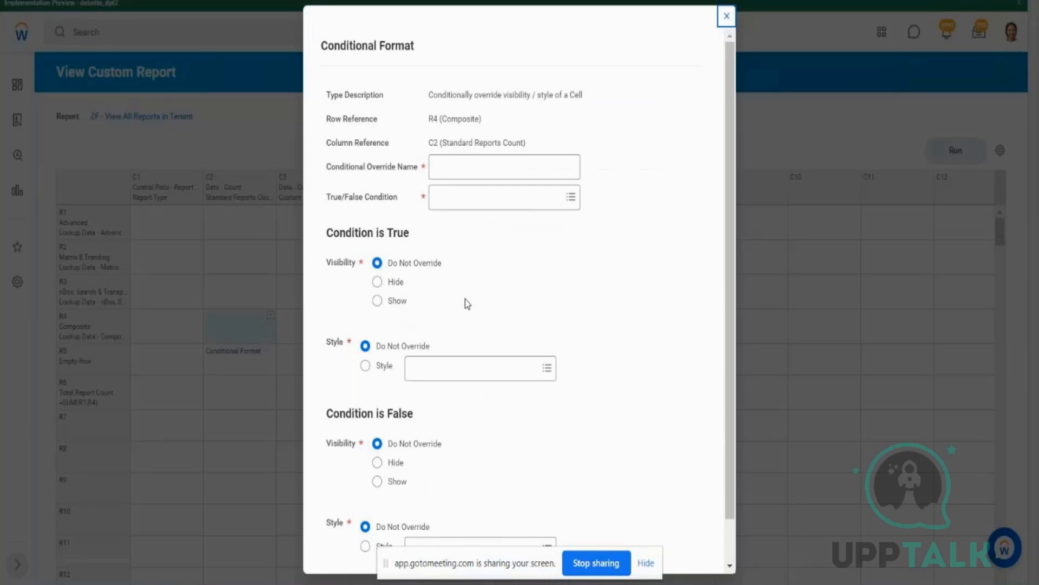
- Try the existing "Composite Report Count is > than 0" as the true/false condition and remove it again
left_click(471, 203)
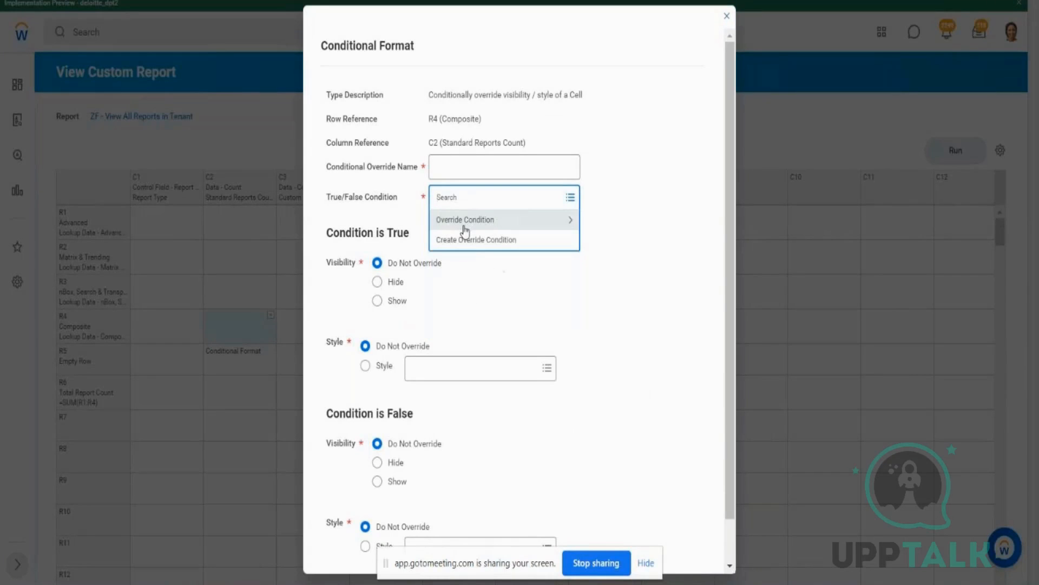
left_click(474, 230)
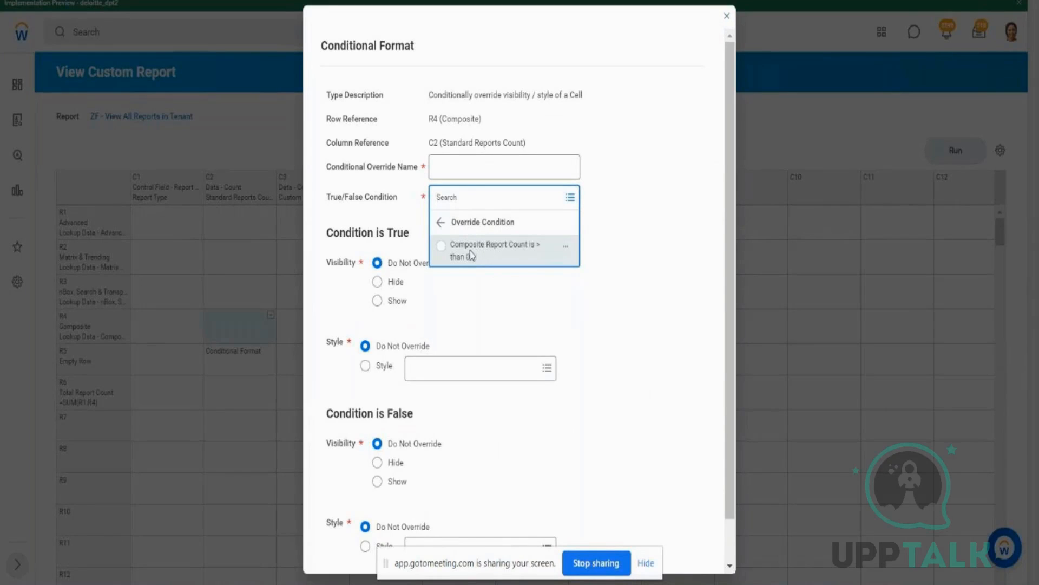
left_click(470, 251)
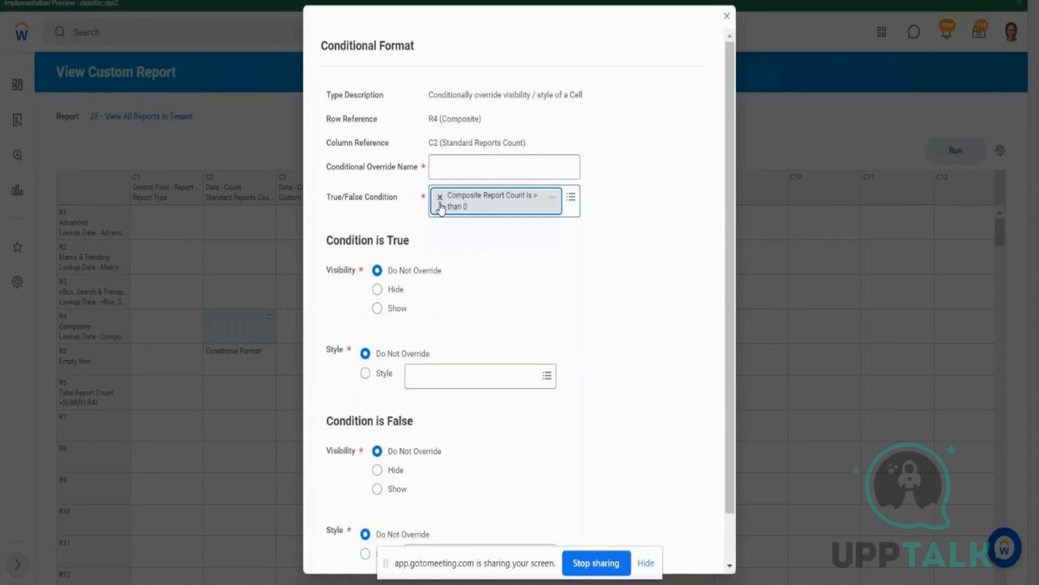
left_click(440, 202)
- Create a new override condition for the format and choose R1C1 (Advanced) (Report Type) as its evaluated cell
left_click(440, 201)
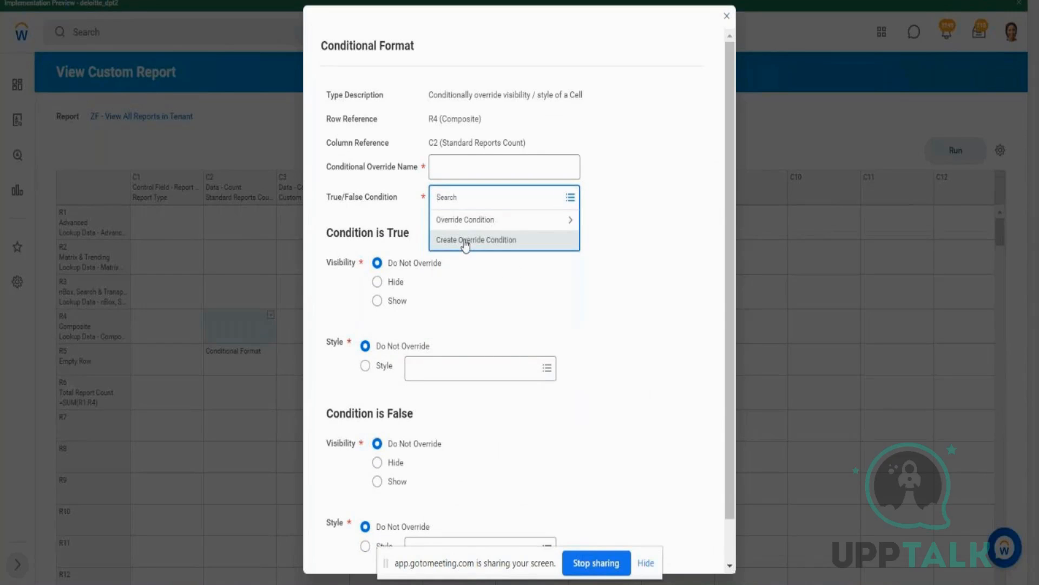
left_click(464, 242)
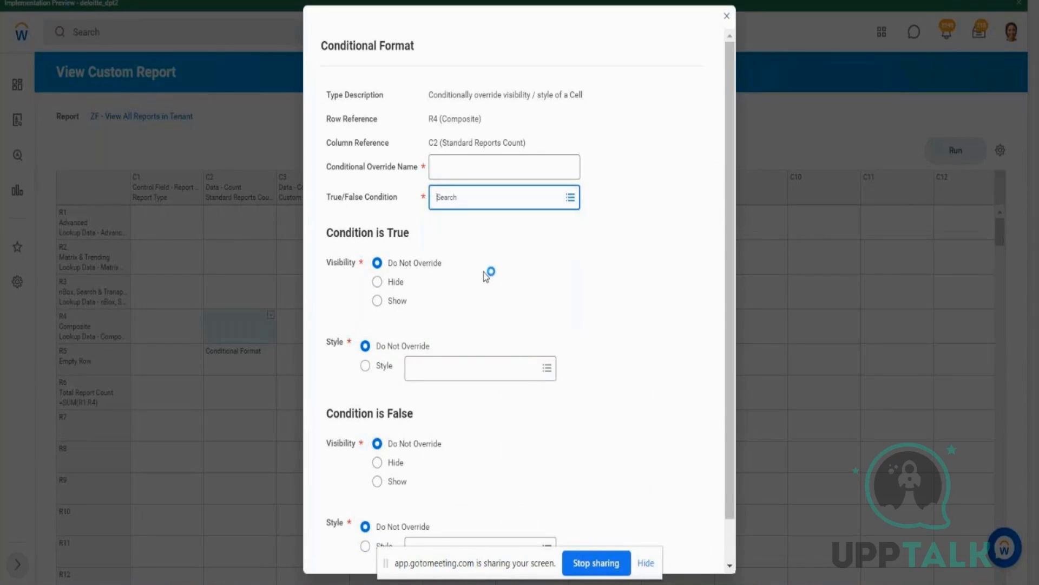
left_click_drag(397, 366, 492, 371)
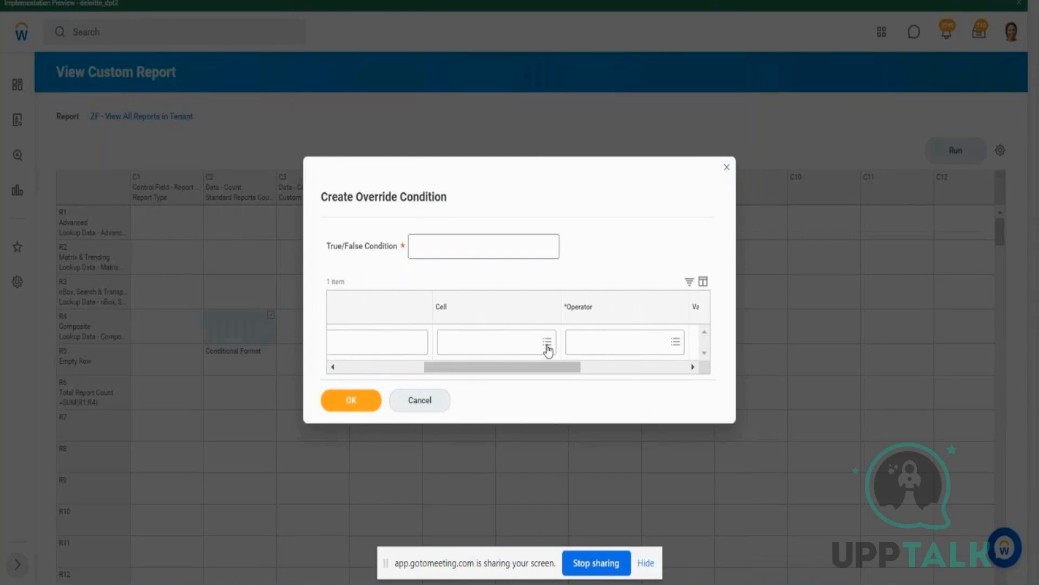
left_click(548, 346)
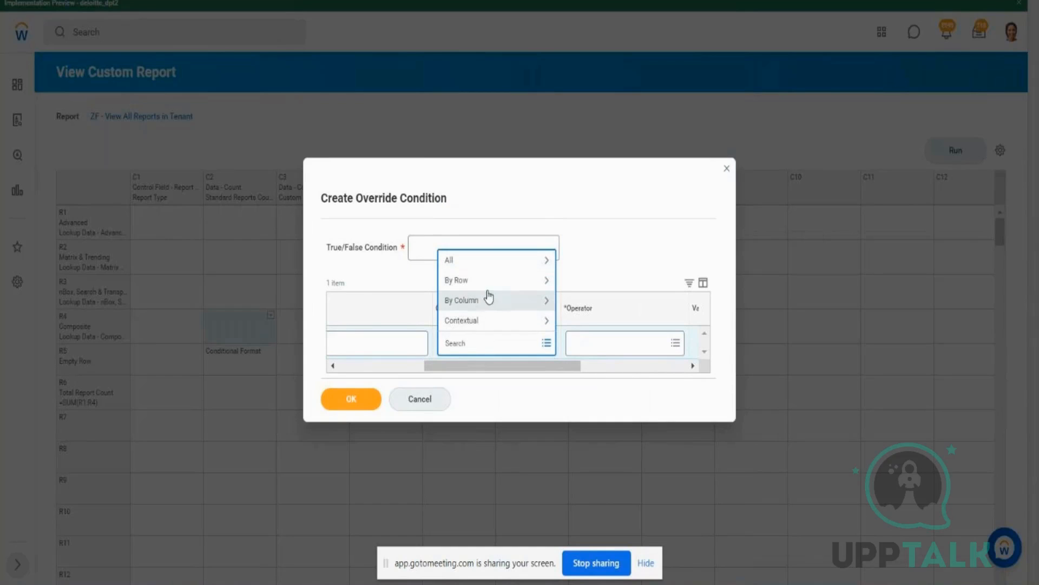
left_click(476, 306)
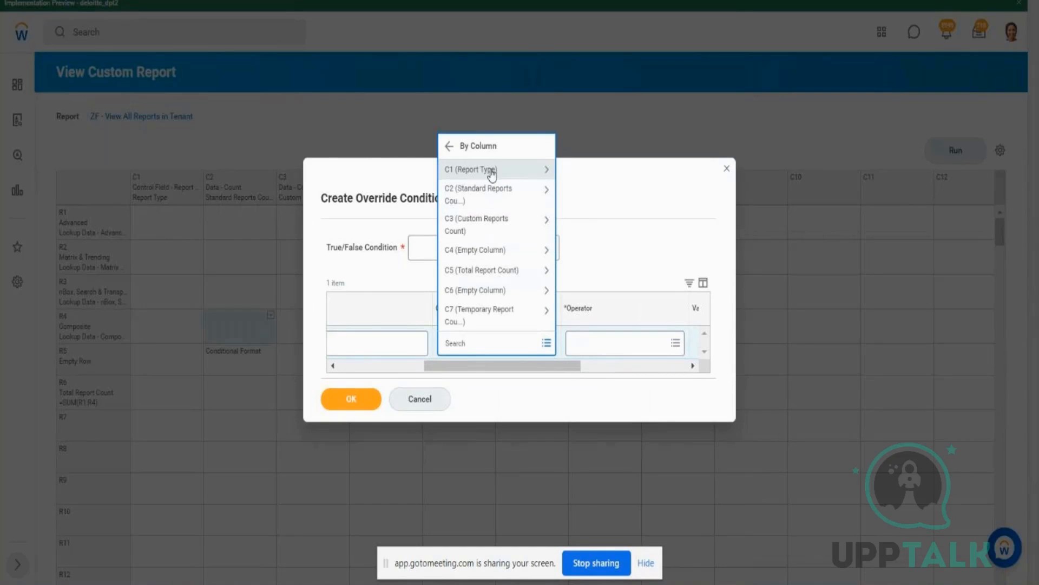
left_click(492, 171)
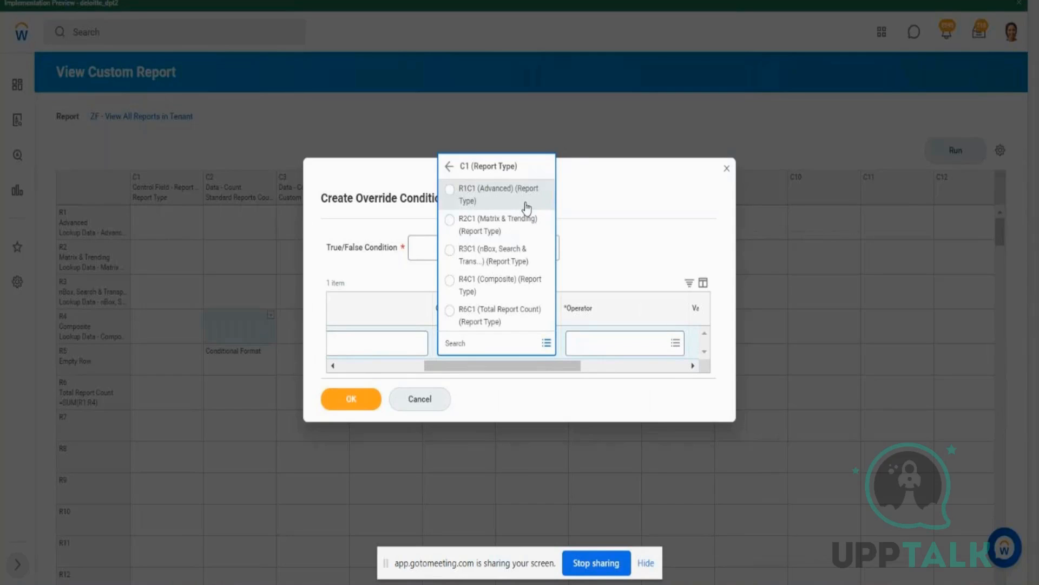
left_click(526, 208)
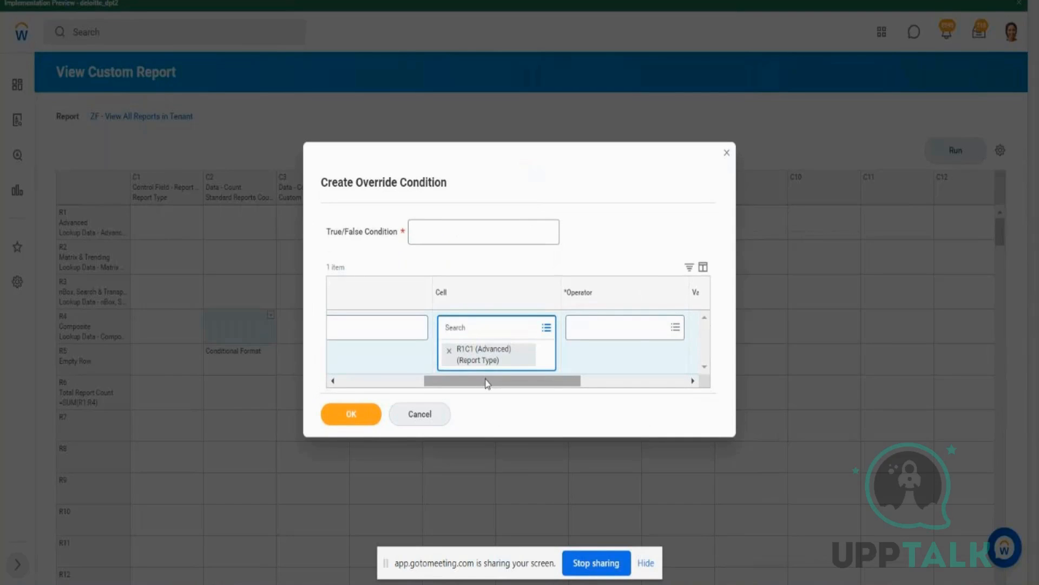
- Set the new override condition's operator to "any in the selection list"
left_click_drag(487, 383, 541, 372)
left_click(541, 332)
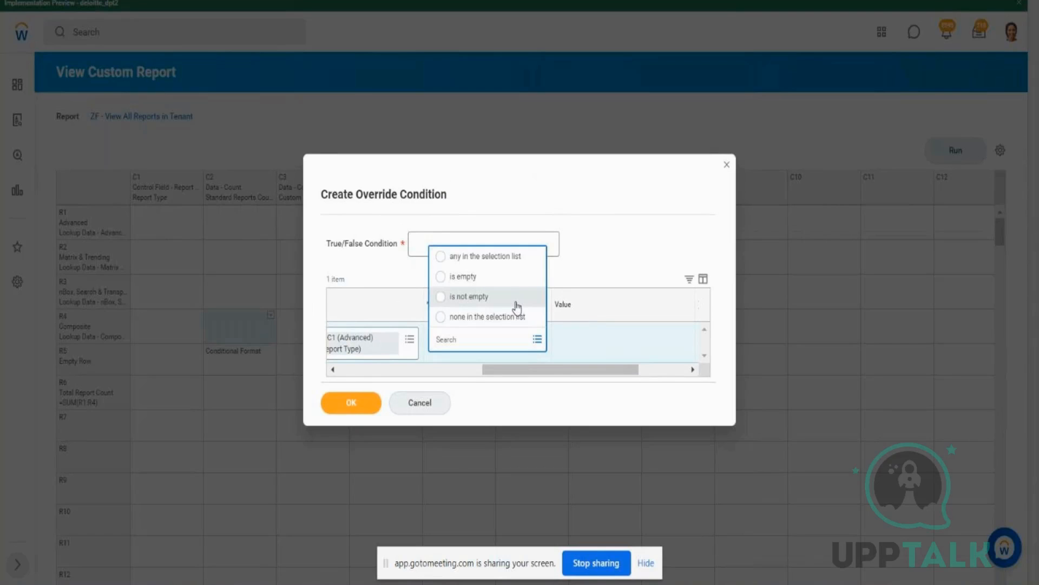
left_click(510, 261)
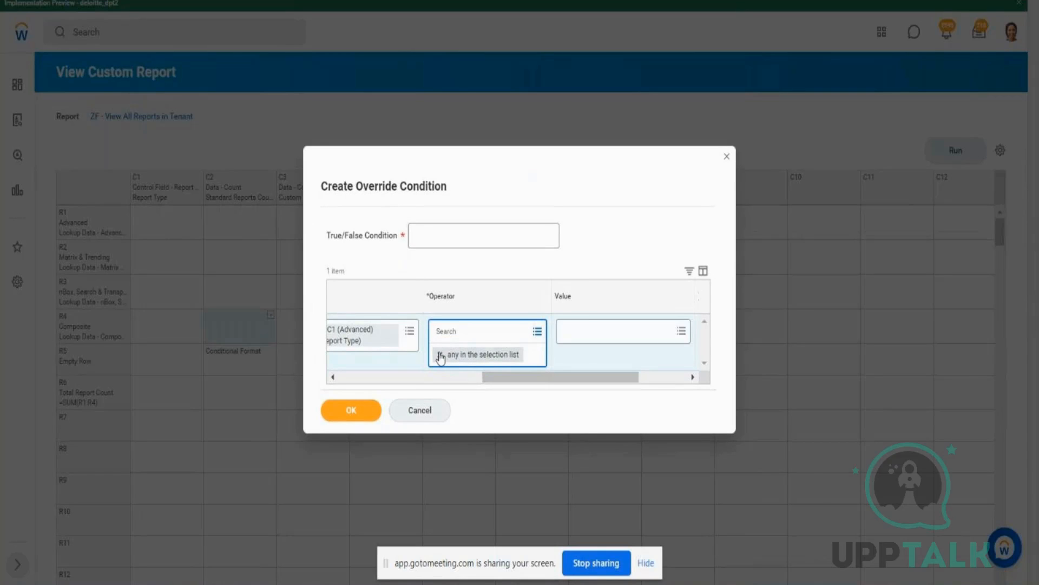
- Replace the override condition's evaluated cell with R4C2 (Composite) (Standard Reports Count)
left_click(584, 334)
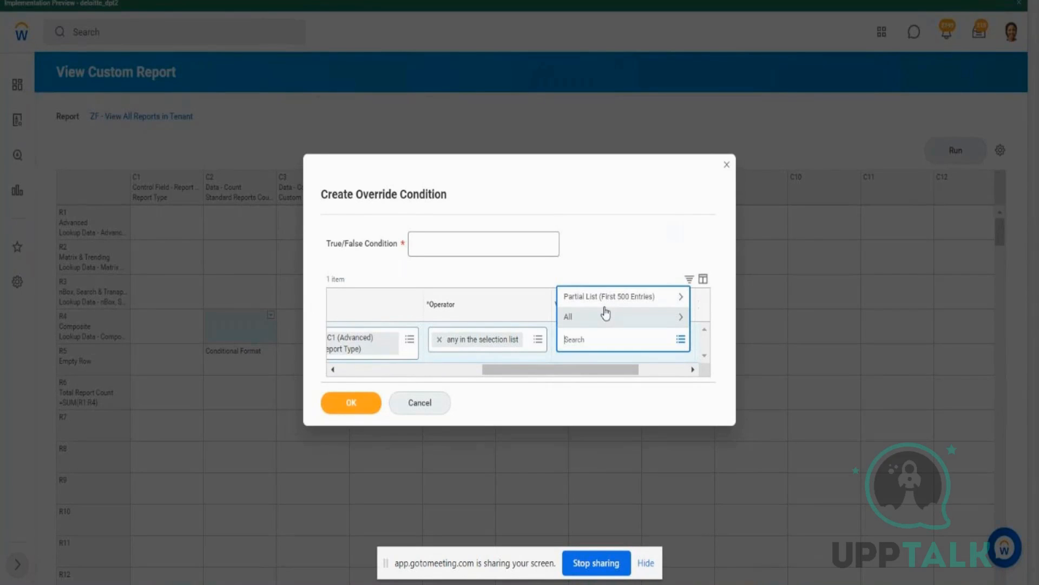
left_click(537, 338)
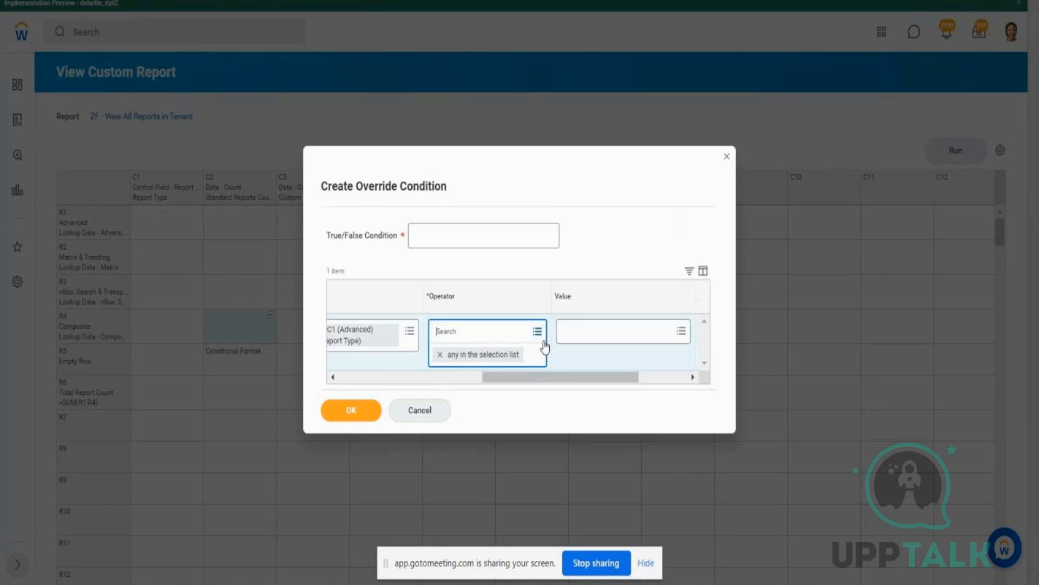
left_click(382, 378)
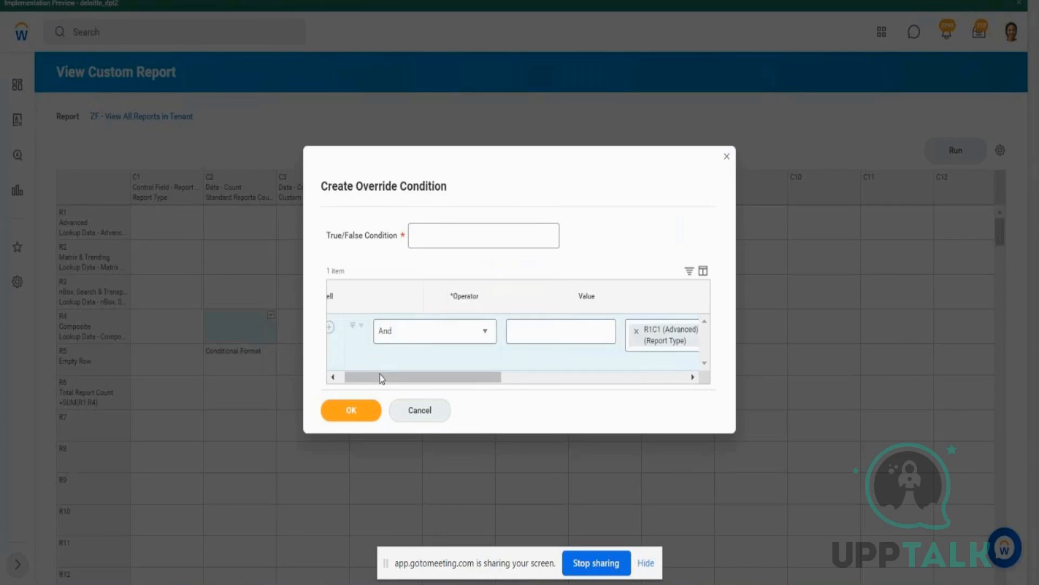
left_click(636, 331)
left_click(639, 337)
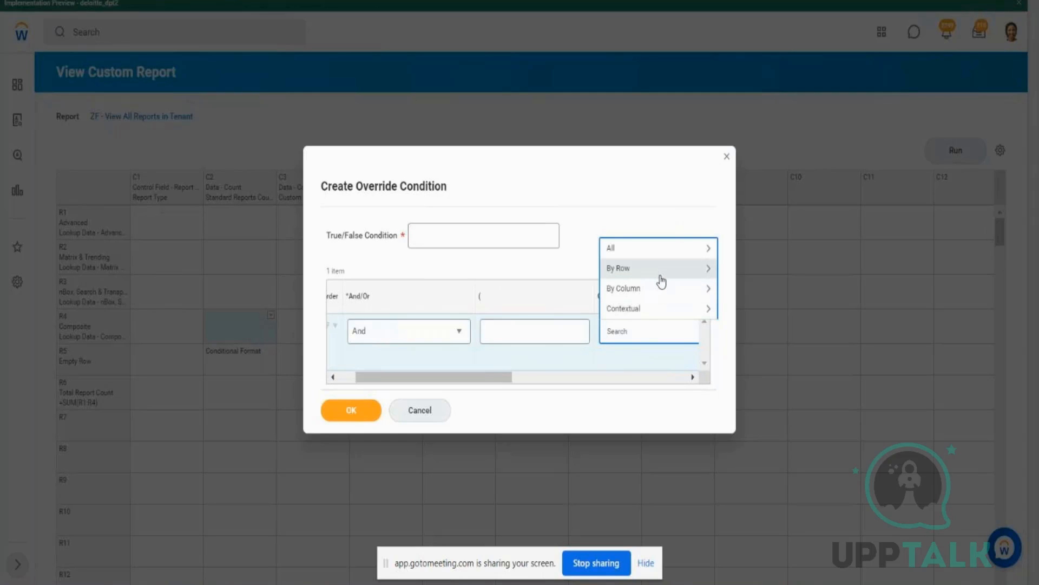
left_click(661, 281)
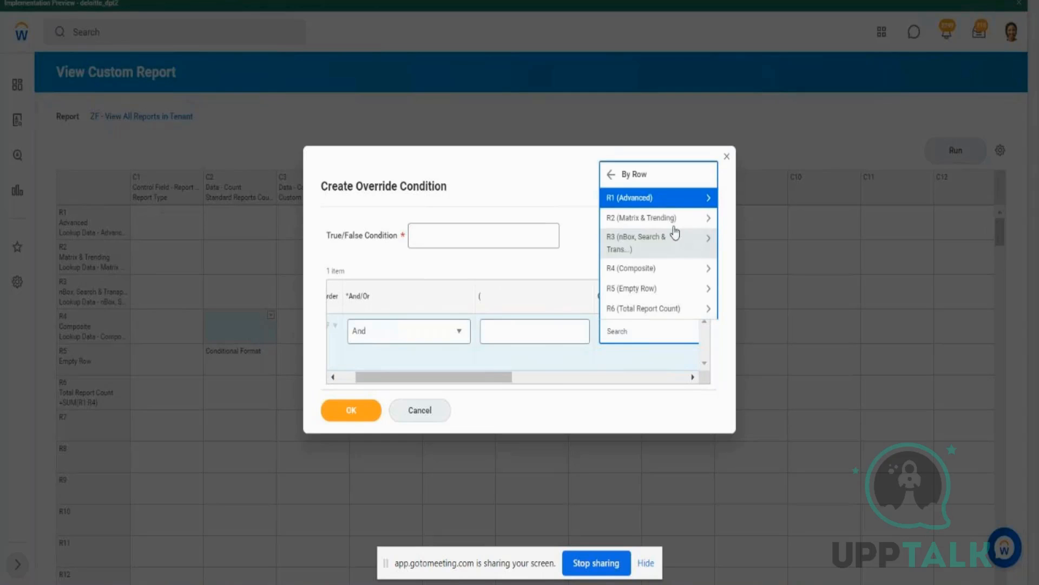
left_click(641, 267)
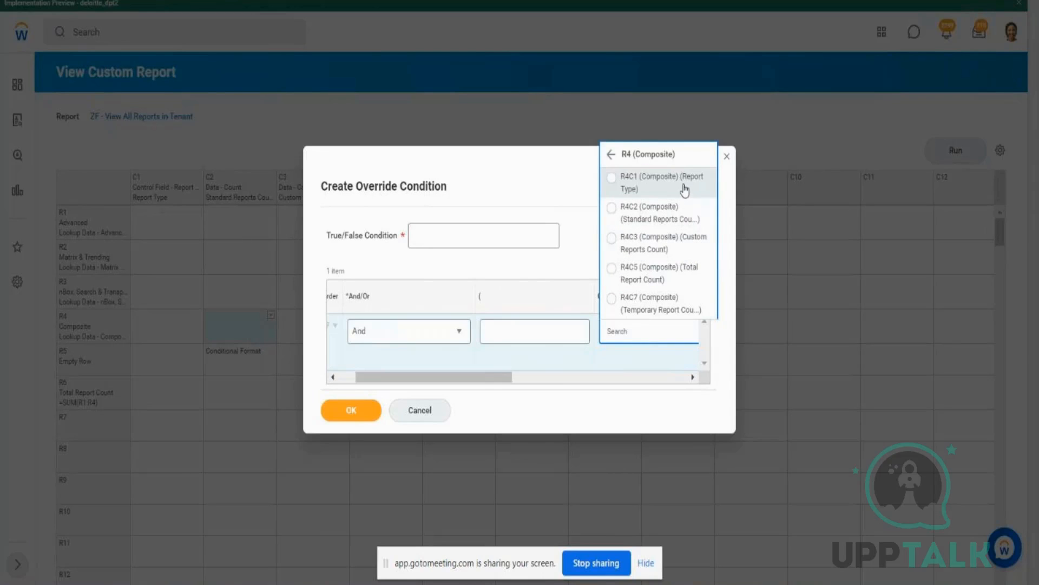
left_click(643, 191)
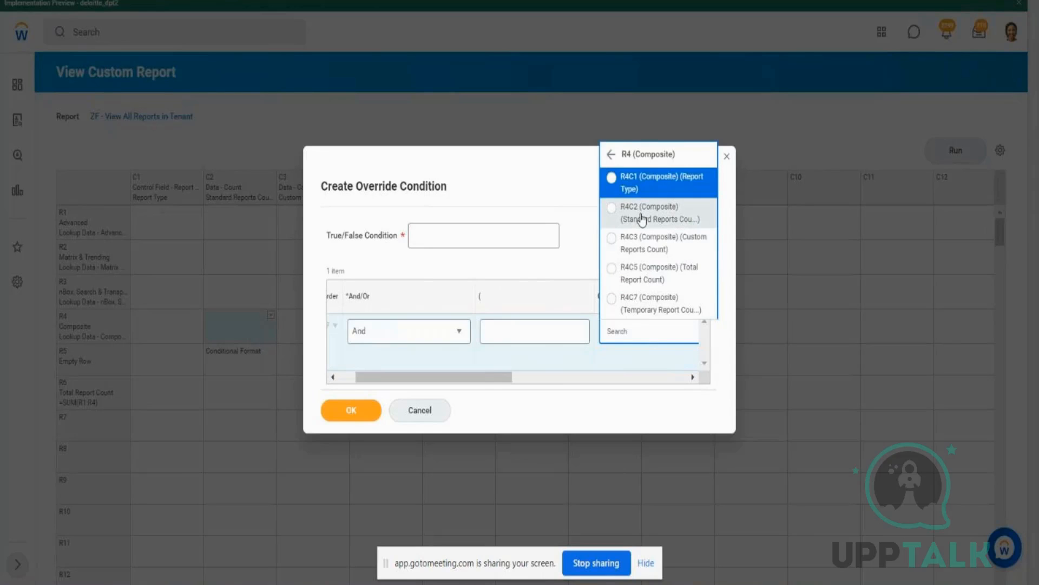
left_click(642, 219)
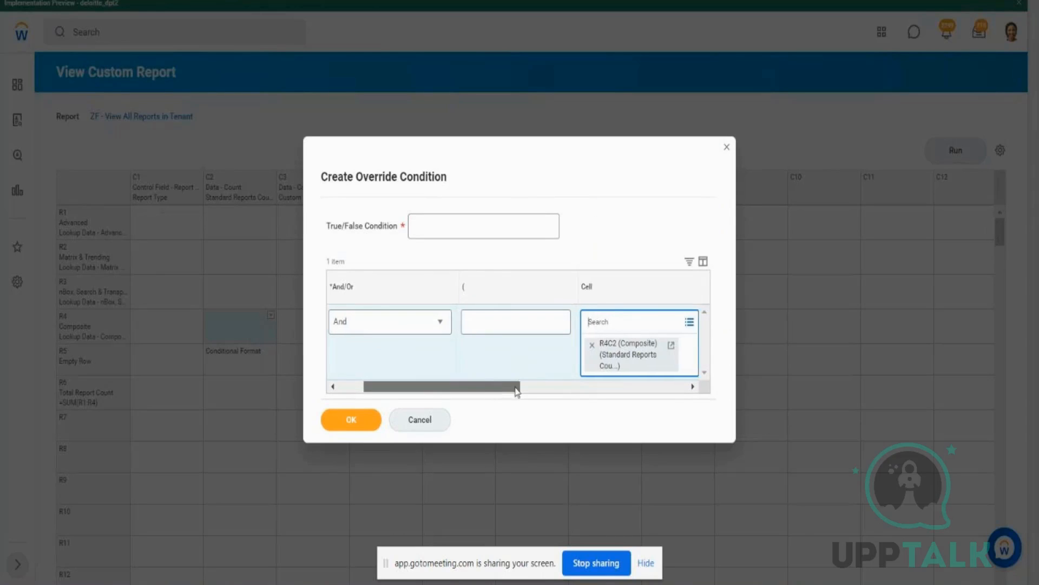
- Change the override condition's operator to "greater than"
left_click_drag(492, 386, 584, 396)
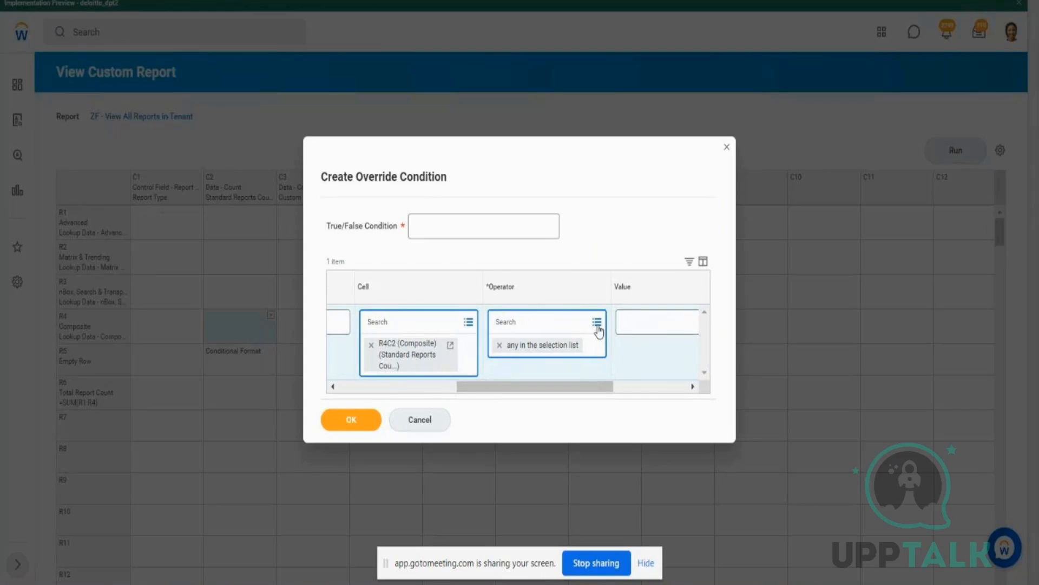
left_click(596, 324)
left_click(597, 330)
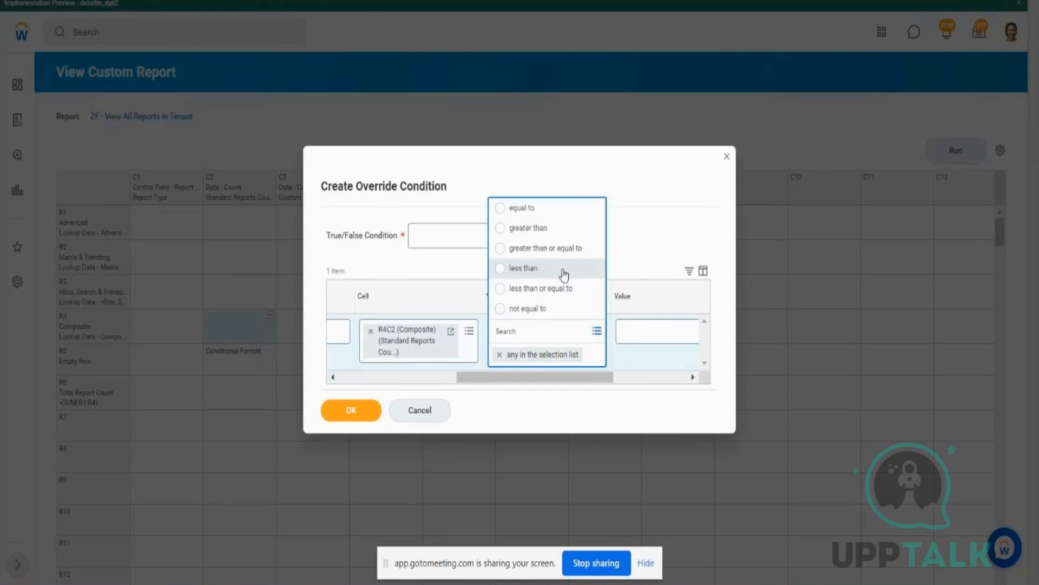
left_click(546, 228)
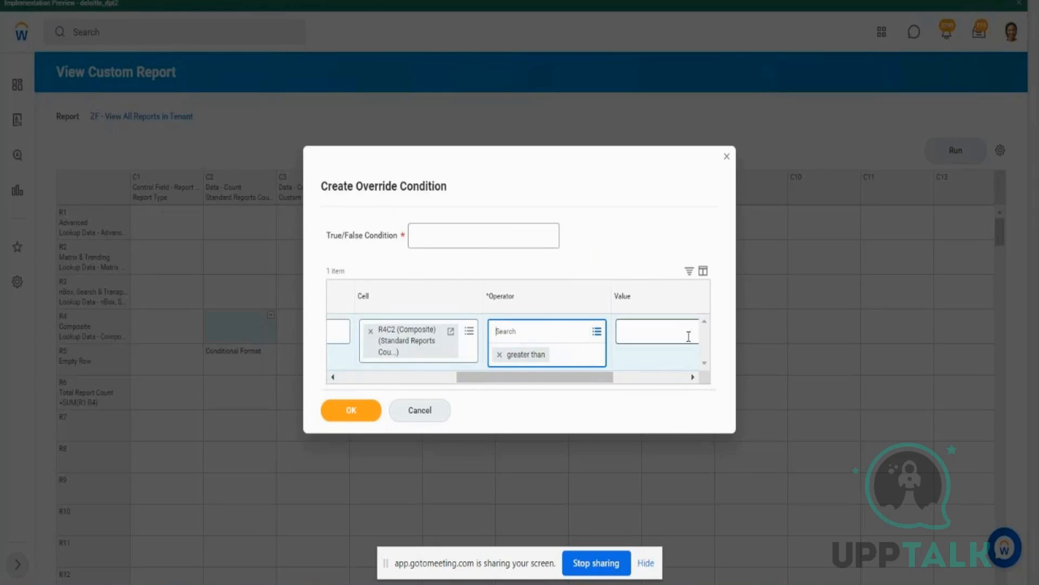
left_click(689, 337)
- Name the override condition "Comp Report Count > 0" and save it
left_click(490, 240)
type("Co")
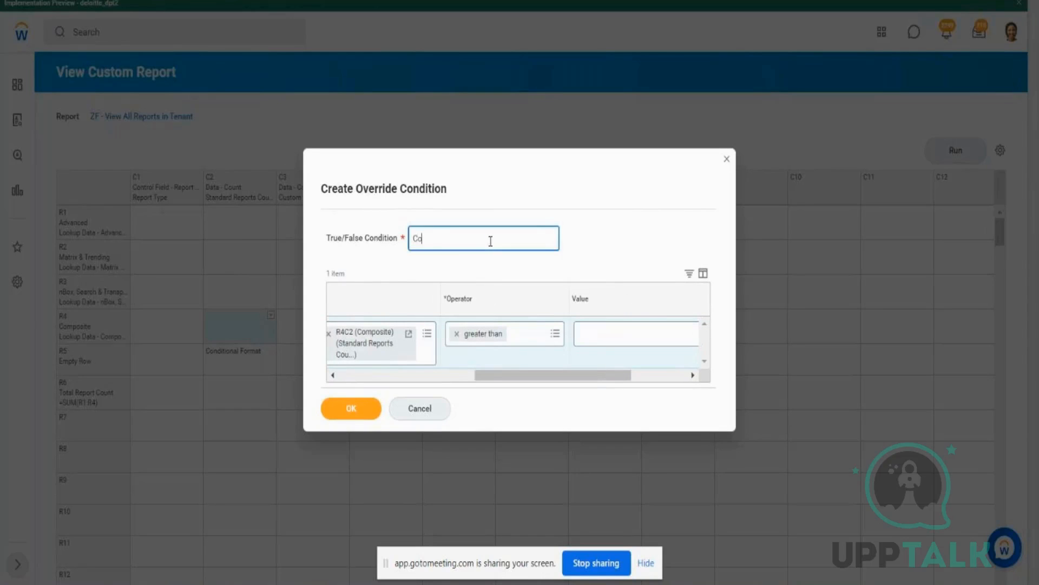
type("mp Report Count >")
left_click_drag(503, 242, 389, 236)
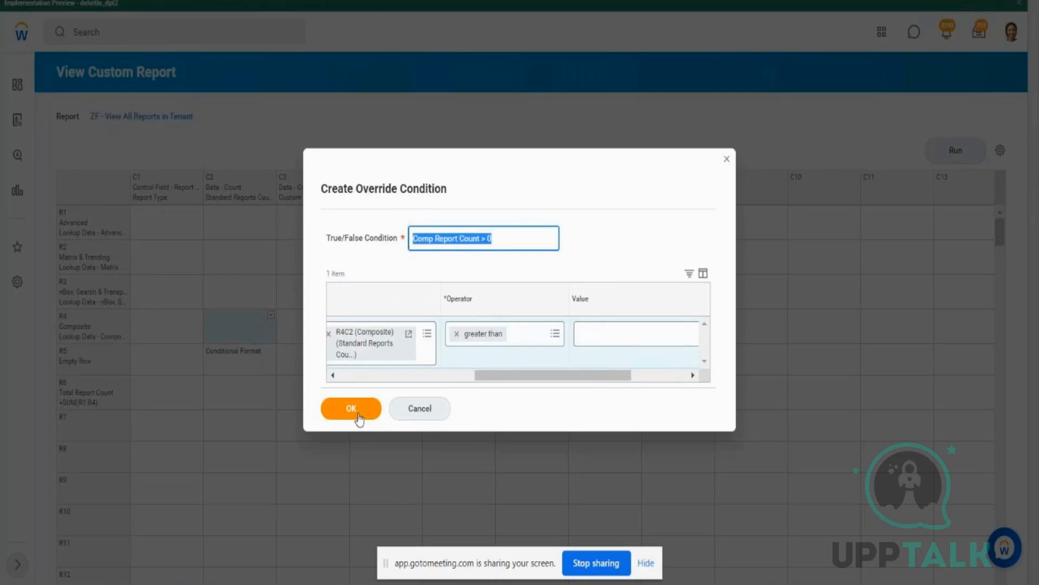
left_click(356, 413)
left_click(358, 409)
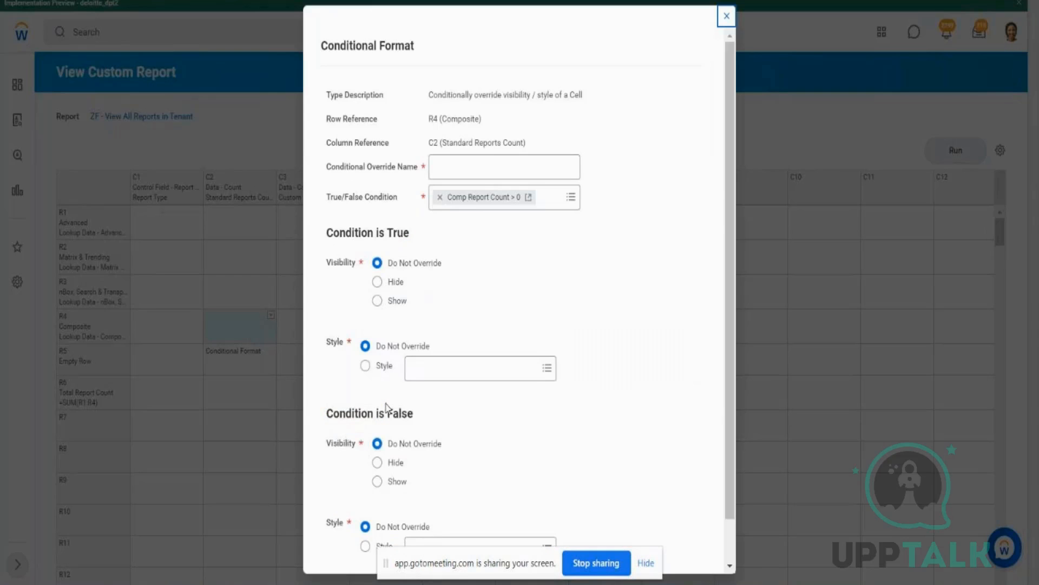
- Set the style for a true condition to the Workday style Grey Bold Underline
left_click(419, 369)
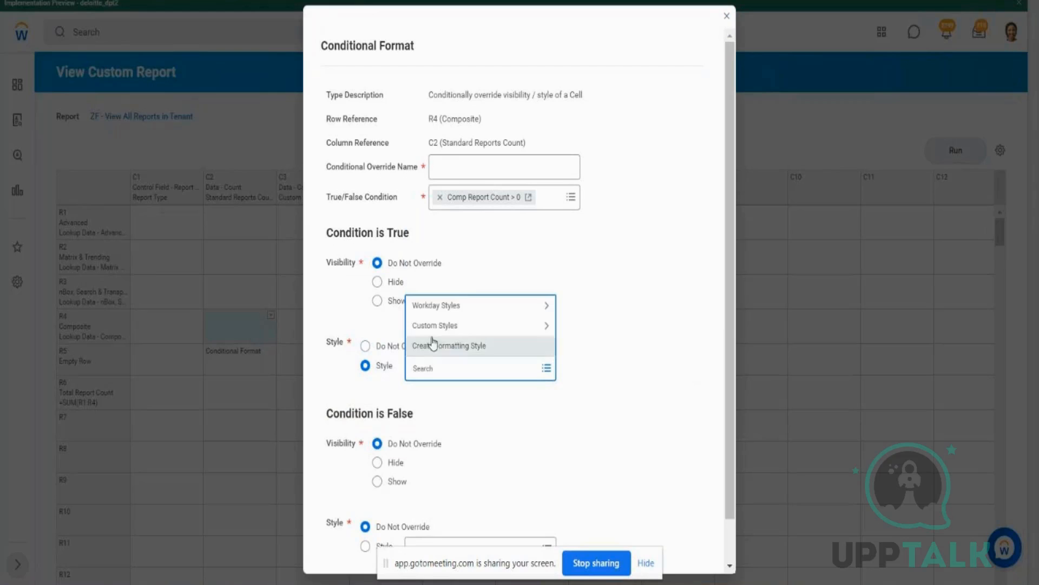
left_click(452, 307)
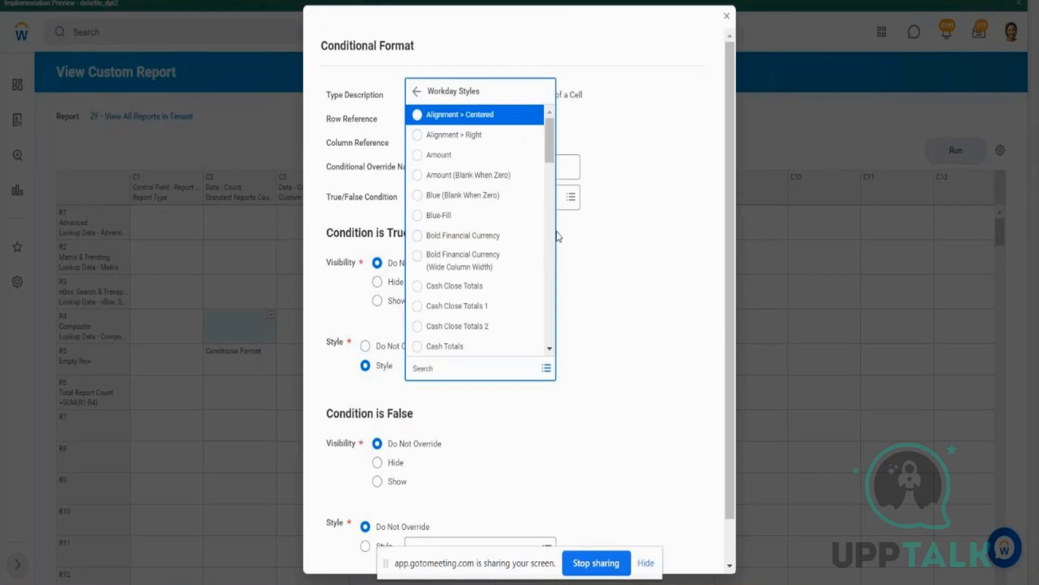
left_click_drag(548, 160, 566, 391)
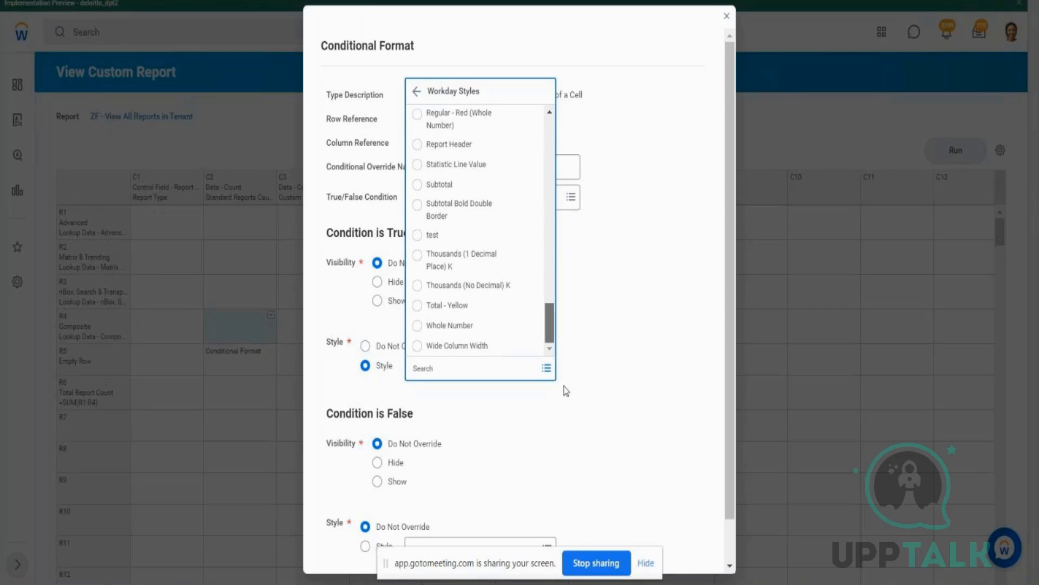
left_click_drag(550, 333, 551, 247)
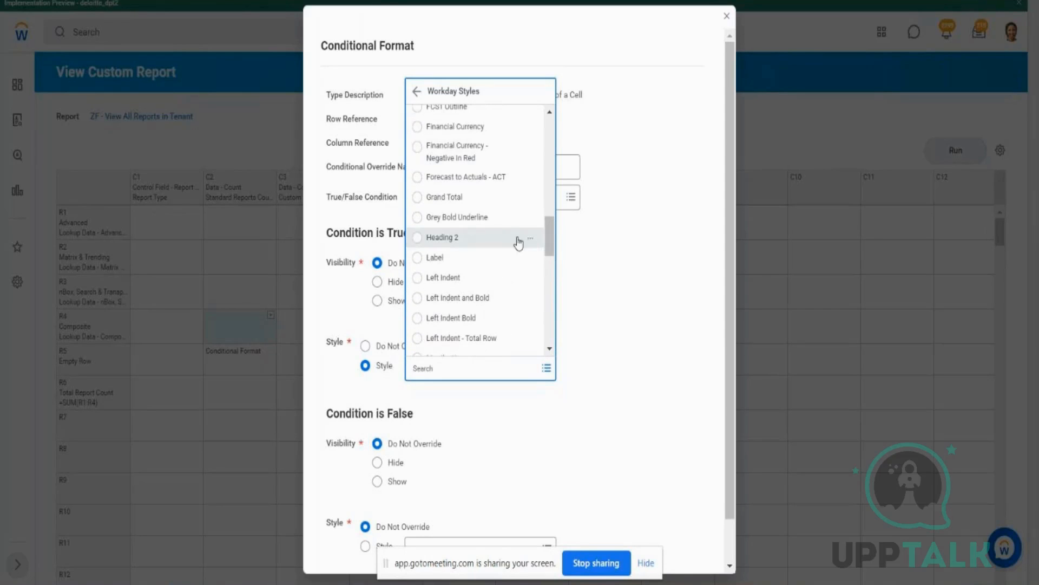
left_click(483, 218)
- Set the style for a false condition to the Workday style Left Indent Bold
scroll(730, 539, "down", 2)
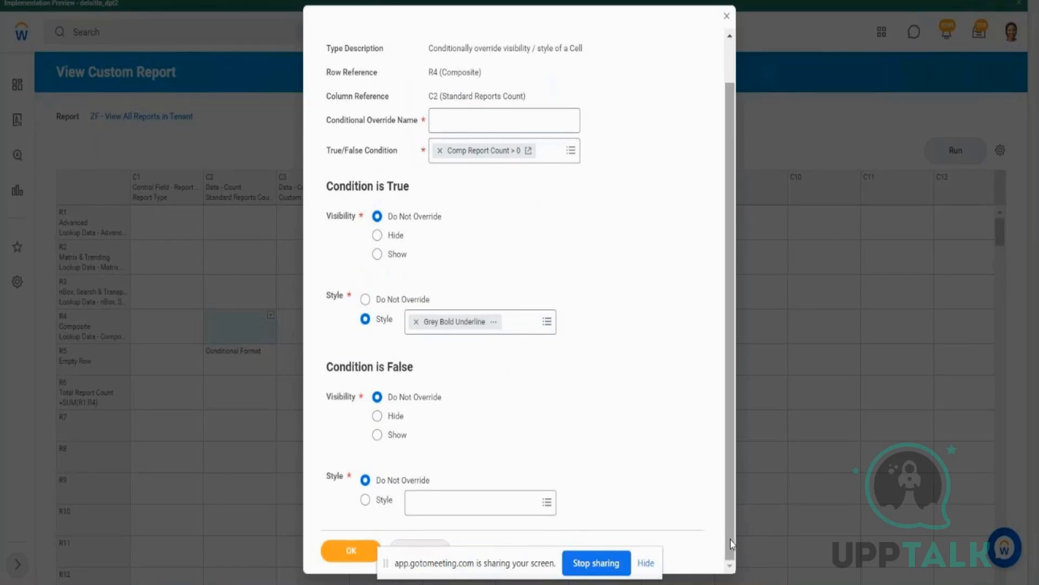
left_click(549, 512)
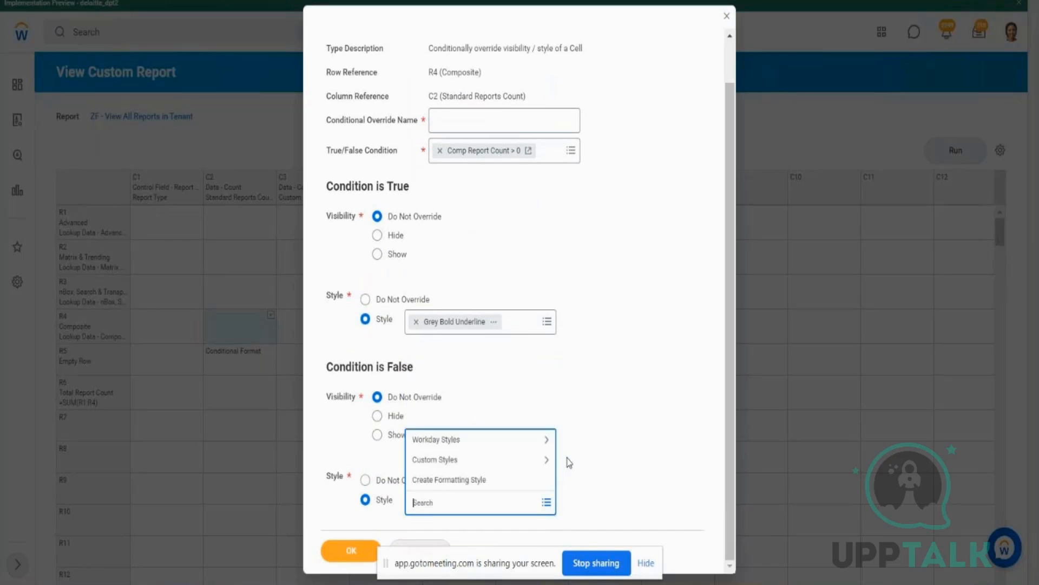
left_click(490, 444)
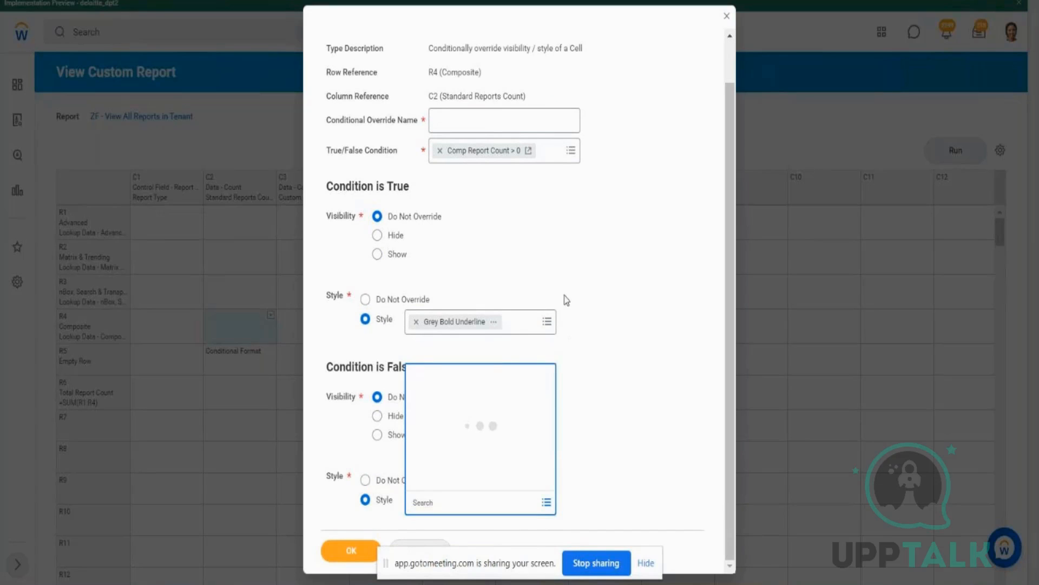
left_click_drag(553, 277, 563, 433)
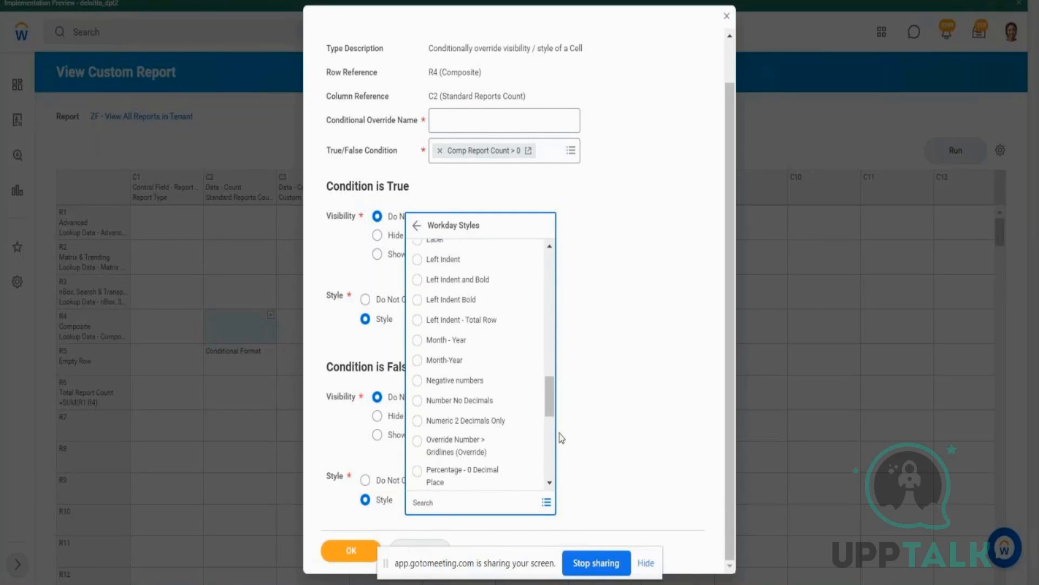
left_click(468, 301)
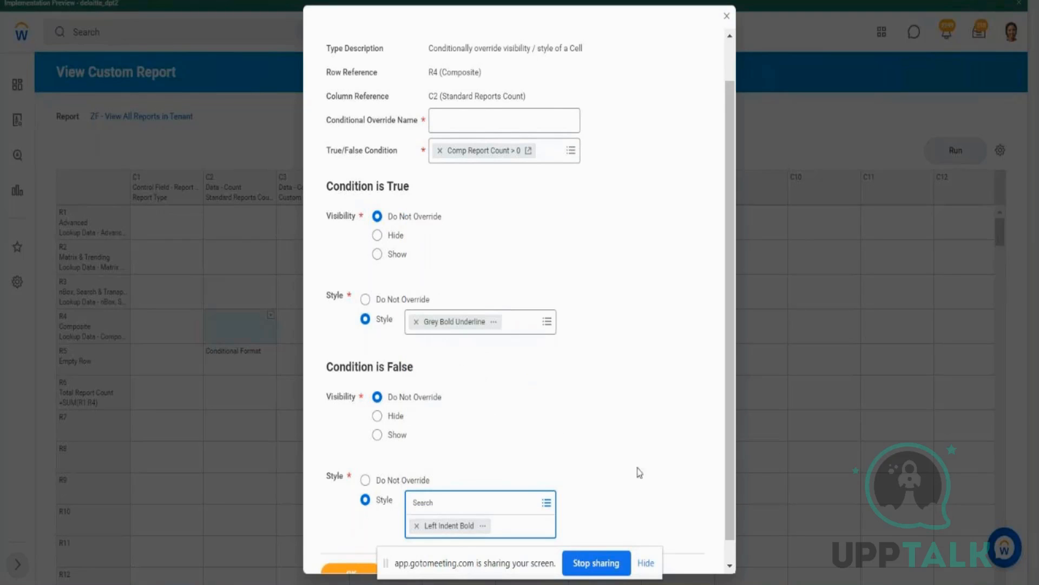
- Save the conditional format under the override name "Comp Report Count > 0" and run the report
left_click(732, 547)
left_click(354, 550)
left_click(508, 202)
type("Comp Report Count > 0")
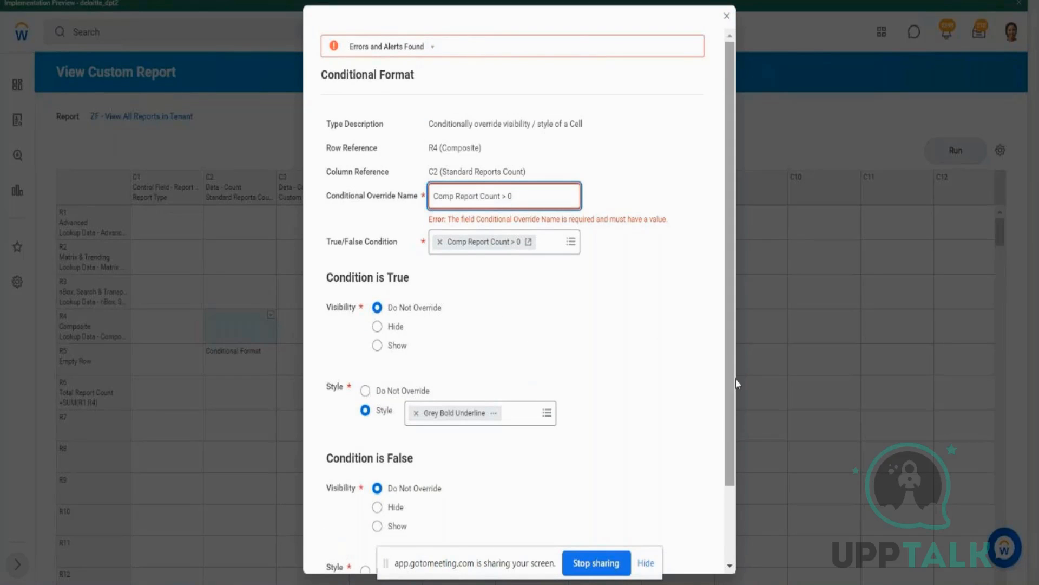
left_click_drag(728, 405, 757, 491)
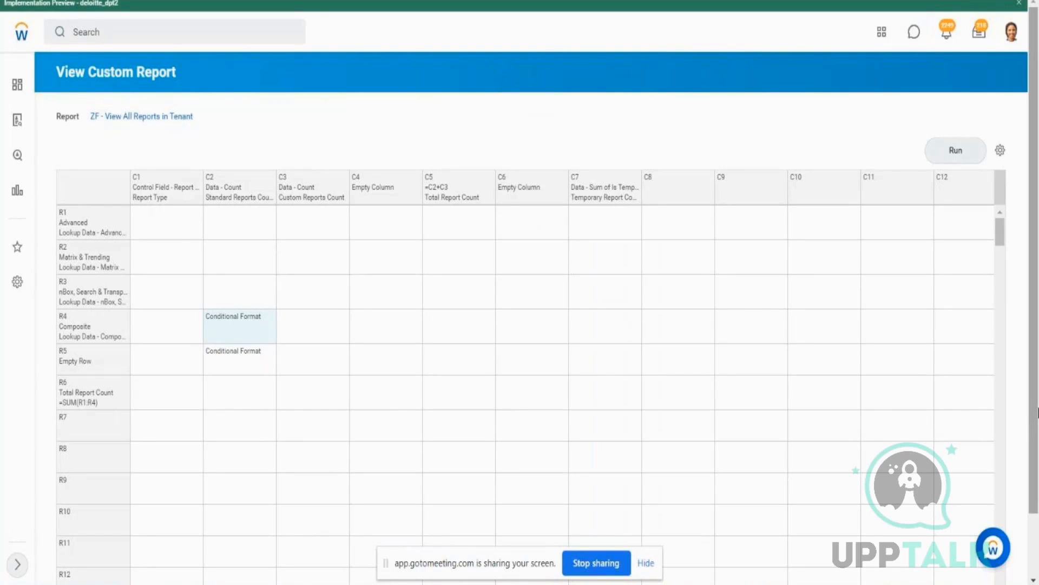
left_click(961, 157)
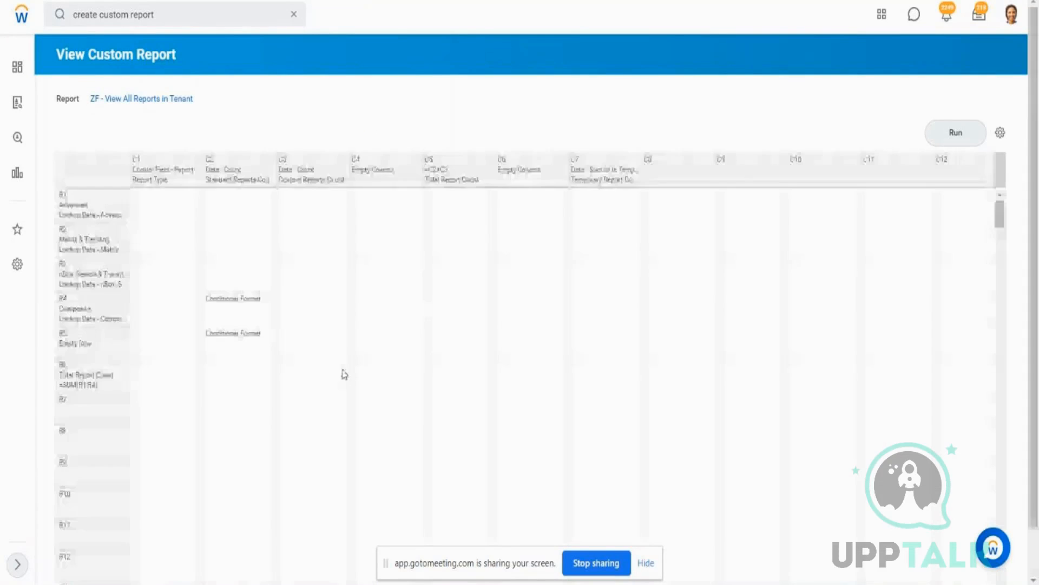
- Reopen the conditional format of cell R4C2 and examine its override condition and its true and false styles
left_click(255, 302)
left_click(270, 301)
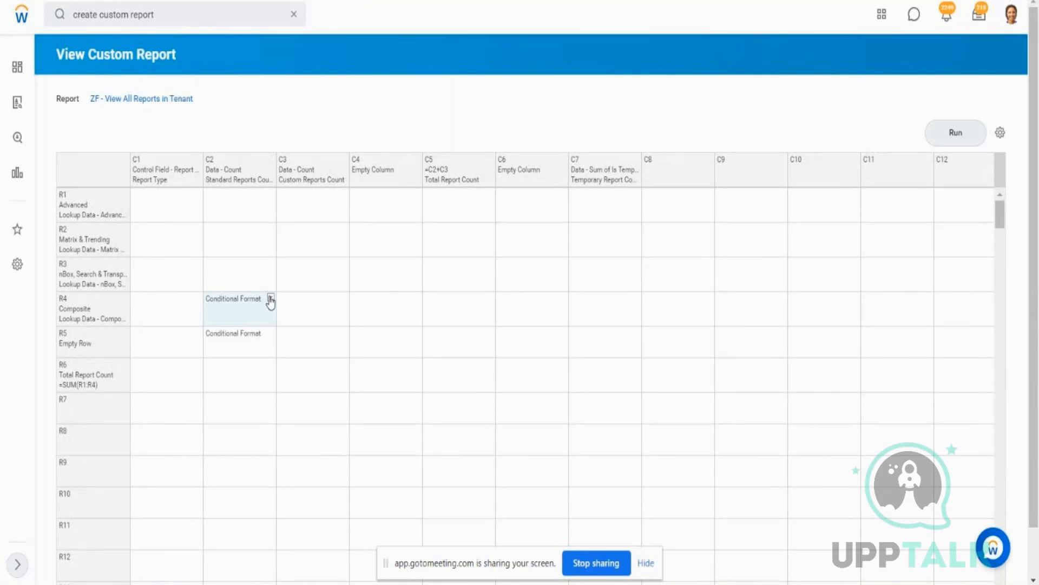
left_click(346, 285)
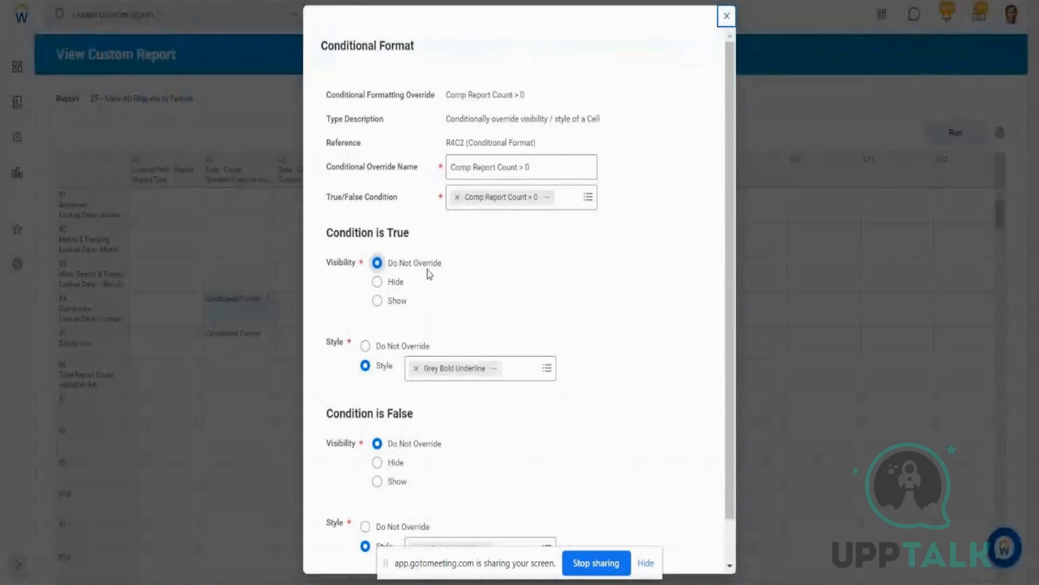
left_click(546, 197)
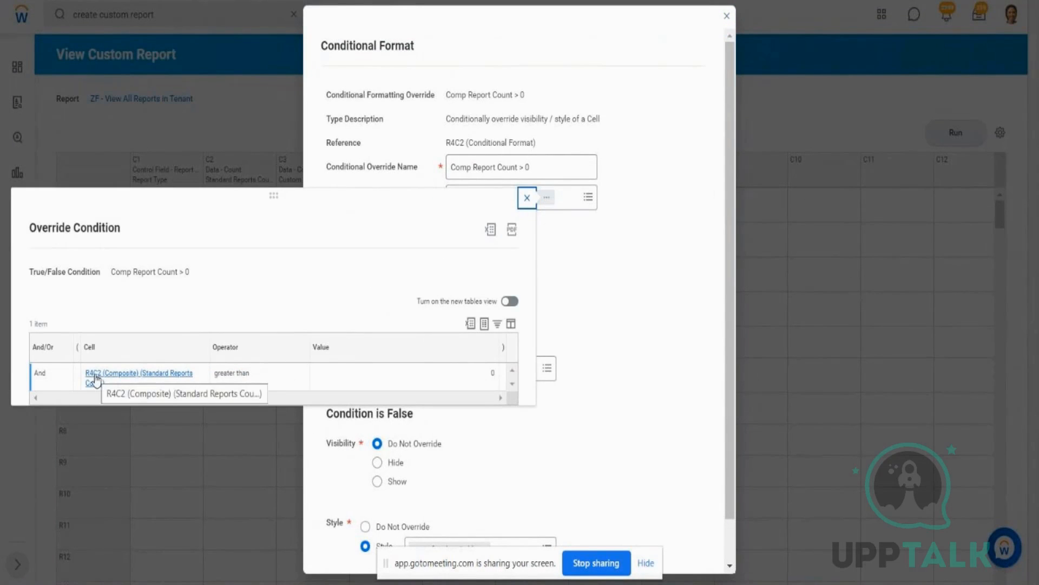
left_click(379, 186)
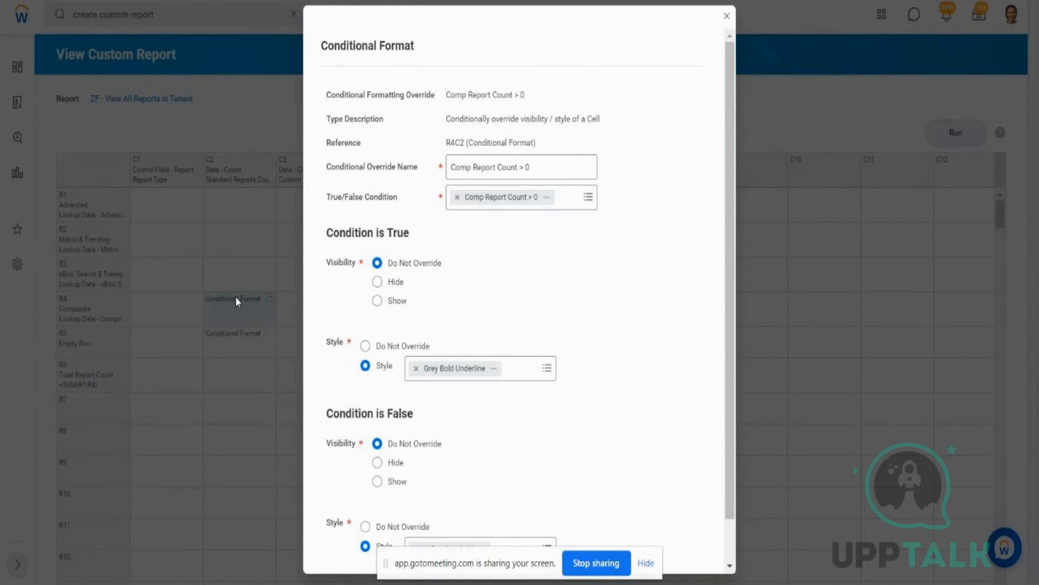
left_click(548, 199)
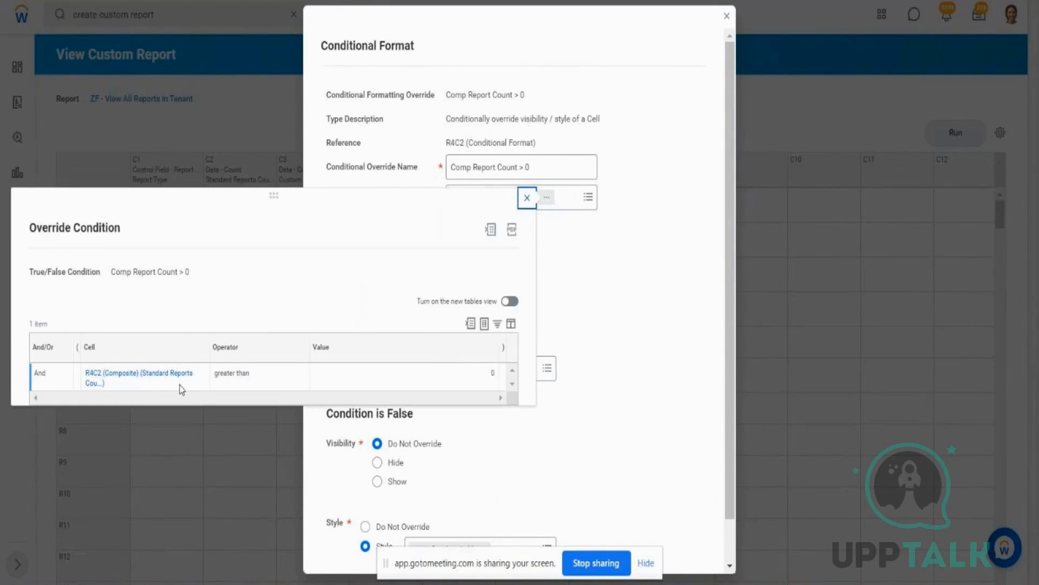
left_click_drag(261, 373, 215, 372)
left_click(528, 203)
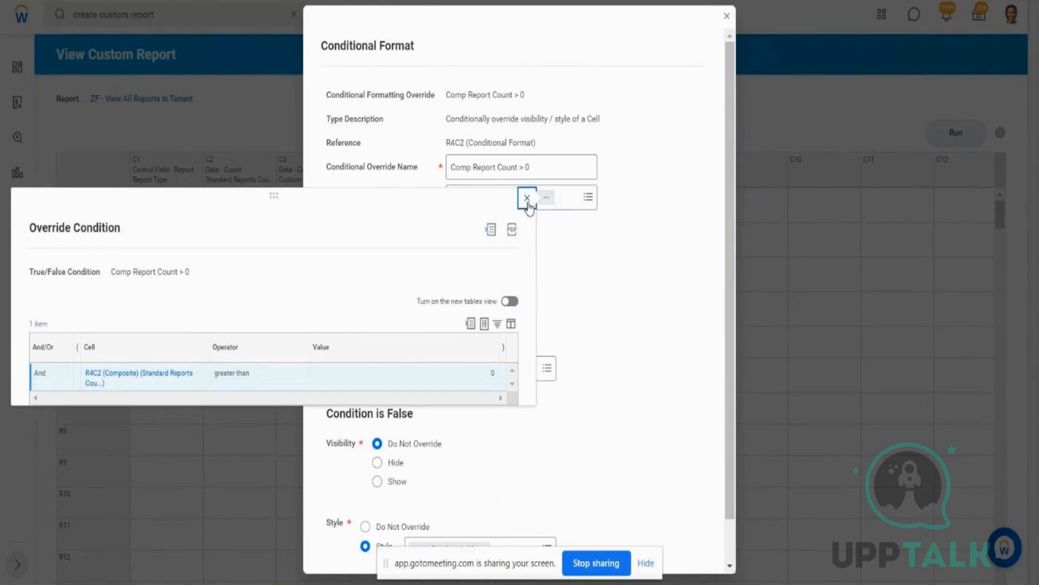
left_click_drag(730, 250, 735, 290)
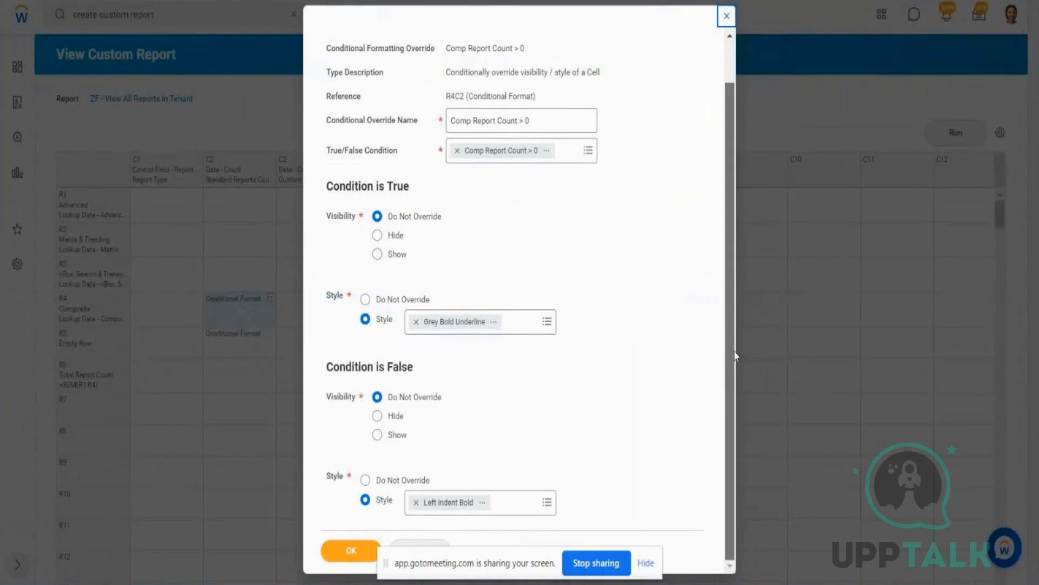
left_click(335, 551)
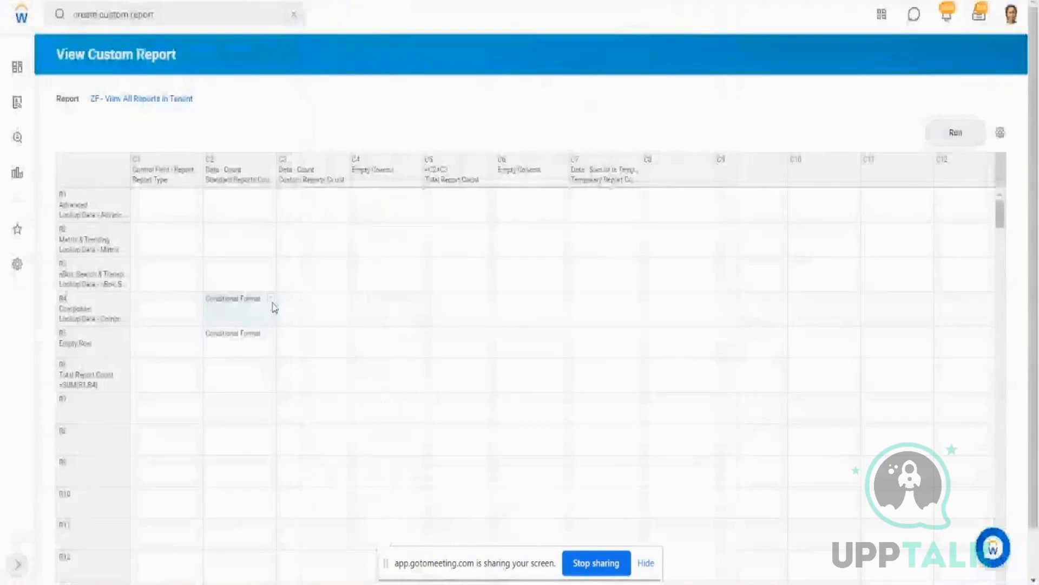
- Clear the conditional format from cell R4C2 together with all override components that reference it
left_click(270, 299)
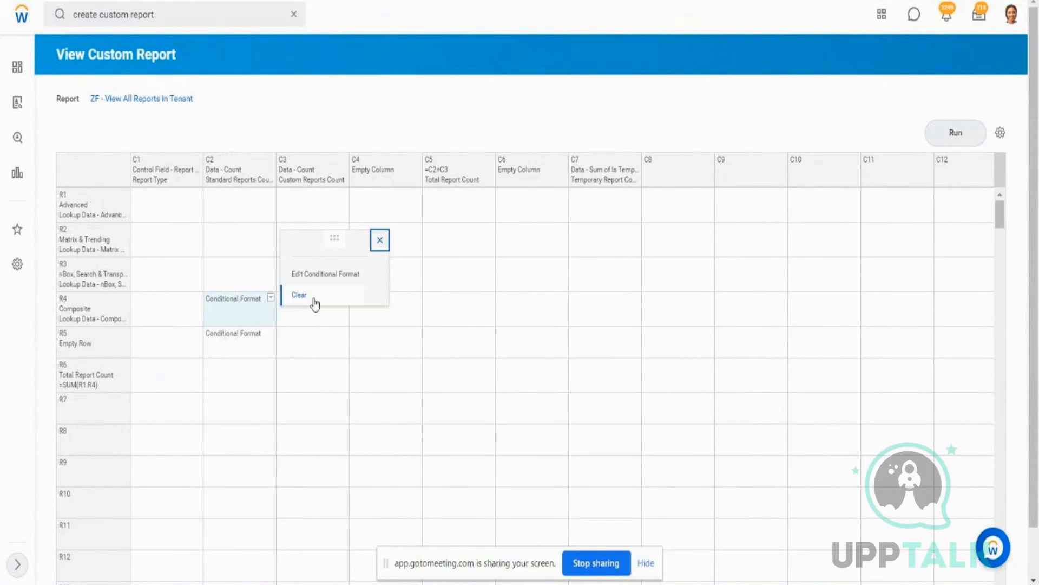
left_click(314, 299)
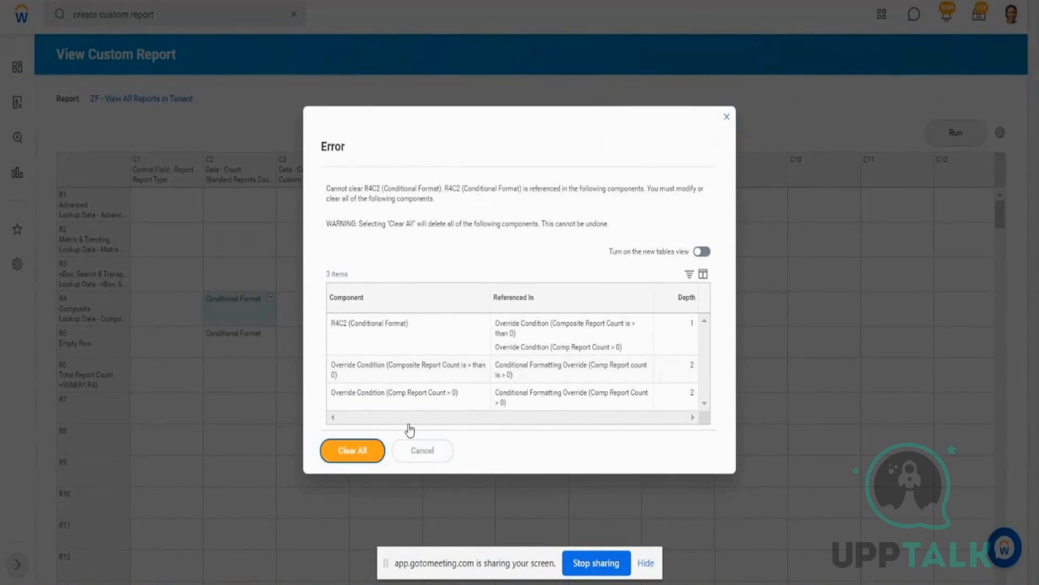
left_click(359, 423)
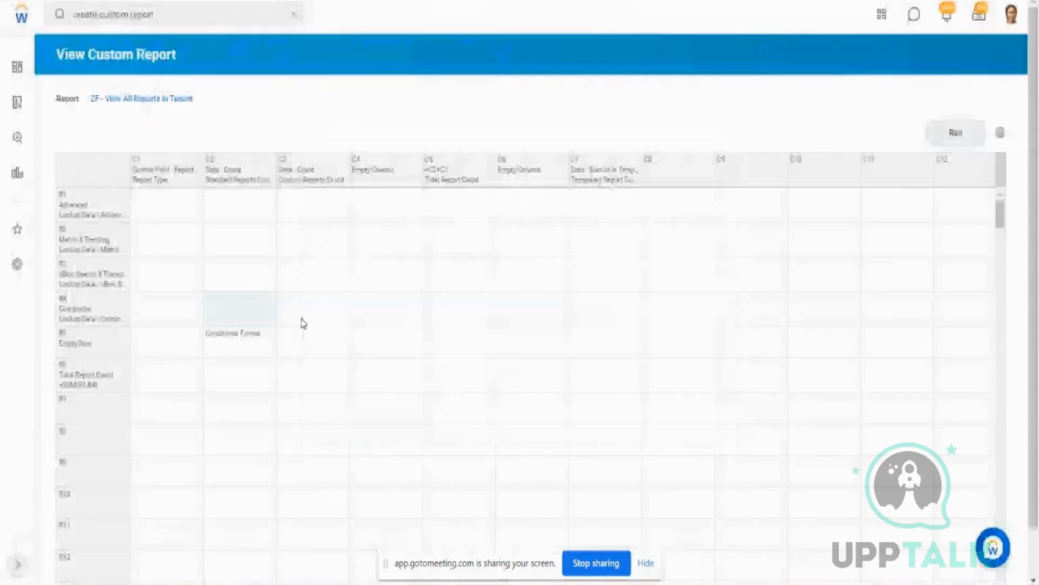
left_click(270, 333)
mouse_move(318, 295)
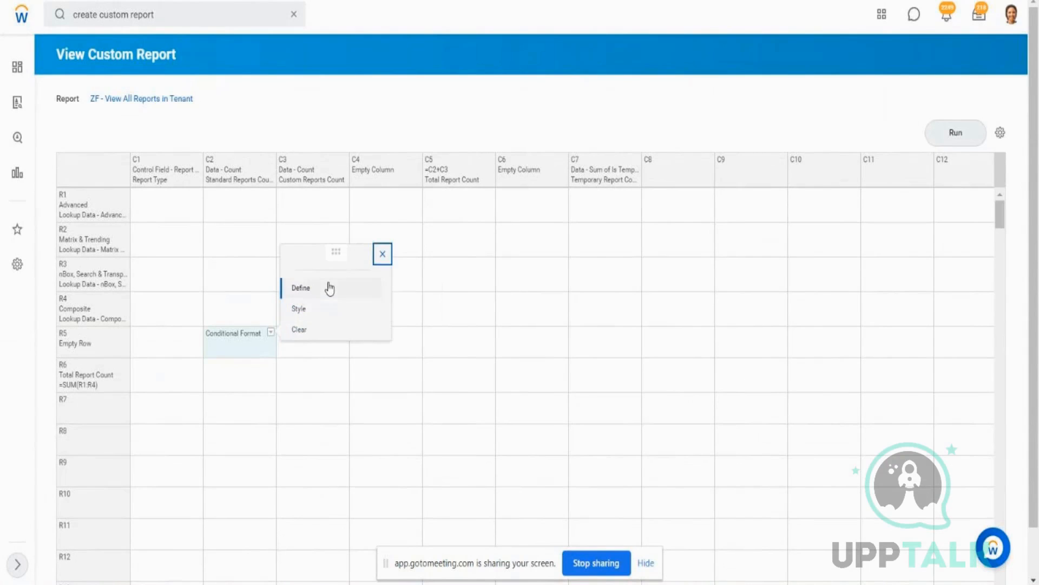
left_click(325, 293)
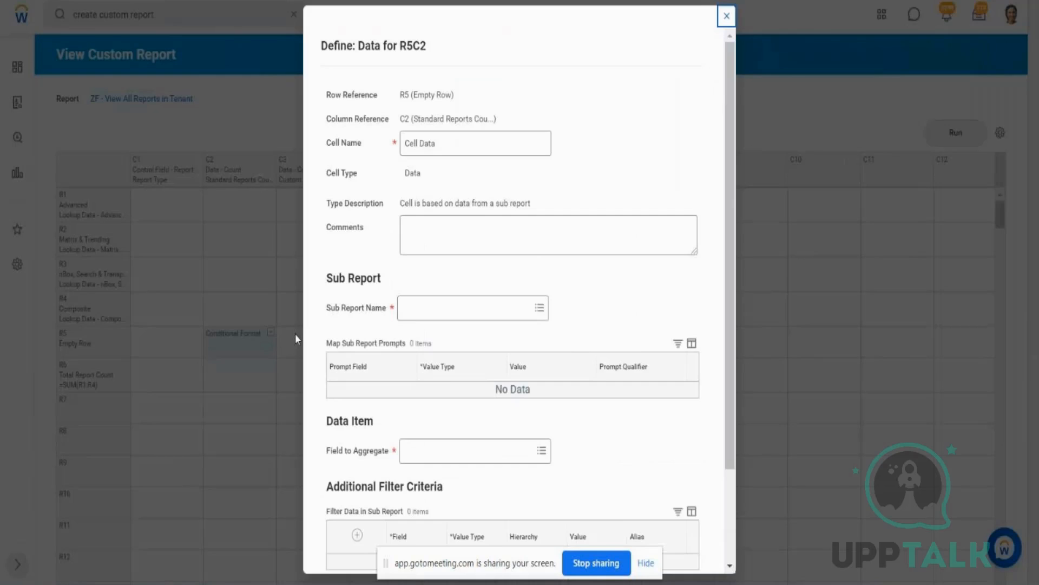
left_click_drag(730, 233, 738, 343)
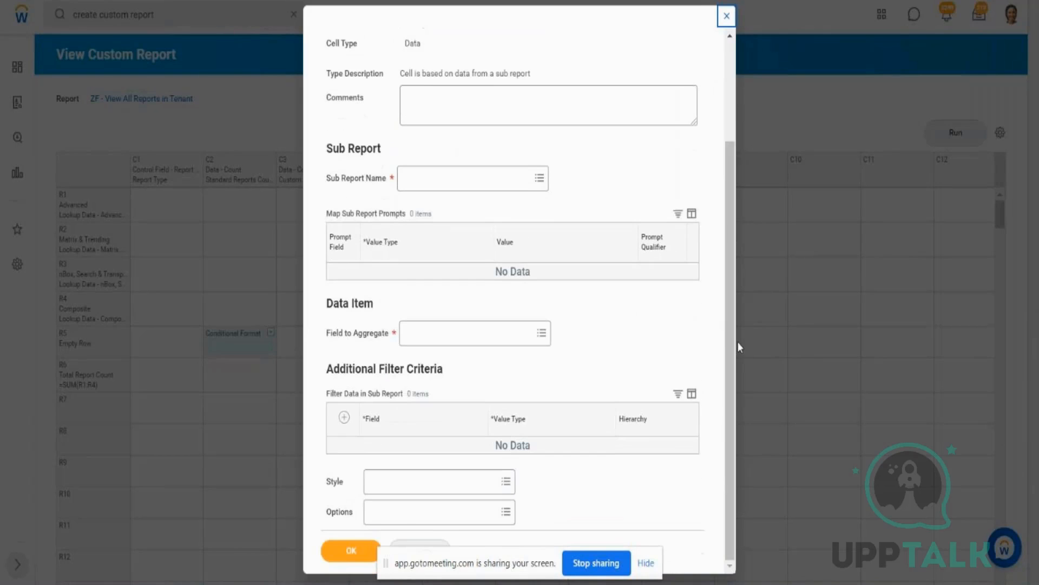
left_click(727, 24)
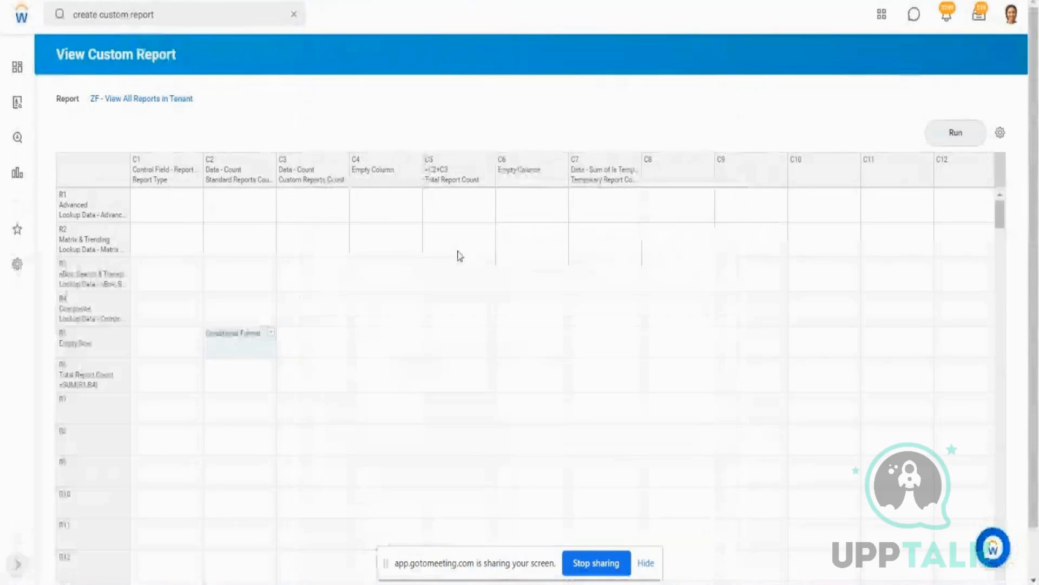
- Clear the conditional format from cell R5C2 in the empty row
left_click(271, 332)
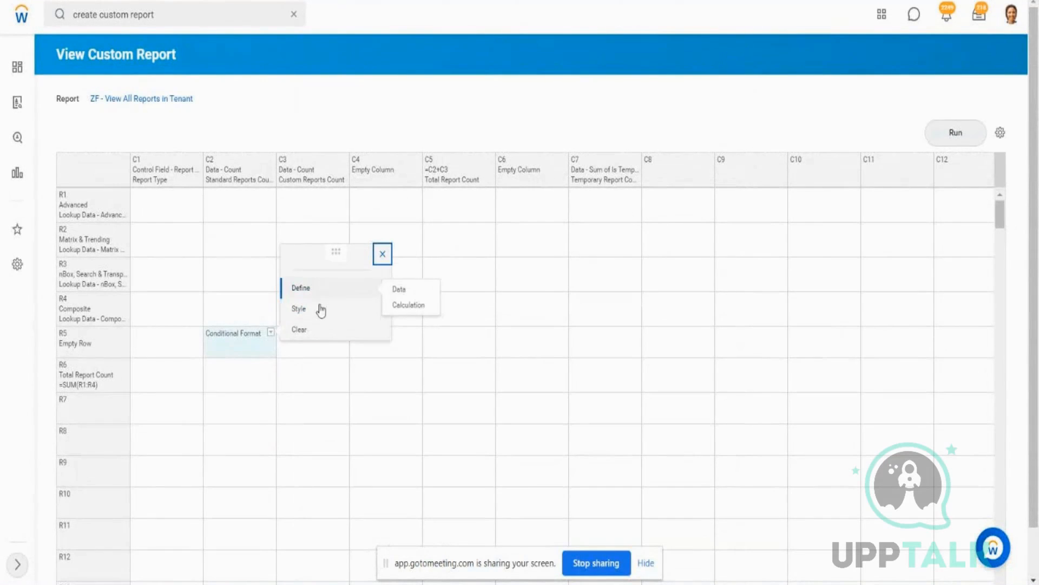
mouse_move(318, 286)
left_click(300, 337)
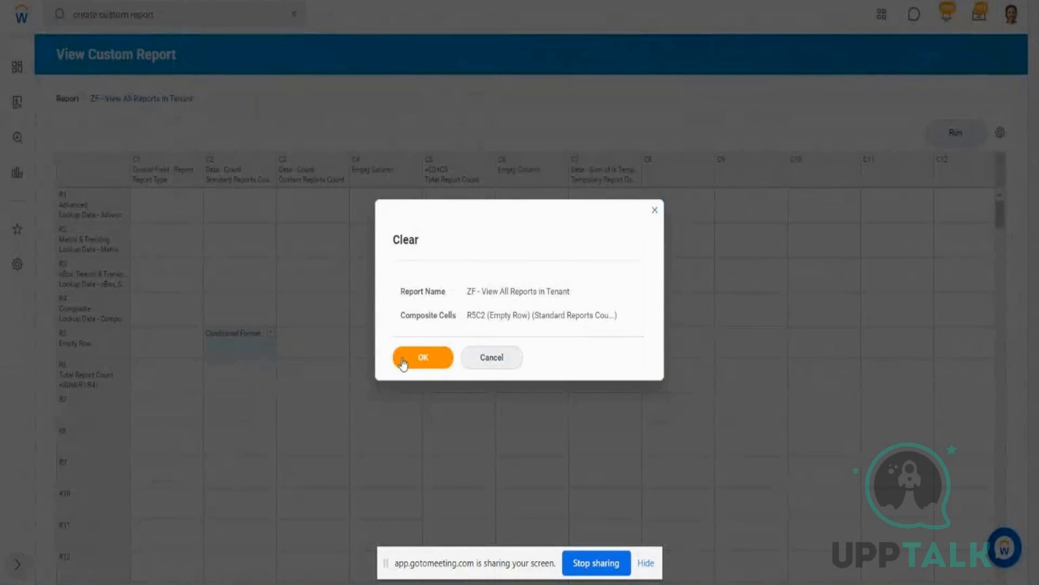
left_click(403, 362)
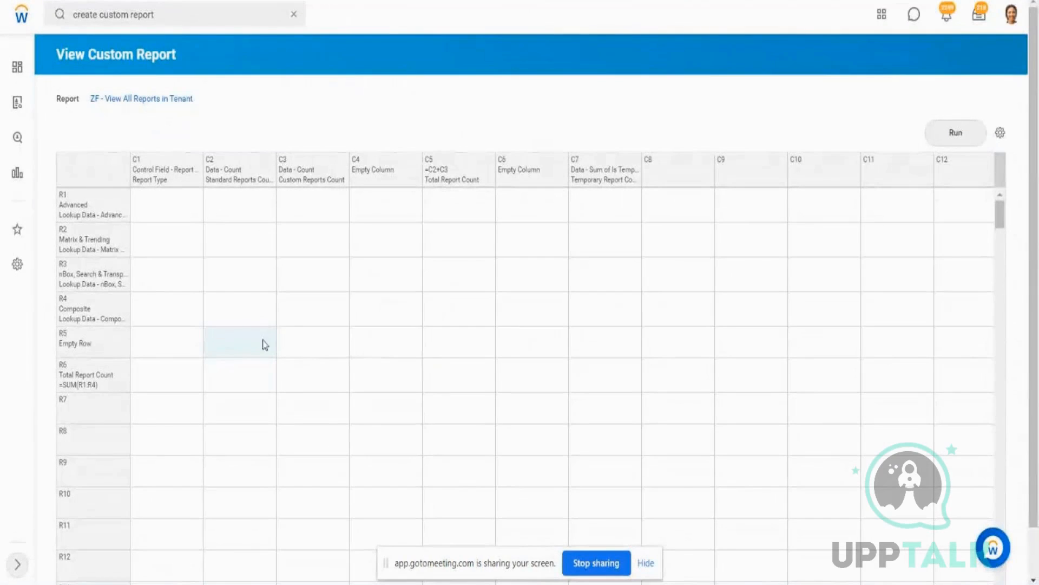
- Check which existing override conditions are available for a new conditional format on cell R5C2, and close it without saving
left_click(271, 331)
mouse_move(327, 291)
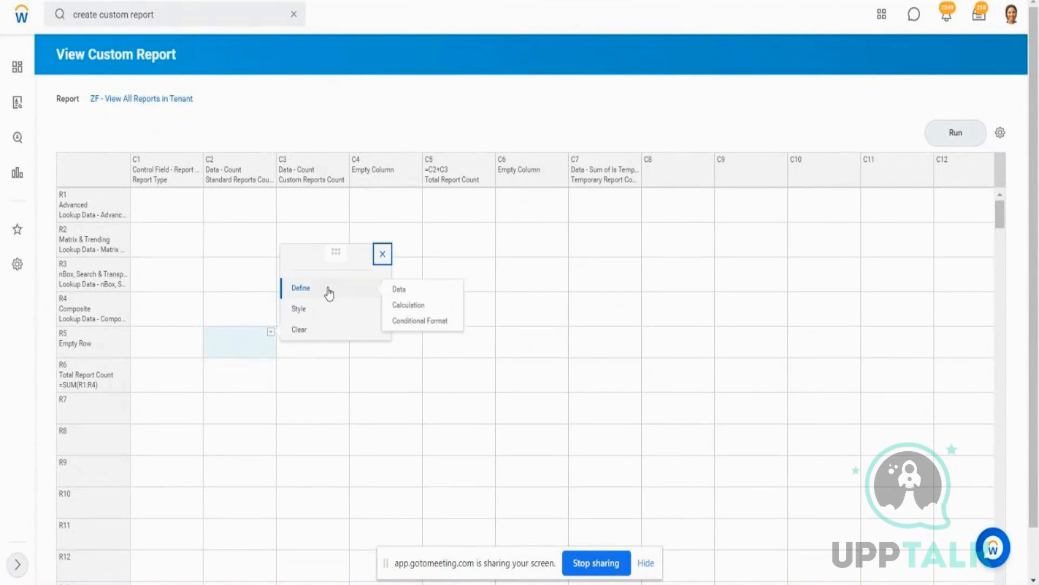
left_click(422, 322)
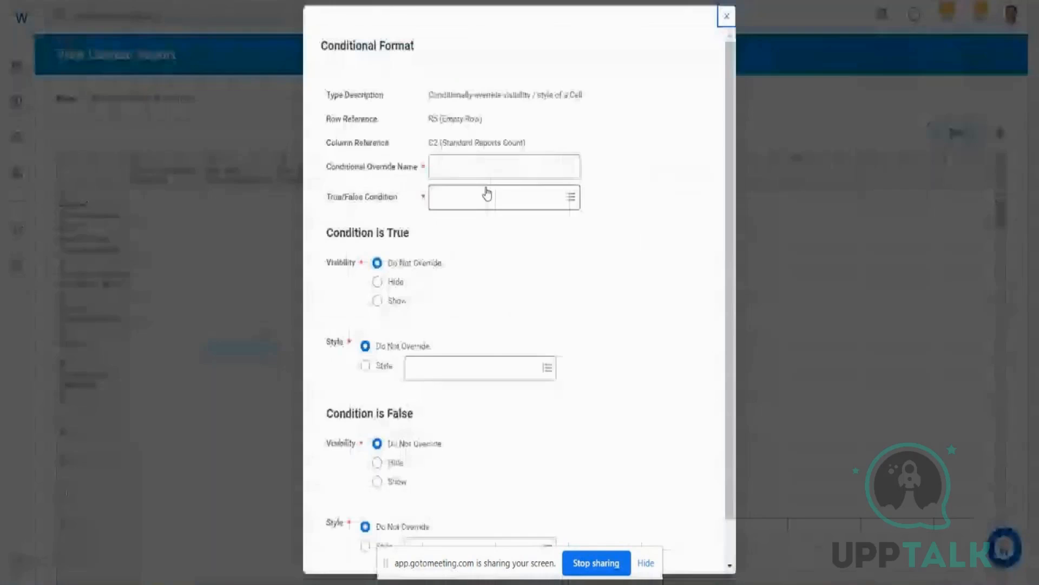
left_click(468, 196)
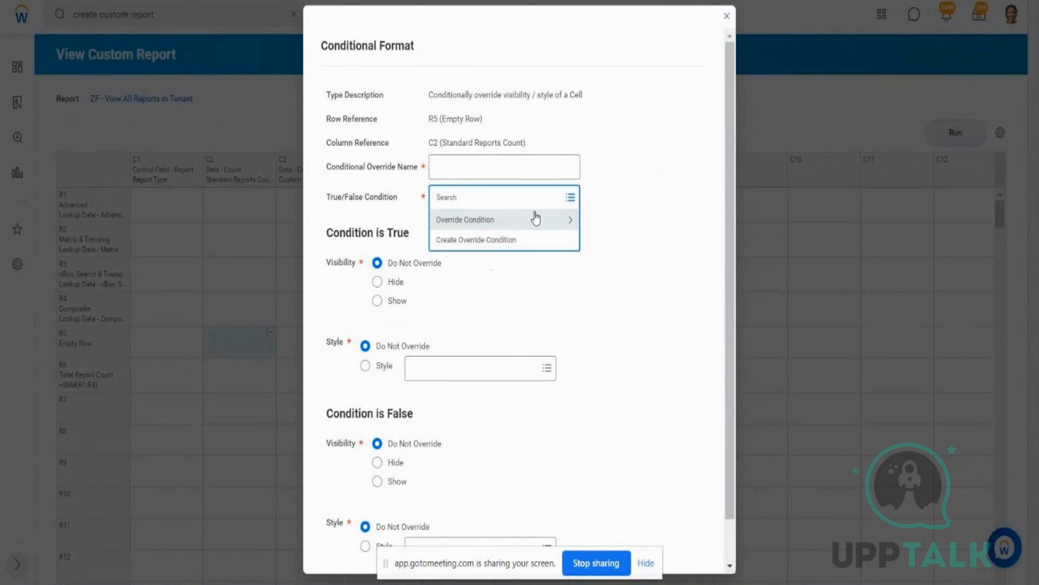
left_click(522, 222)
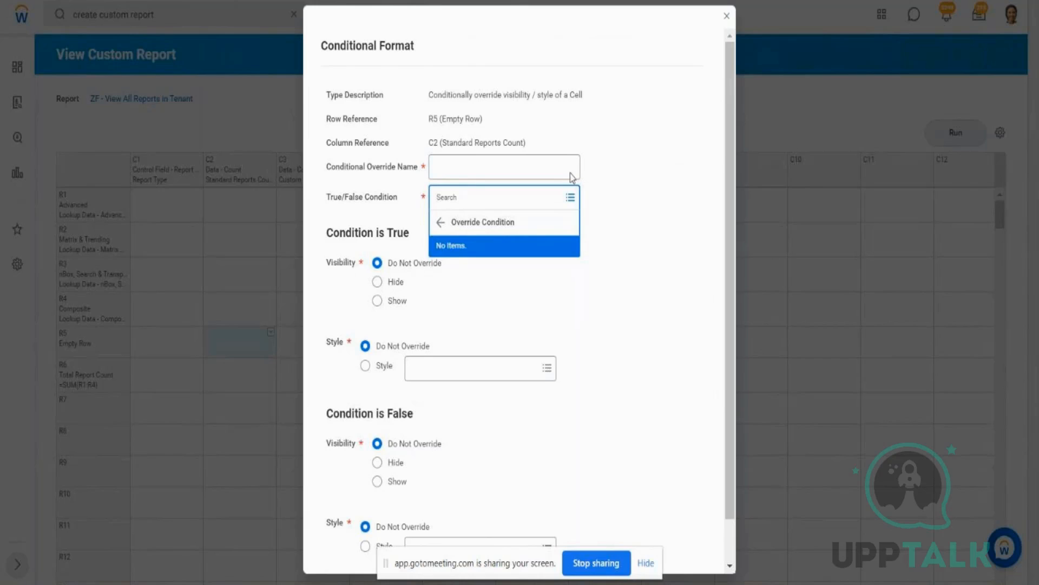
left_click(728, 17)
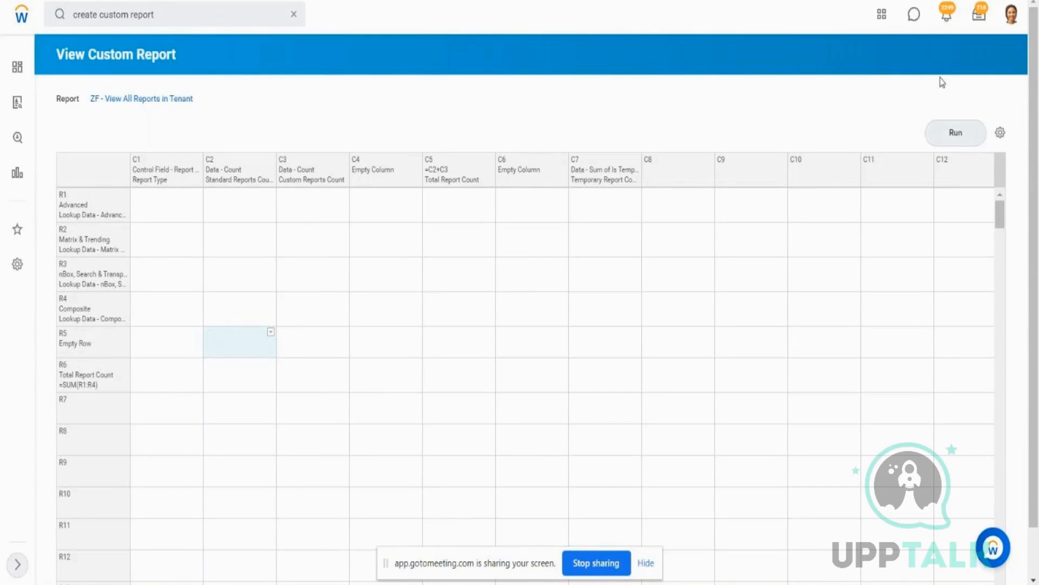
- Run the report "ZF - View All Reports in Tenant" with the cell conditional formats cleared
left_click(955, 132)
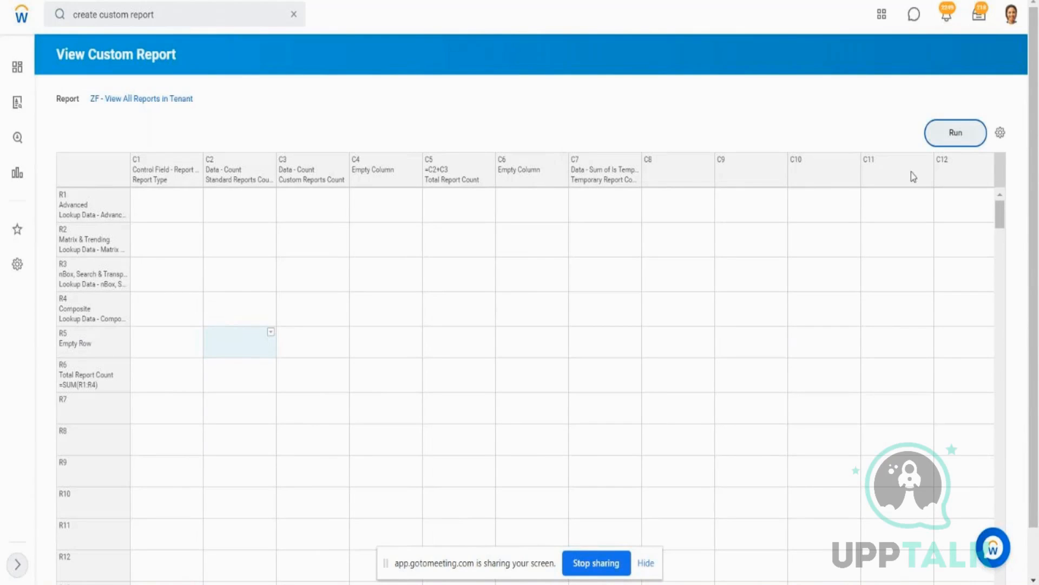